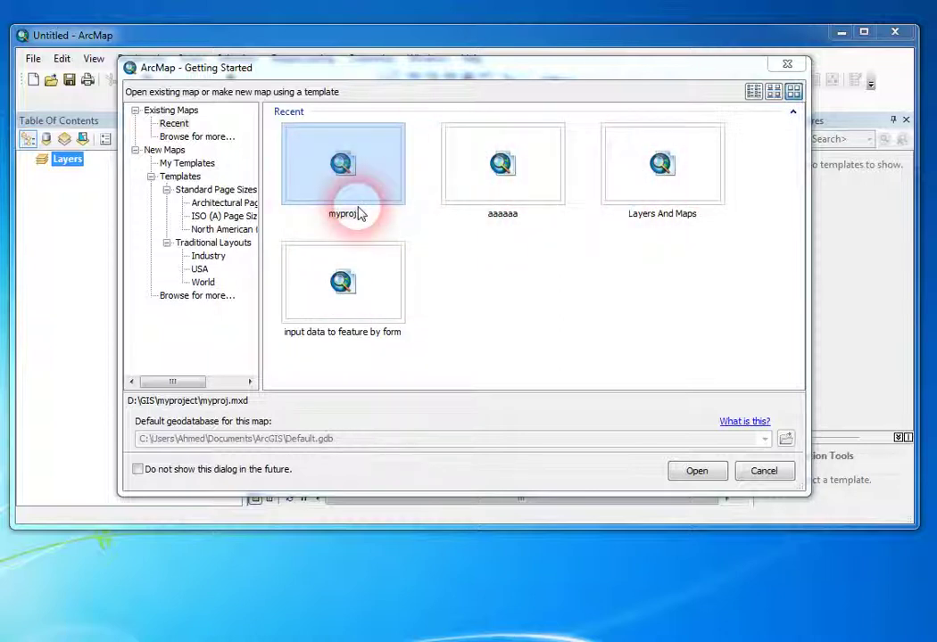
Step: Create a new map from the Blank Map template and close the Create Features window
click(193, 167)
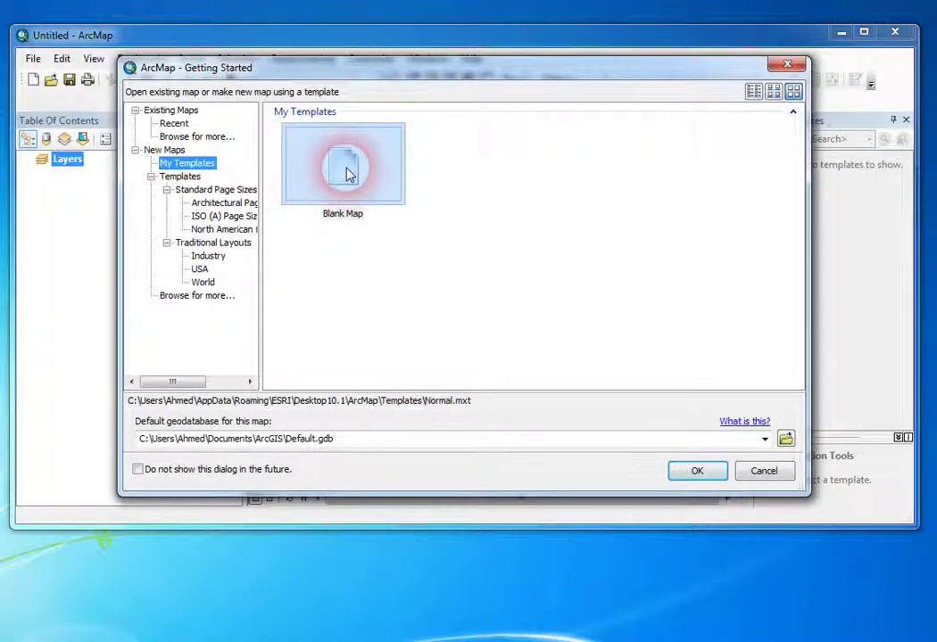
click(694, 473)
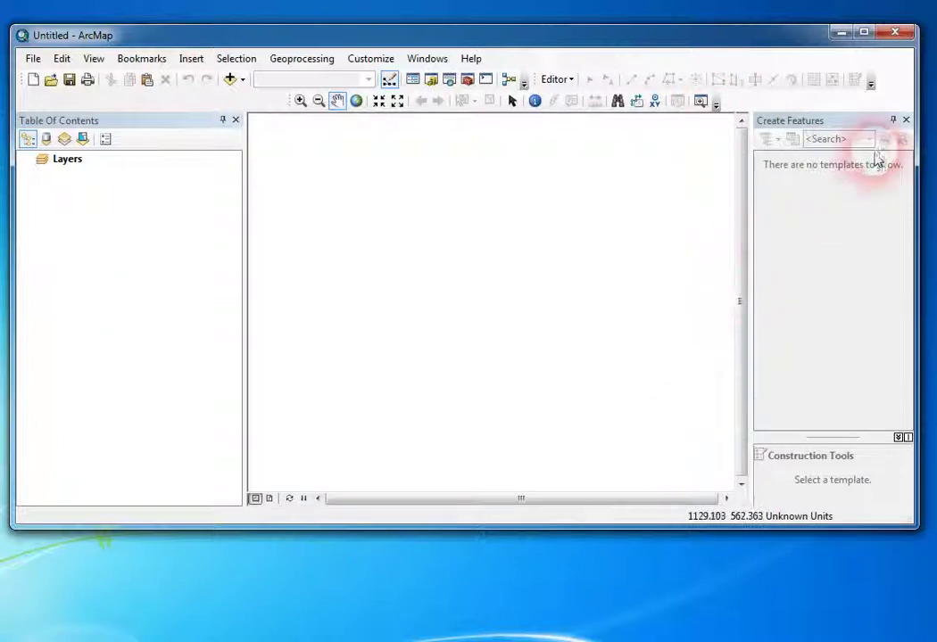
click(906, 121)
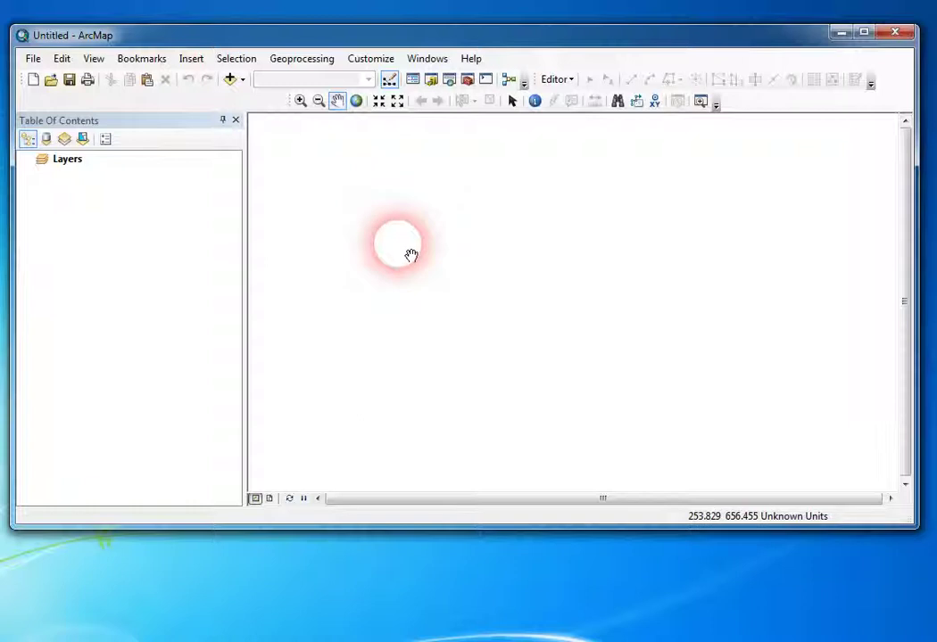
Step: Add the Centers.shp, MasterPlan.shp and Streets.shp shapefiles from the D:\GIS\myproject folder connection to the map
click(230, 81)
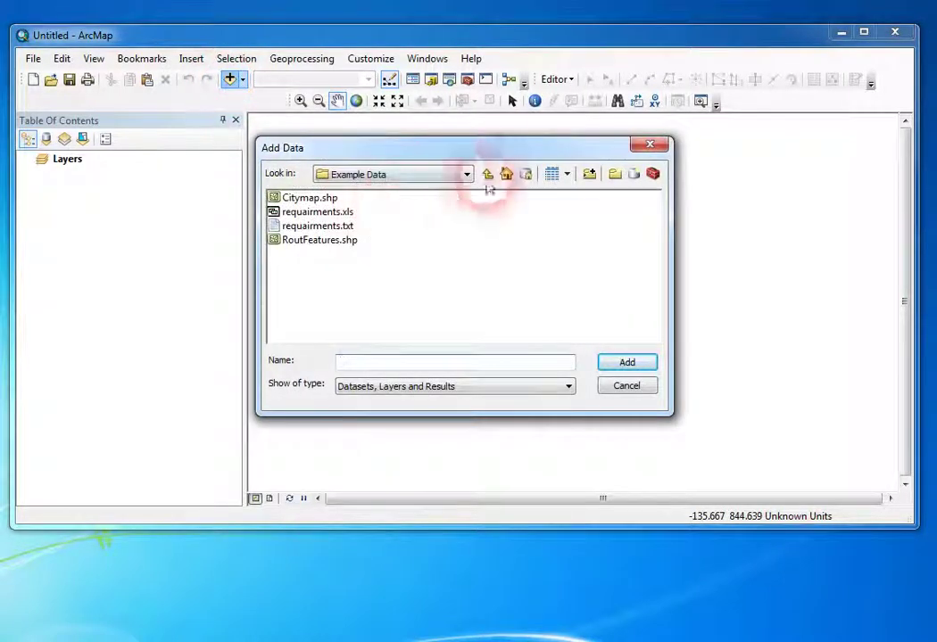
click(468, 174)
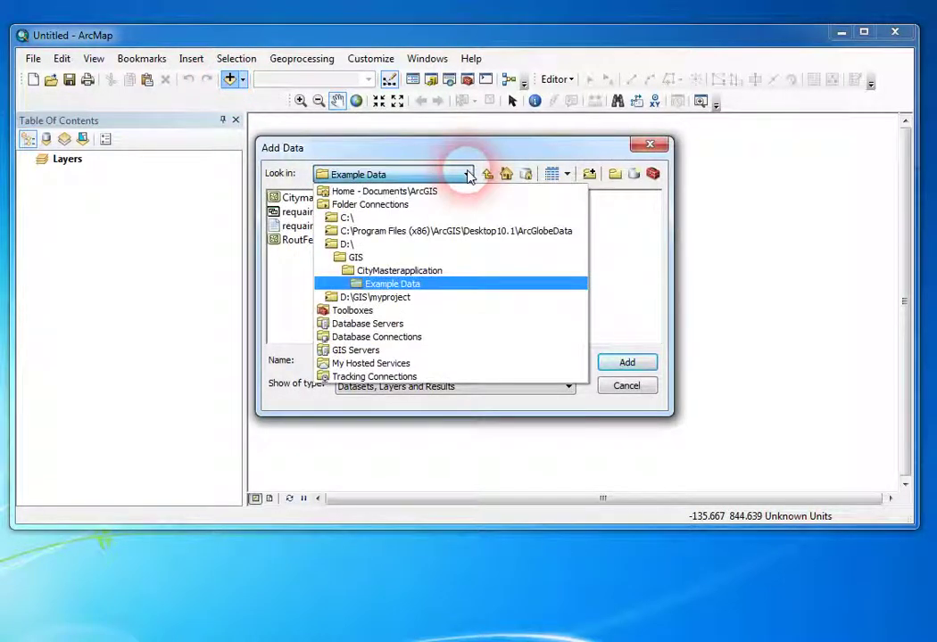
click(381, 206)
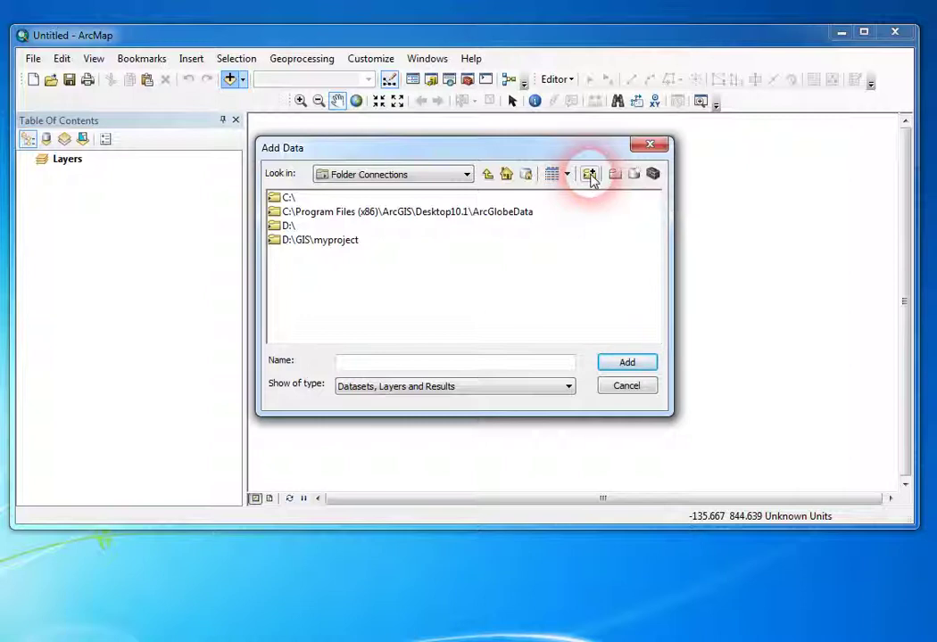
double_click(327, 240)
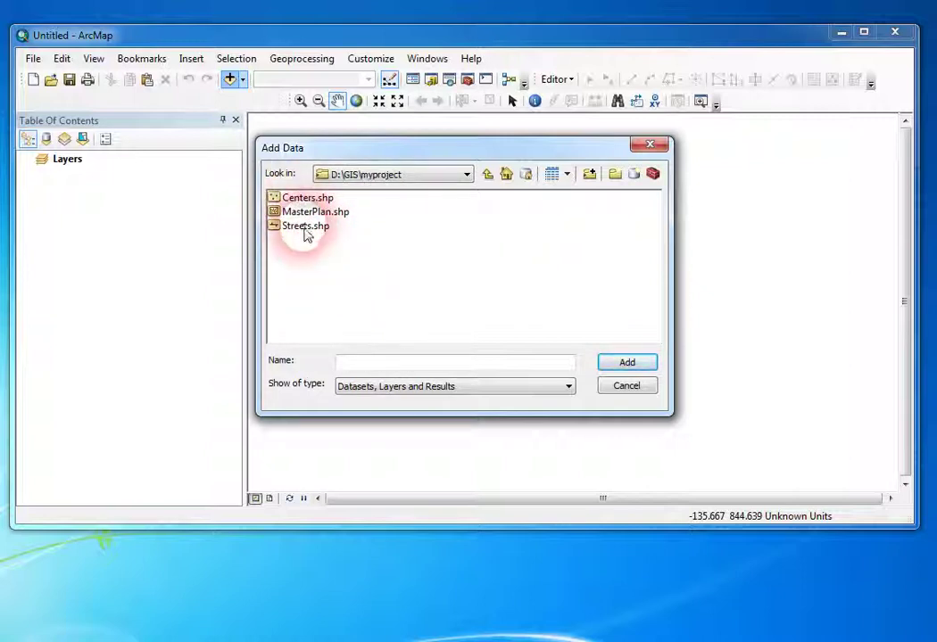
drag(347, 268, 291, 202)
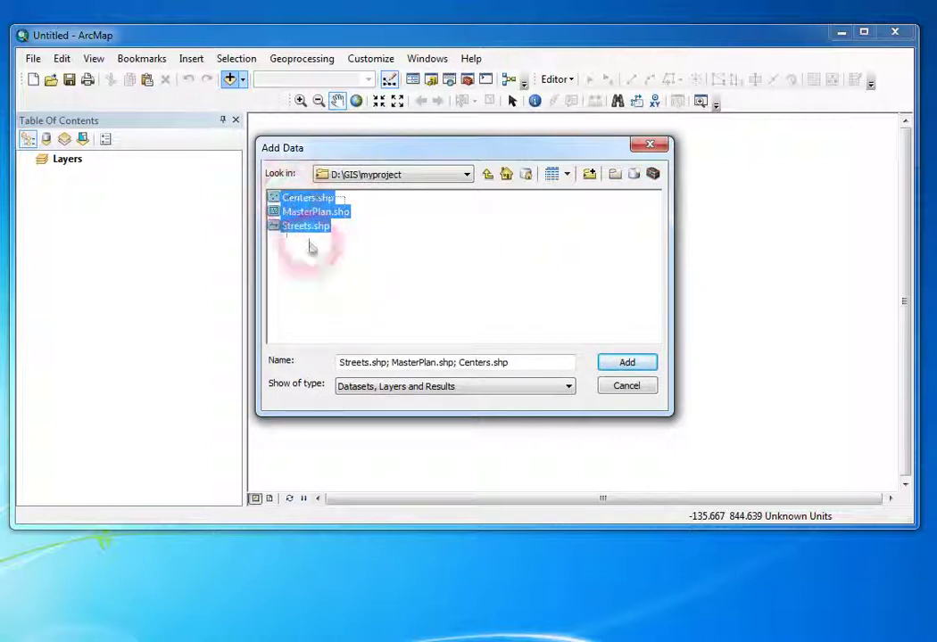
click(627, 364)
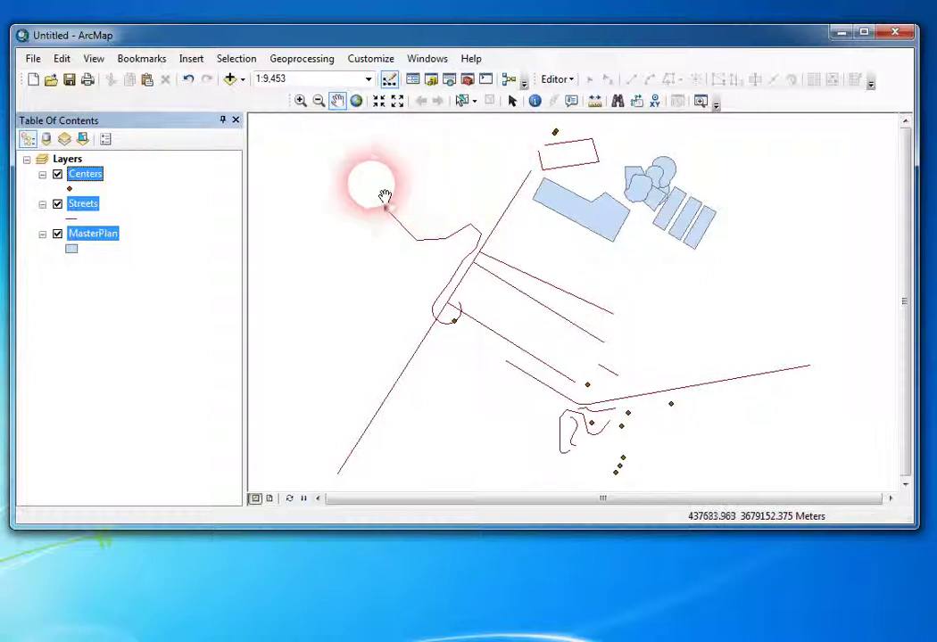
Step: Delete all existing features of the Centers, Streets and MasterPlan layers in an edit session and save the edits
click(571, 82)
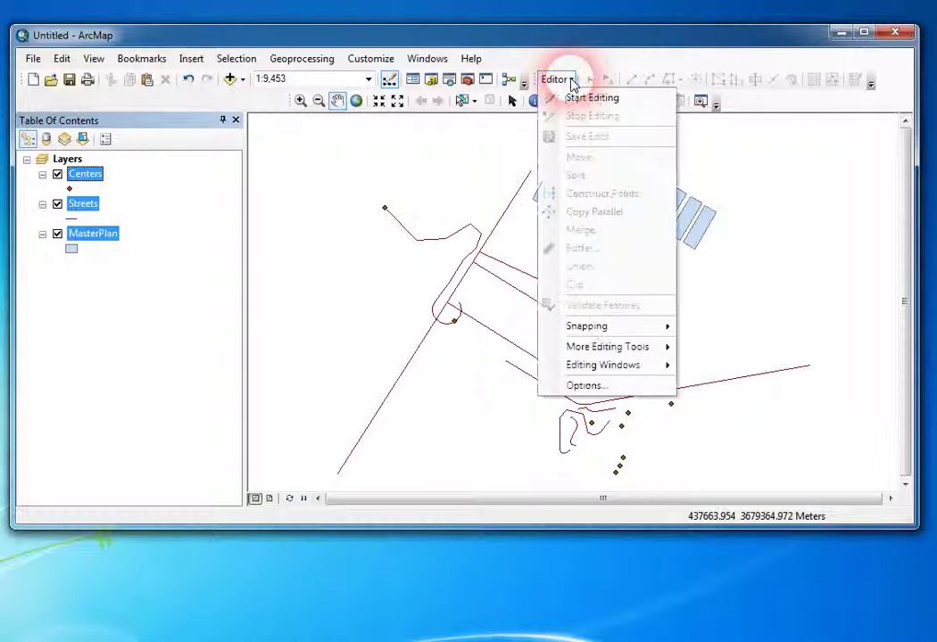
click(576, 96)
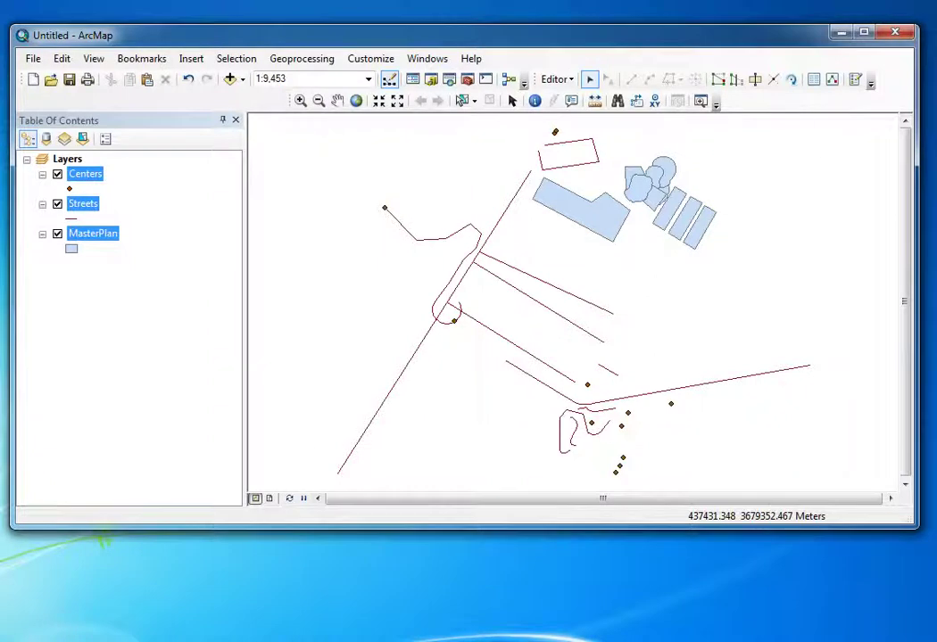
drag(274, 134, 807, 426)
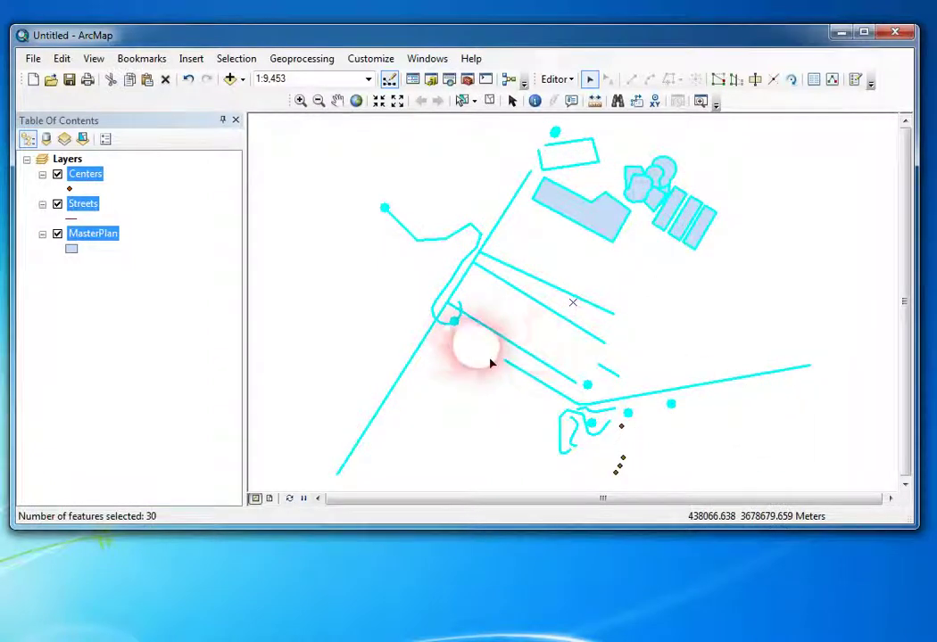
key(Delete)
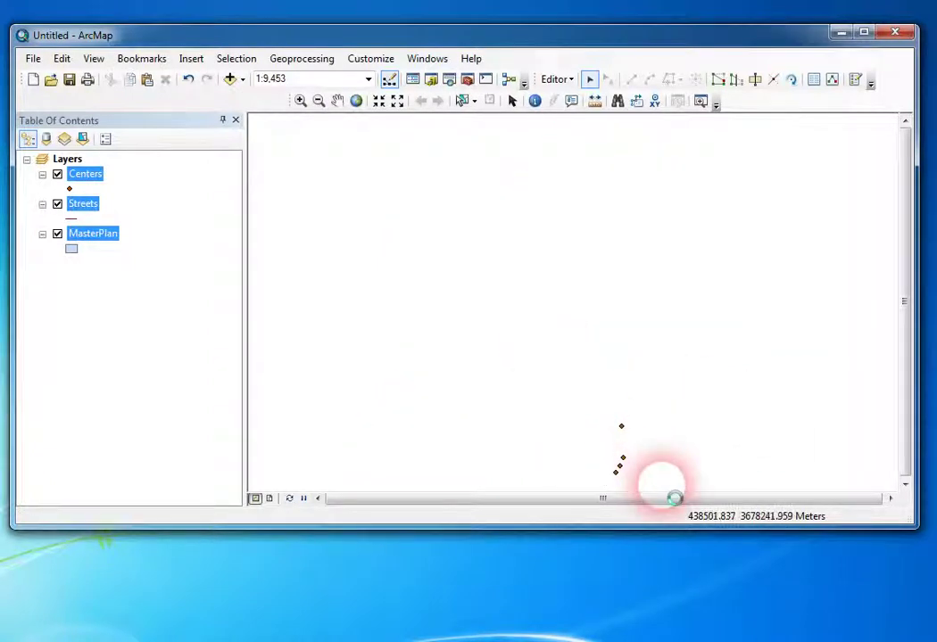
key(Delete)
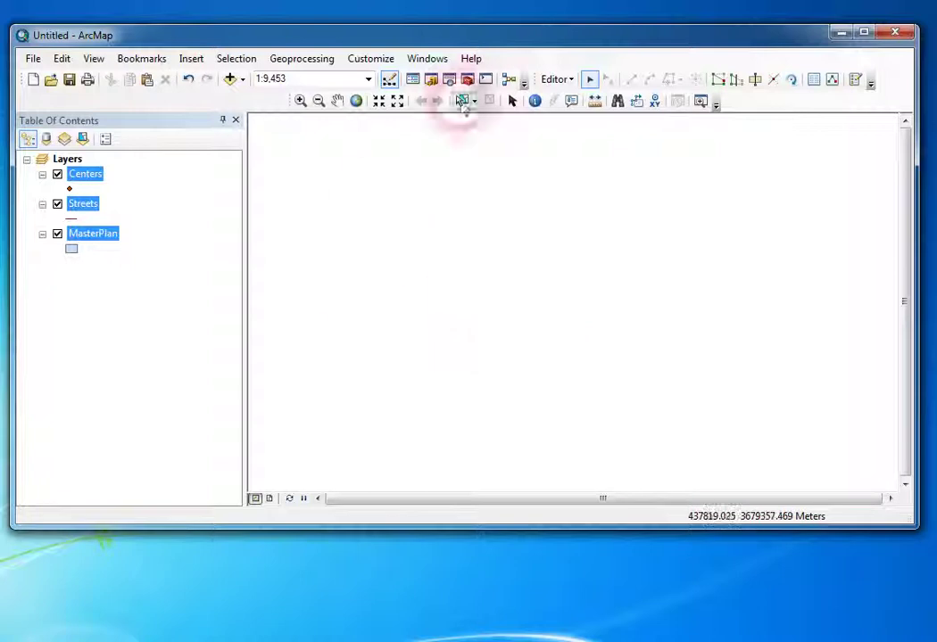
click(555, 79)
click(579, 139)
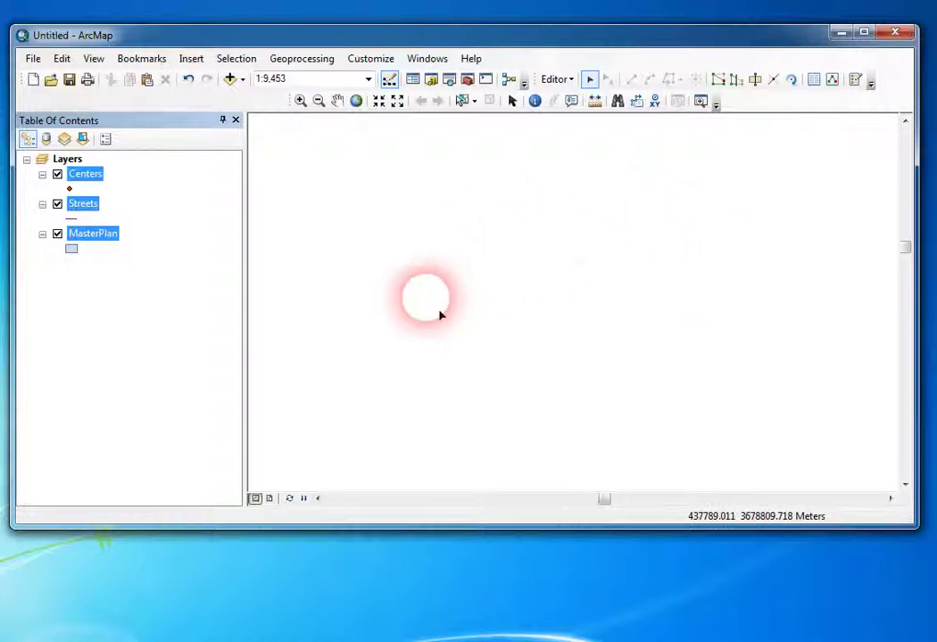
click(117, 313)
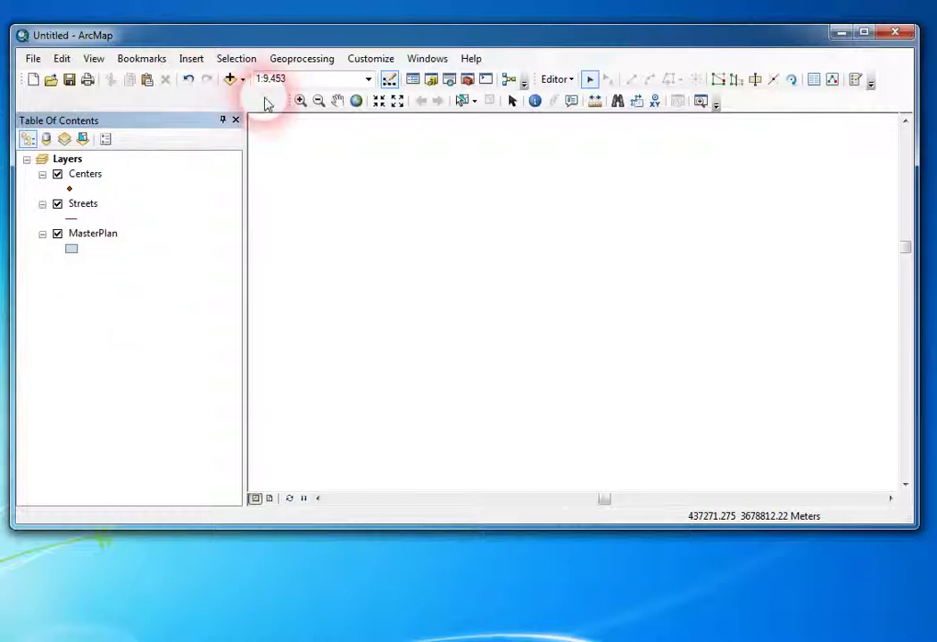
Step: Add the Imagery basemap beneath the layers and refresh the map view
click(243, 82)
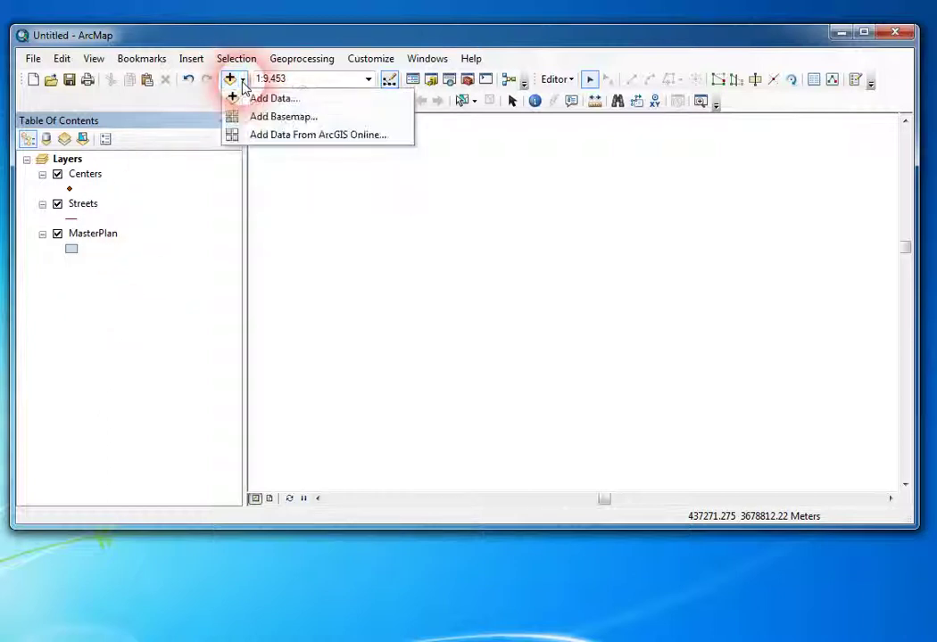
click(285, 117)
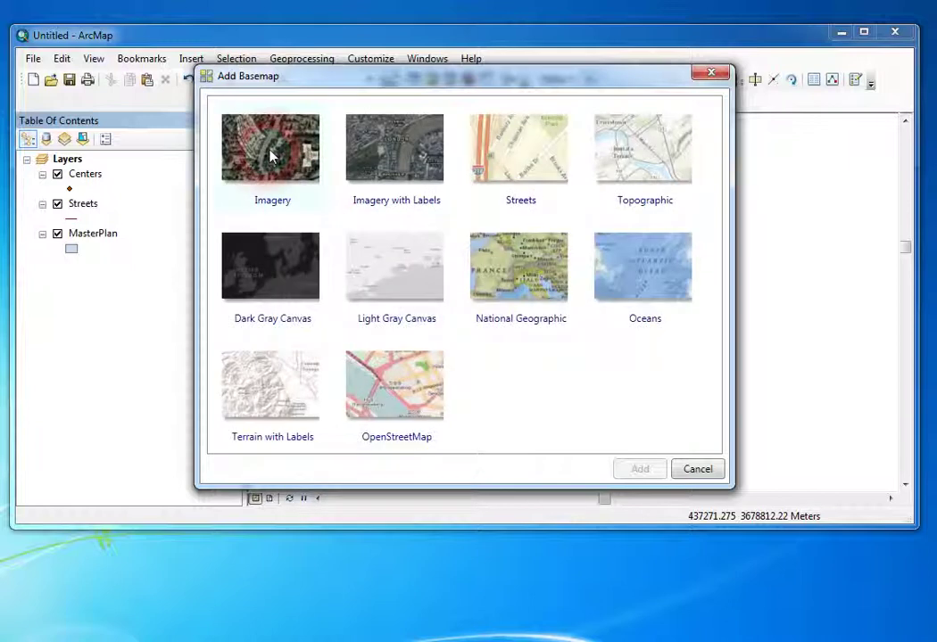
click(272, 155)
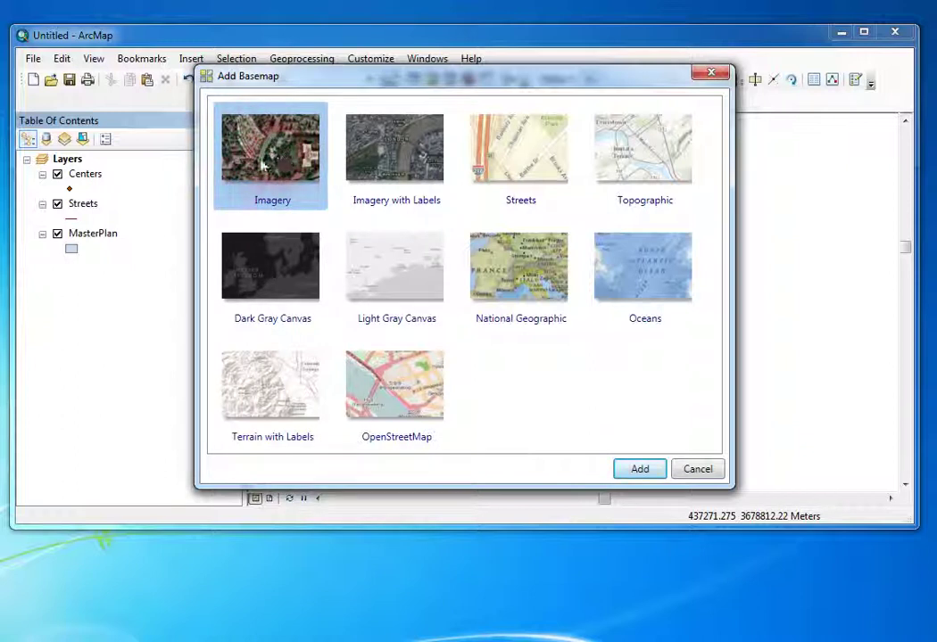
click(639, 473)
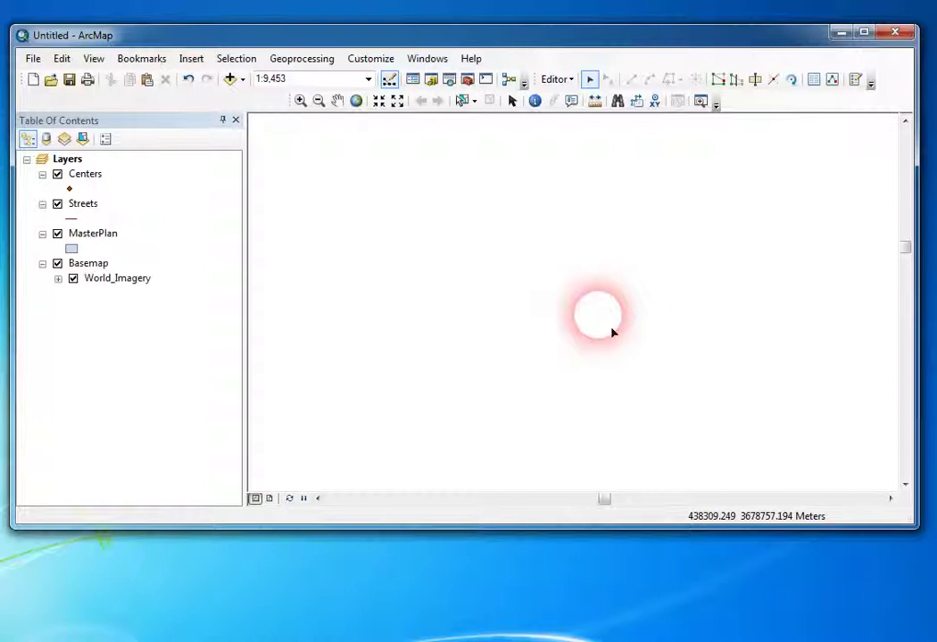
click(289, 500)
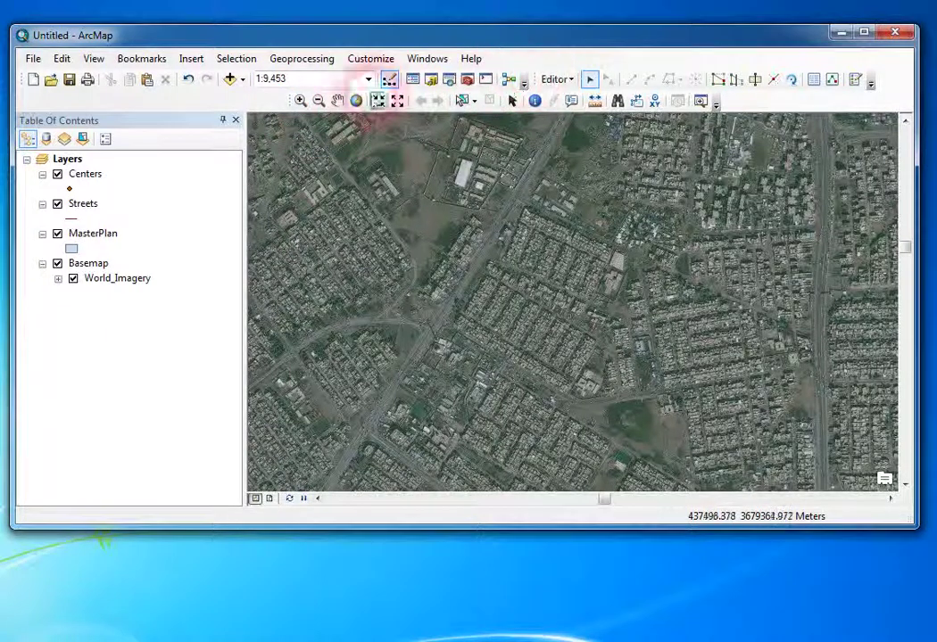
Step: Hide the Editor toolbar and show it again
click(389, 79)
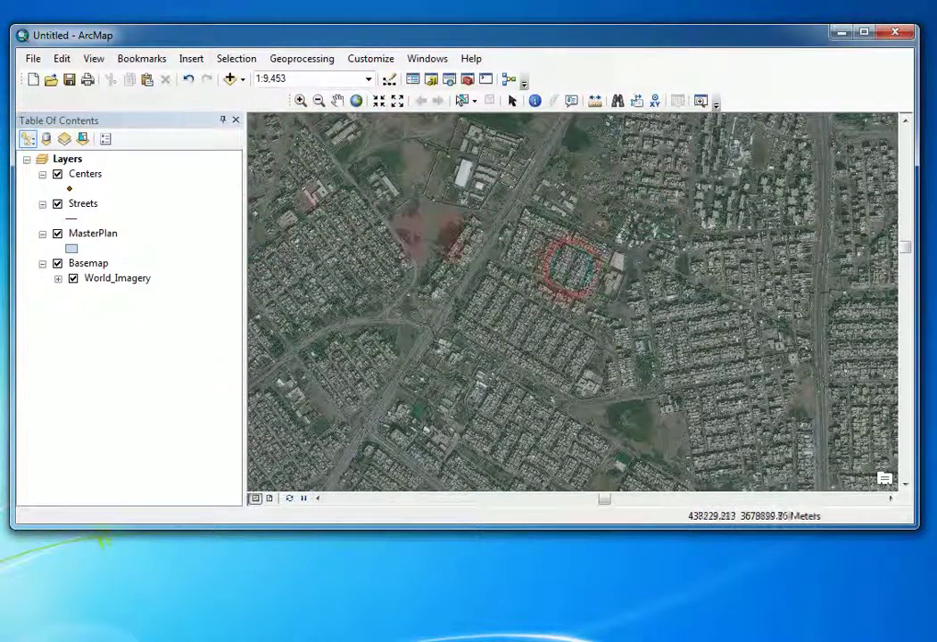
click(390, 82)
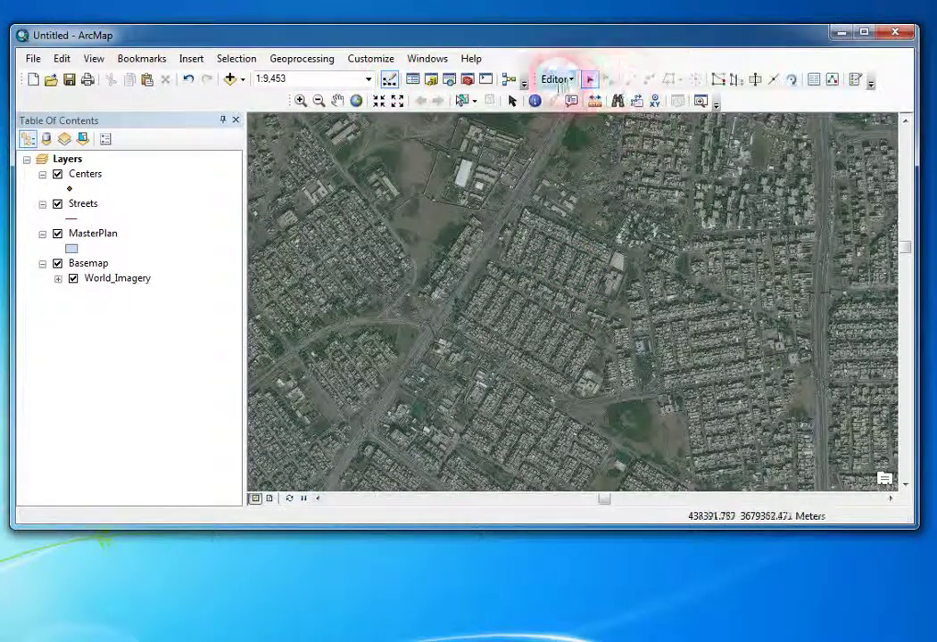
Step: Restart the edit session and show the Create Features window with an enlarged Construction Tools area
click(570, 80)
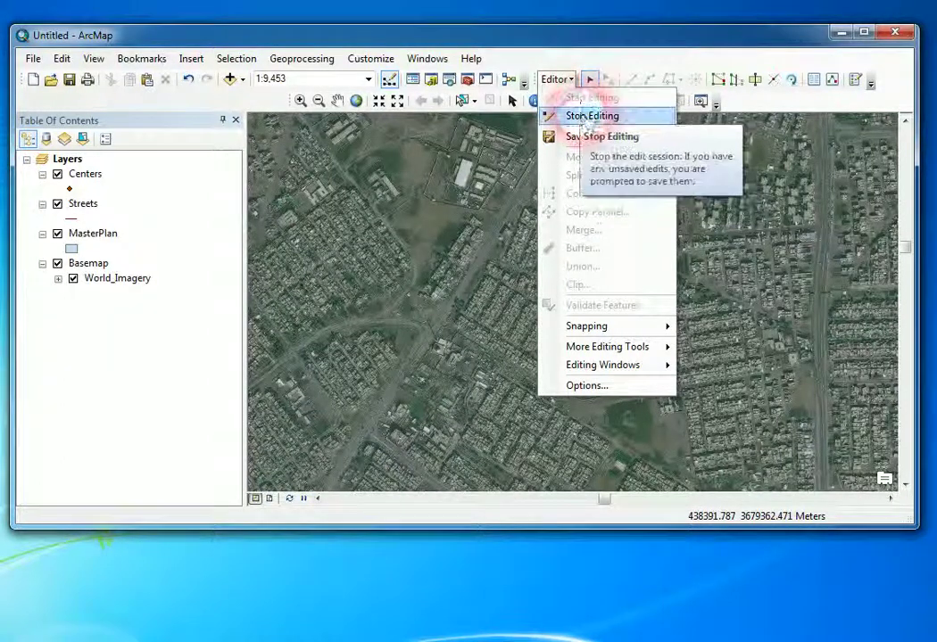
click(597, 116)
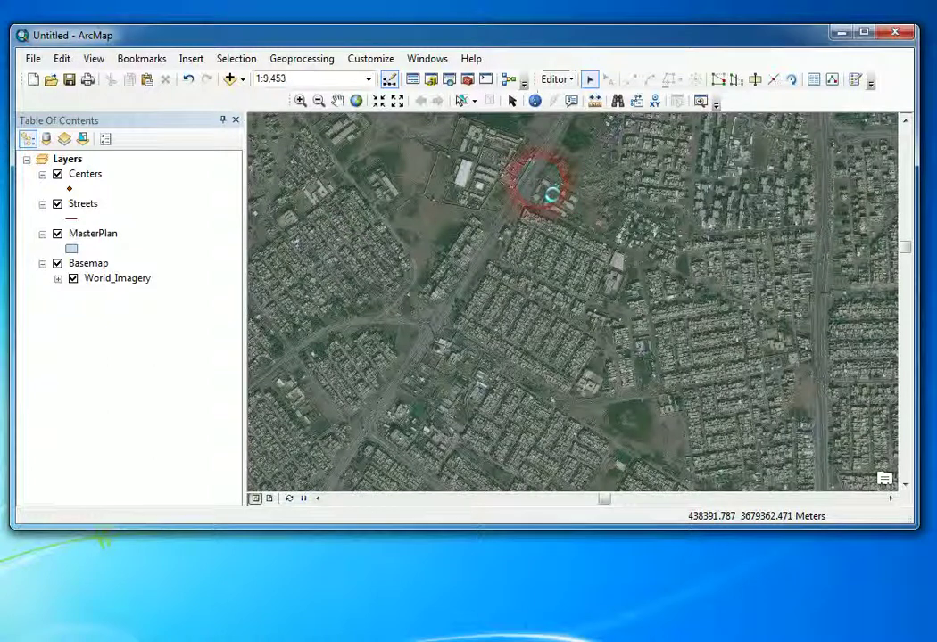
click(570, 81)
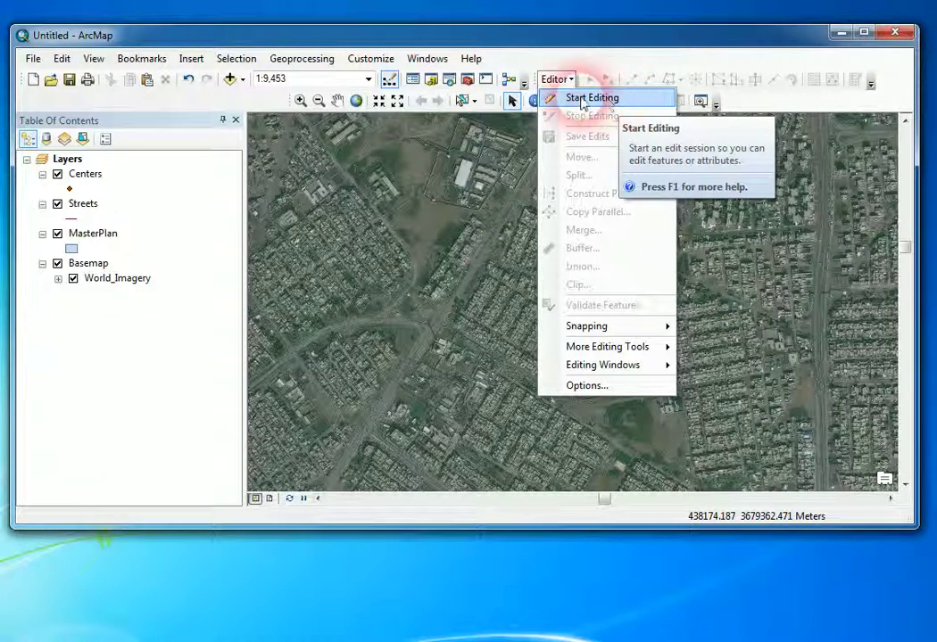
click(606, 100)
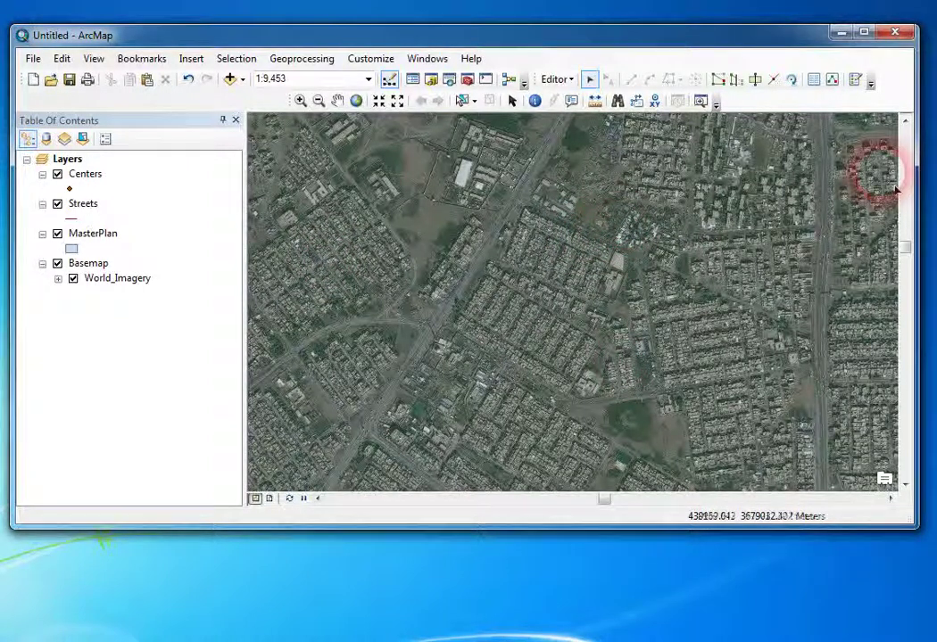
click(856, 82)
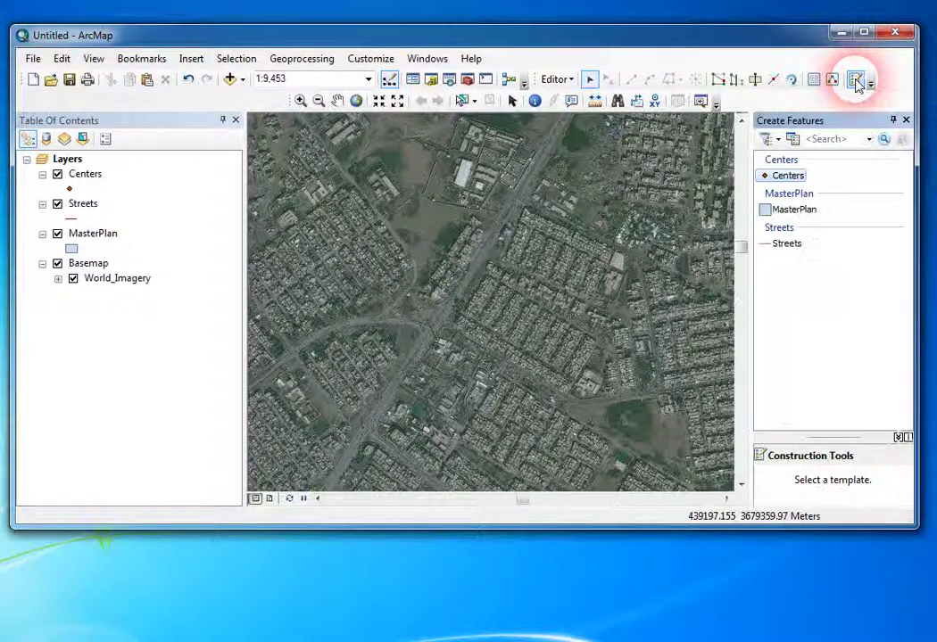
drag(830, 435, 849, 291)
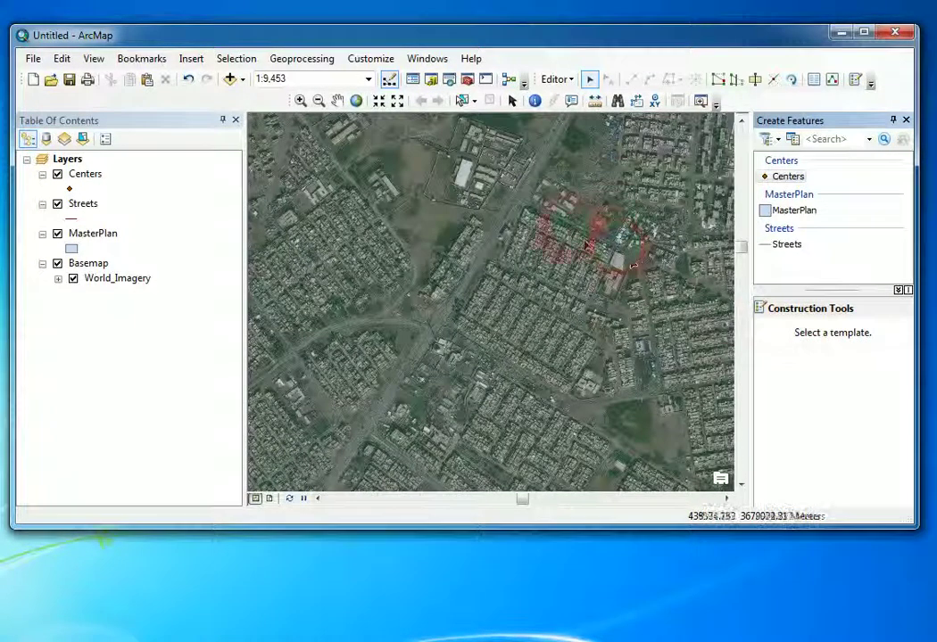
Step: Digitize five Centers points with the Point tool on buildings on both sides of the main road and around the housing blocks
click(86, 178)
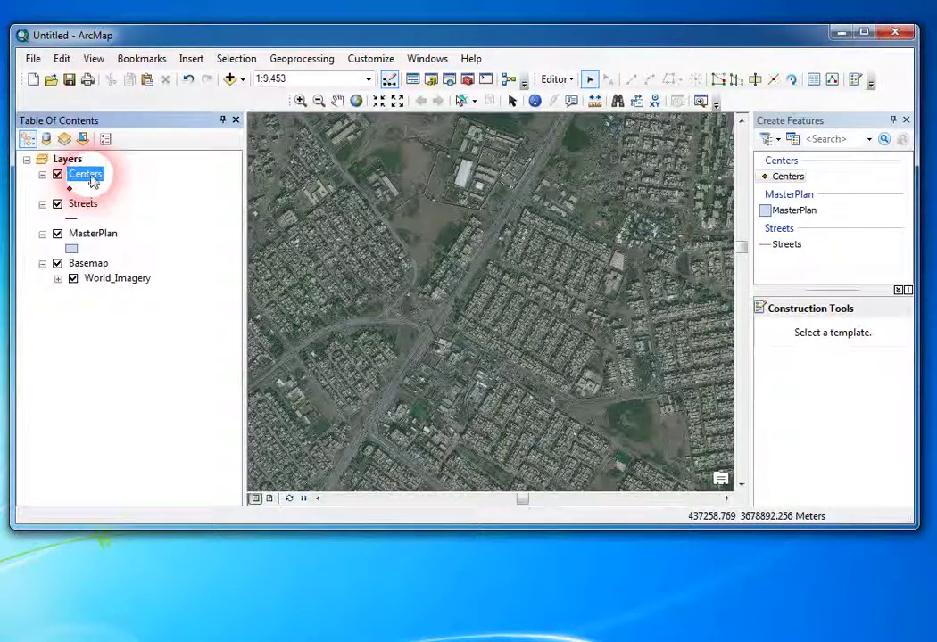
click(787, 177)
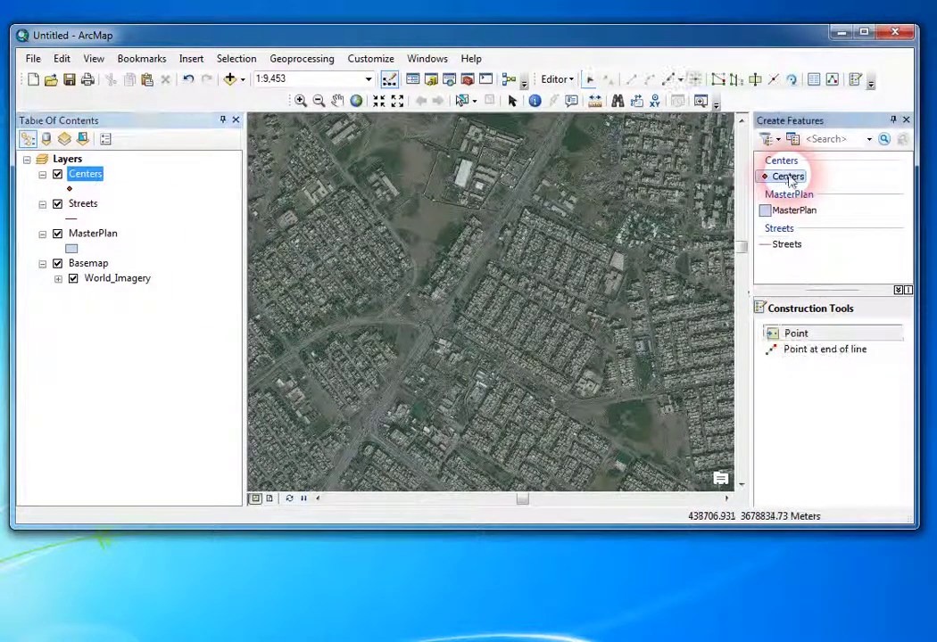
click(799, 336)
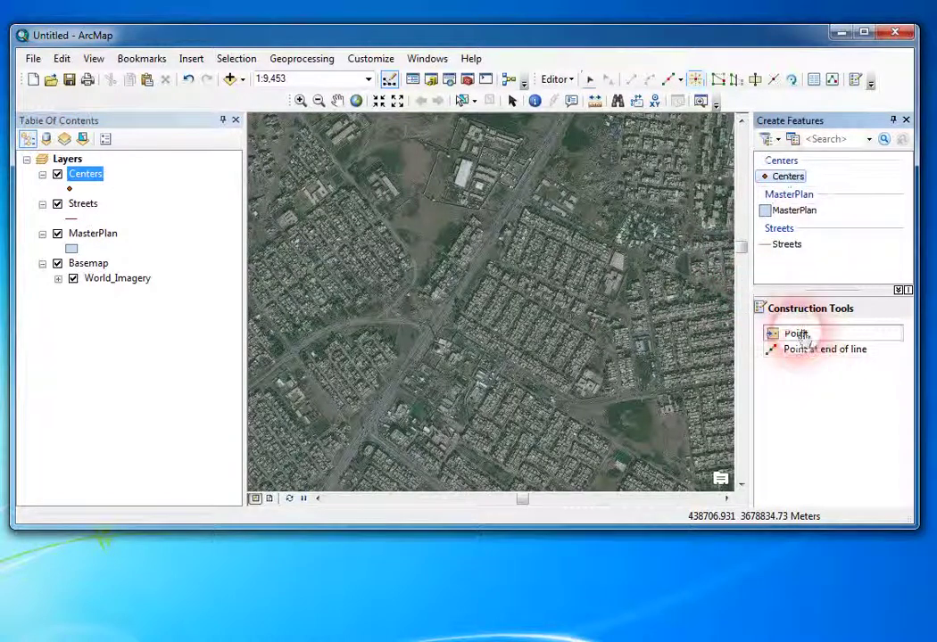
click(818, 412)
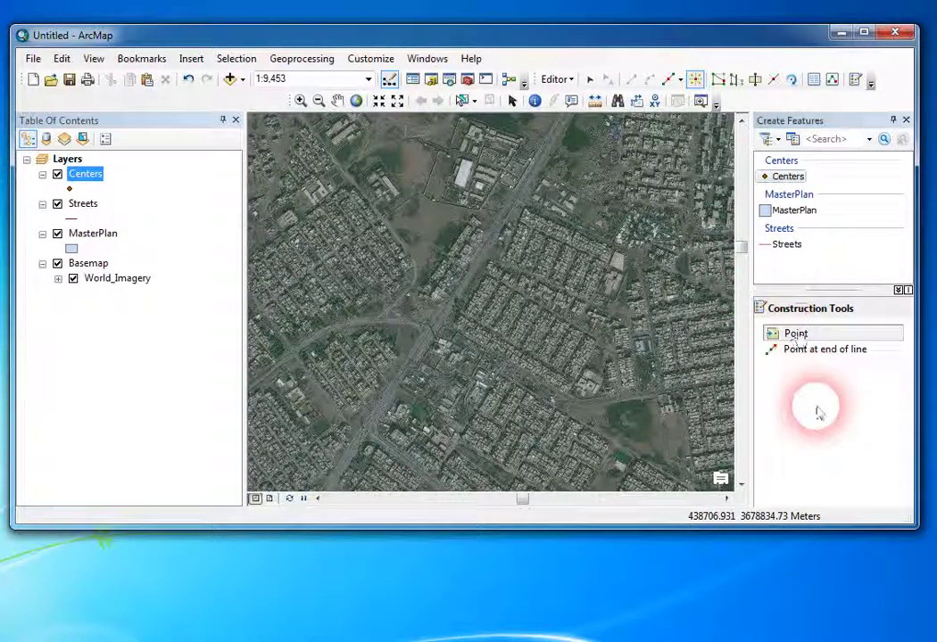
click(670, 337)
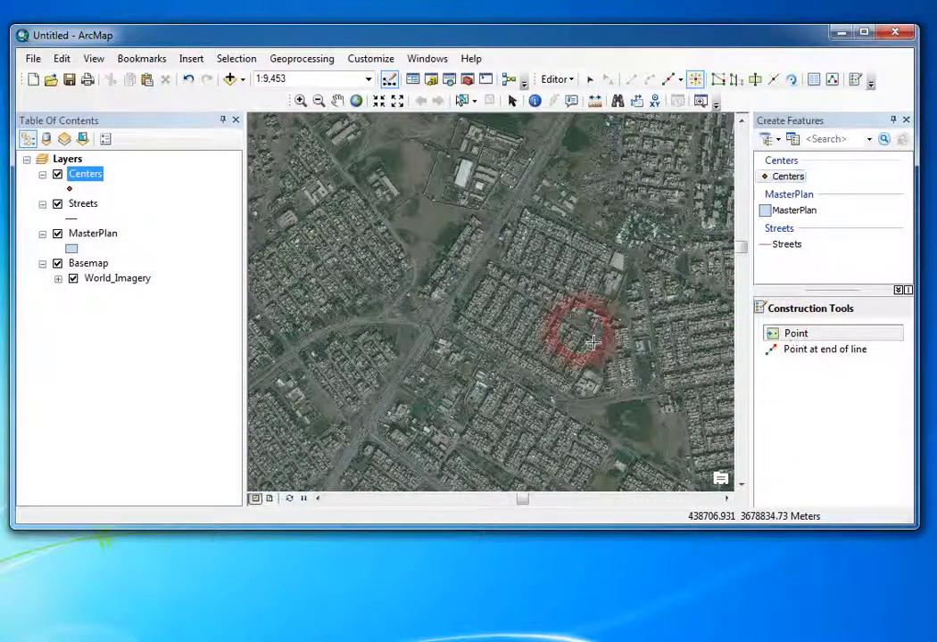
click(299, 100)
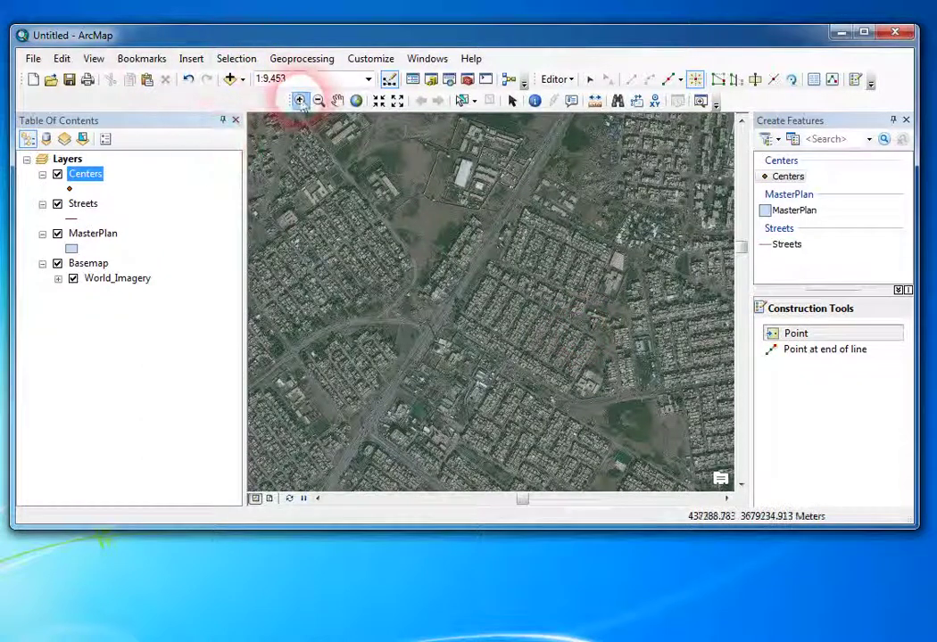
click(435, 166)
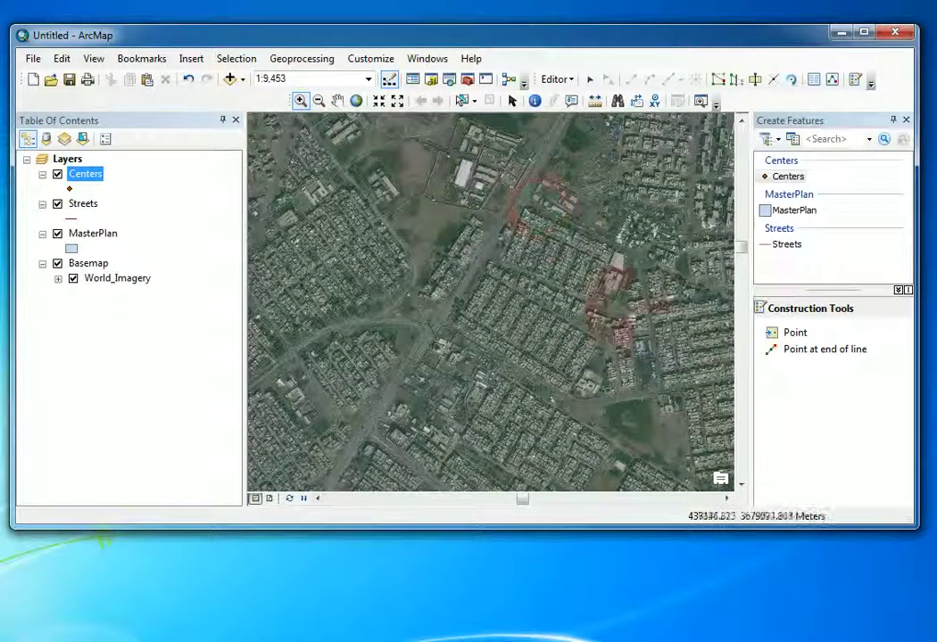
click(657, 340)
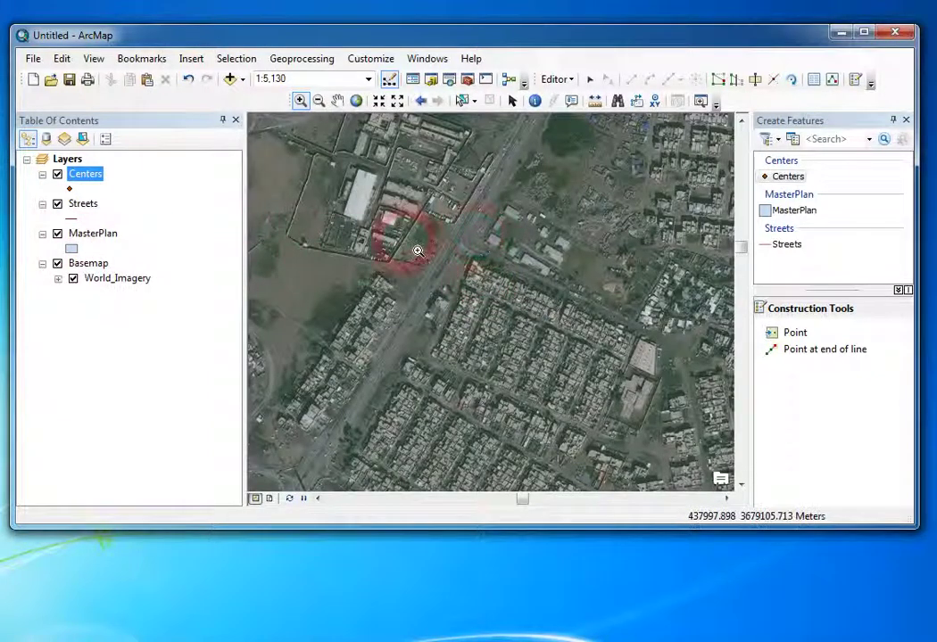
click(783, 178)
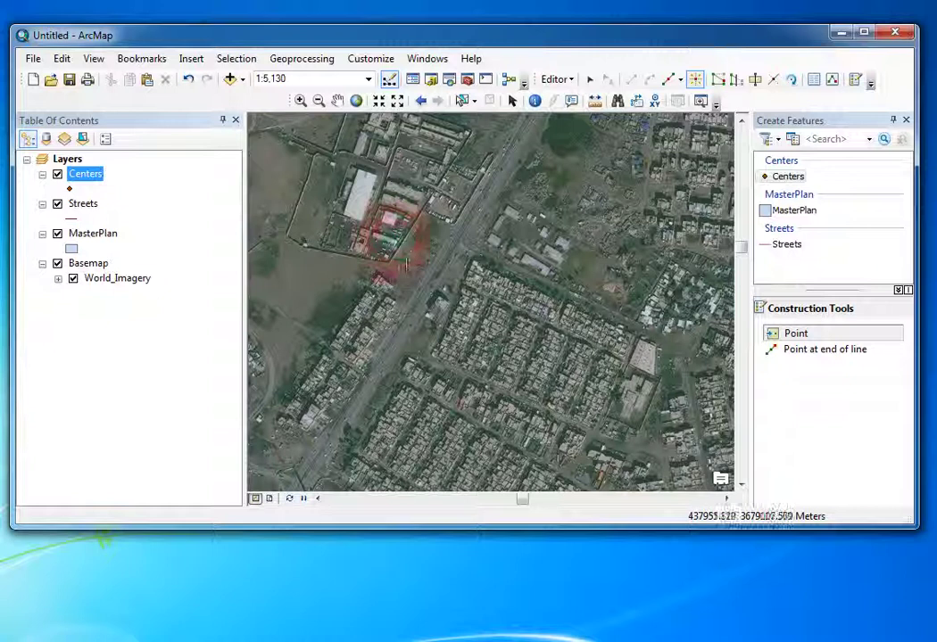
click(359, 196)
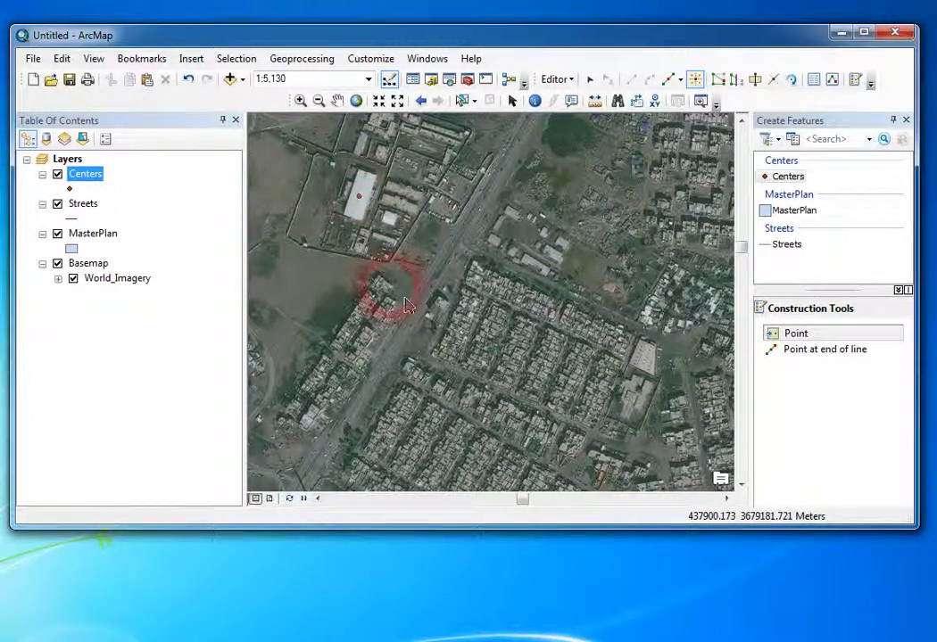
click(554, 254)
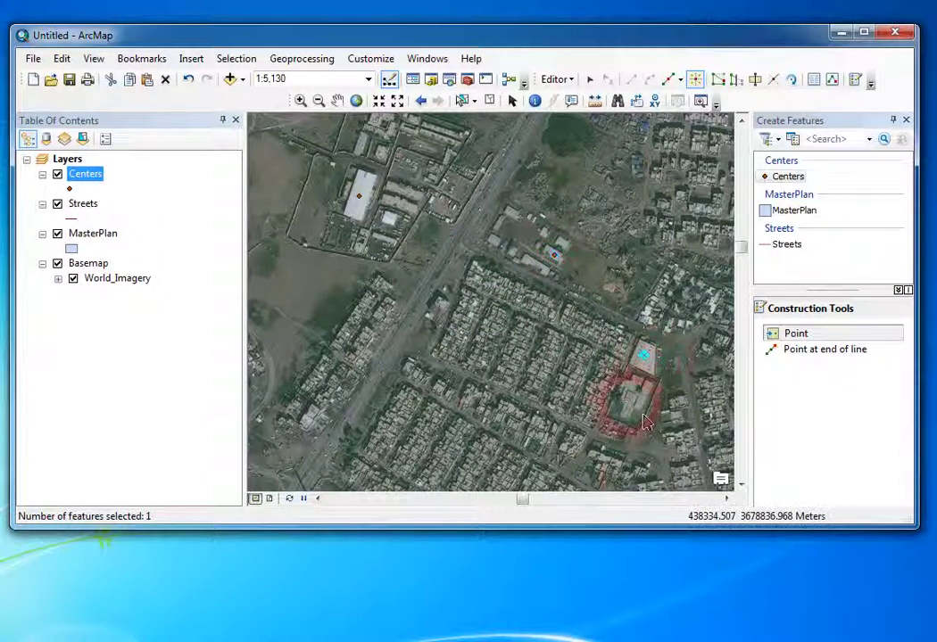
click(311, 418)
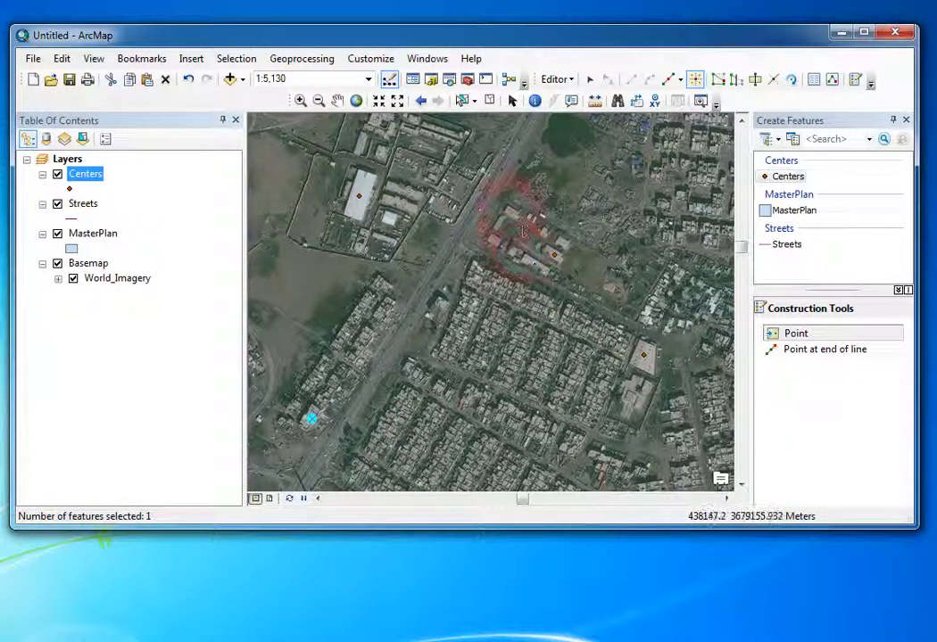
click(604, 461)
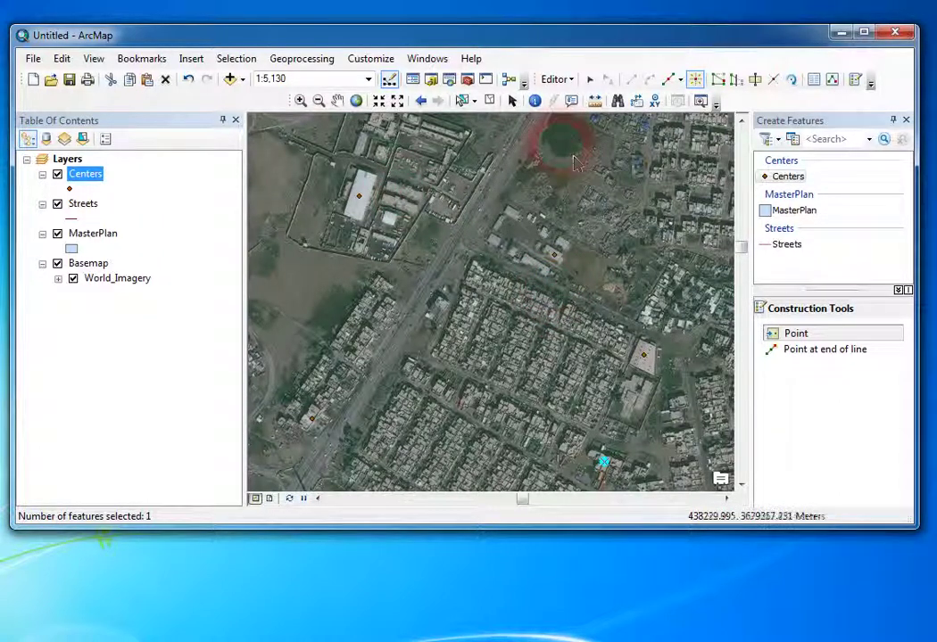
Step: Identify the center point on the large white-roofed building in the walled compound to view its attributes
click(535, 101)
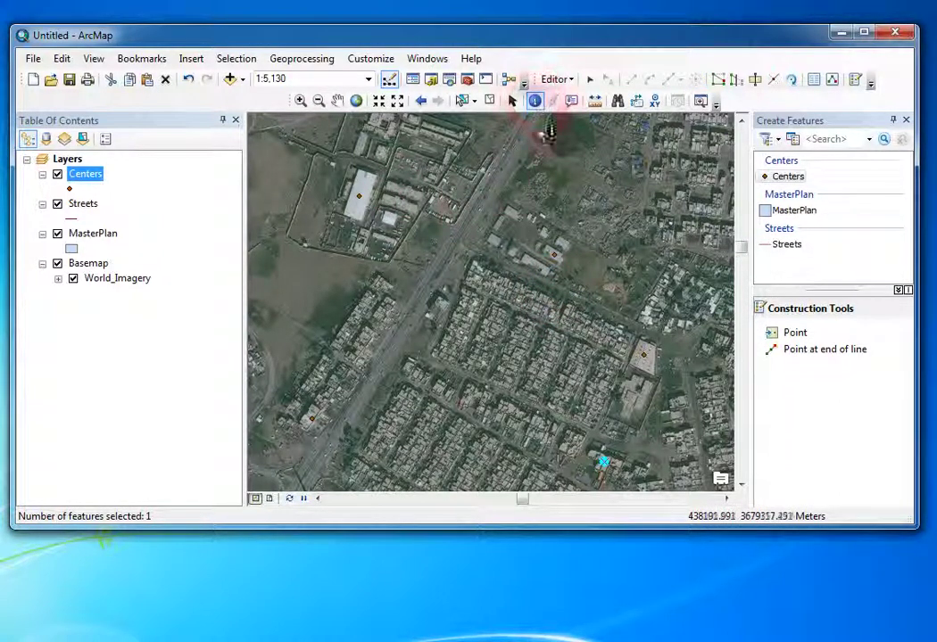
click(364, 208)
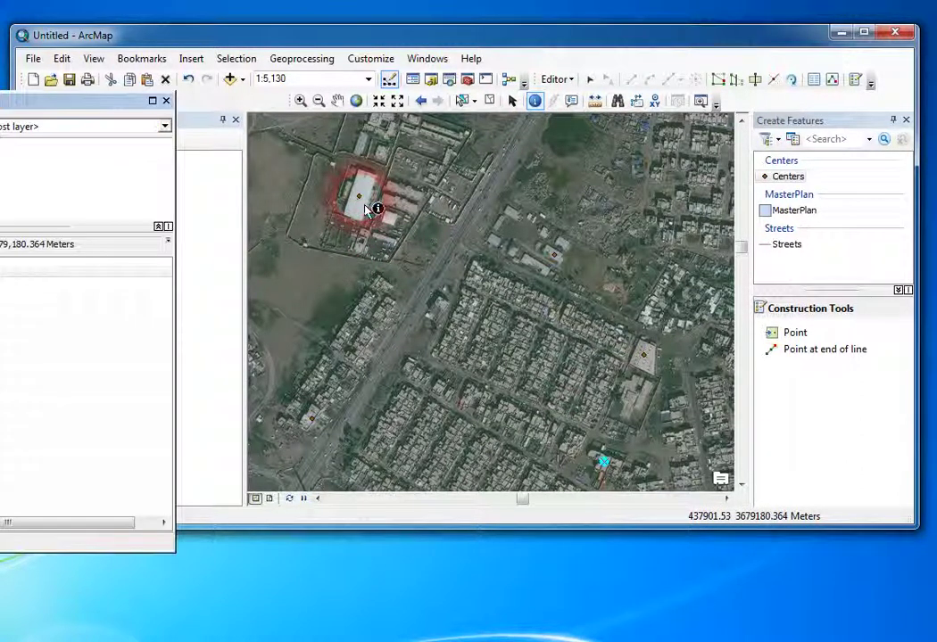
drag(80, 101, 303, 136)
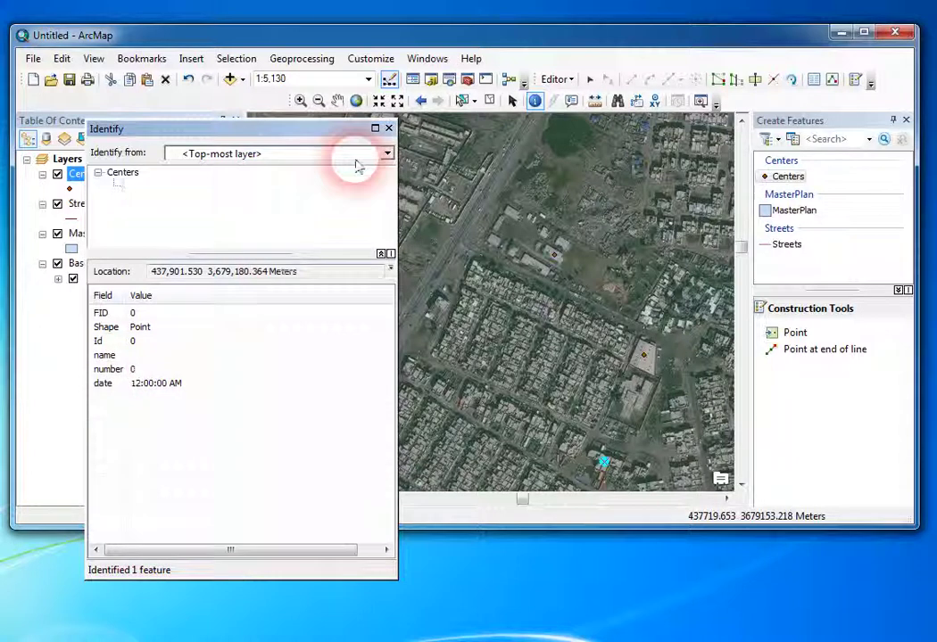
click(390, 130)
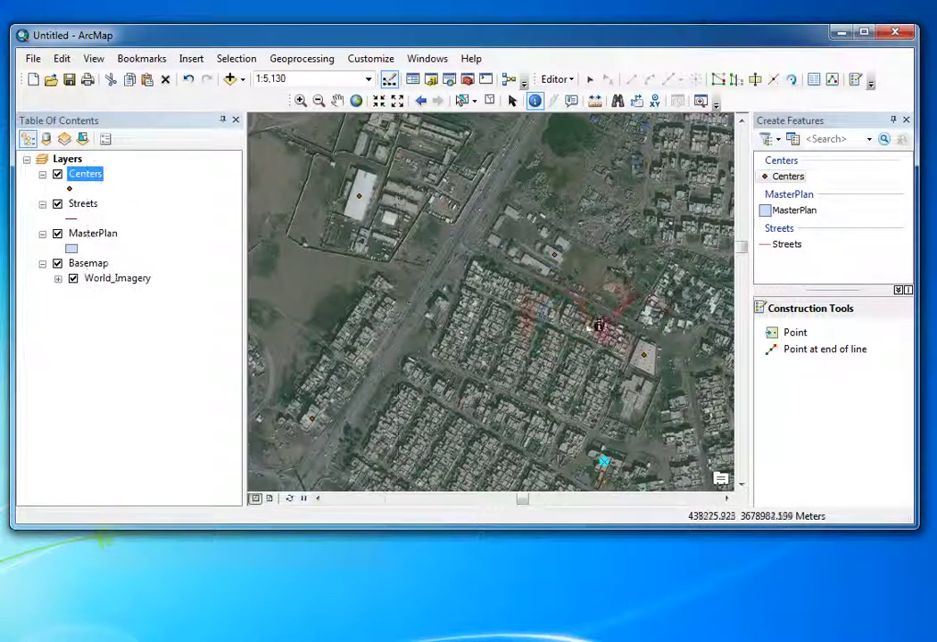
Step: Draw a straight Streets line about 330 m long along the road on the housing block's northern edge and finish the sketch
click(834, 354)
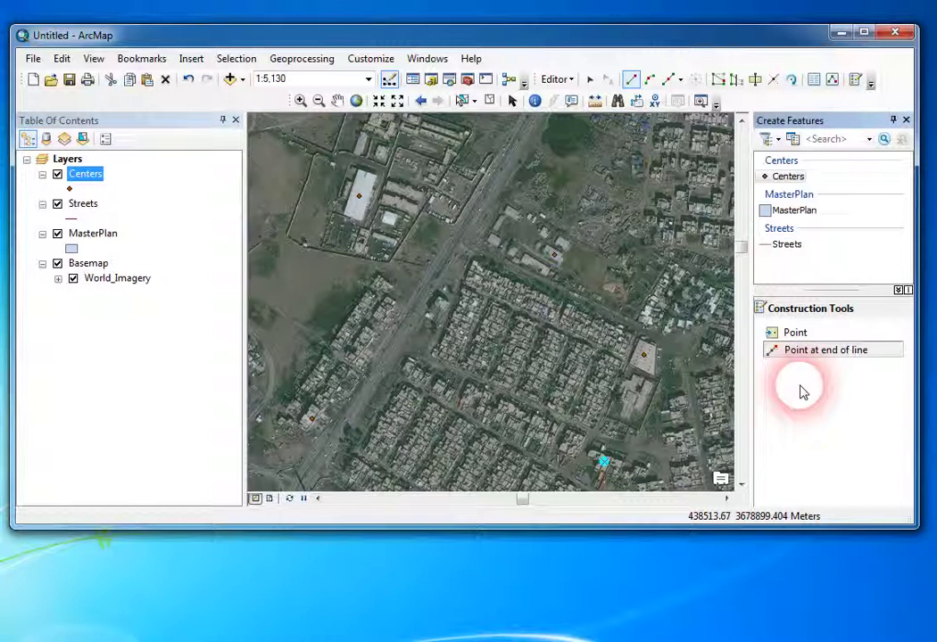
click(784, 250)
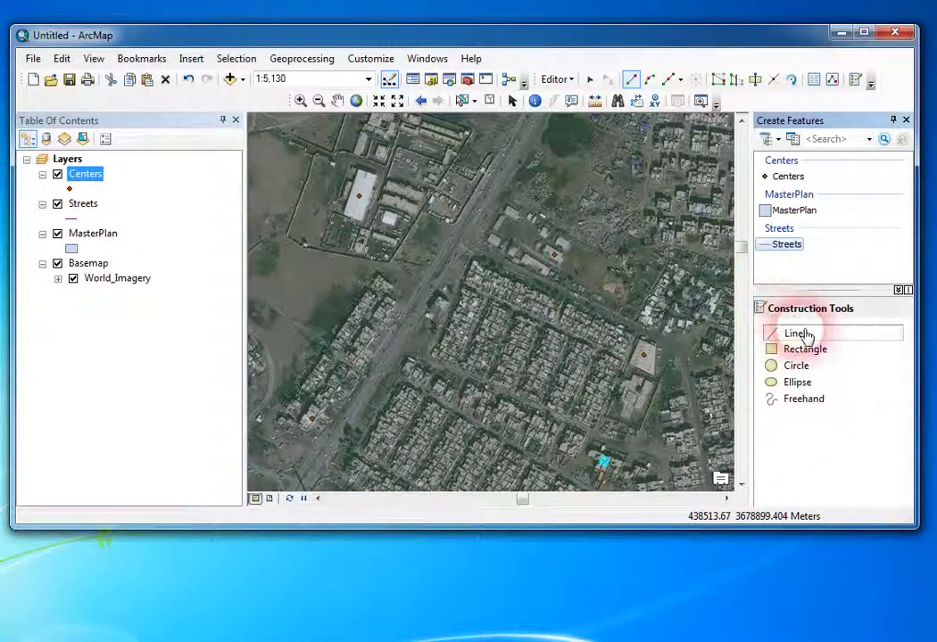
click(300, 100)
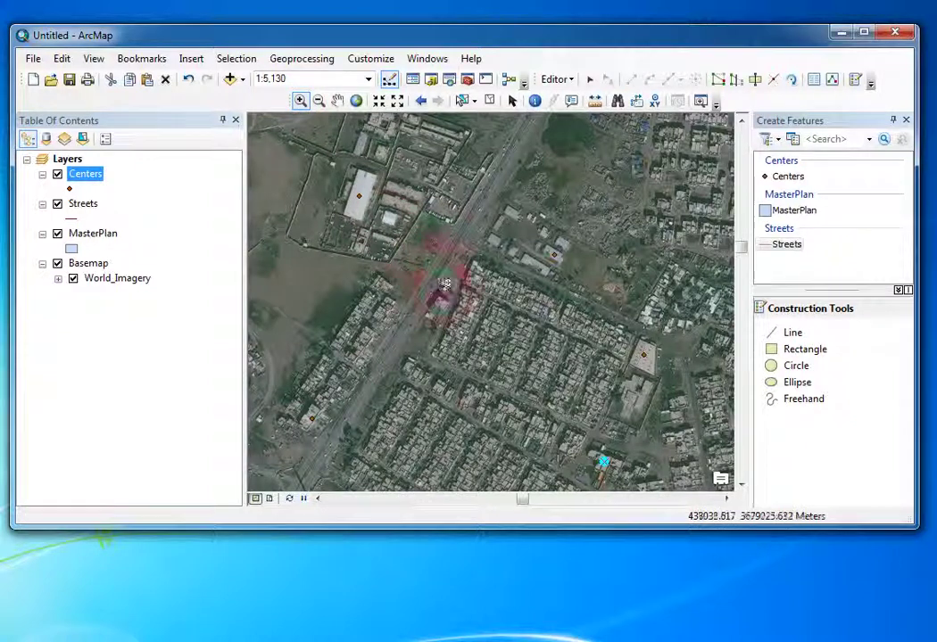
click(546, 365)
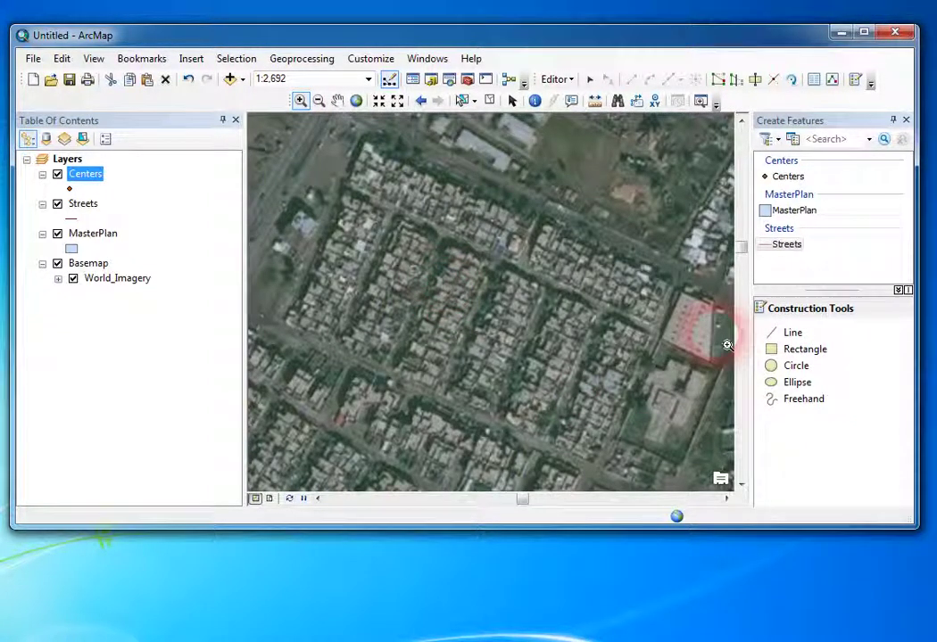
click(801, 336)
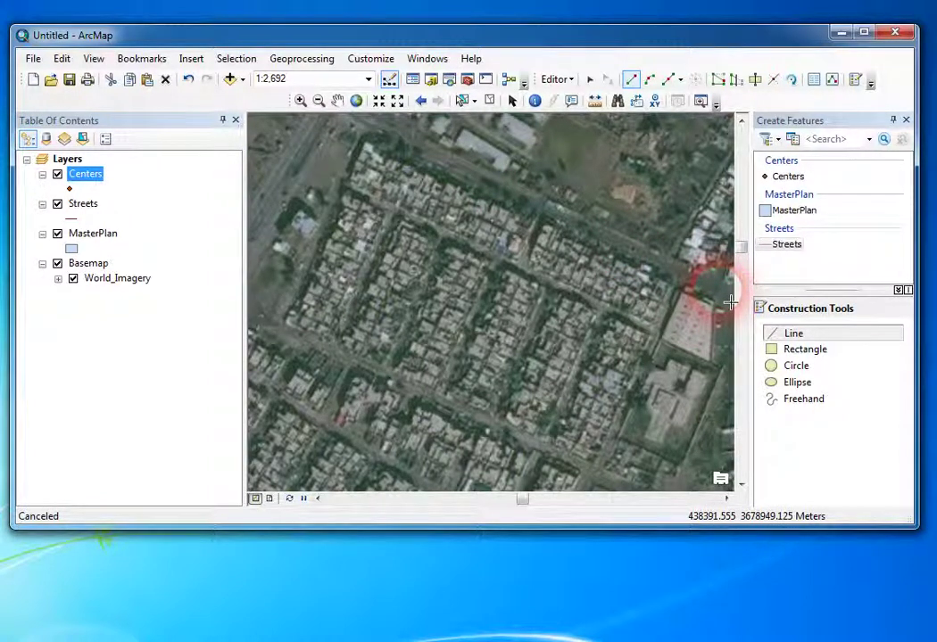
click(718, 290)
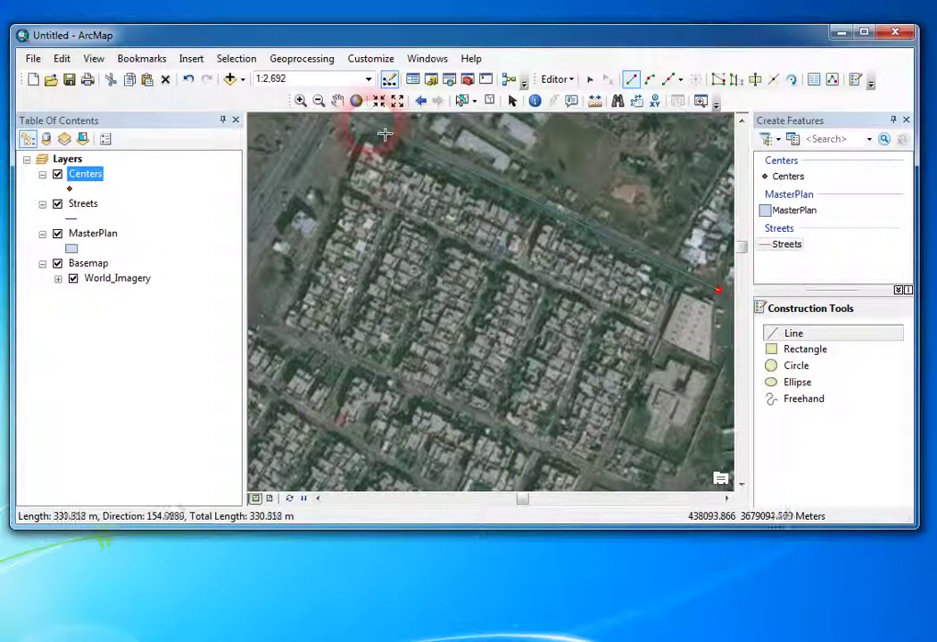
double_click(385, 136)
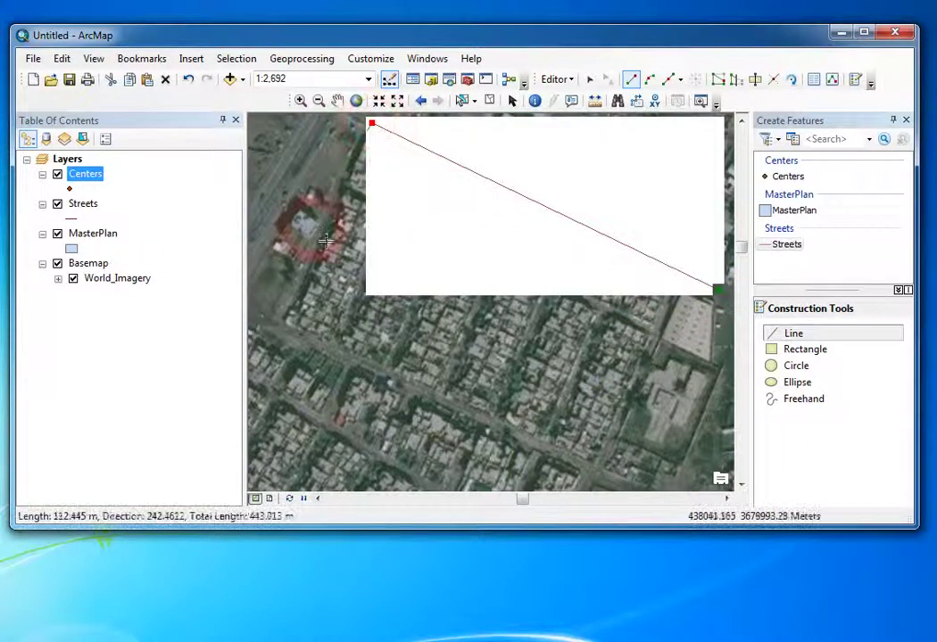
click(289, 501)
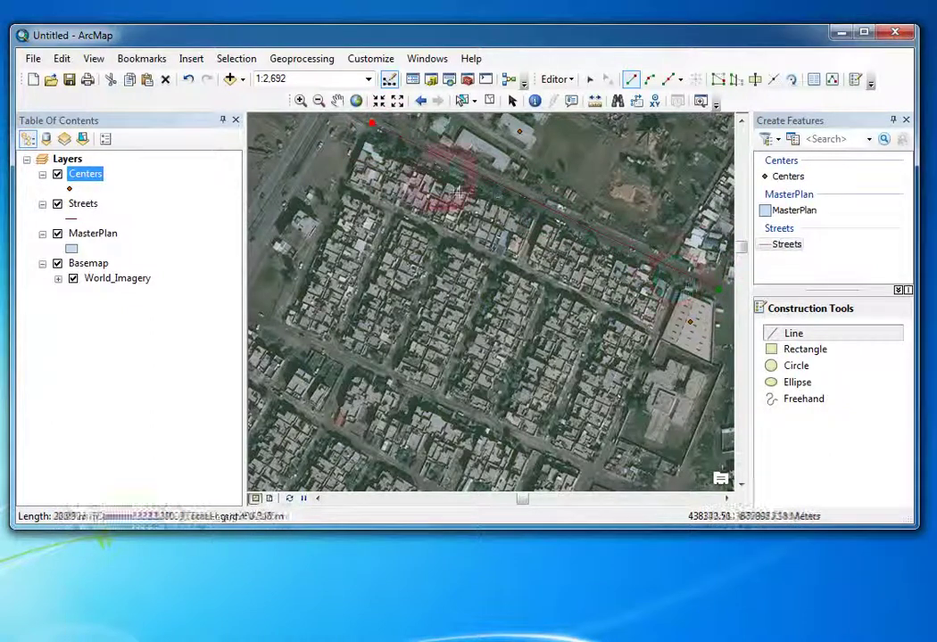
right_click(369, 207)
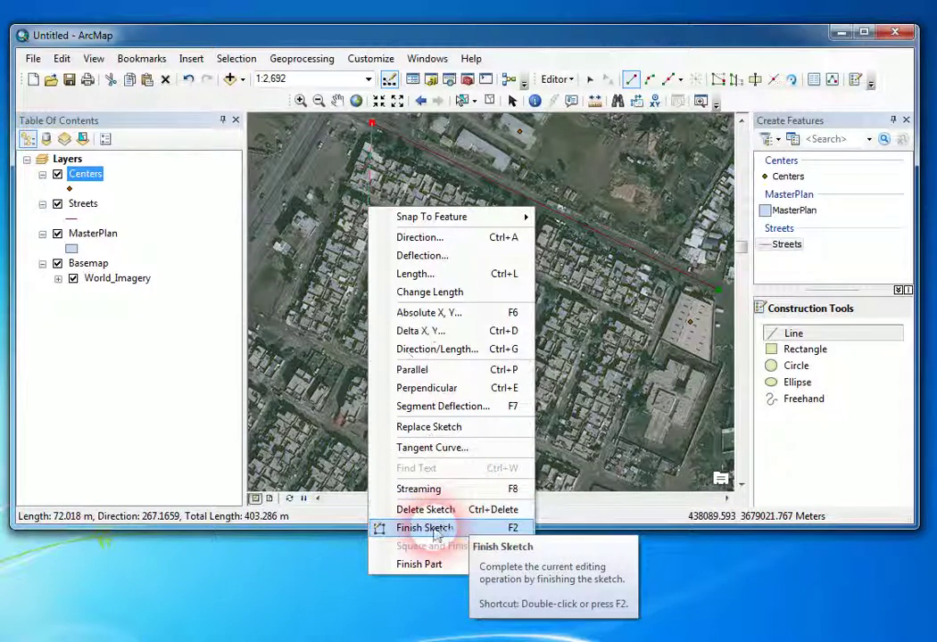
click(393, 528)
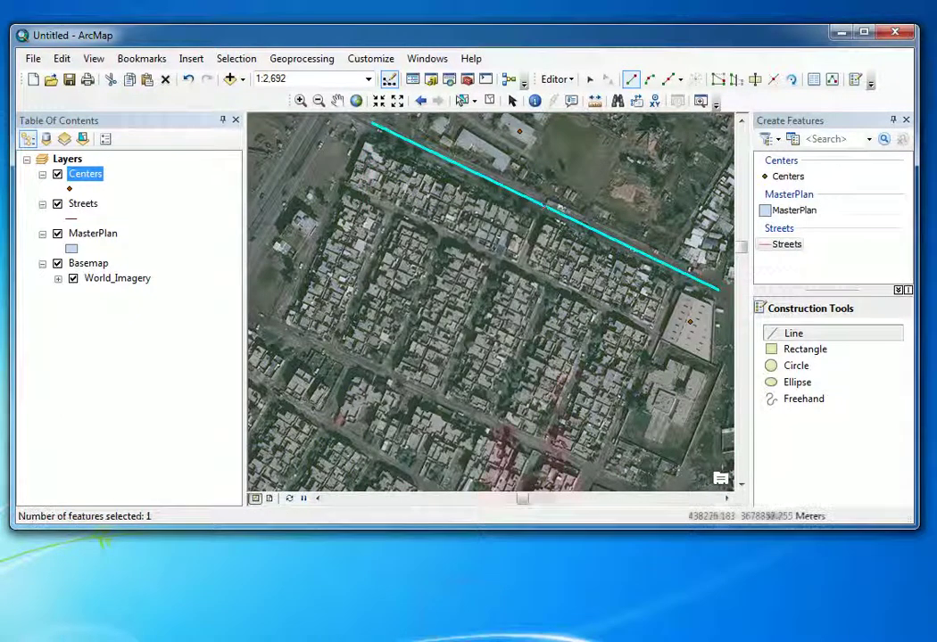
Step: Draw two more straight Streets lines along the next two parallel roads to the south
click(653, 332)
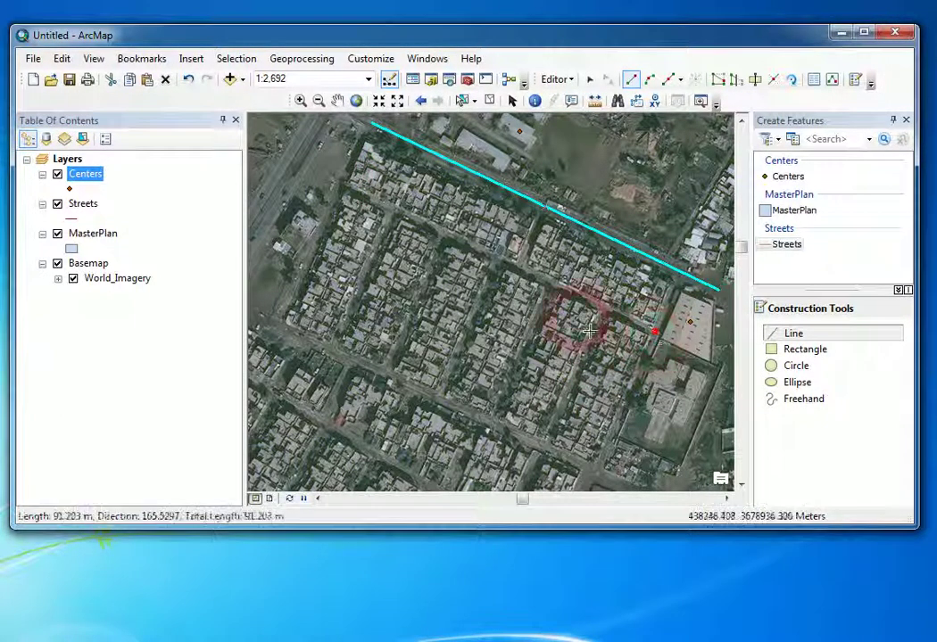
double_click(351, 202)
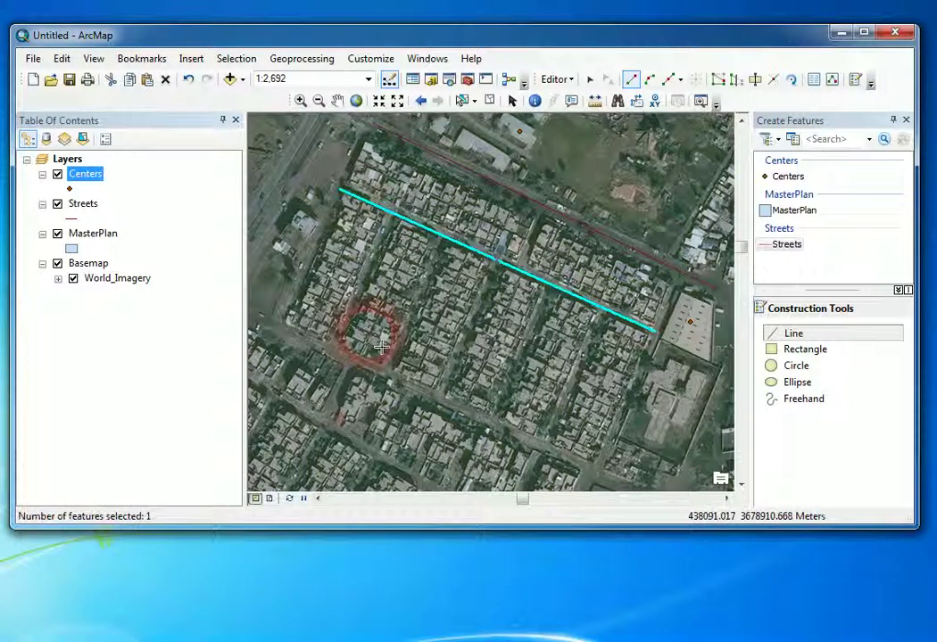
click(594, 472)
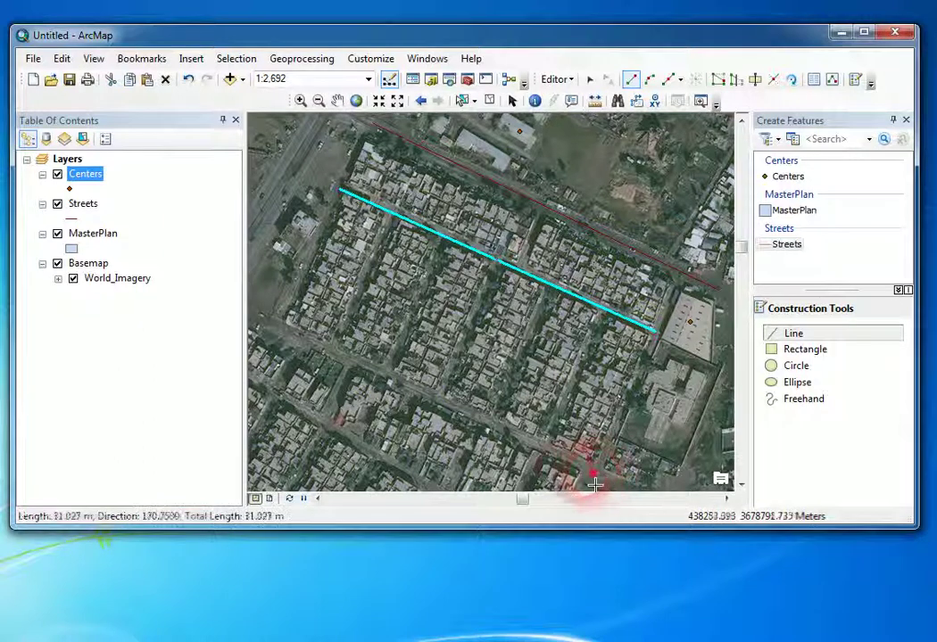
double_click(278, 328)
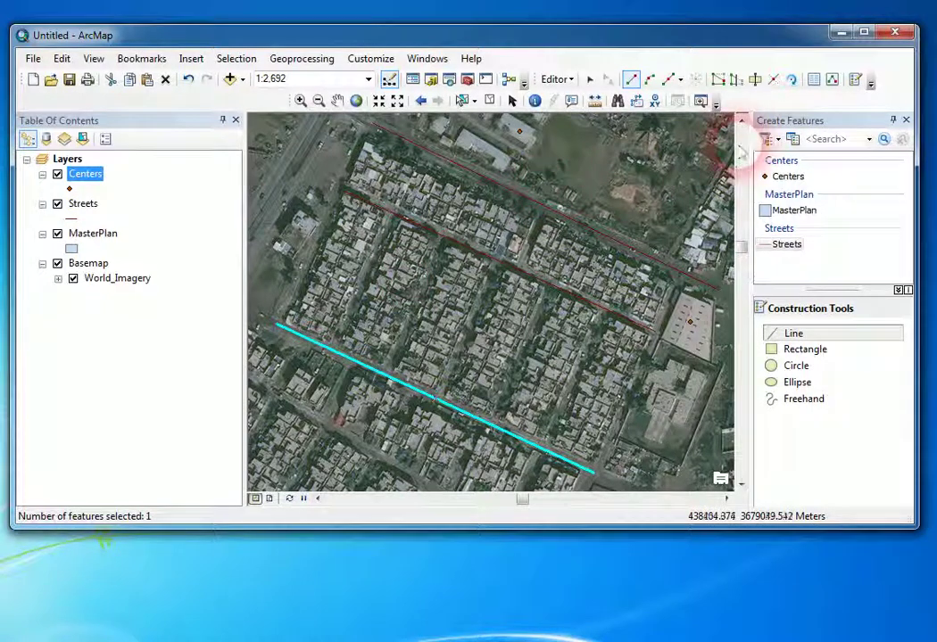
Step: Draw a five-segment Streets line that follows the main road northeast and bends around the open ground north of the housing block
click(741, 120)
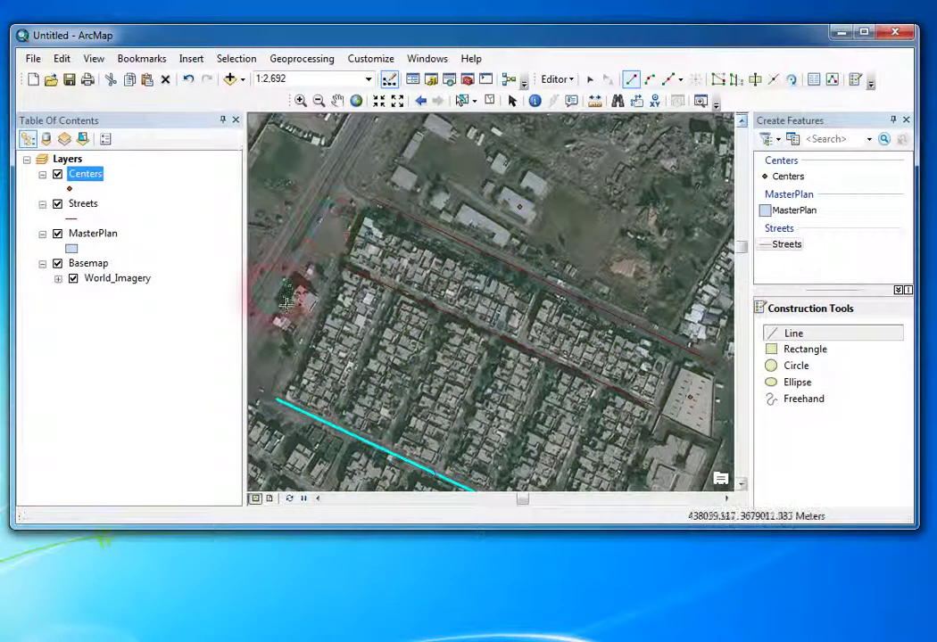
click(272, 299)
click(364, 136)
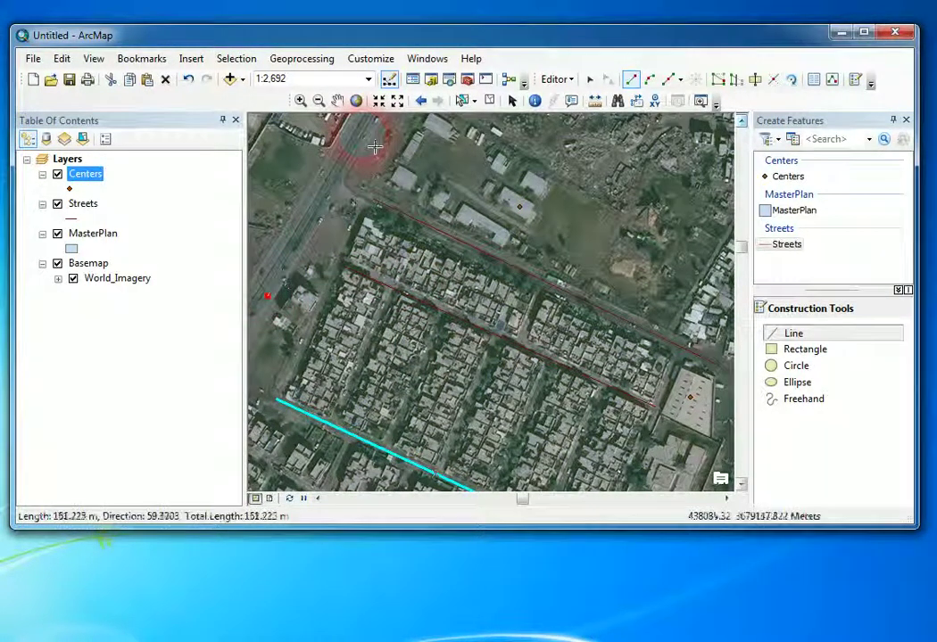
click(496, 128)
click(615, 181)
click(630, 257)
double_click(563, 228)
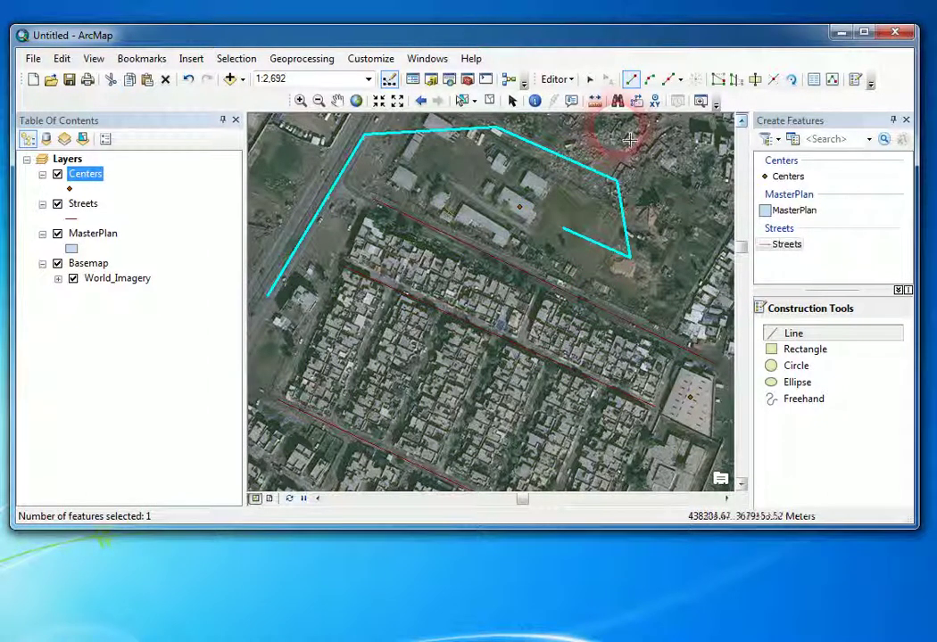
click(592, 283)
click(520, 256)
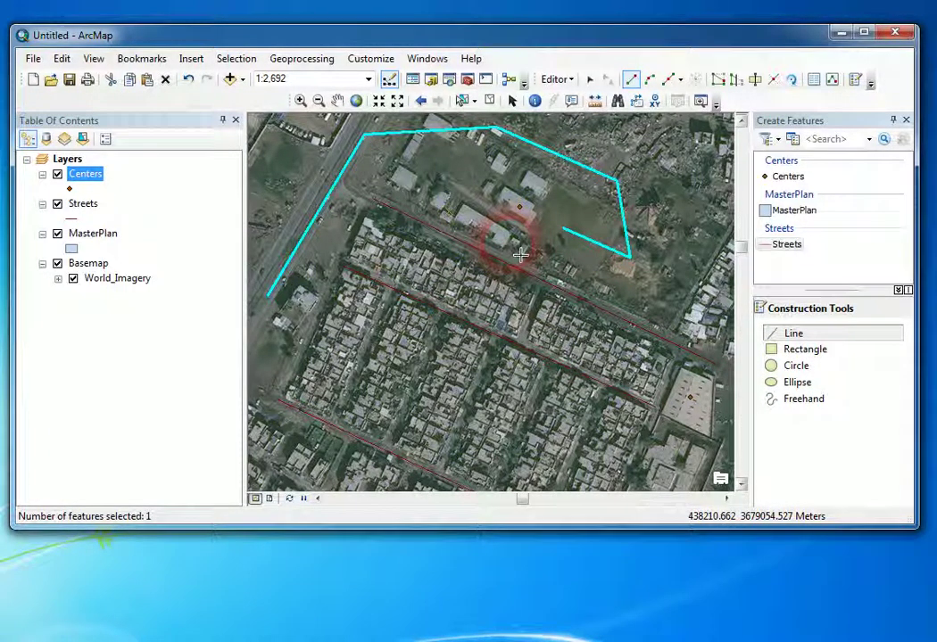
click(404, 258)
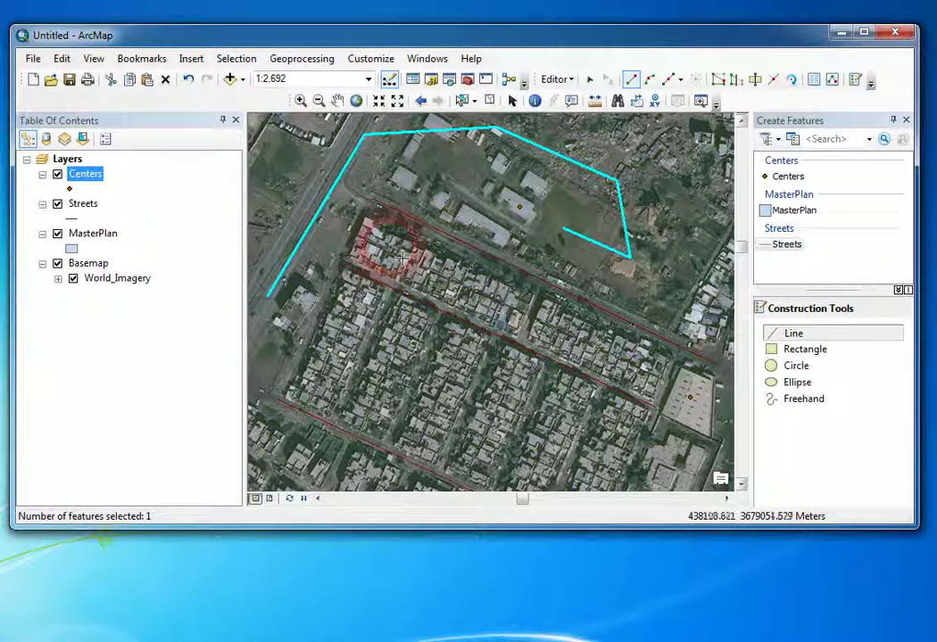
click(685, 394)
click(673, 322)
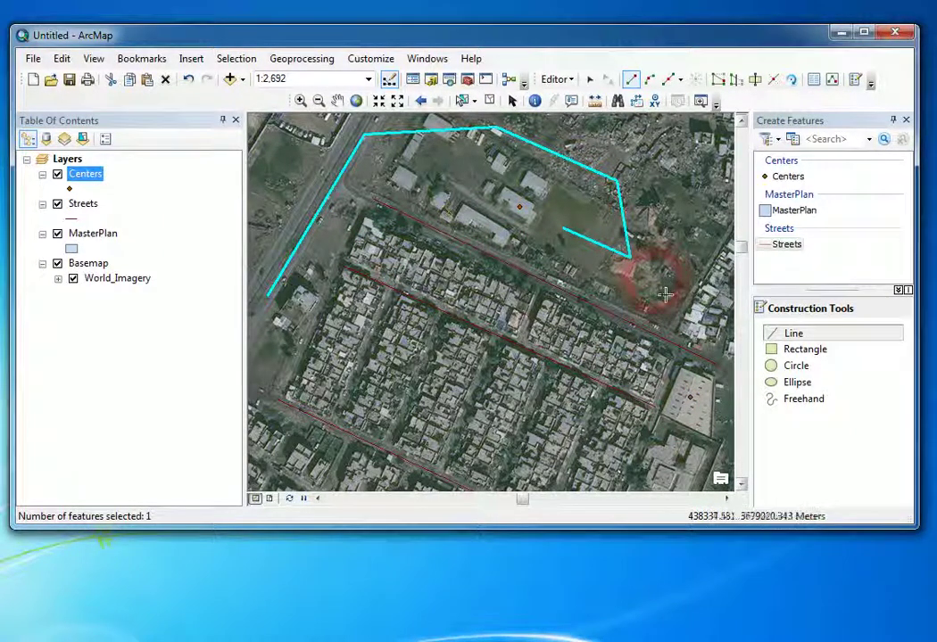
click(675, 261)
Step: Start a Streets line east of the open ground and add a segment about 154 m long parallel to the housing block's northern street
click(709, 268)
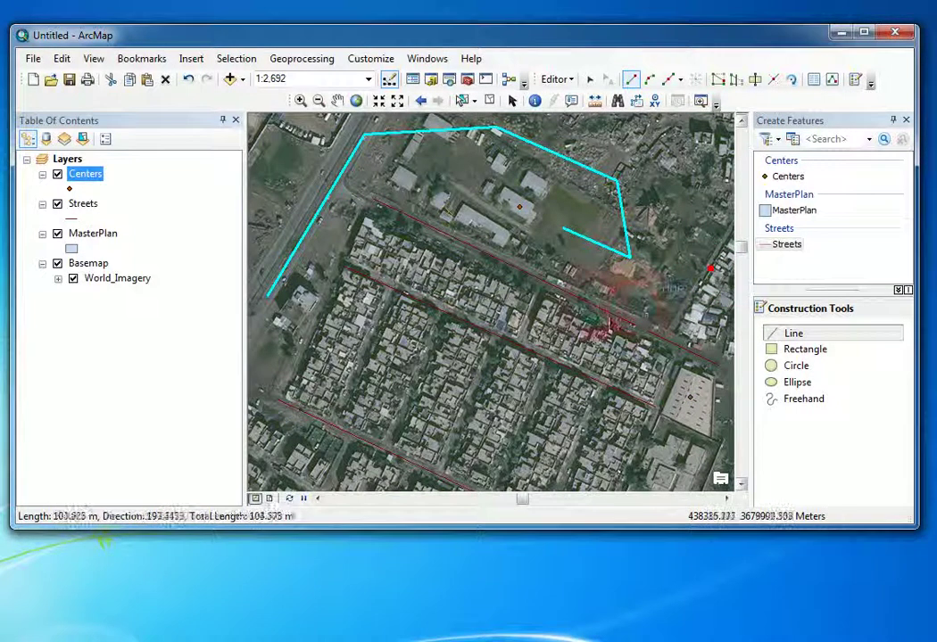
right_click(516, 266)
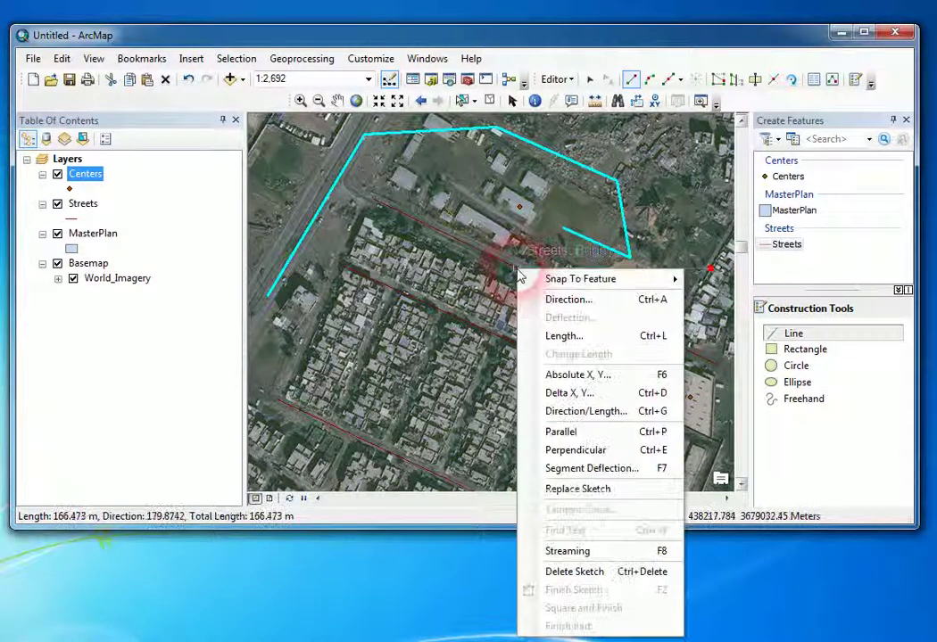
click(584, 431)
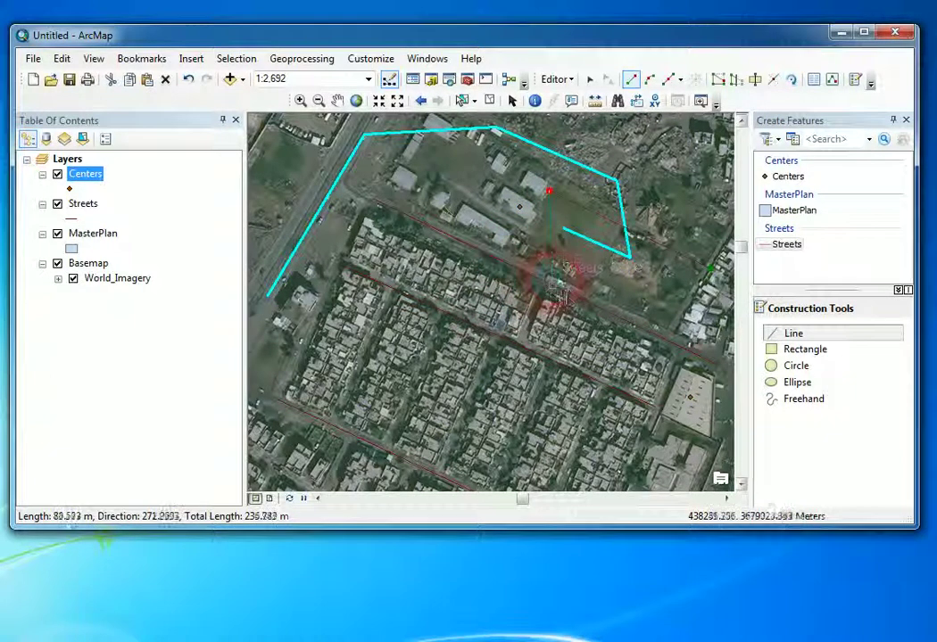
Step: Add a segment about 72 m long perpendicular to the housing block's northern street, ending on that street, and finish the sketch
right_click(476, 257)
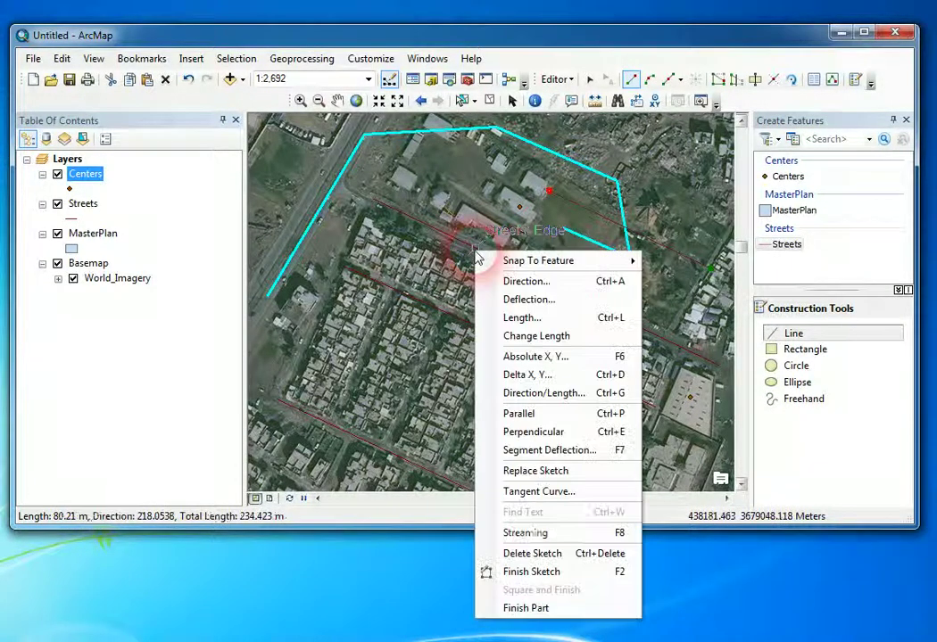
click(566, 433)
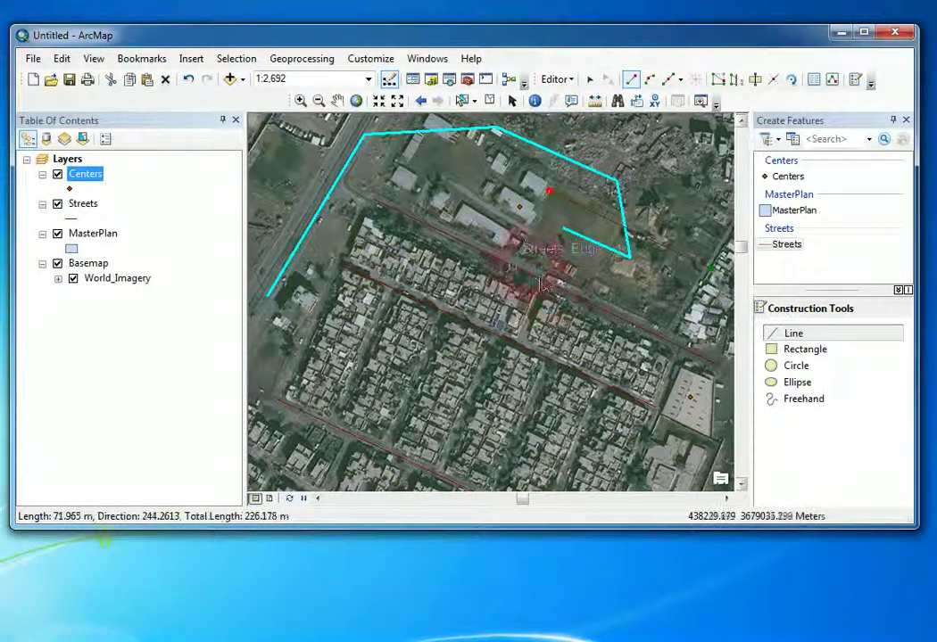
click(513, 266)
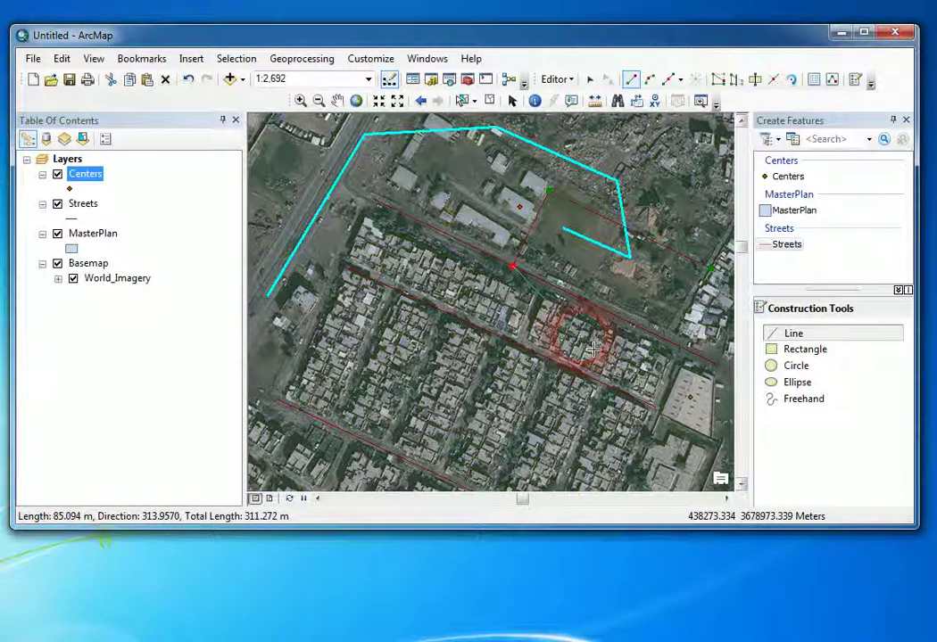
right_click(534, 310)
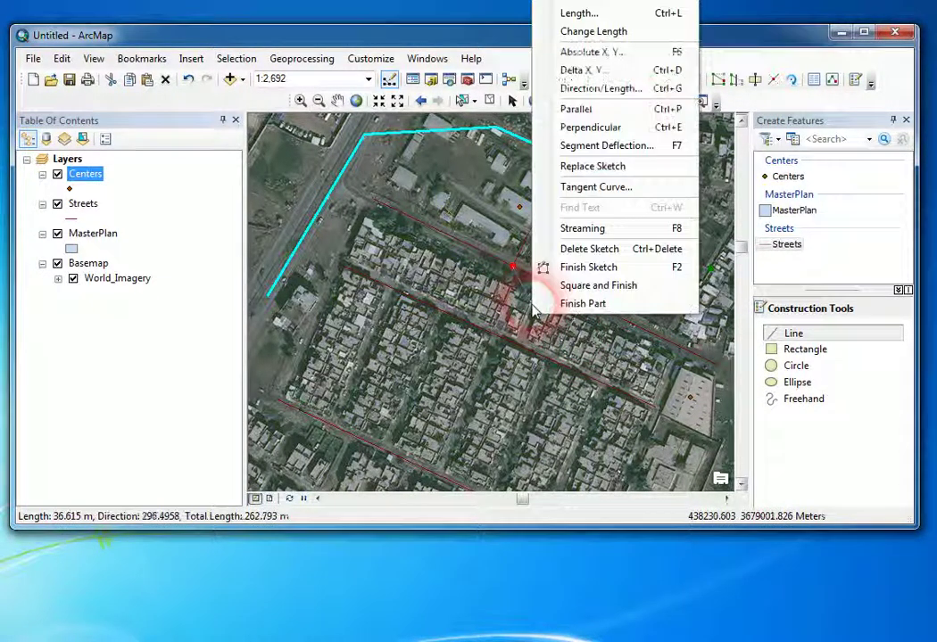
click(596, 268)
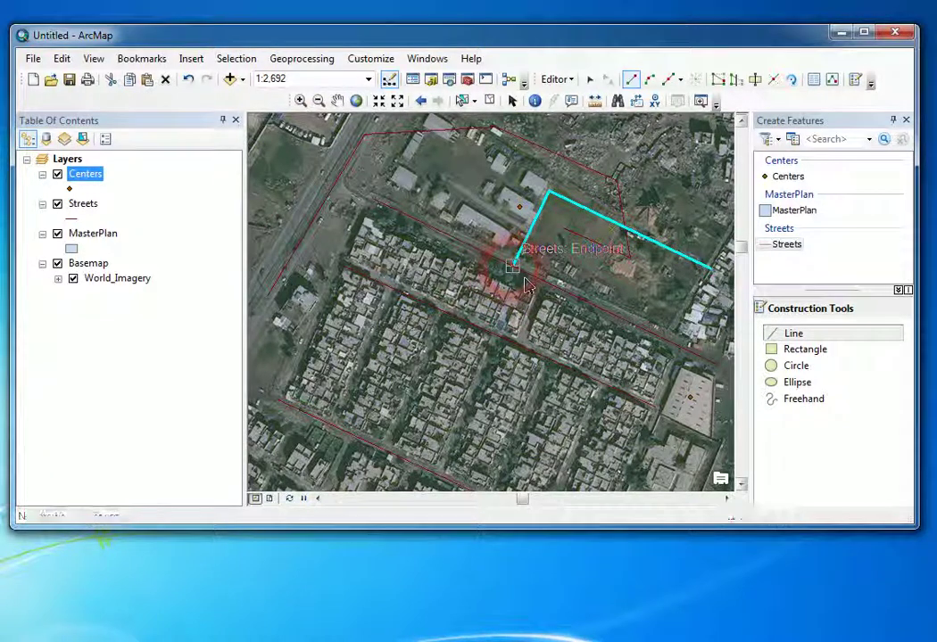
Step: Start a Streets line at the previous line's endpoint on the northern street and draw a 100 m segment south into the housing block
click(524, 282)
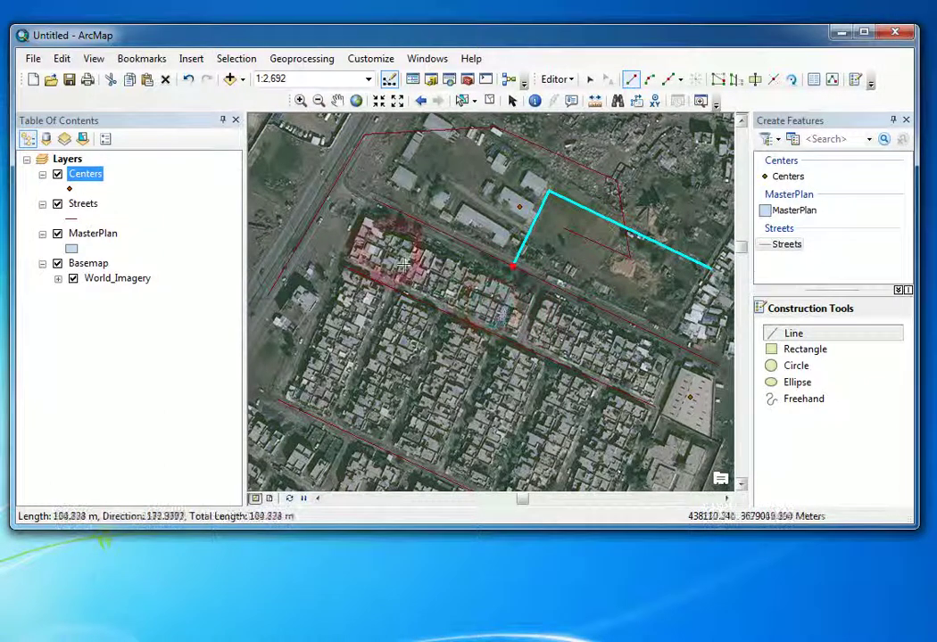
right_click(378, 233)
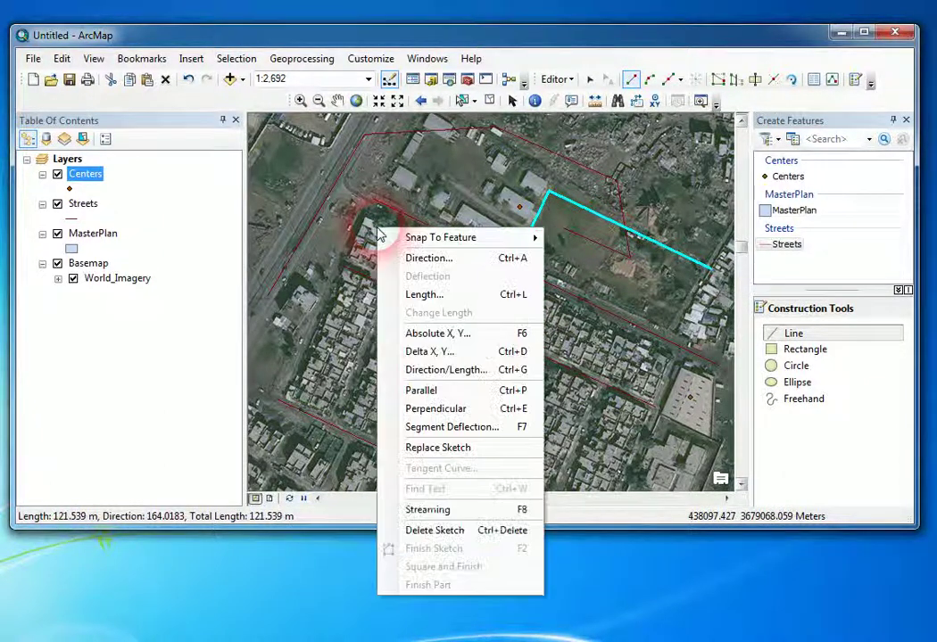
click(437, 295)
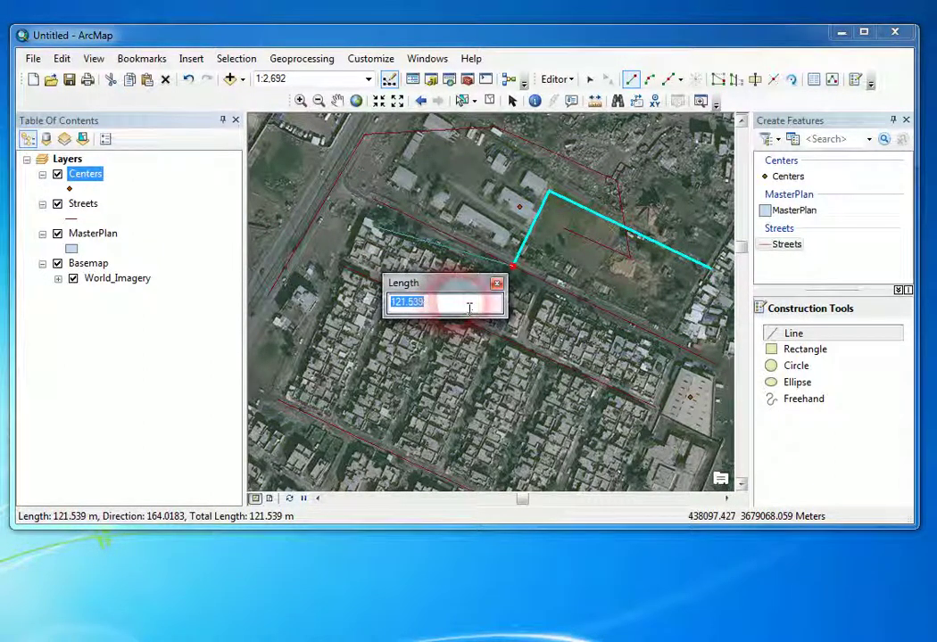
click(479, 308)
drag(479, 308, 392, 304)
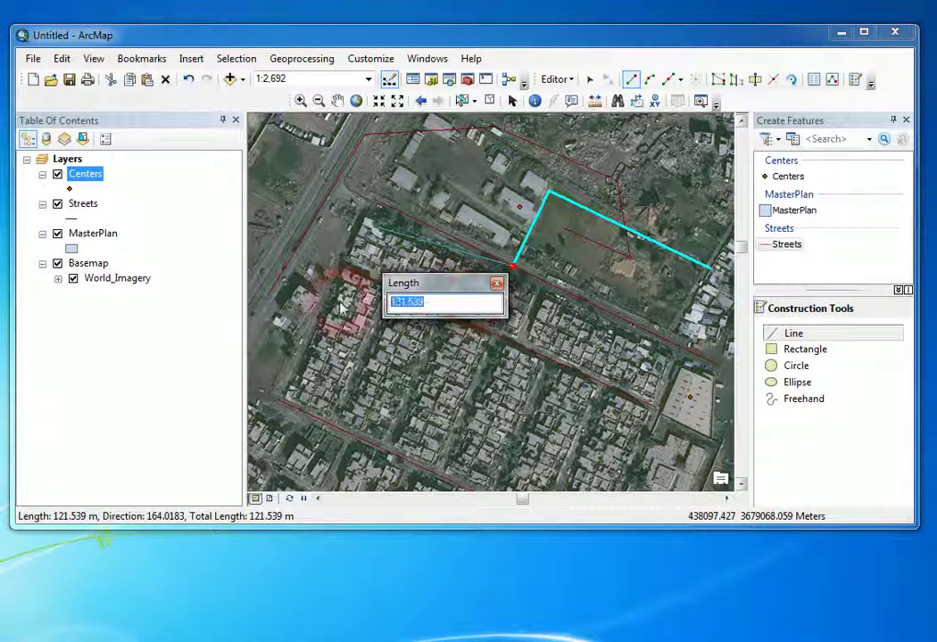
text(100)
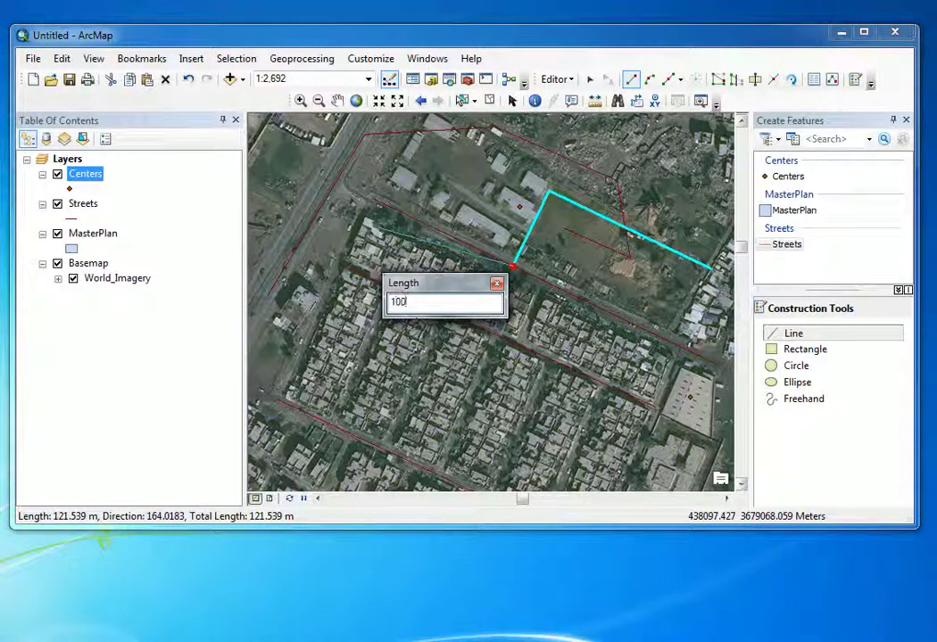
key(Return)
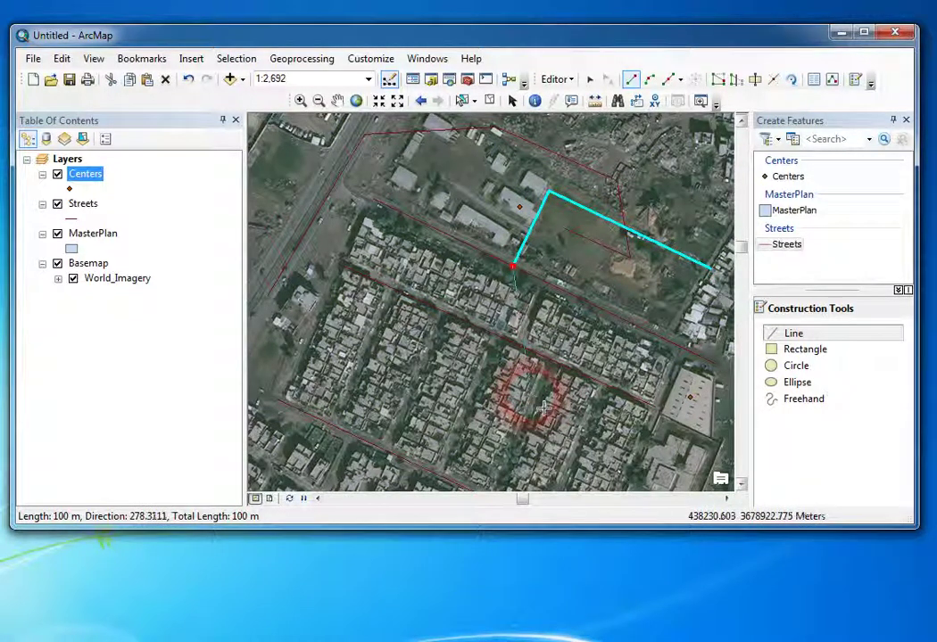
click(526, 382)
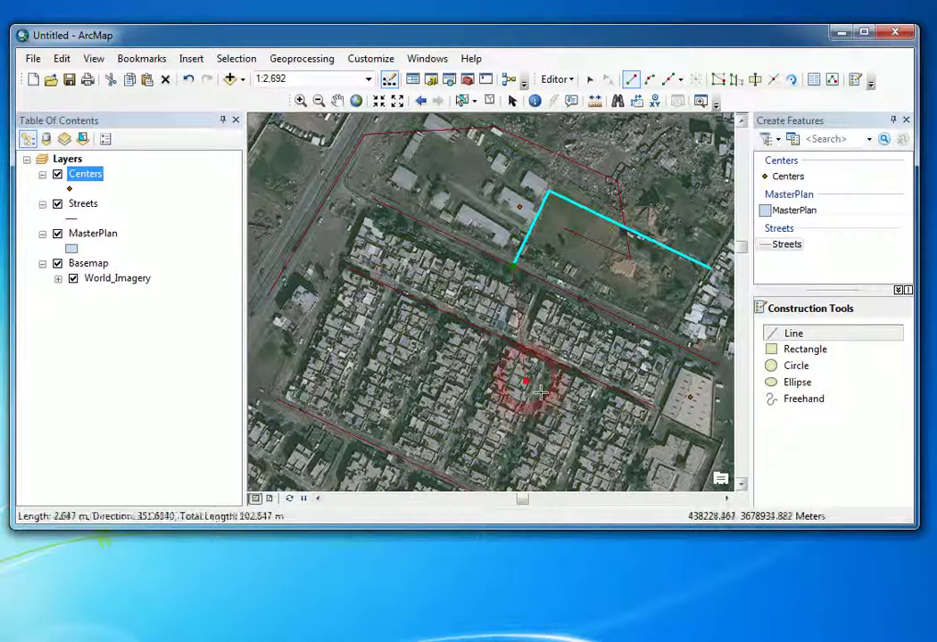
double_click(527, 378)
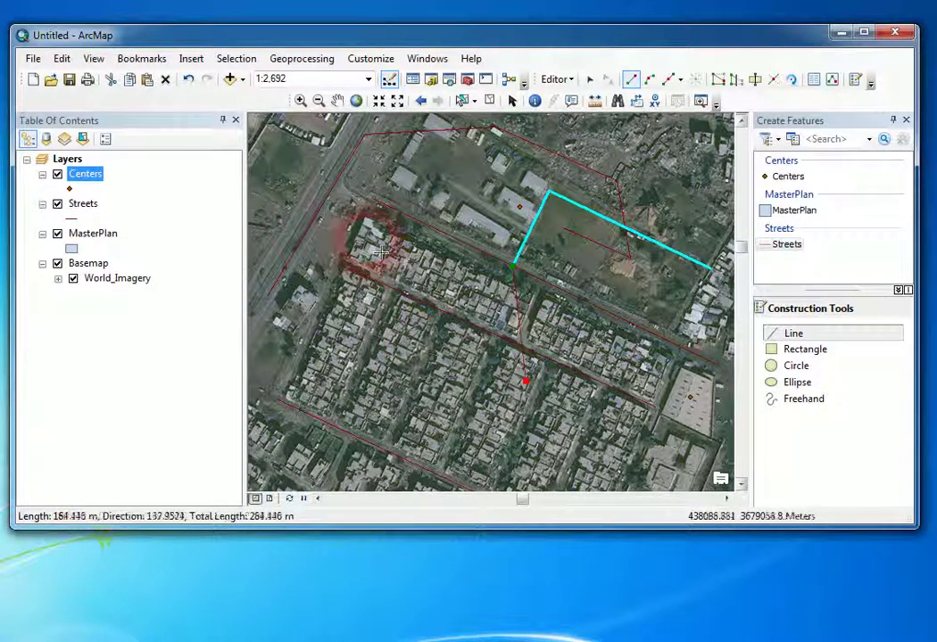
Step: Constrain the second segment to a direction of 45, end it just below the open ground and finish the sketch
right_click(346, 217)
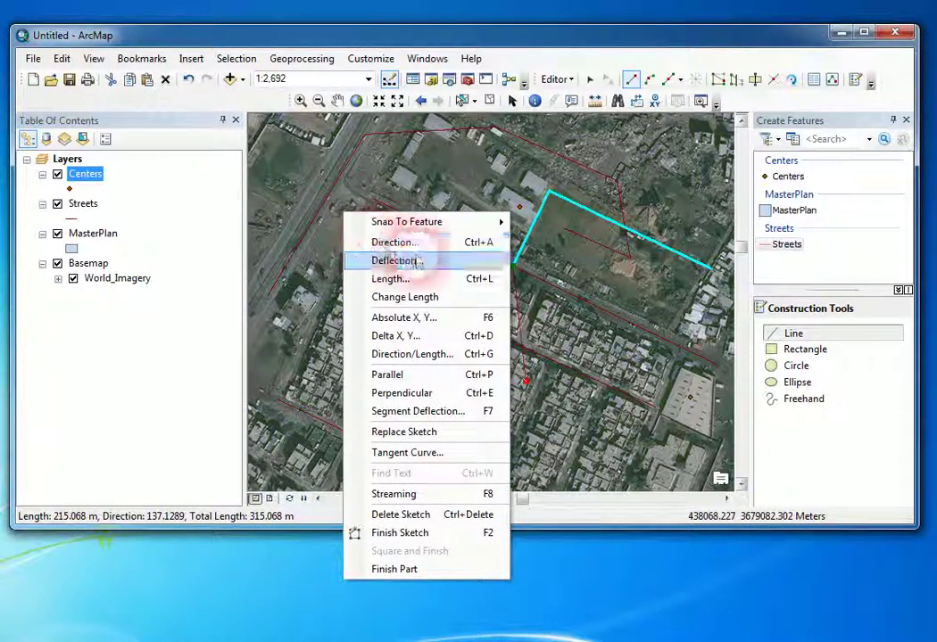
click(409, 243)
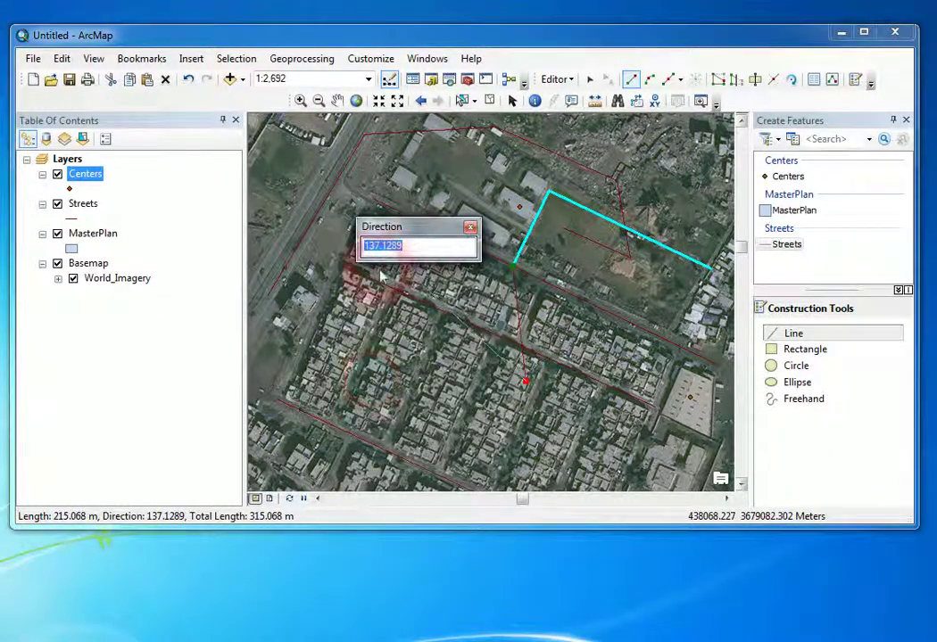
click(441, 255)
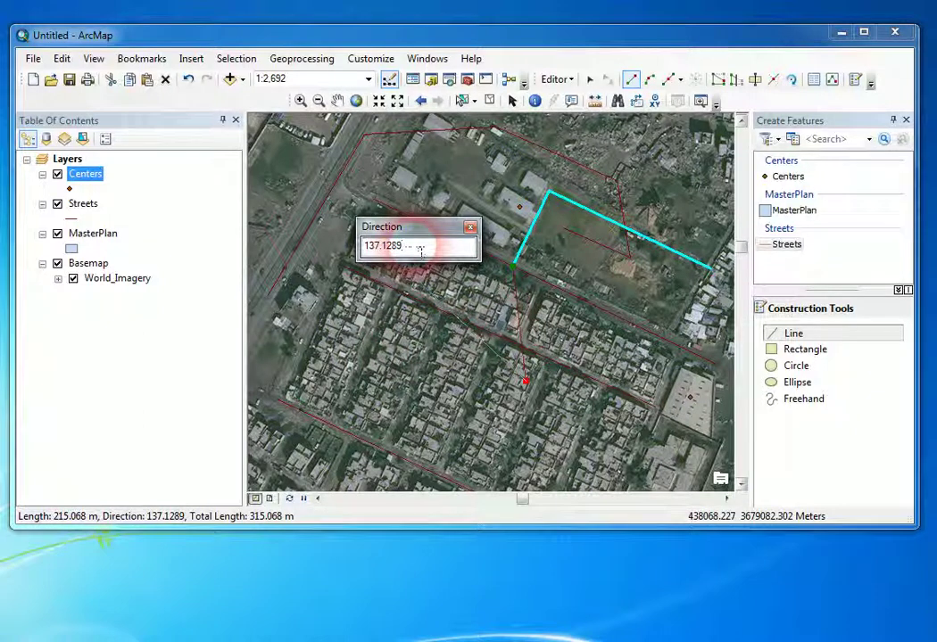
drag(422, 250, 367, 255)
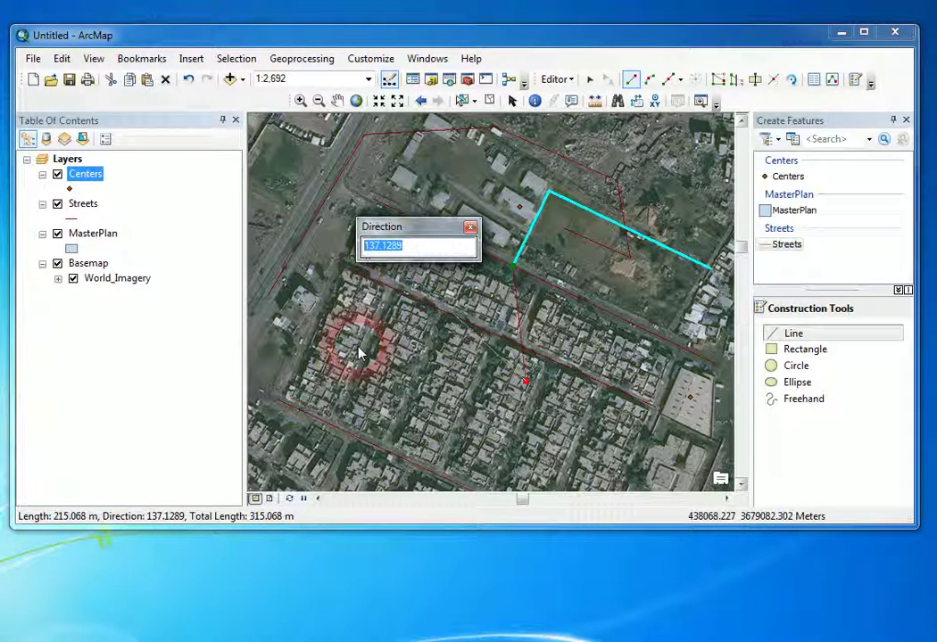
text(45)
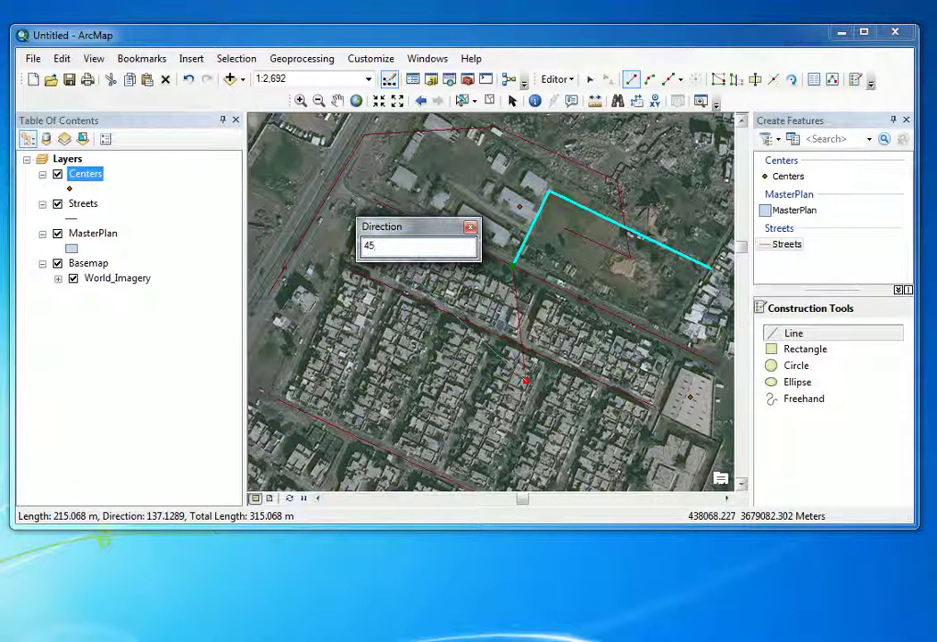
key(Return)
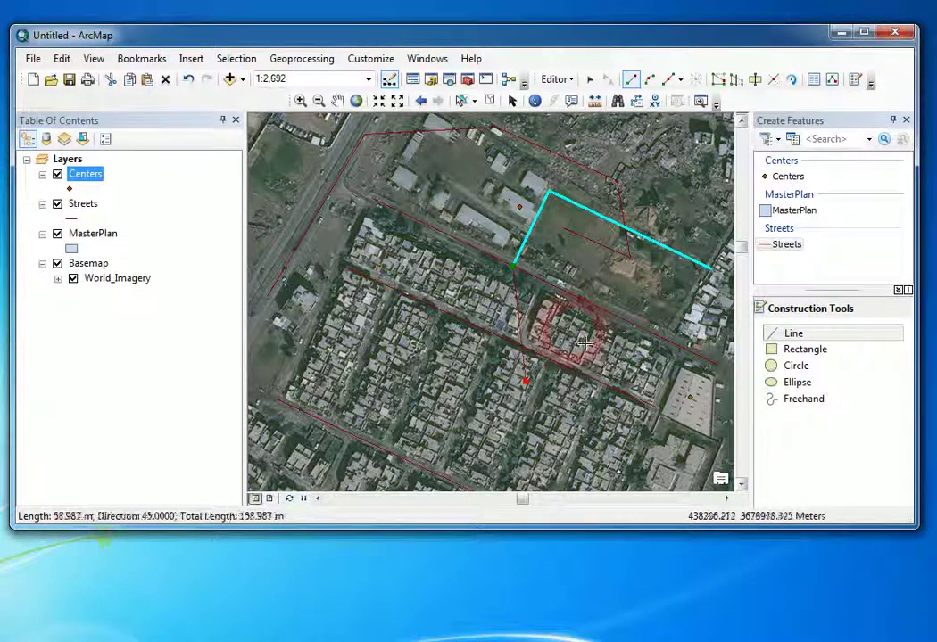
double_click(644, 288)
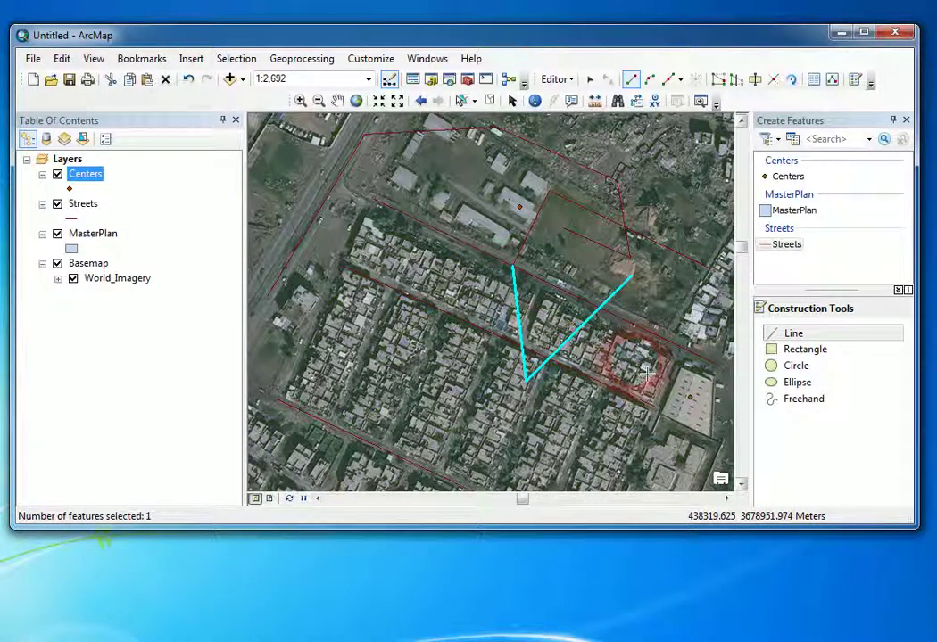
Step: Start another Streets line at the same northern-street endpoint and add a segment with direction 90 and length 50 m
click(521, 275)
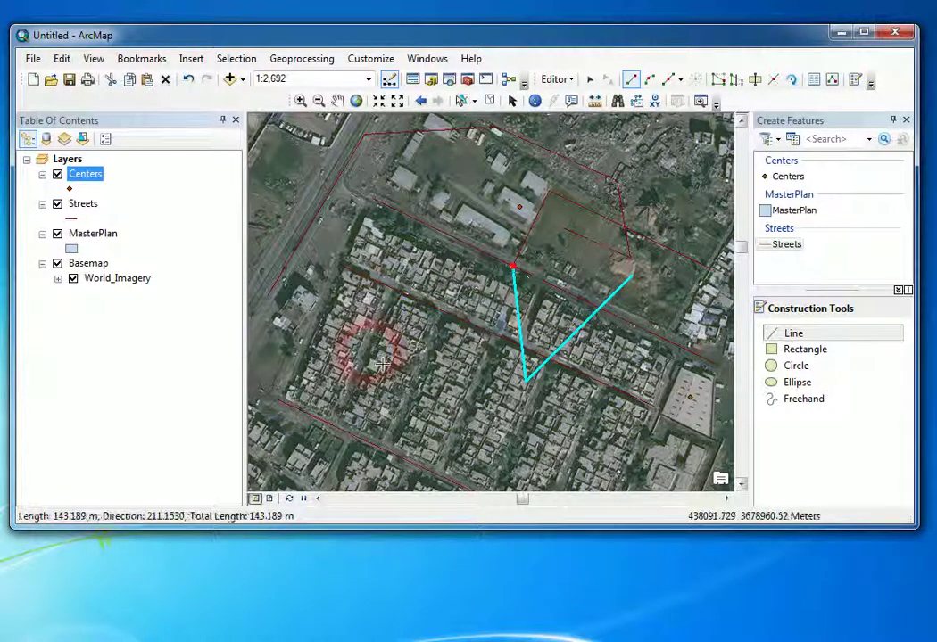
right_click(406, 174)
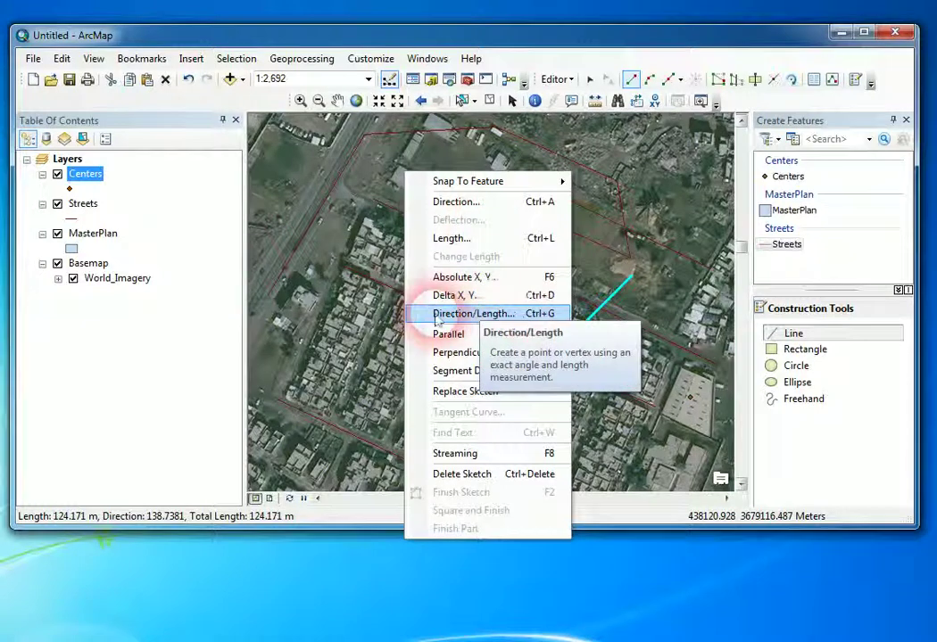
click(495, 314)
drag(501, 298, 464, 338)
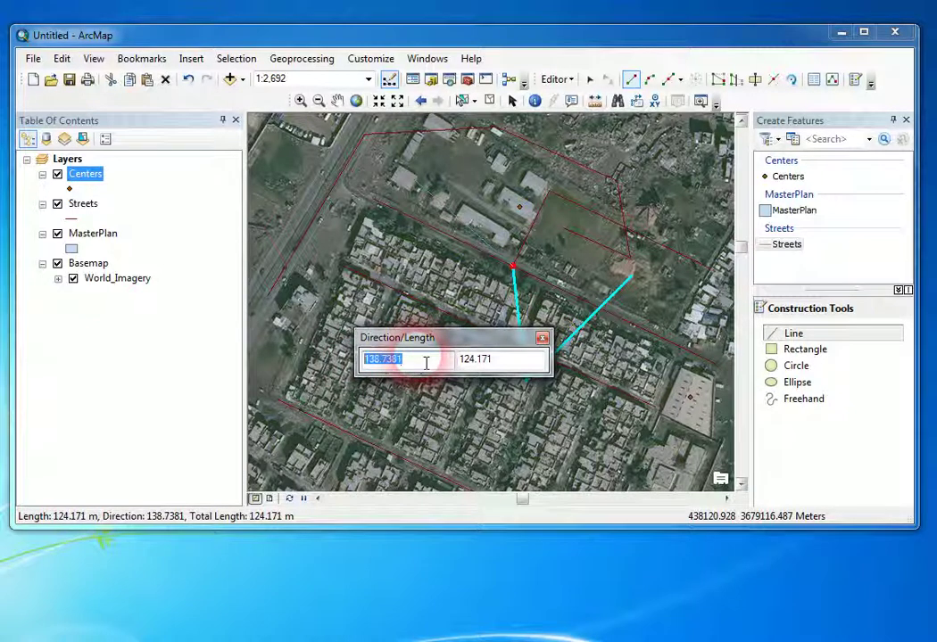
text(5)
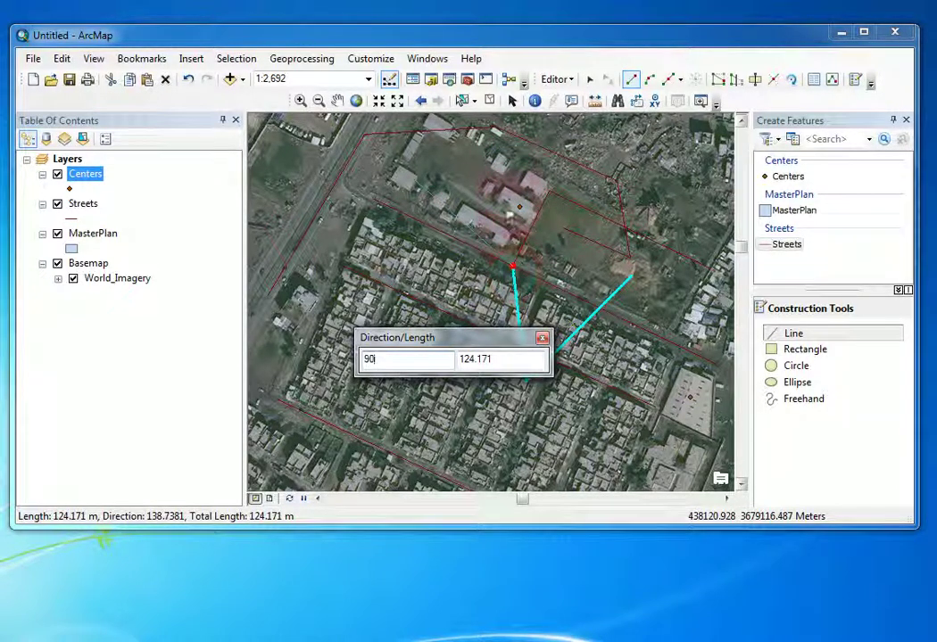
click(505, 359)
double_click(522, 366)
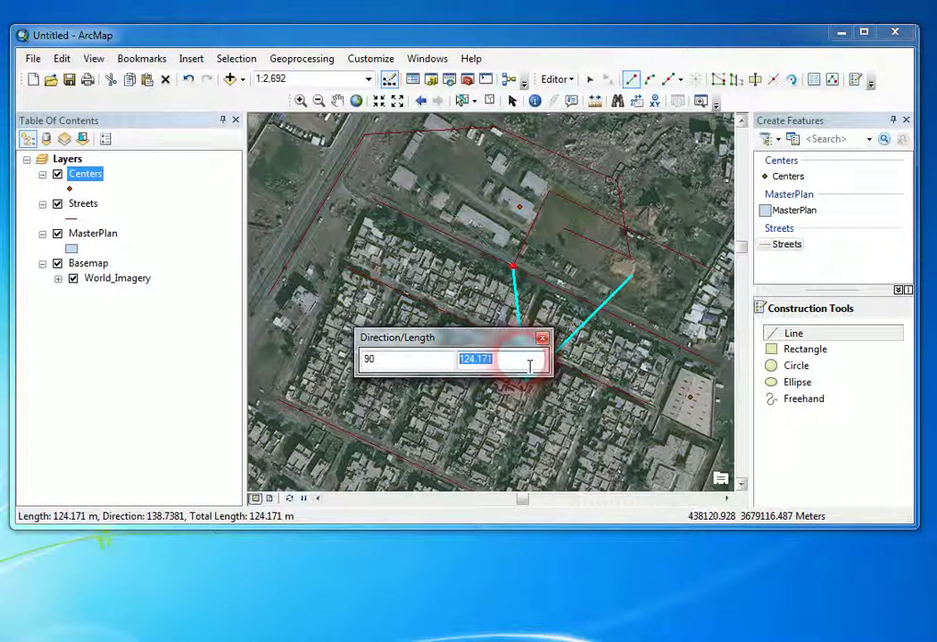
text(5)
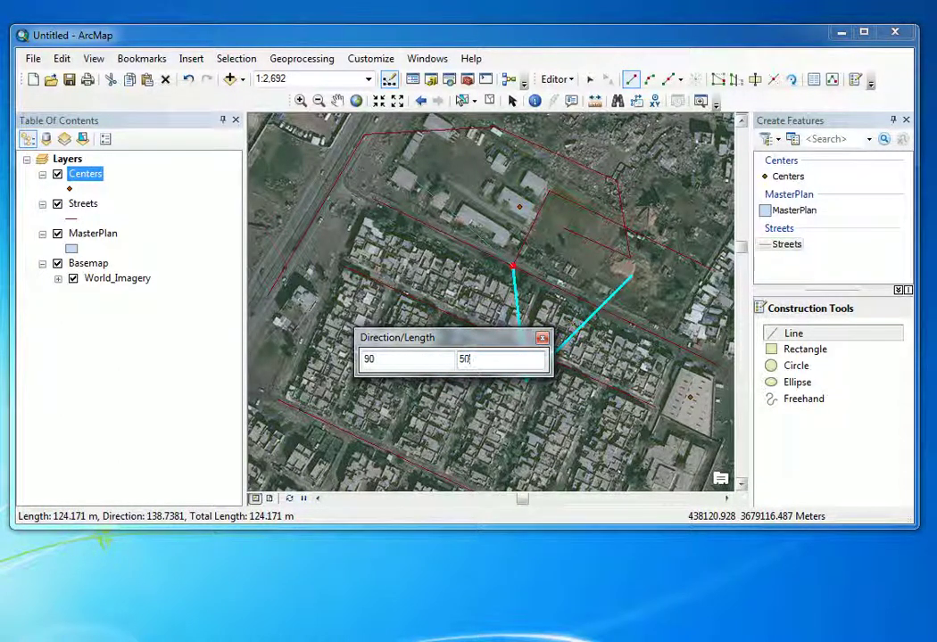
text(0)
key(Return)
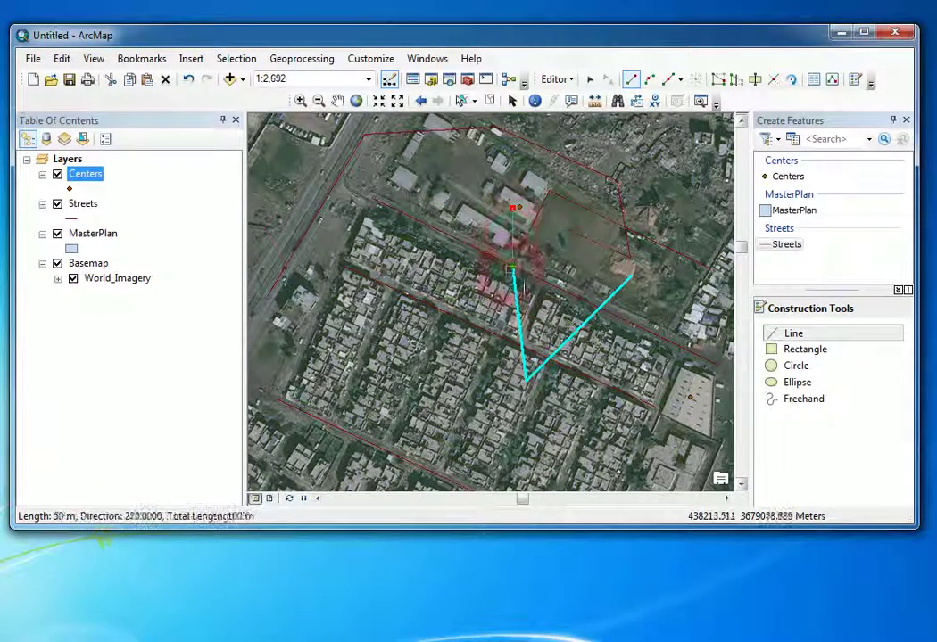
Step: Hide the Basemap layer and finish the Streets sketch that holds the 50 m segment
click(57, 263)
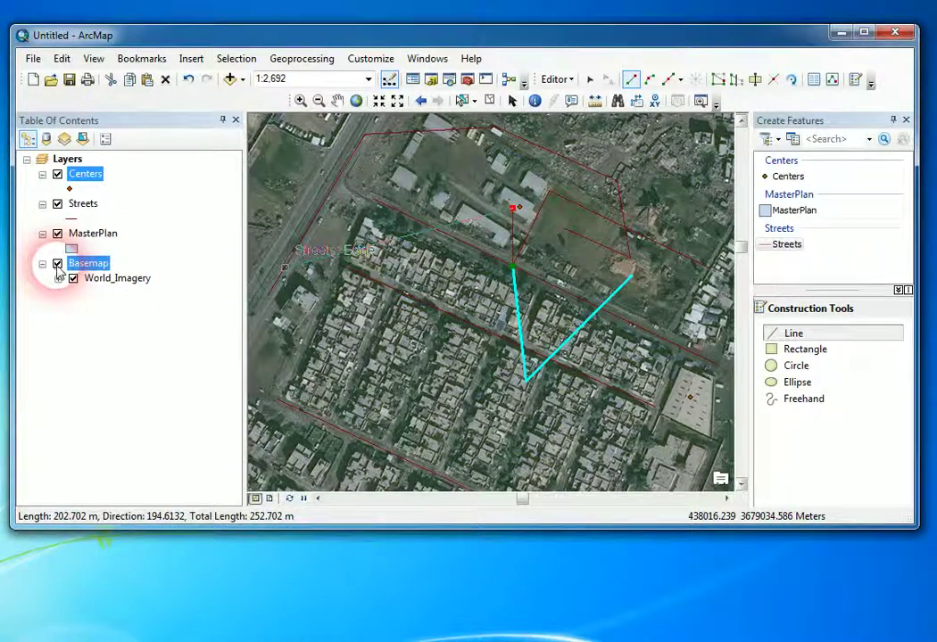
click(512, 266)
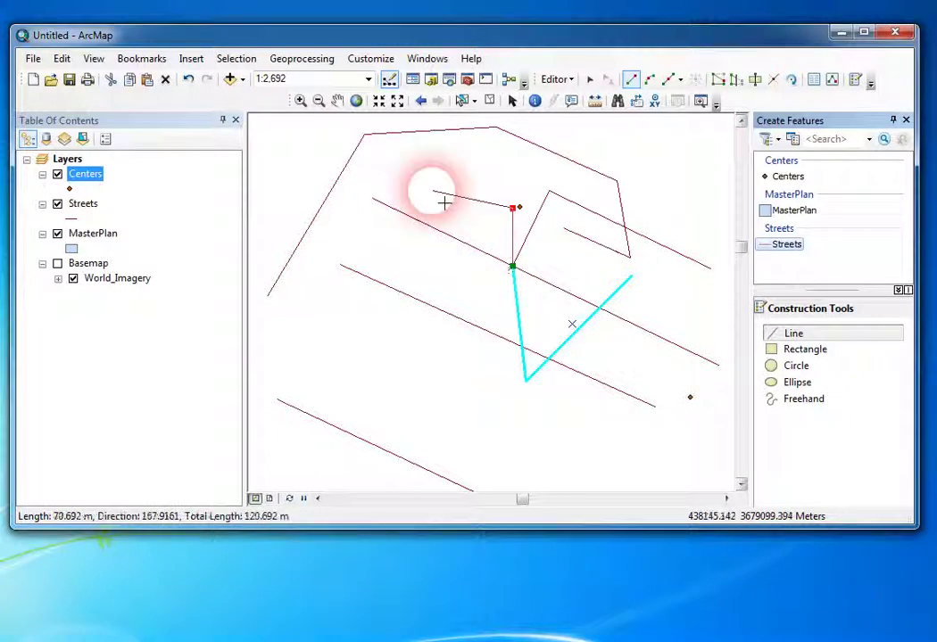
right_click(428, 181)
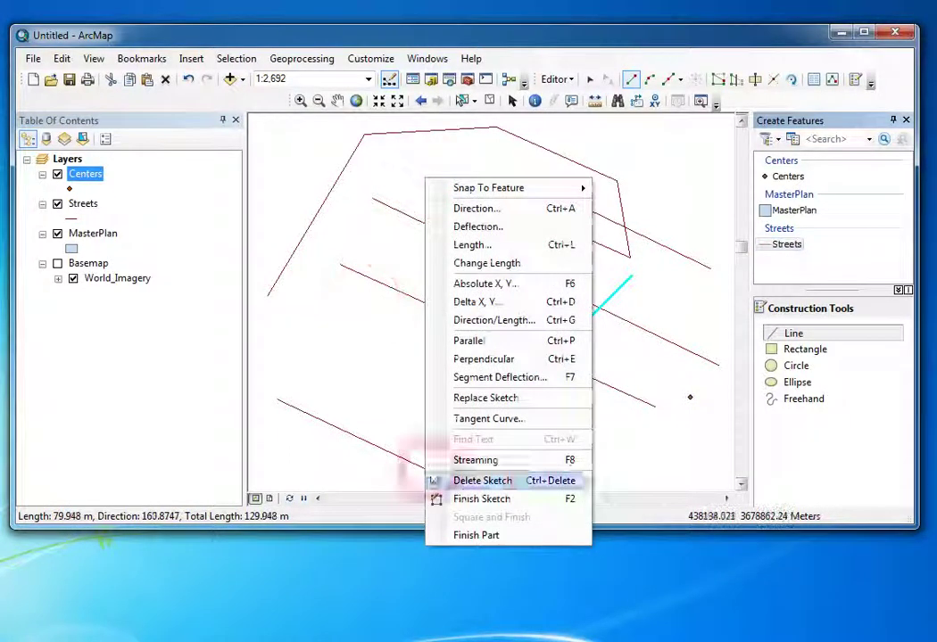
click(450, 498)
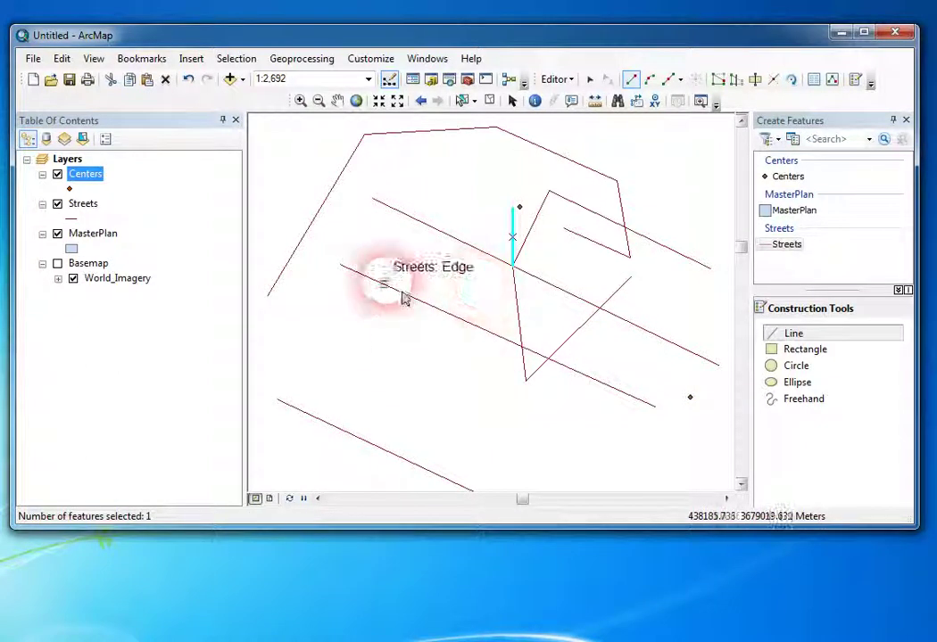
Step: Start a Streets line at the western endpoint of the middle parallel street and snap its second vertex to the southern street's midpoint
click(351, 279)
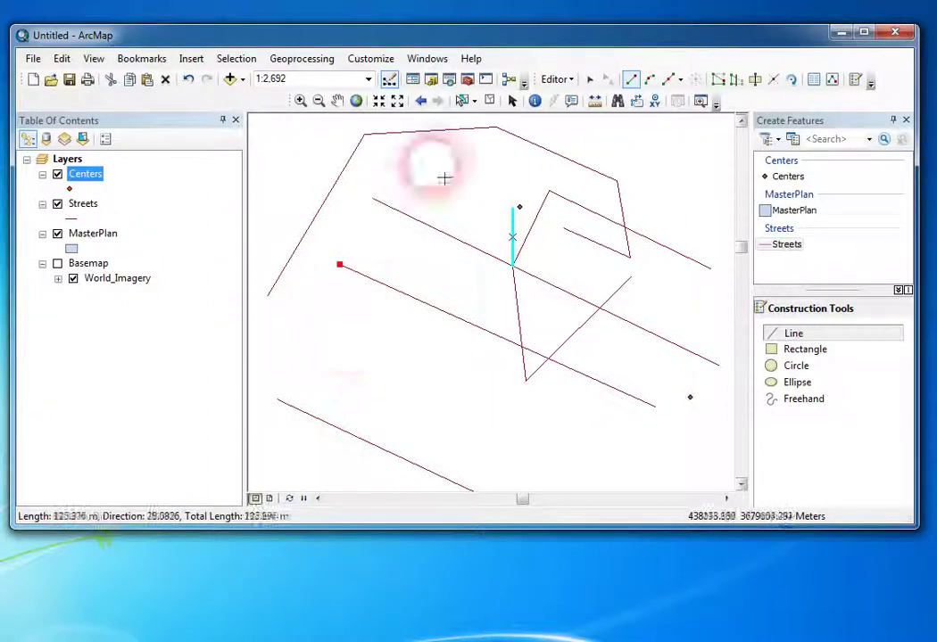
click(742, 484)
click(741, 484)
click(742, 483)
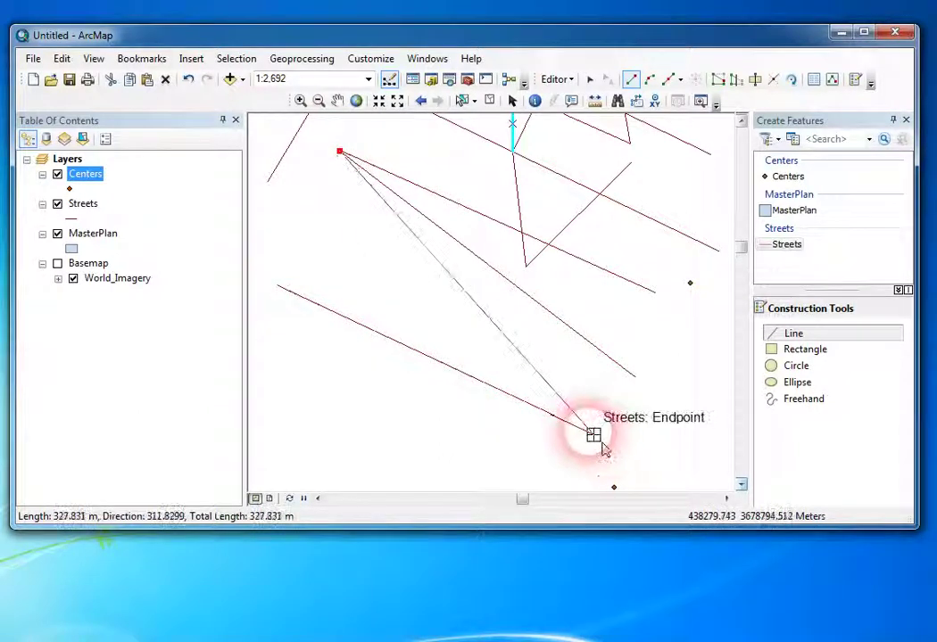
click(291, 499)
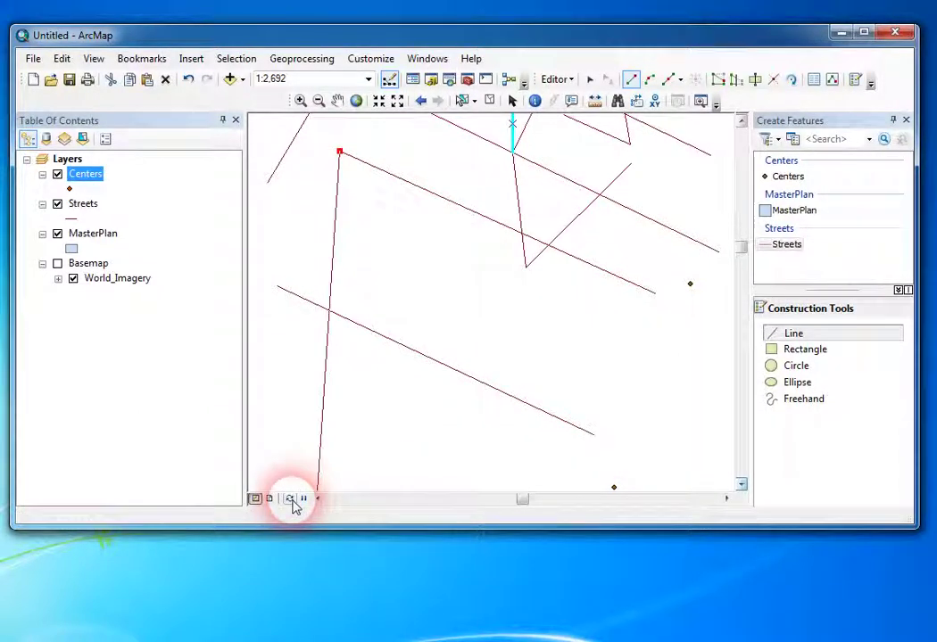
right_click(373, 338)
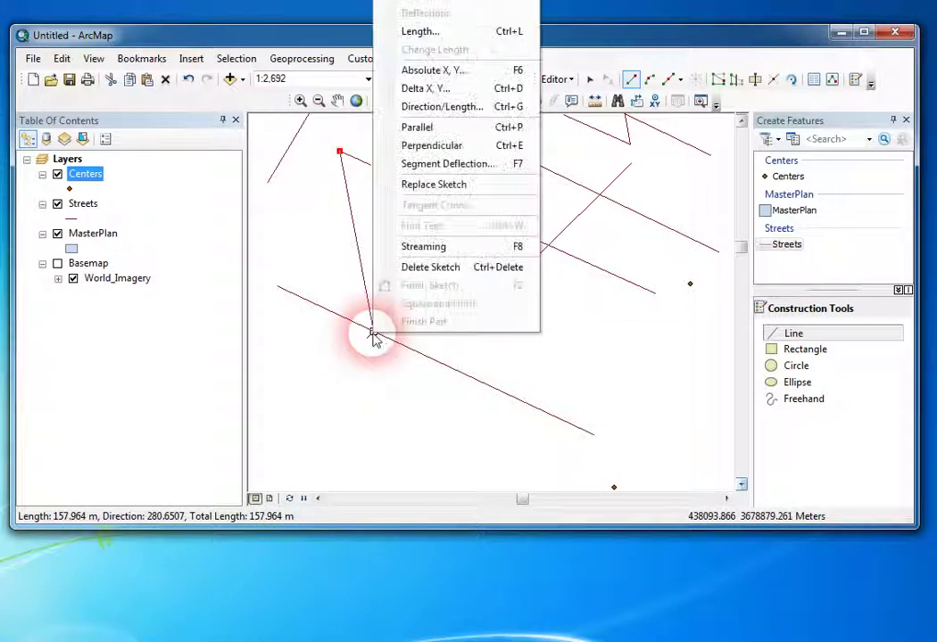
right_click(575, 435)
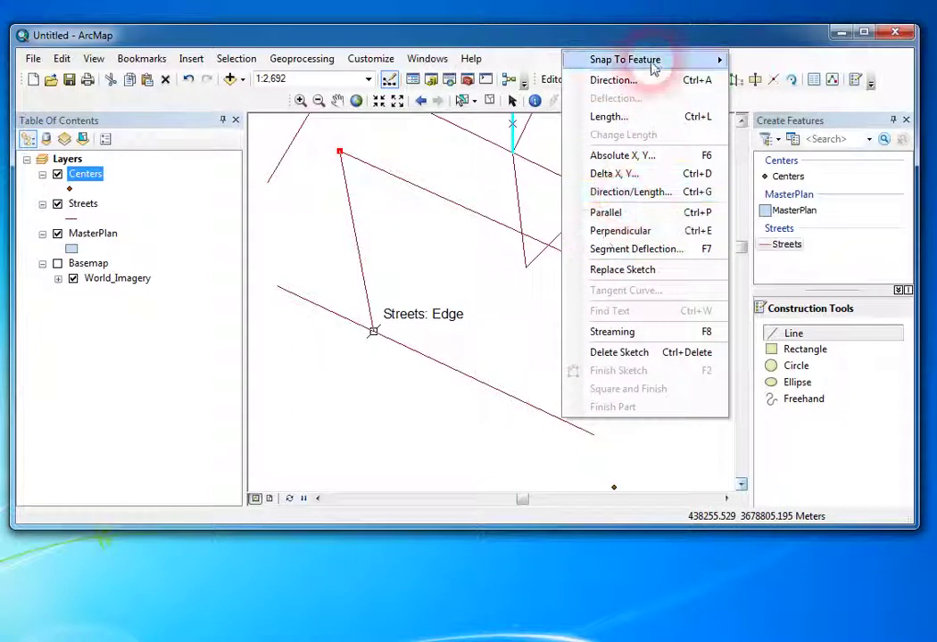
mouse_move(656, 64)
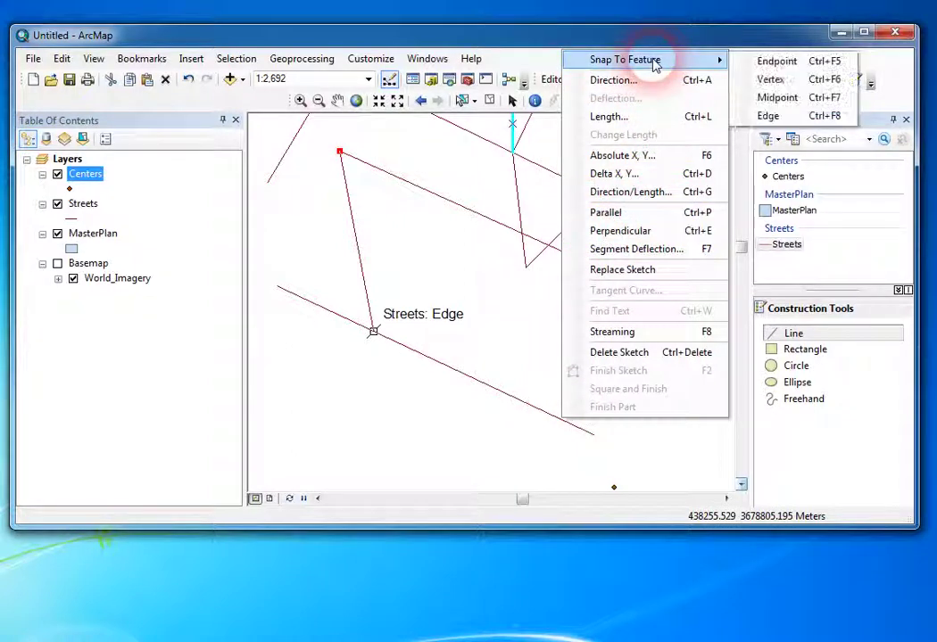
click(777, 99)
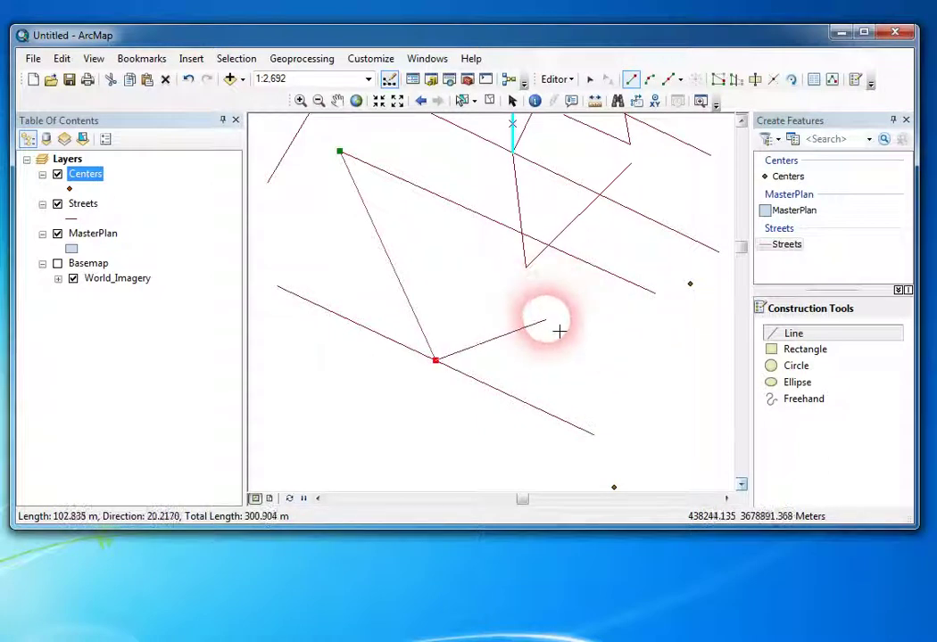
Step: Add a vertex offset from the southern street's midpoint by Delta X 100 and Delta Y -50, and finish the sketch
right_click(540, 309)
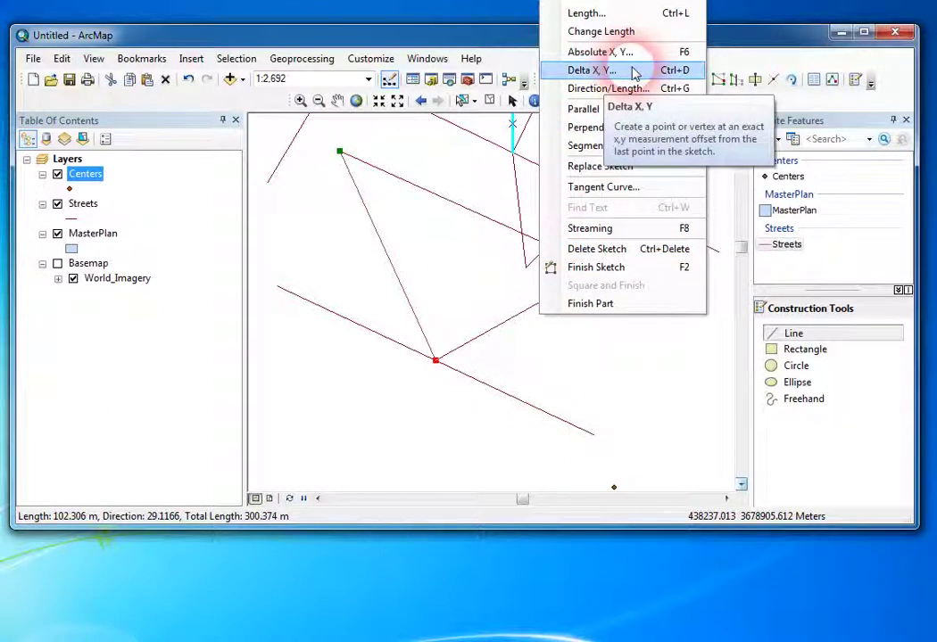
click(750, 4)
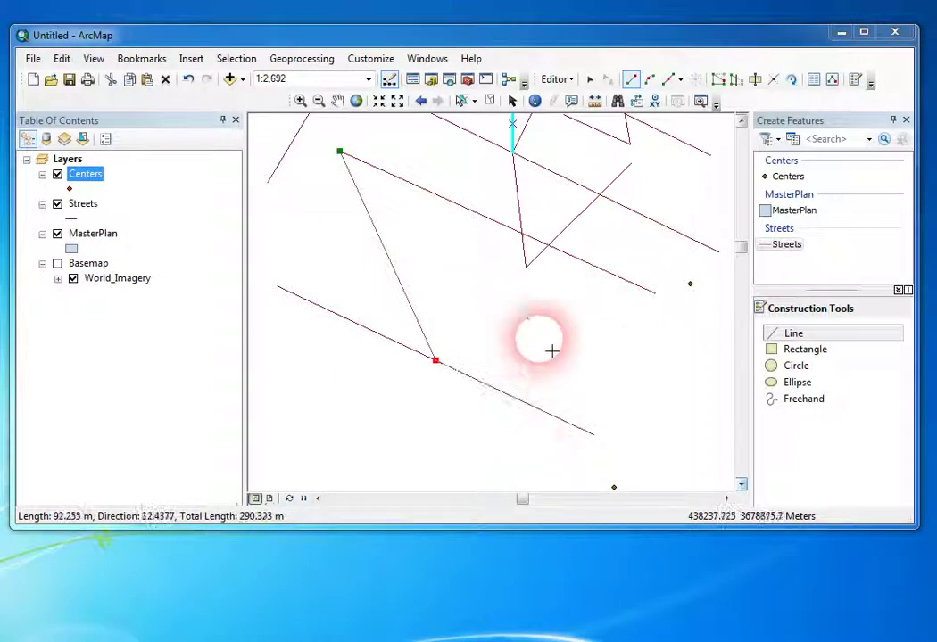
right_click(538, 183)
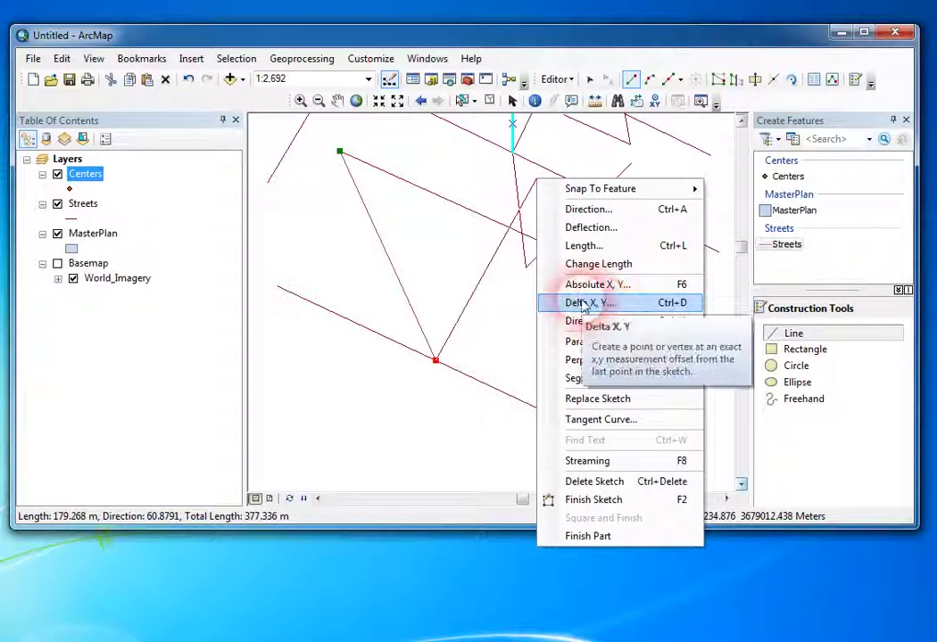
click(605, 305)
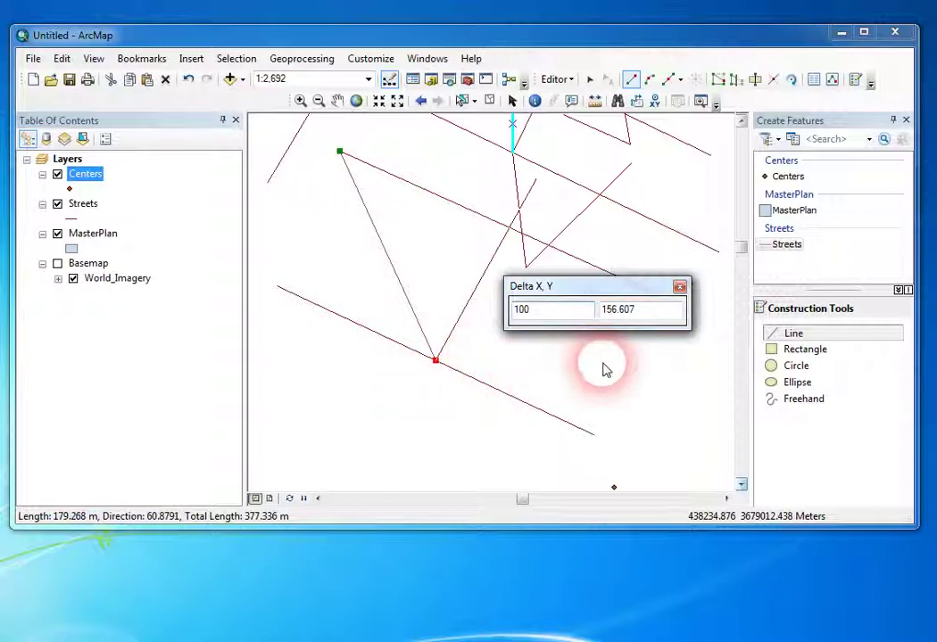
click(516, 310)
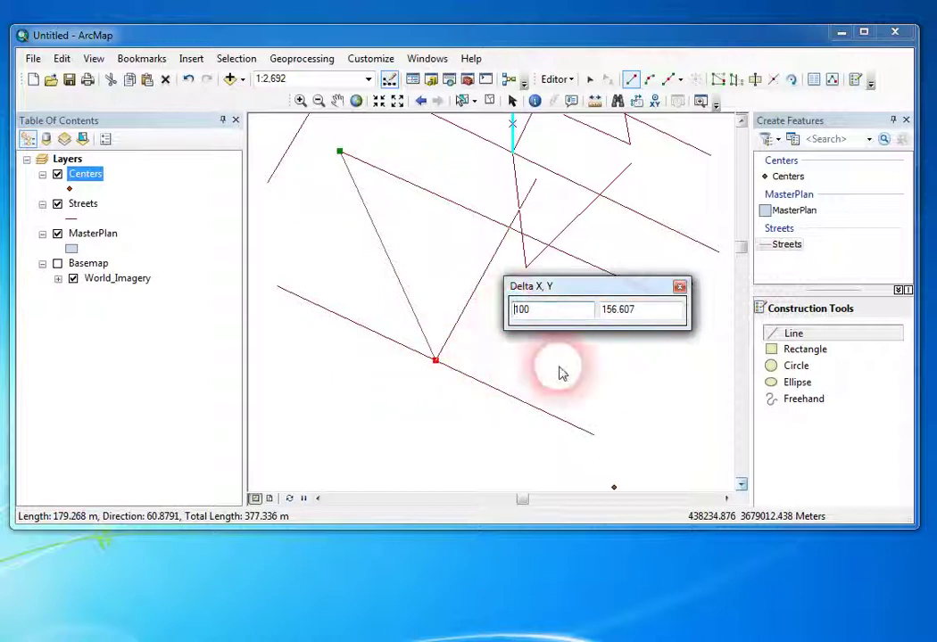
double_click(660, 310)
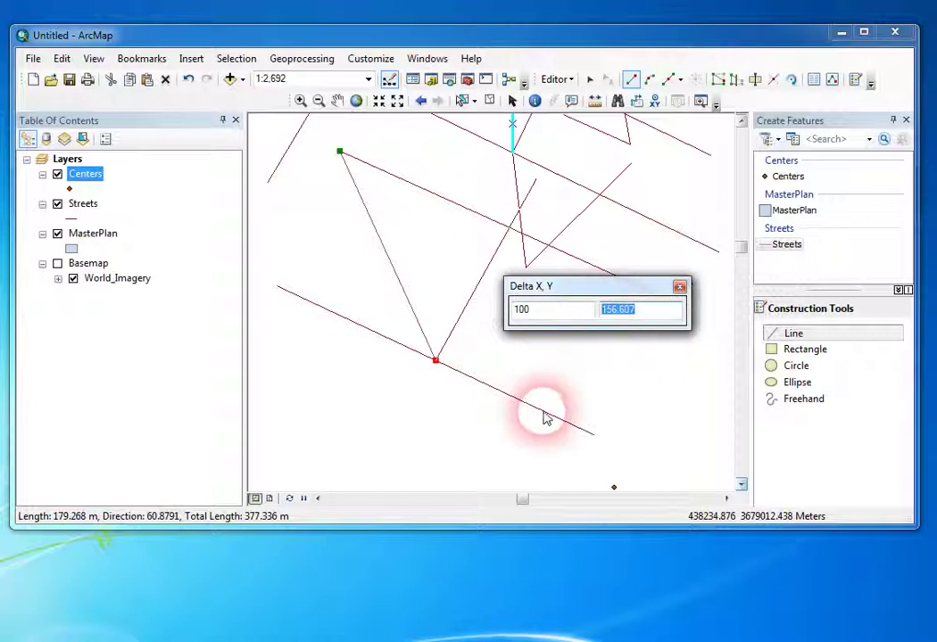
text(50)
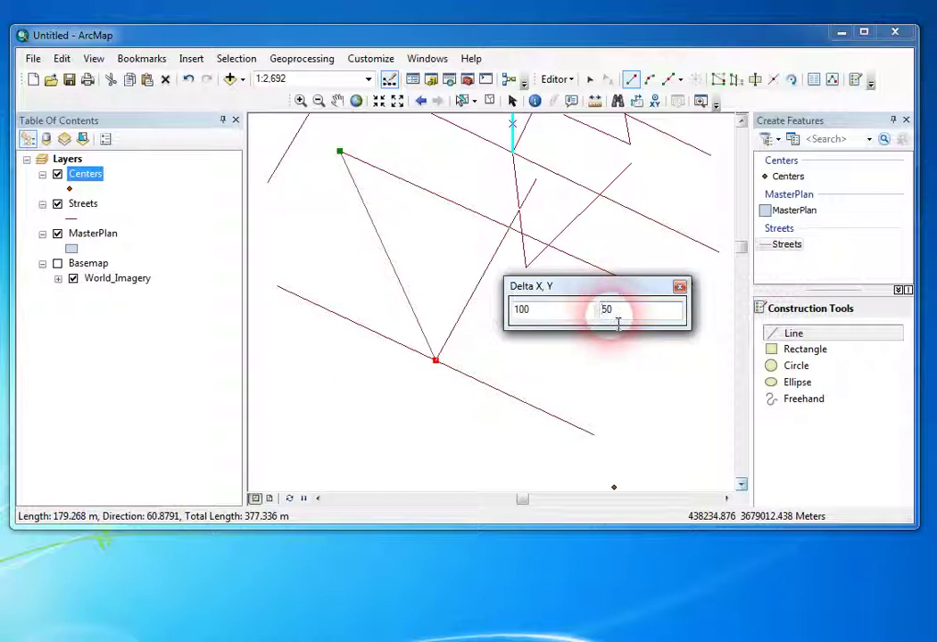
text(-)
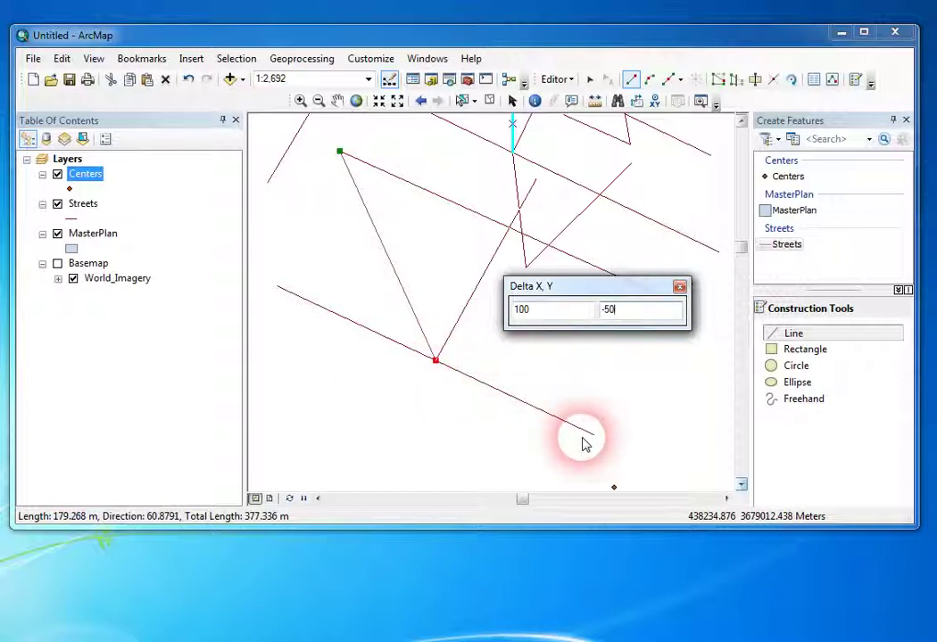
key(Return)
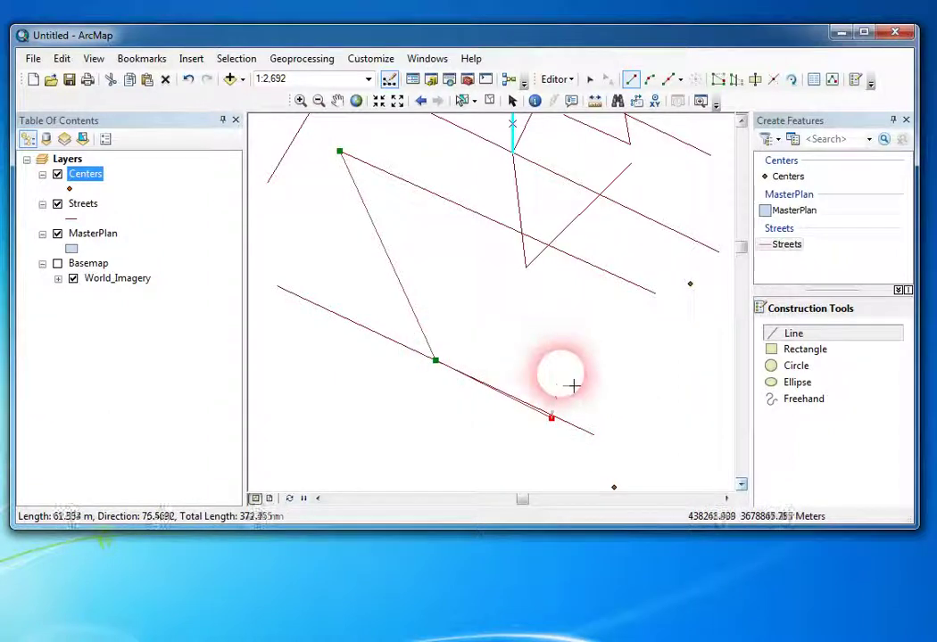
right_click(538, 321)
click(546, 267)
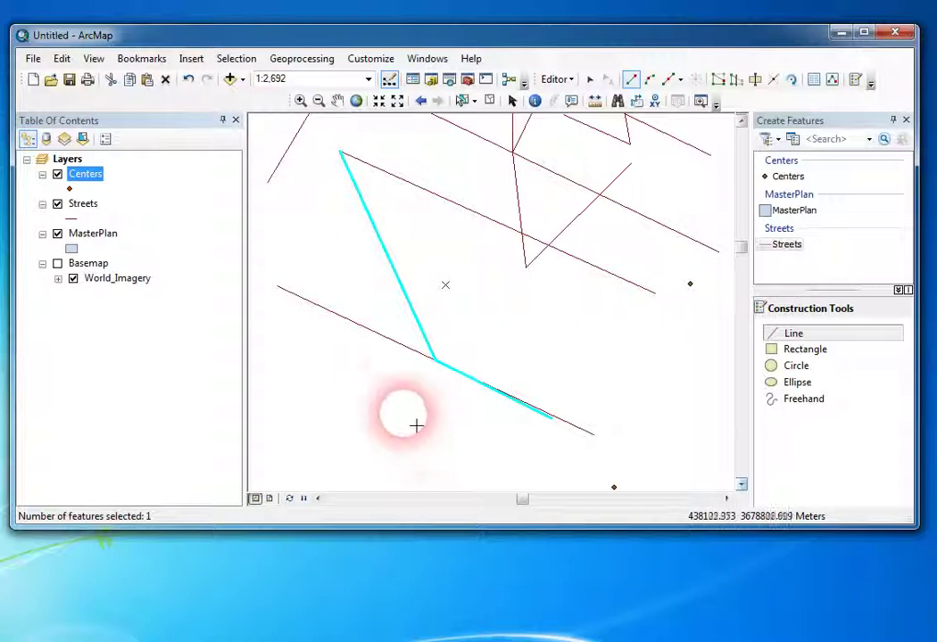
Step: Start a Streets line in the empty area southwest of the southern street and set its next vertex's absolute X to 438260
click(301, 431)
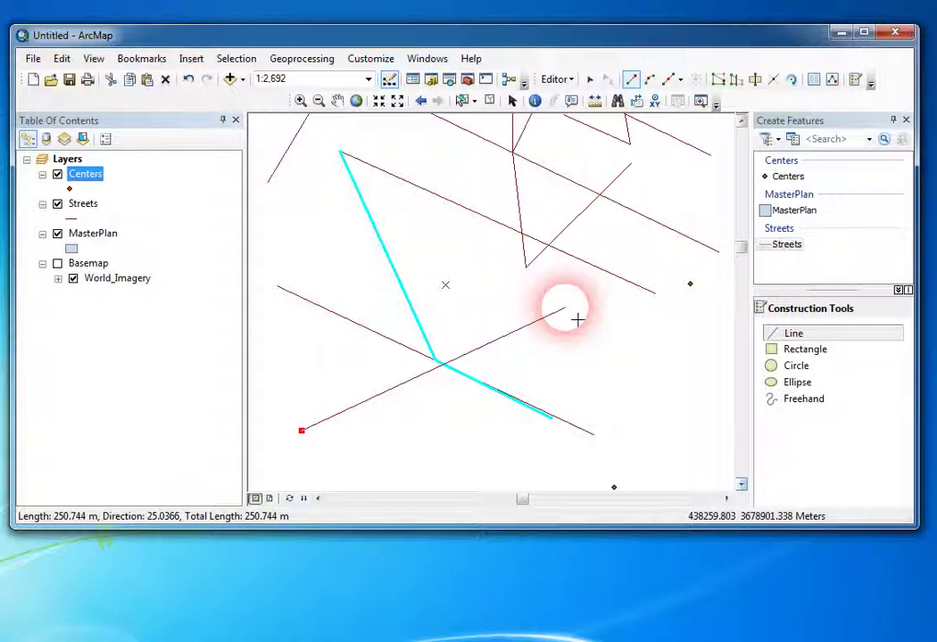
right_click(546, 288)
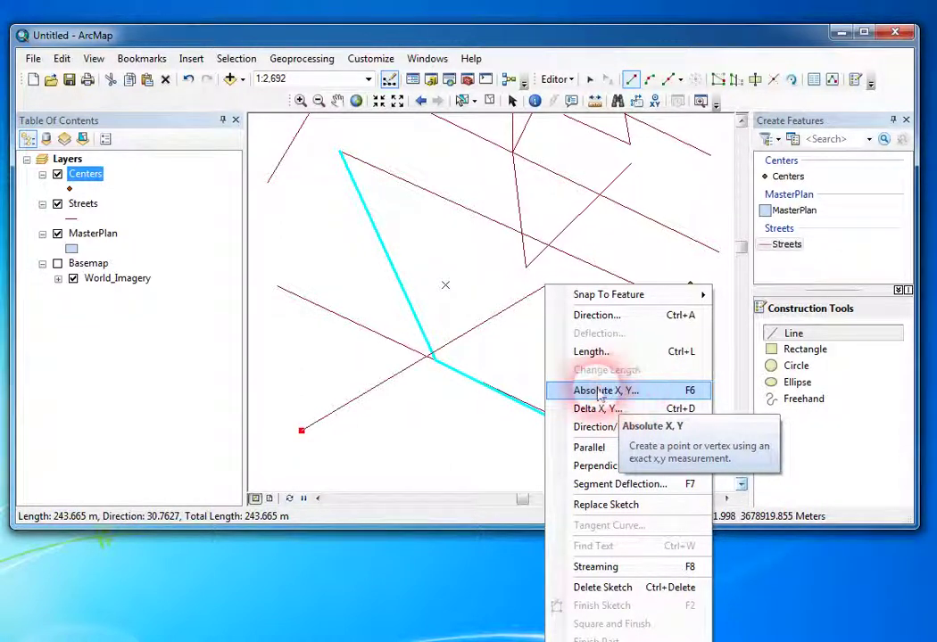
click(625, 391)
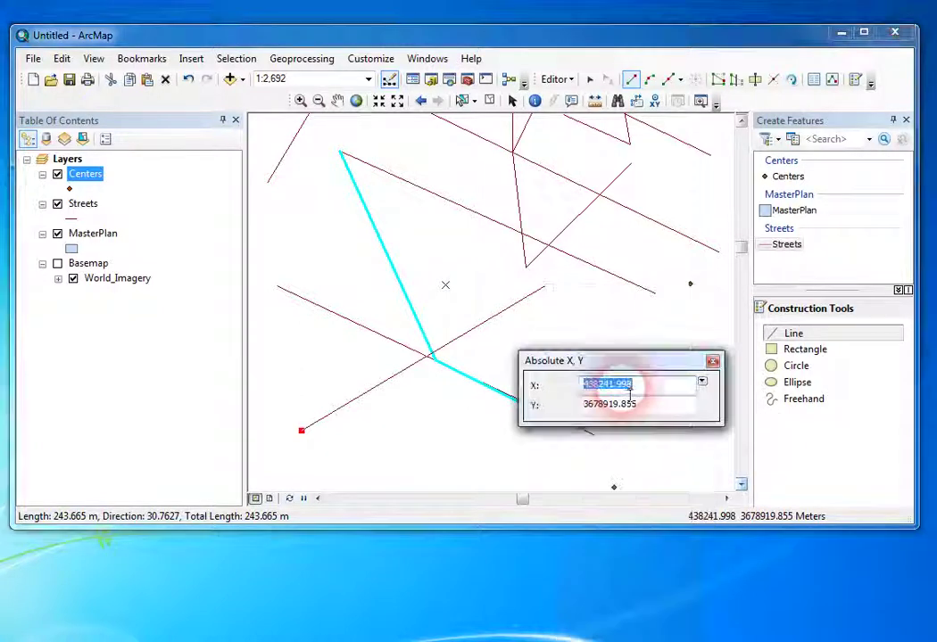
drag(638, 361, 537, 399)
click(548, 427)
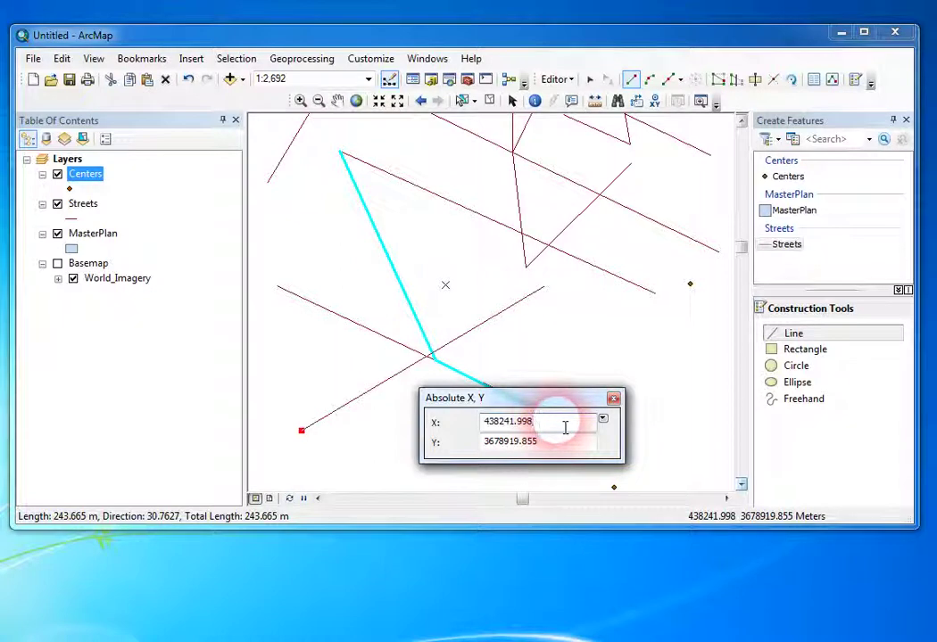
double_click(547, 427)
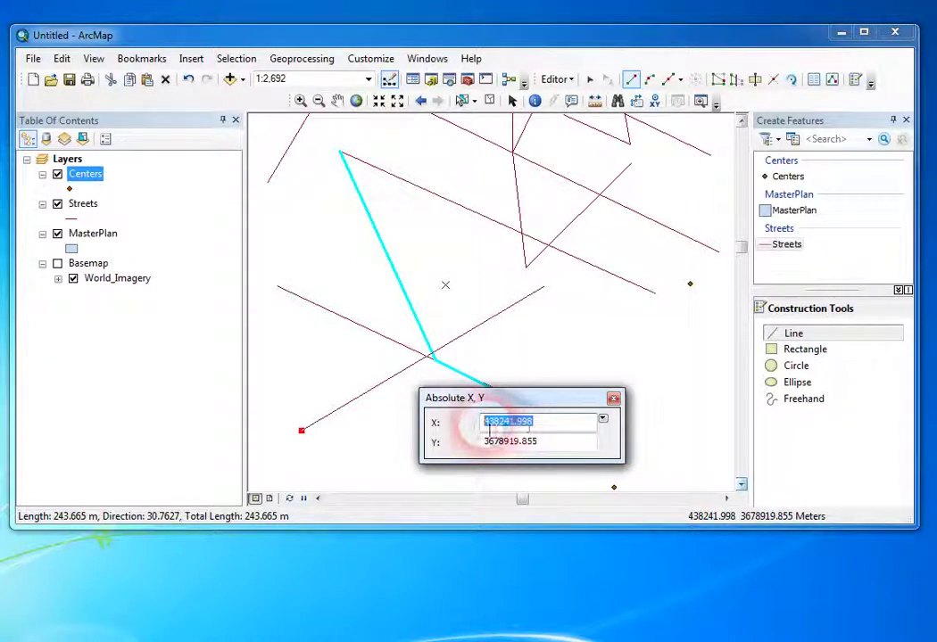
click(541, 427)
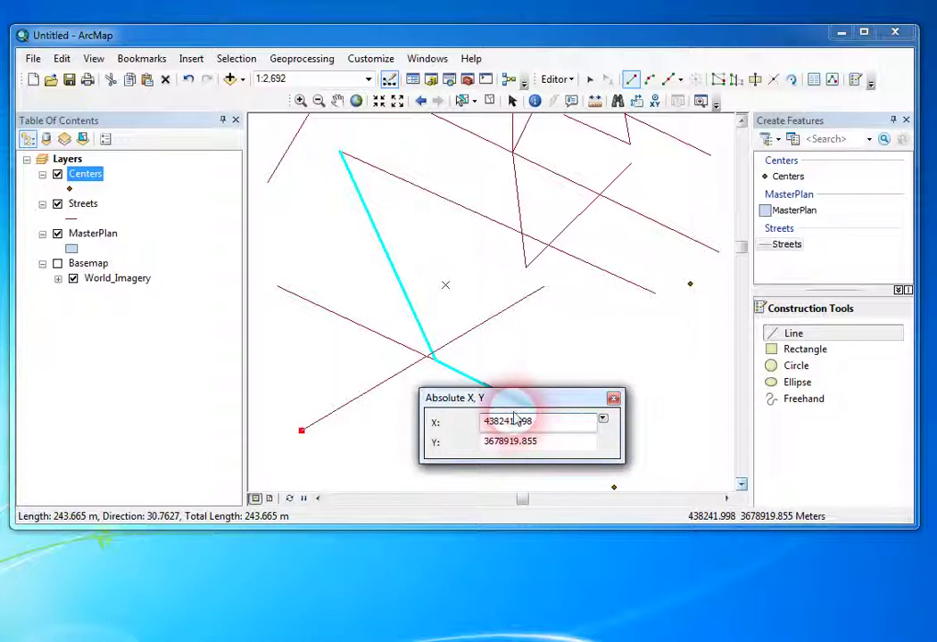
drag(504, 423, 569, 425)
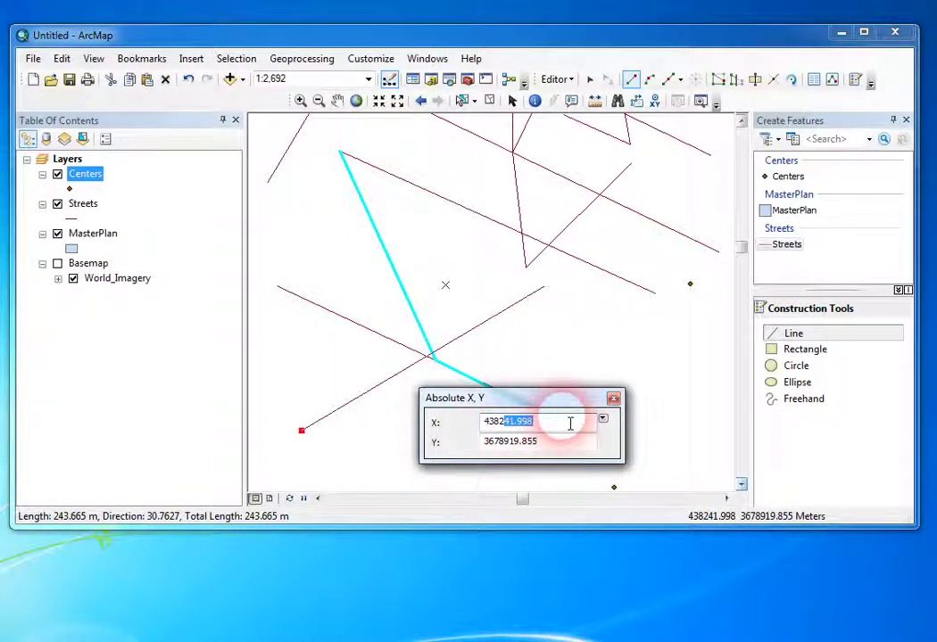
text(60)
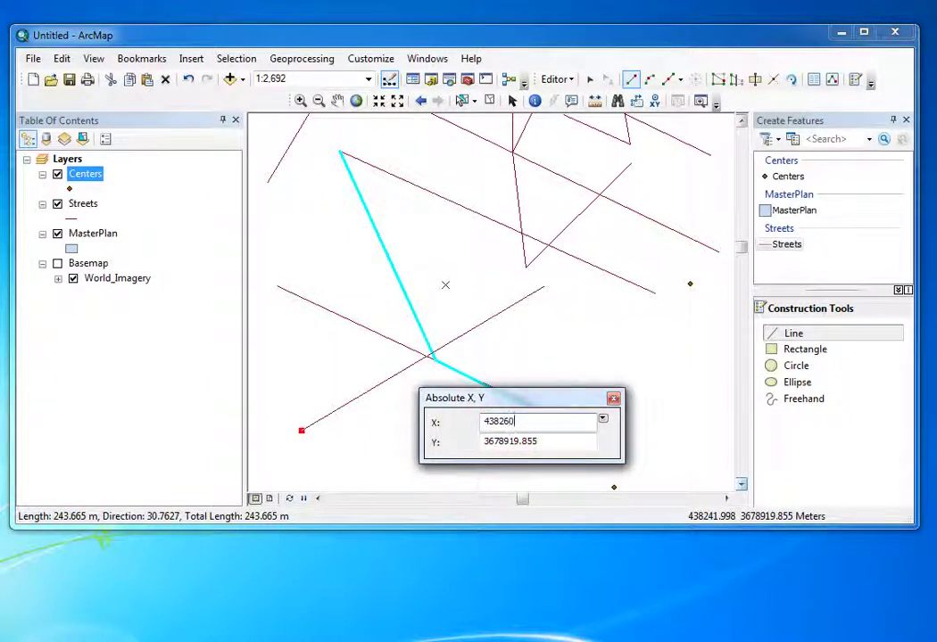
Step: Set the vertex's absolute Y to 3678900, keep the units in meters and place the vertex
click(528, 446)
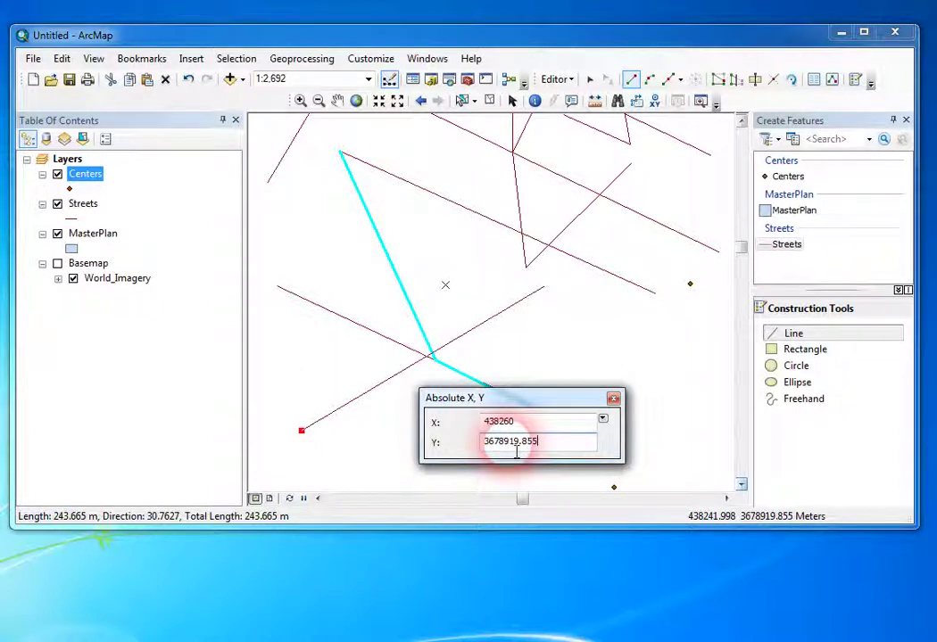
drag(509, 450, 542, 451)
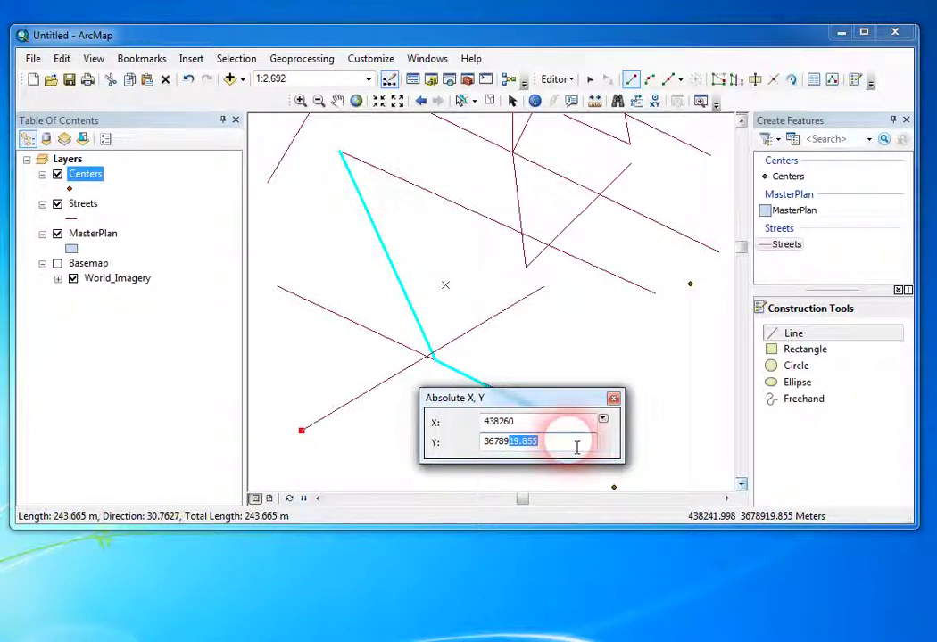
text(00)
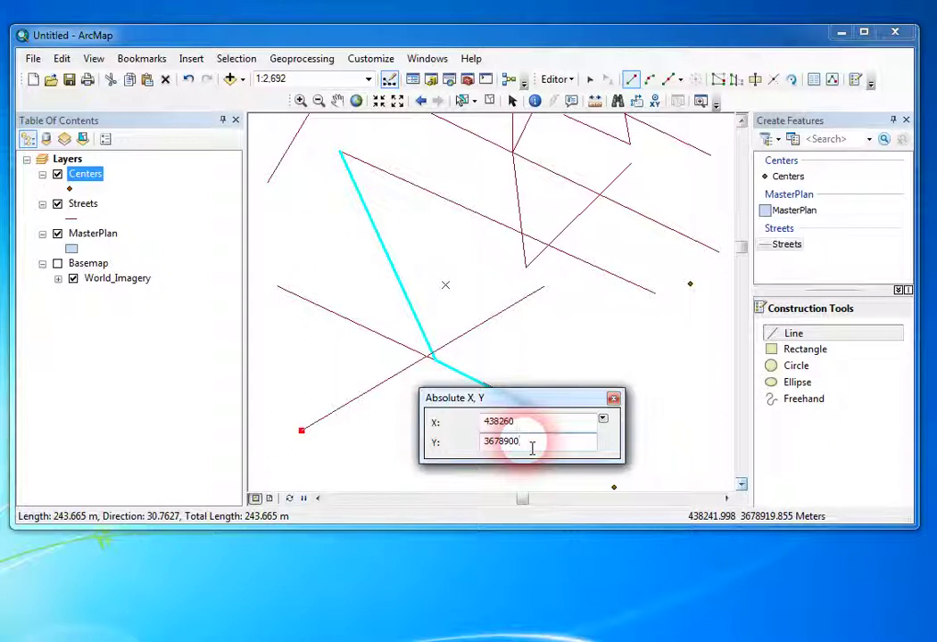
click(603, 421)
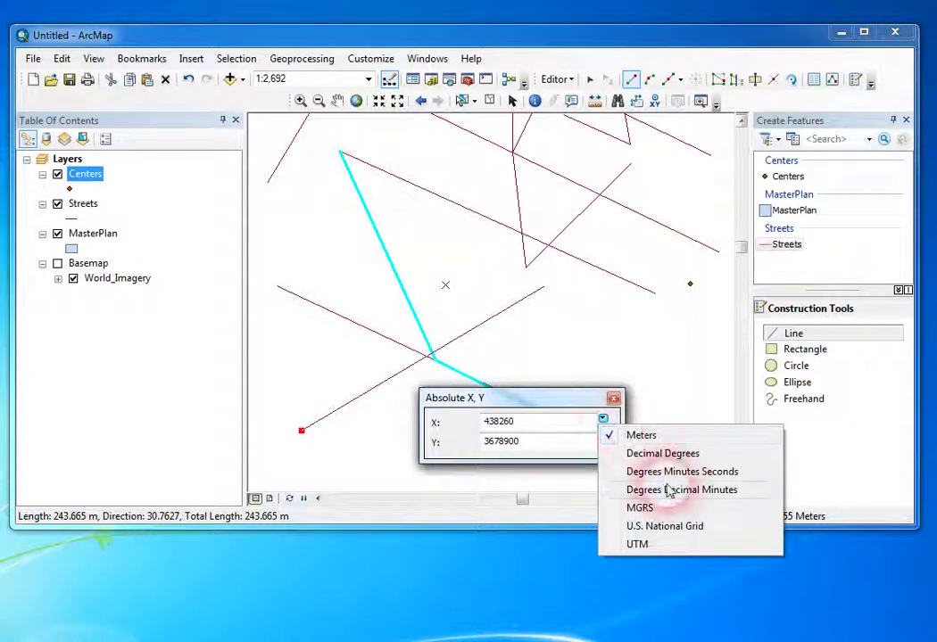
click(537, 443)
key(Return)
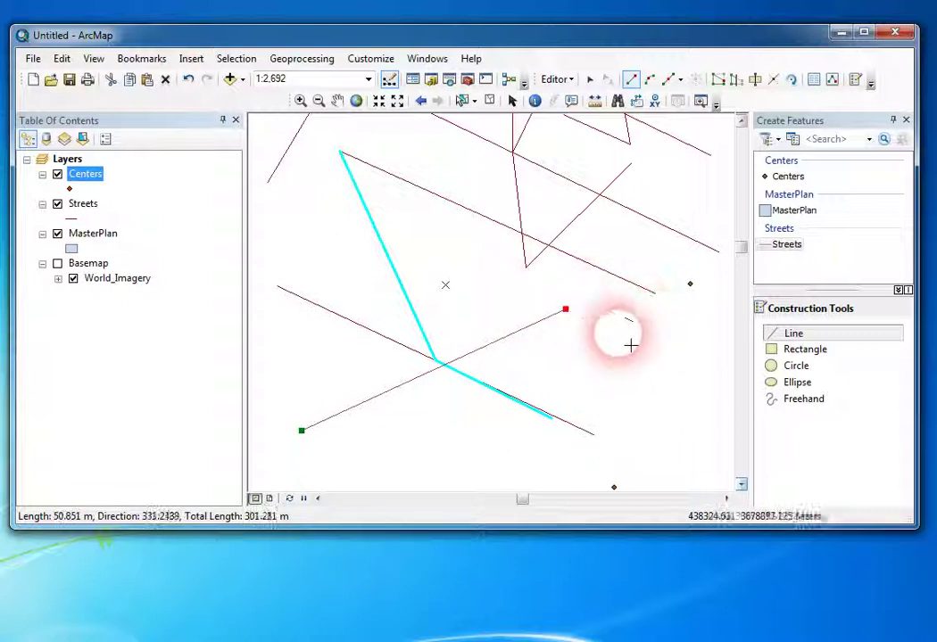
Step: Finish the sketch of the two-vertex Streets line that crosses the southern street
right_click(617, 204)
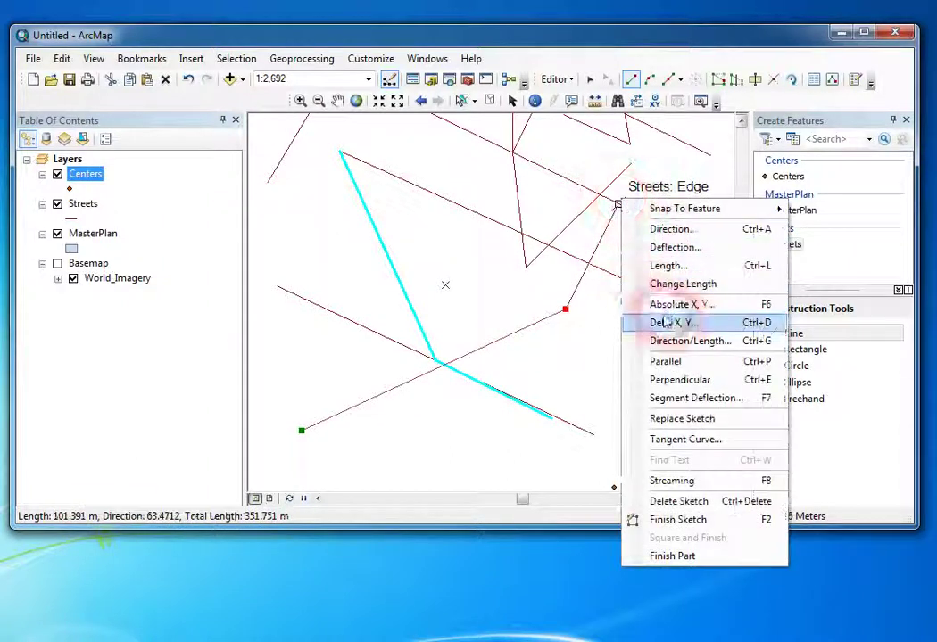
click(685, 521)
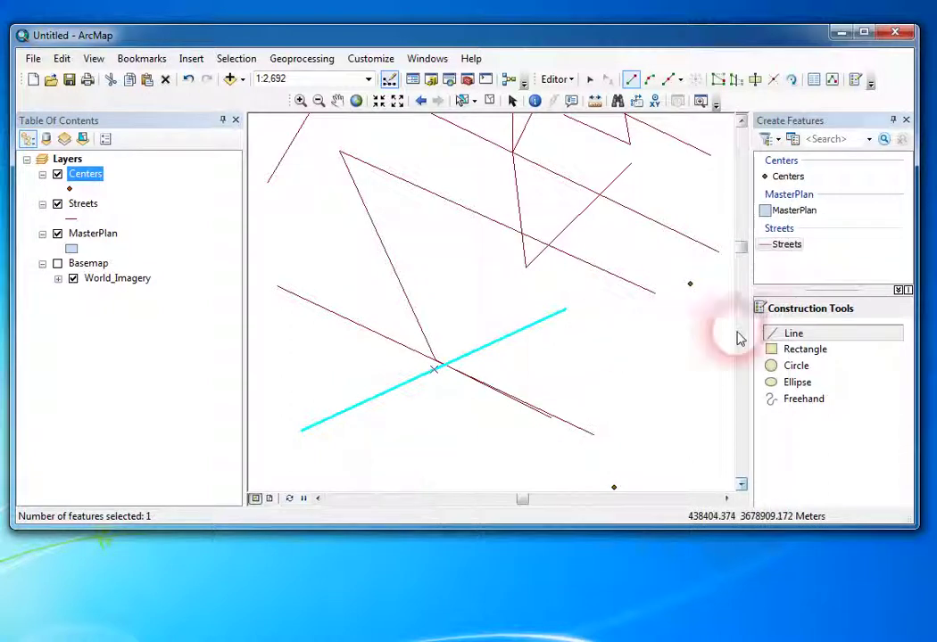
Step: Turn on the Basemap imagery beneath the digitized features
click(741, 484)
click(741, 484)
click(741, 484)
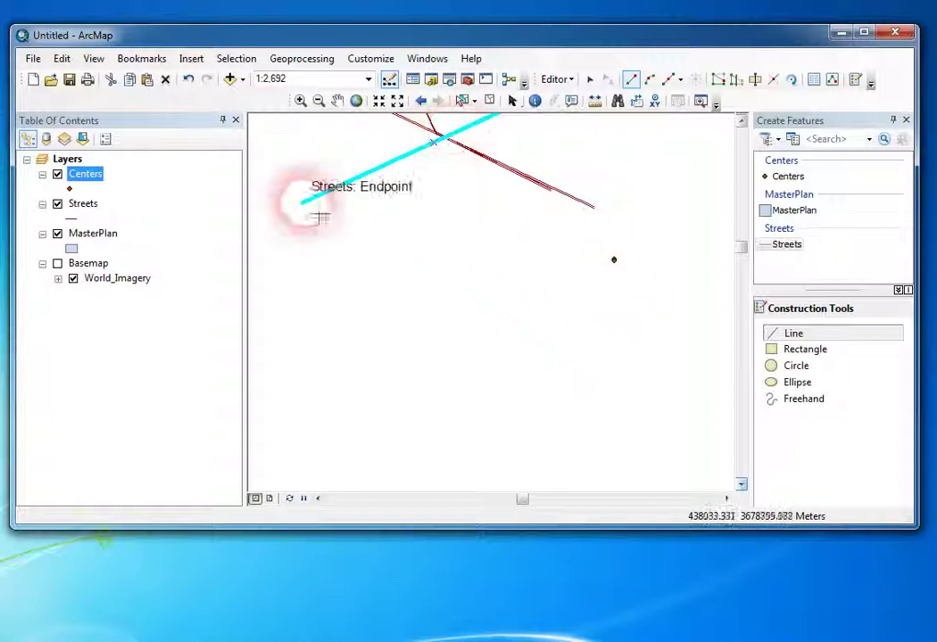
click(79, 264)
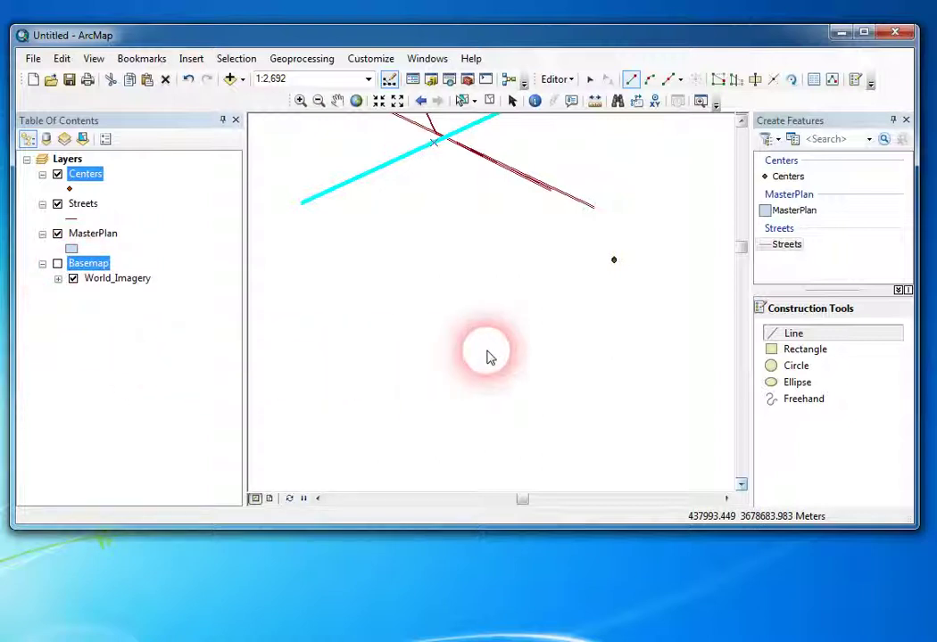
click(57, 263)
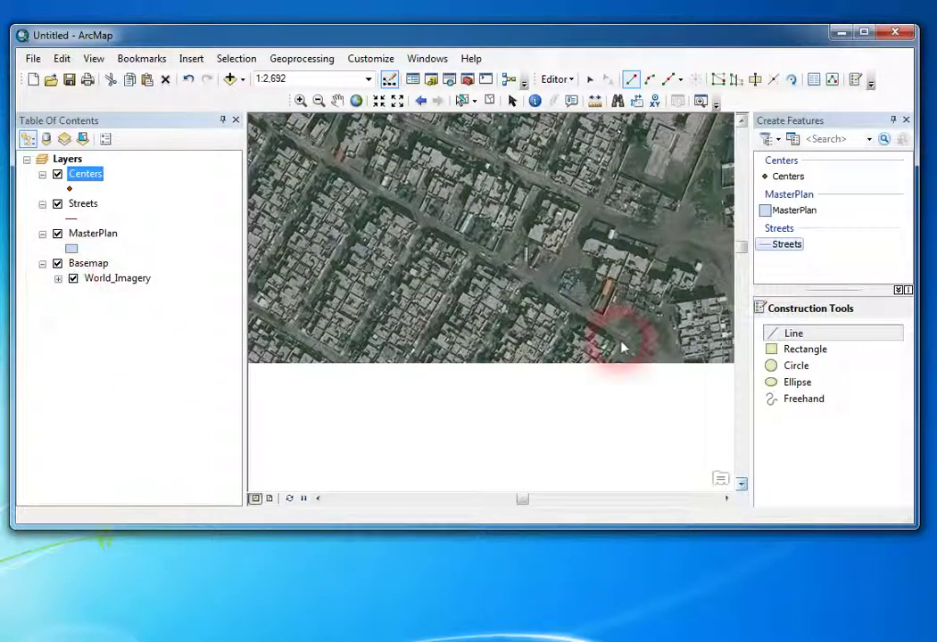
Step: Start a Streets line along the curved road south of the walled compound, digitizing the straight stretch from the east up to the bend
click(340, 101)
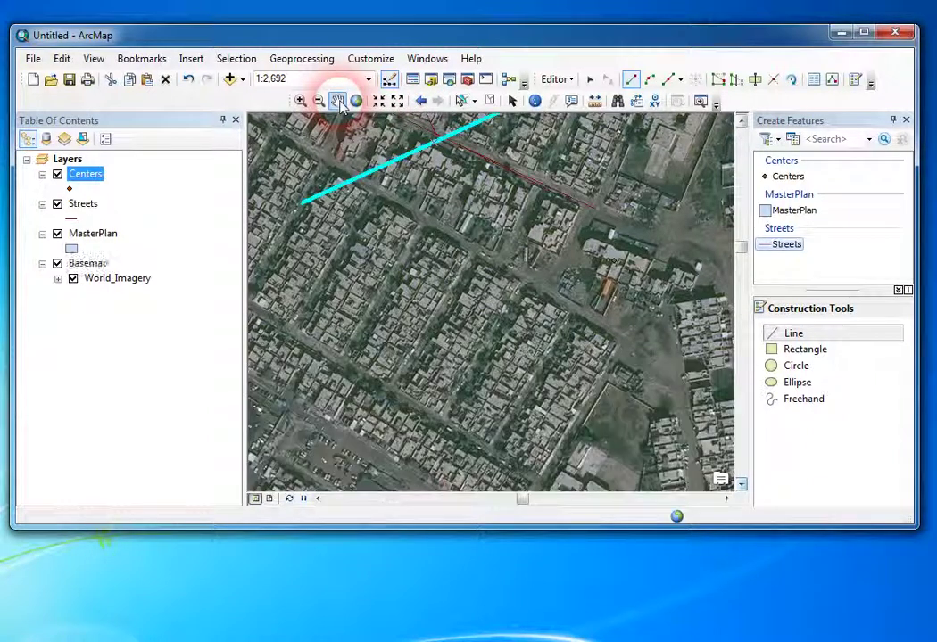
drag(584, 406, 492, 193)
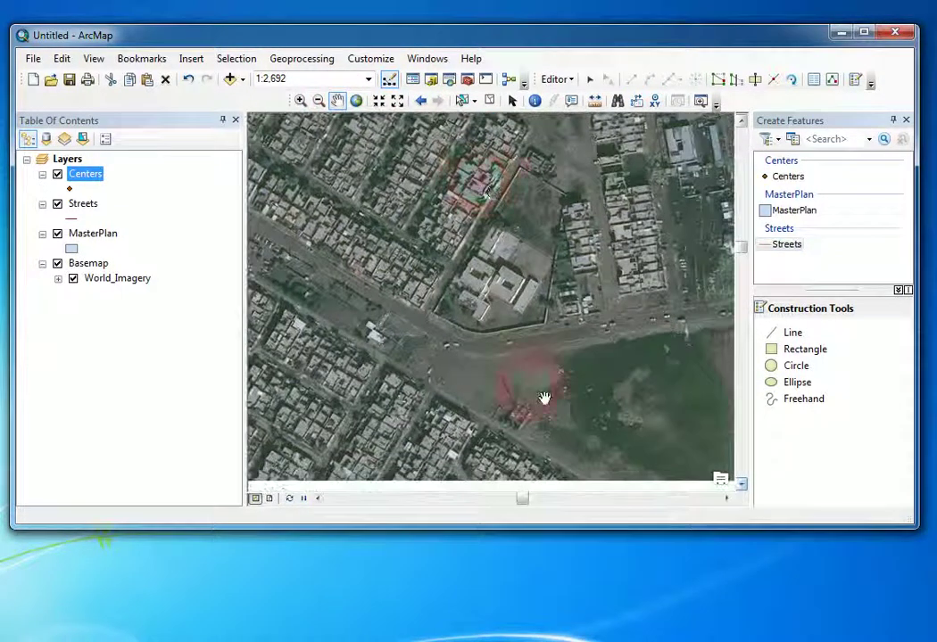
drag(543, 398, 607, 346)
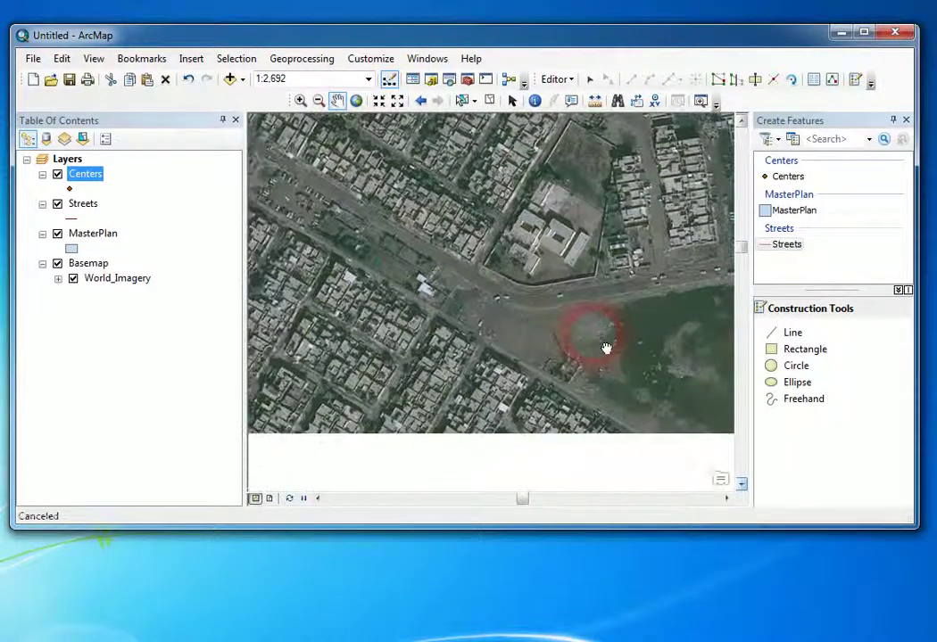
click(300, 100)
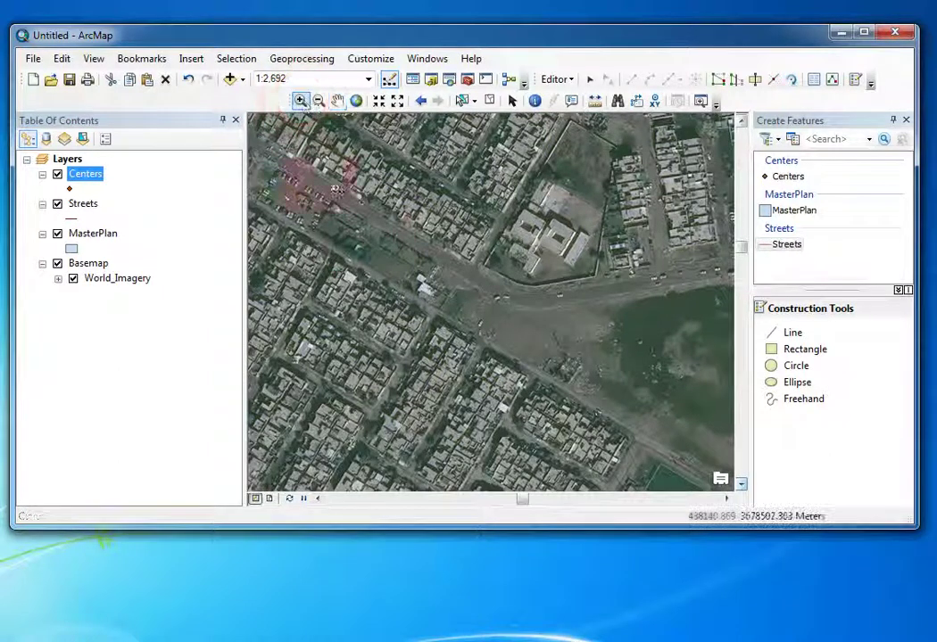
drag(379, 195, 713, 398)
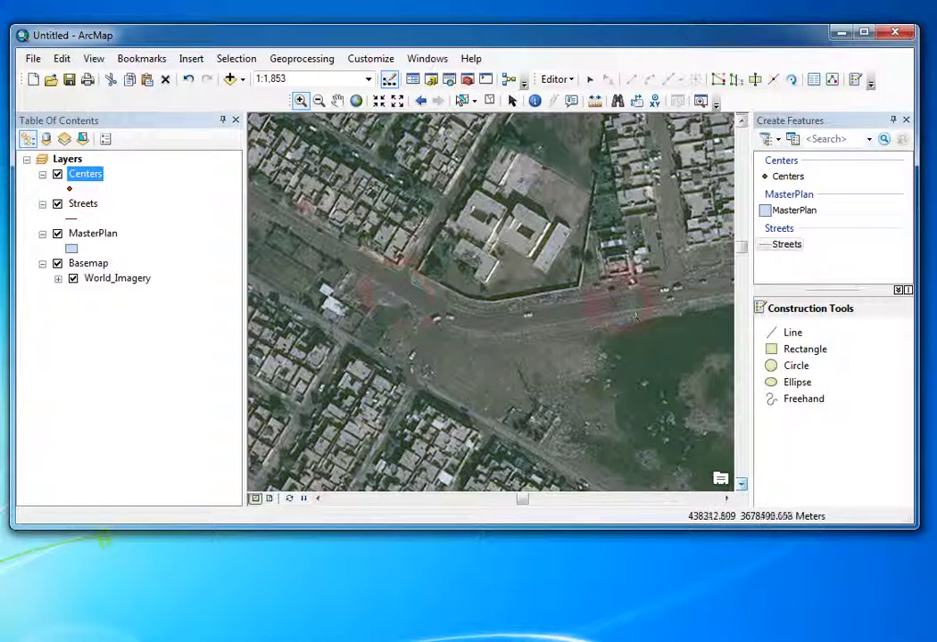
click(808, 336)
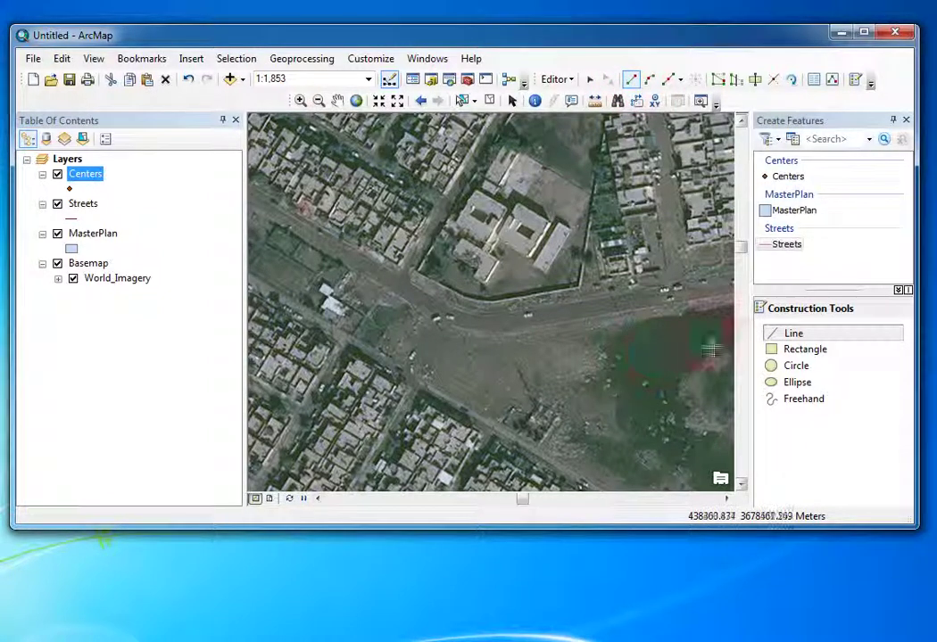
click(724, 286)
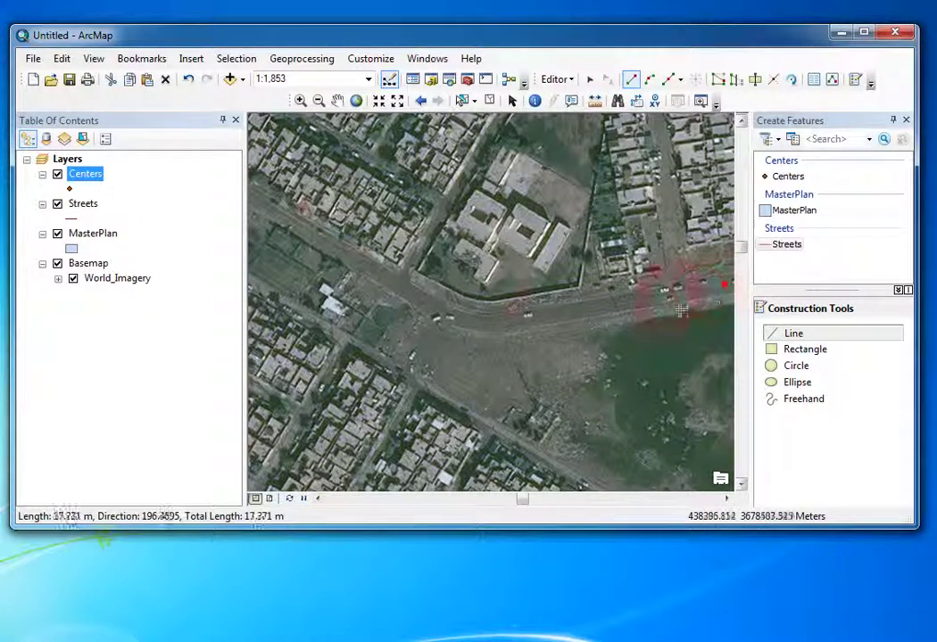
click(539, 332)
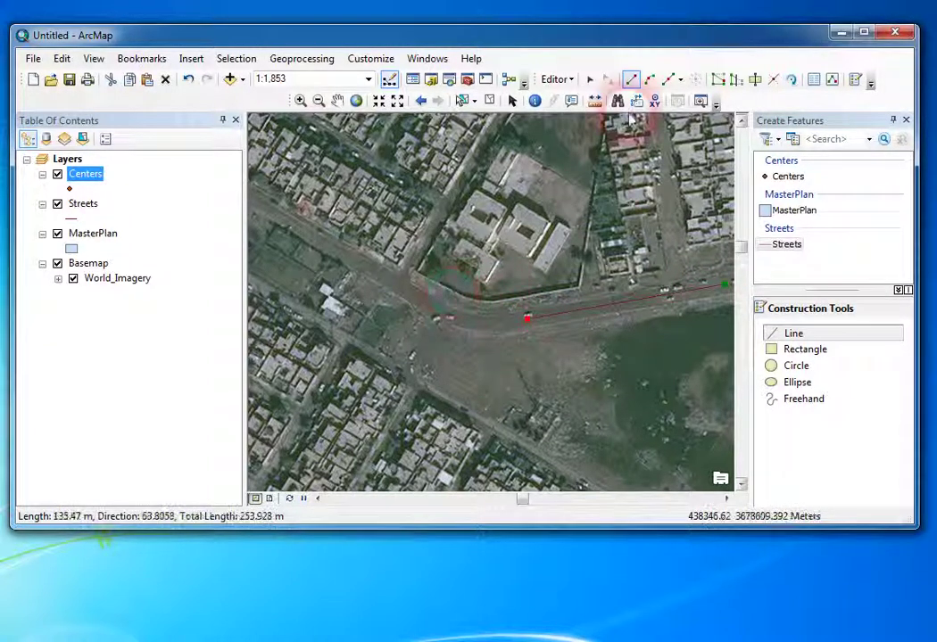
Step: Continue the street with an arc segment around the bend and a straight segment along the road northwest, and finish the sketch
click(650, 81)
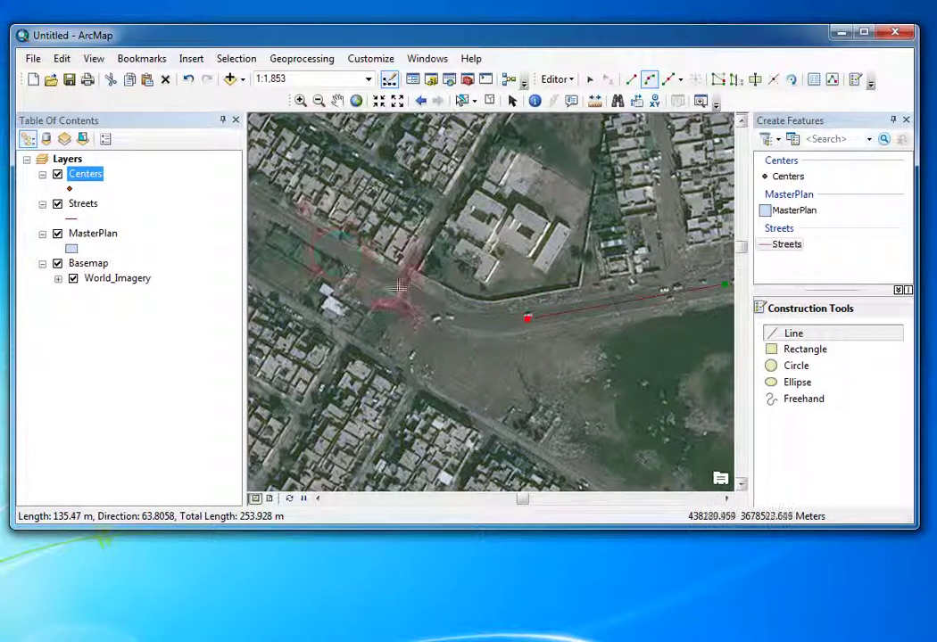
double_click(504, 335)
click(509, 331)
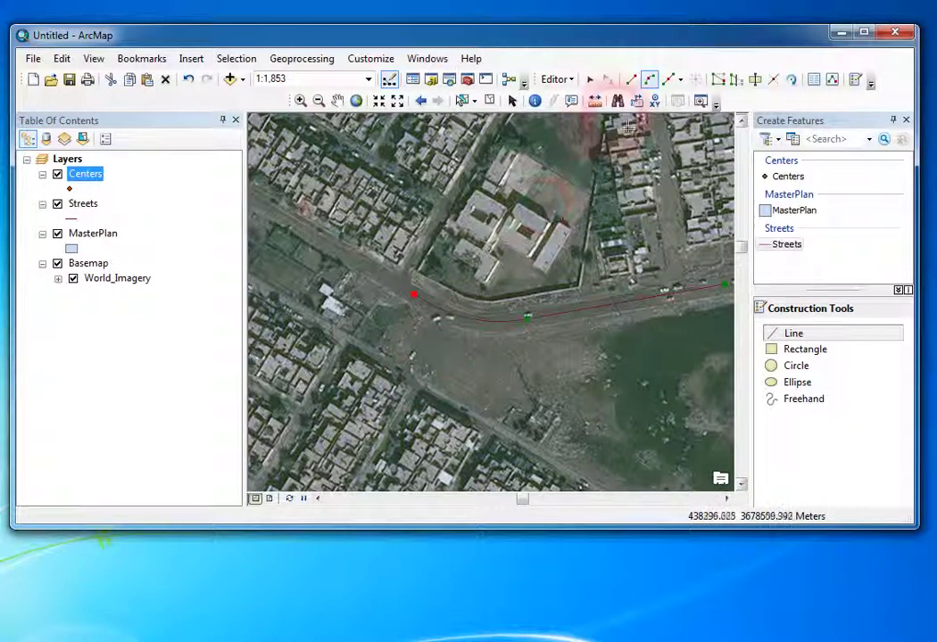
click(632, 79)
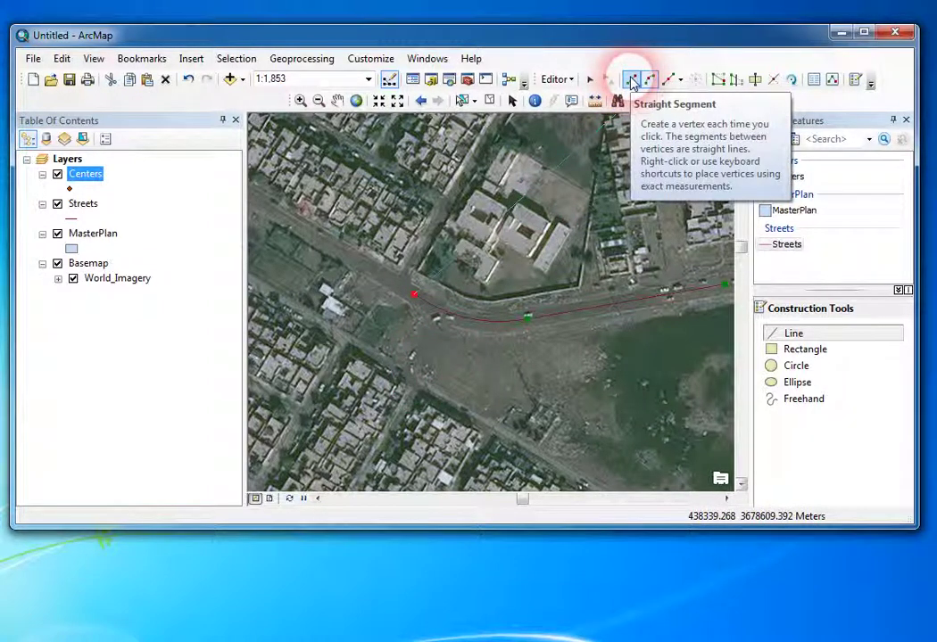
double_click(266, 214)
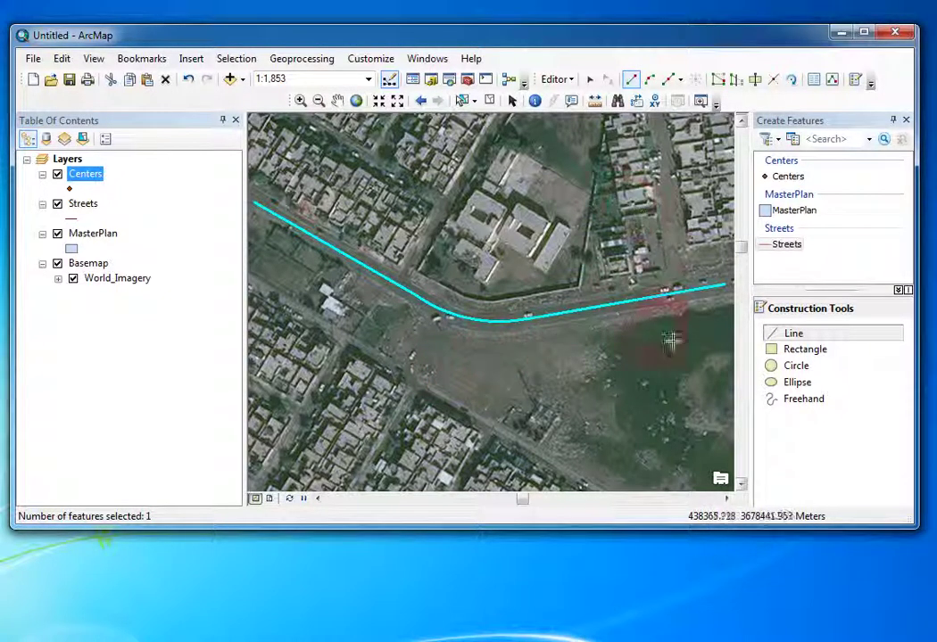
Step: Draw a tilted rectangle in Streets, about 31 m by 59 m, on the open ground south of the curved street
click(808, 354)
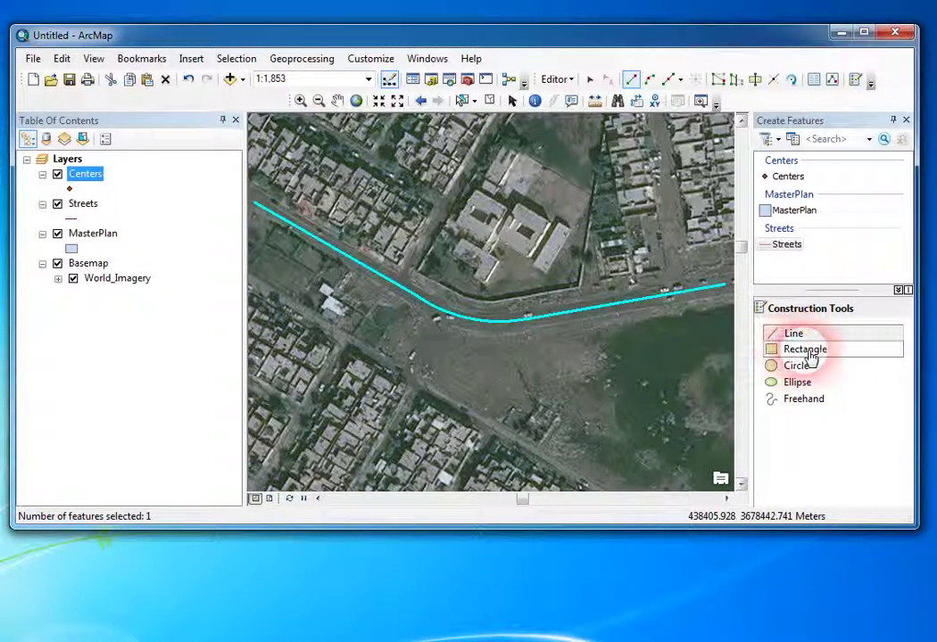
click(503, 384)
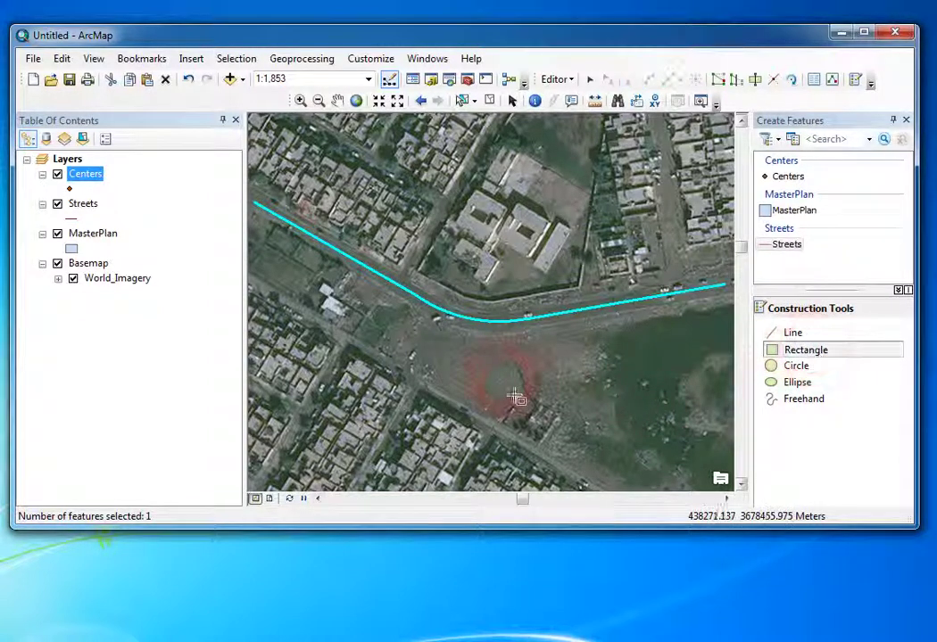
mouse_move(510, 382)
mouse_down()
mouse_move(456, 376)
mouse_move(489, 368)
mouse_up()
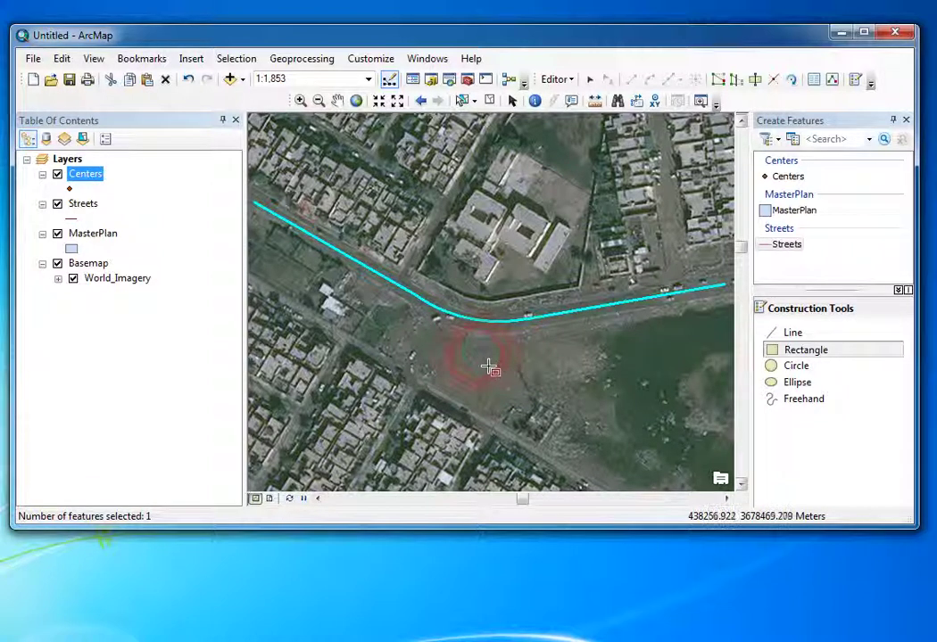
click(561, 372)
mouse_move(593, 348)
mouse_down()
mouse_move(620, 462)
mouse_move(570, 473)
mouse_move(548, 406)
mouse_move(619, 437)
mouse_move(492, 407)
mouse_move(606, 419)
mouse_move(557, 448)
mouse_move(563, 455)
mouse_up()
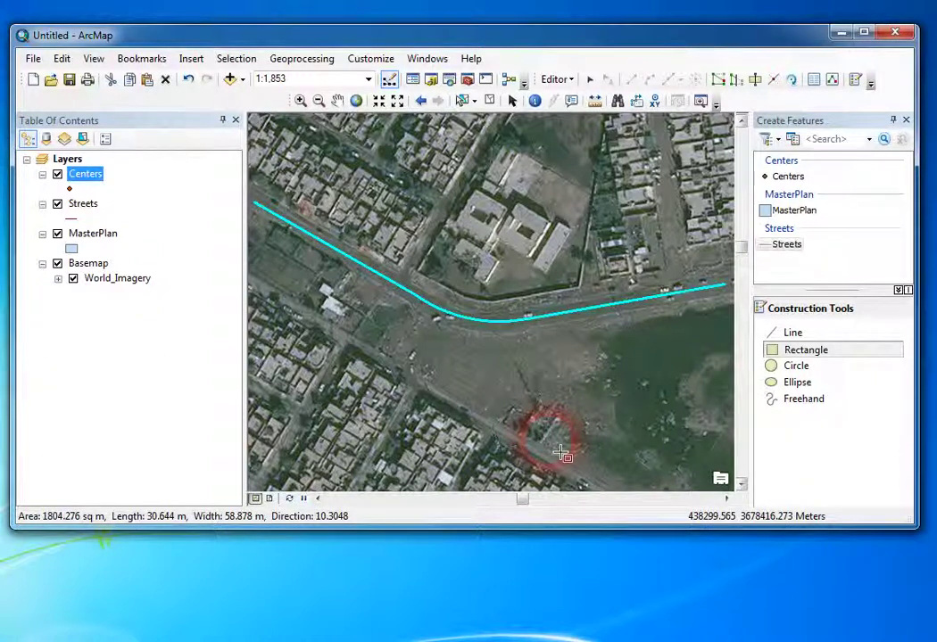
click(561, 452)
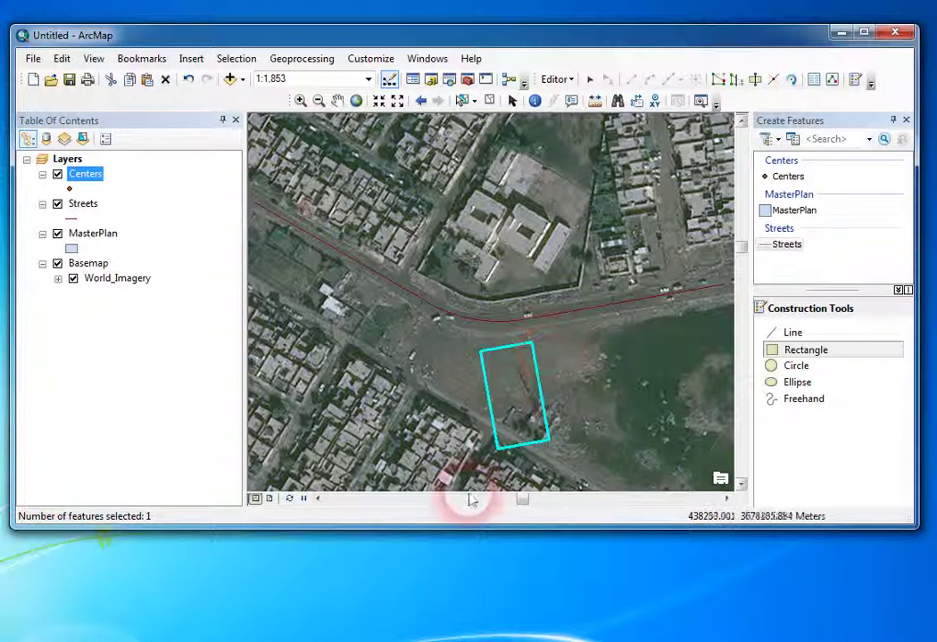
Step: Draw a circle in Streets on the open ground east of the rectangle, just below the curved street
click(796, 366)
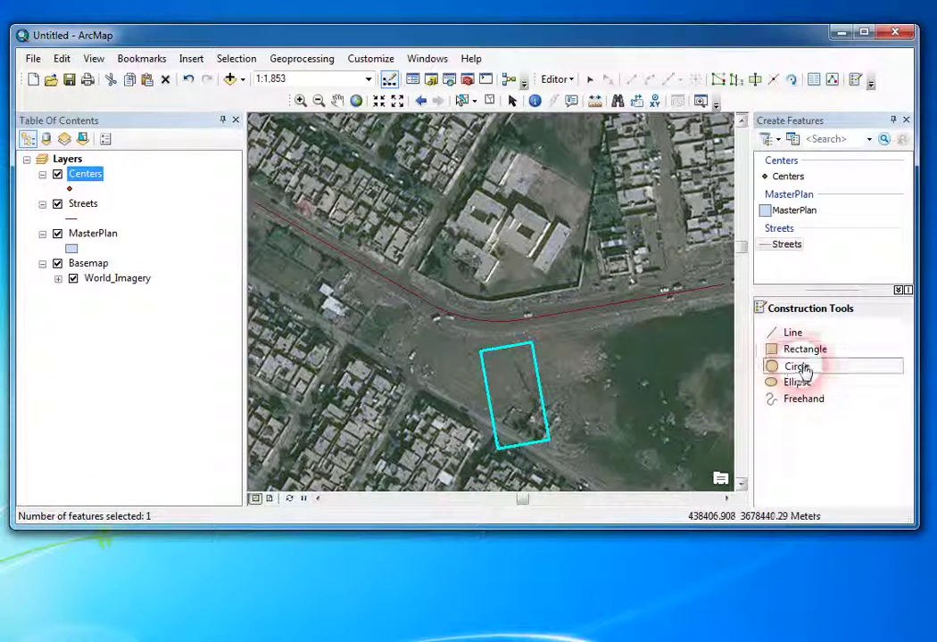
click(623, 378)
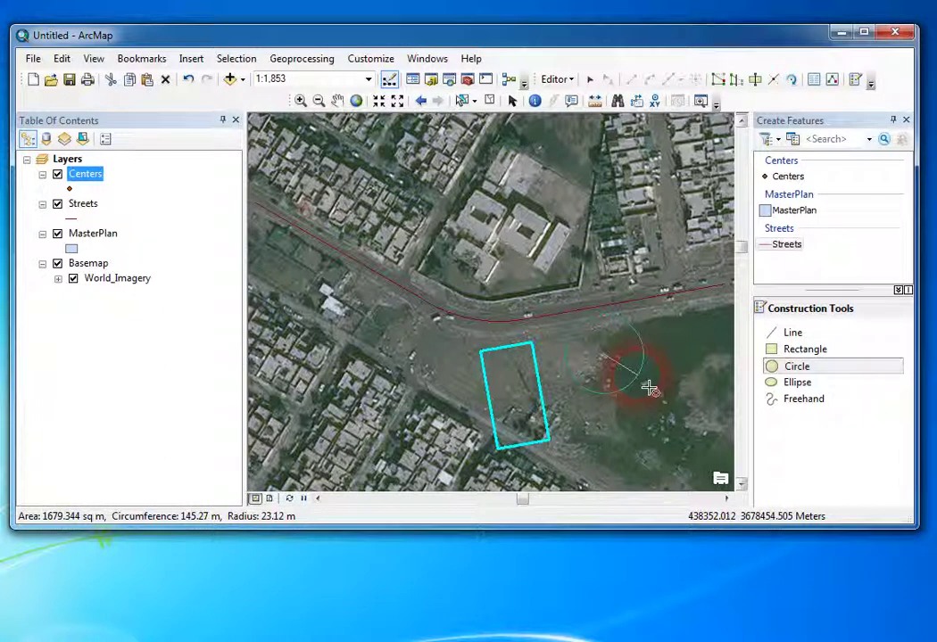
click(648, 387)
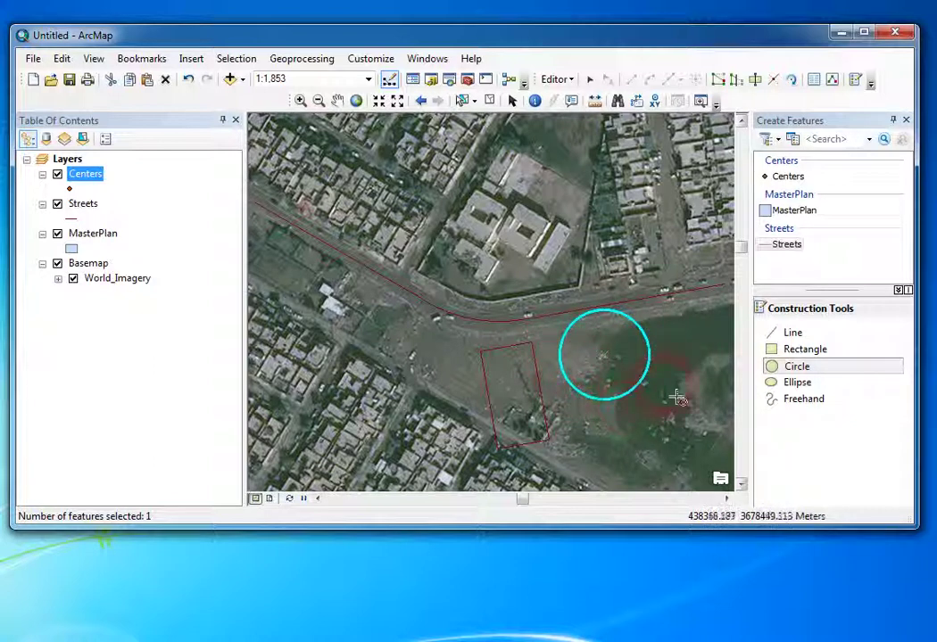
Step: Hide the Basemap and draw a winding freehand Streets line in the area north of the curved street
click(809, 403)
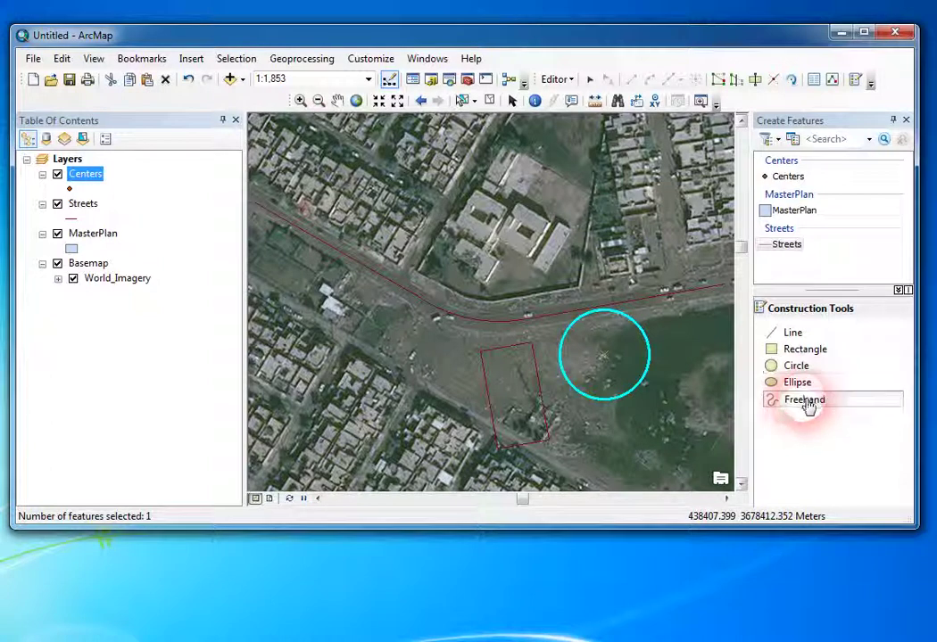
click(57, 263)
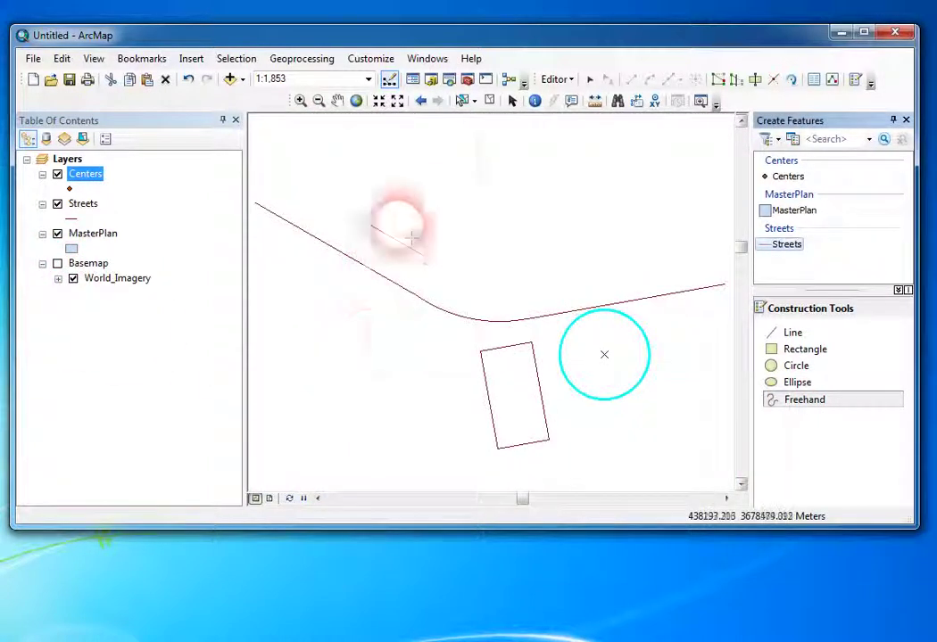
click(346, 157)
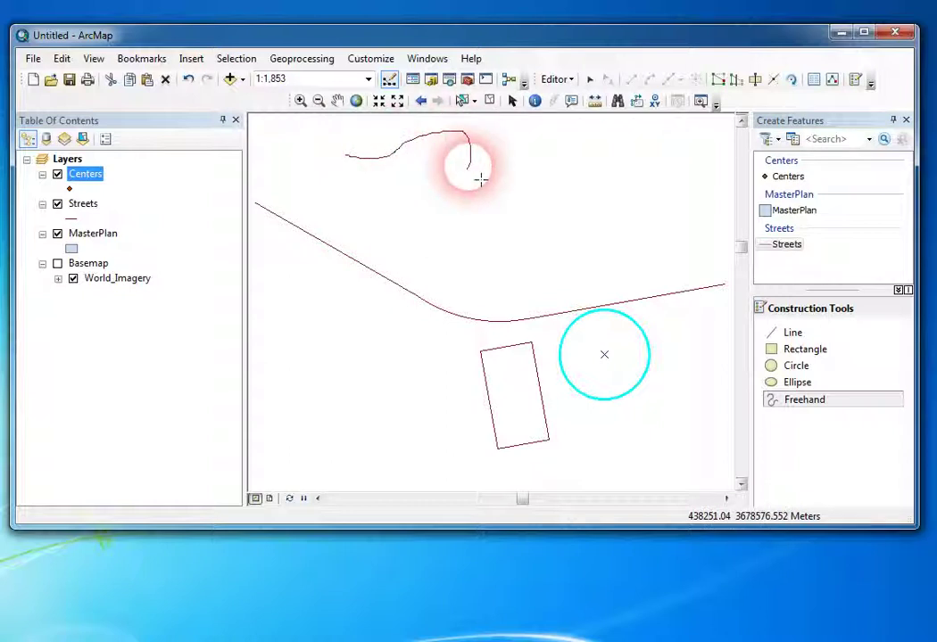
mouse_move(390, 197)
mouse_down()
mouse_move(414, 234)
mouse_move(530, 198)
mouse_move(557, 221)
mouse_move(496, 267)
mouse_move(568, 246)
mouse_move(627, 247)
mouse_move(661, 263)
mouse_move(678, 226)
mouse_up()
click(678, 226)
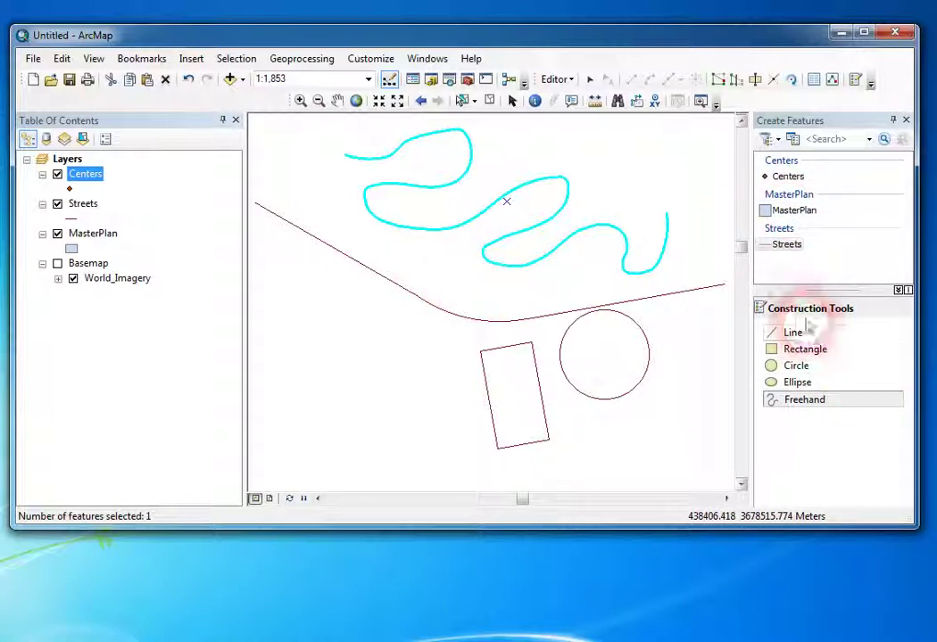
Step: Show the Basemap again and digitize a four-corner MasterPlan polygon around the long housing block southwest of the drawn rectangle
click(794, 211)
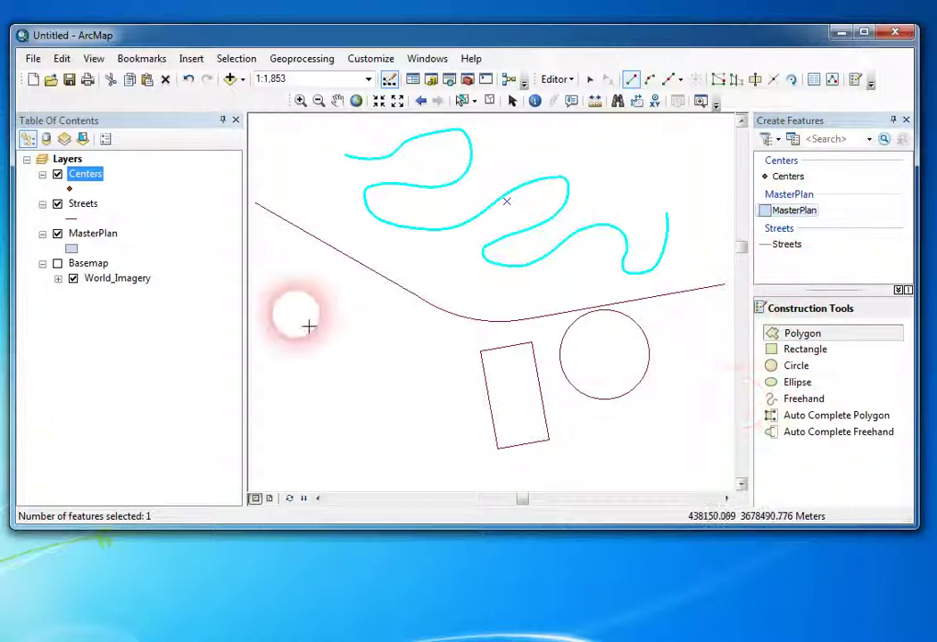
click(58, 263)
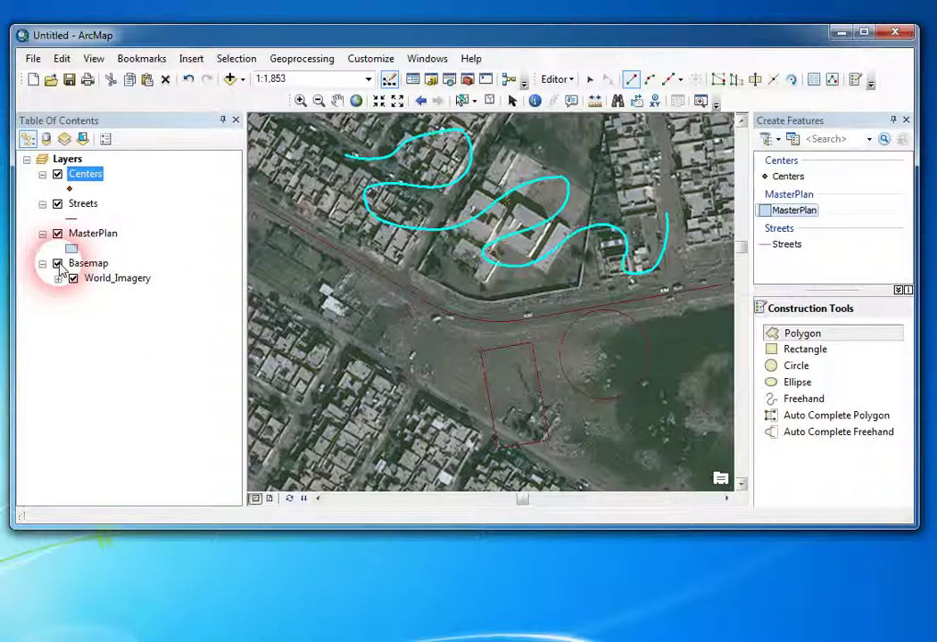
click(337, 100)
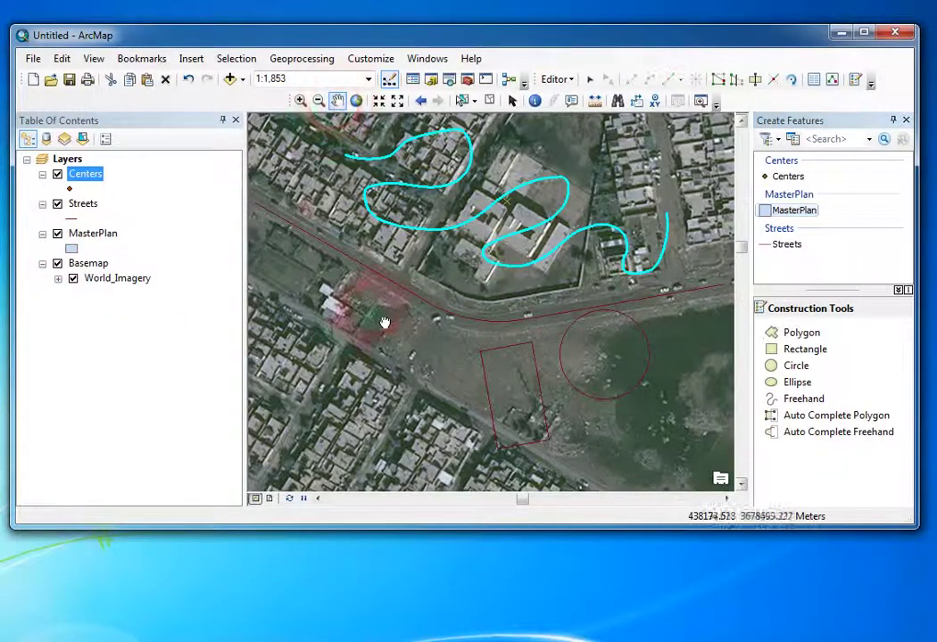
drag(387, 323, 580, 201)
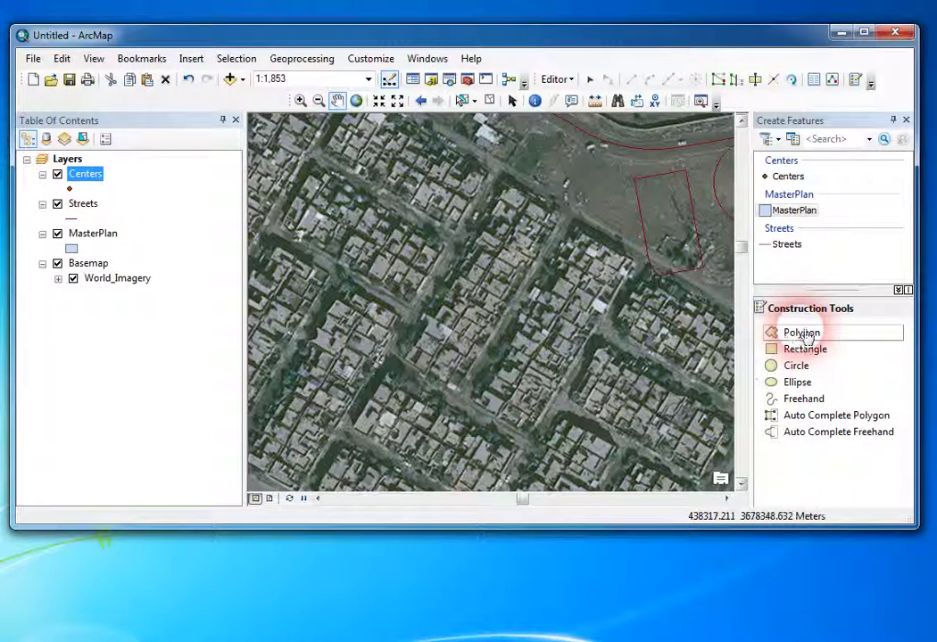
click(793, 212)
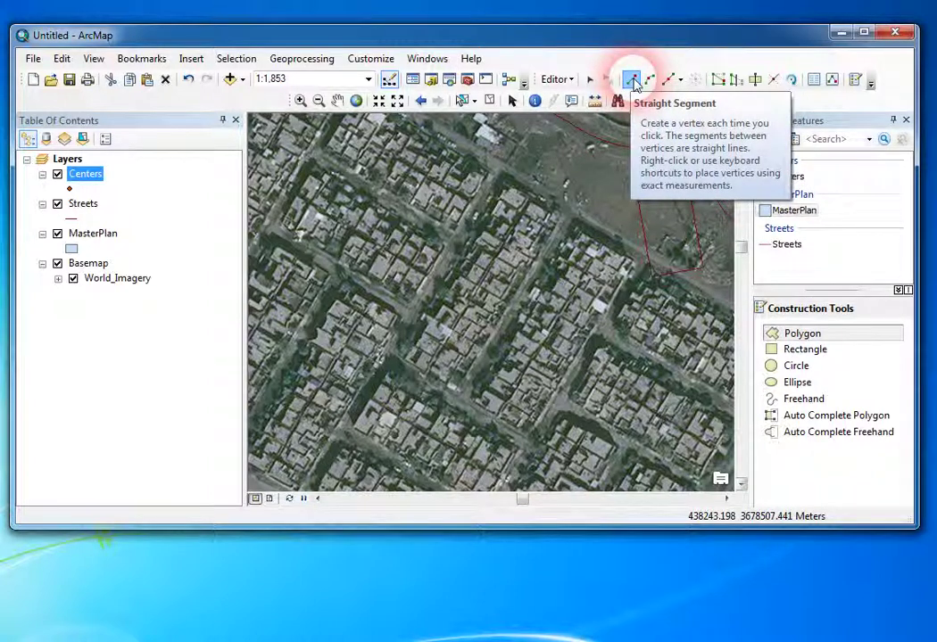
click(507, 243)
click(504, 182)
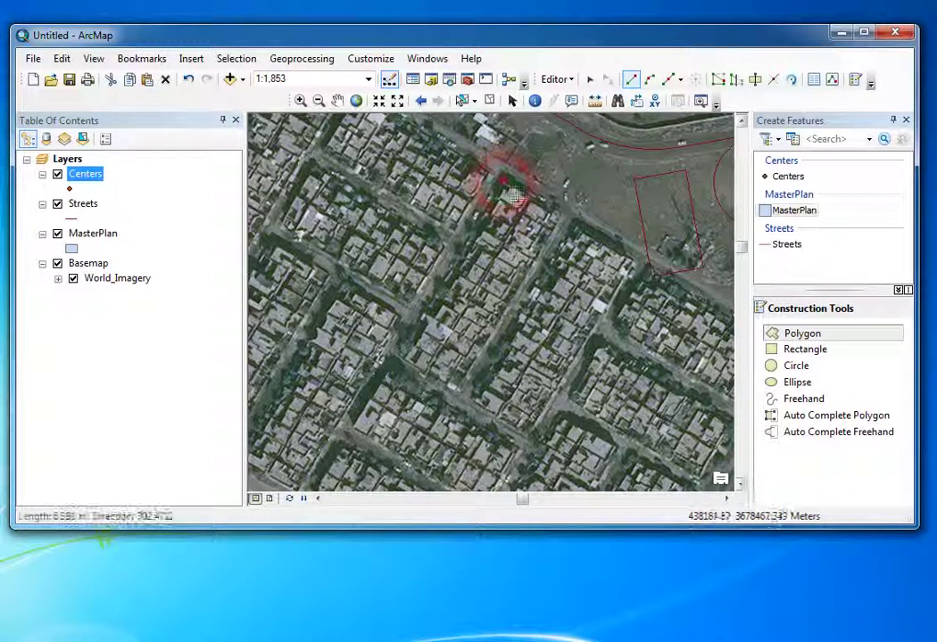
click(564, 215)
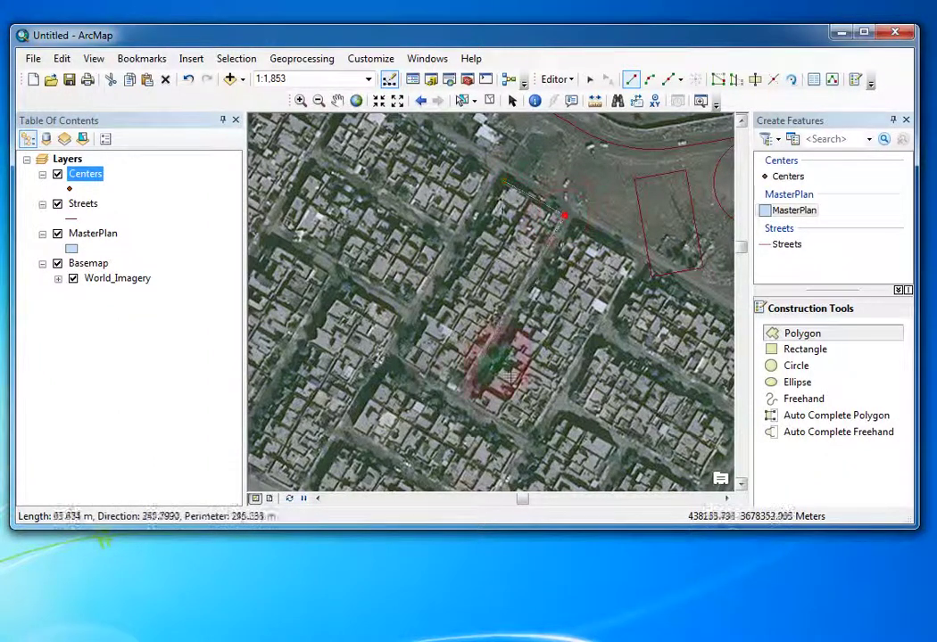
click(465, 400)
click(392, 355)
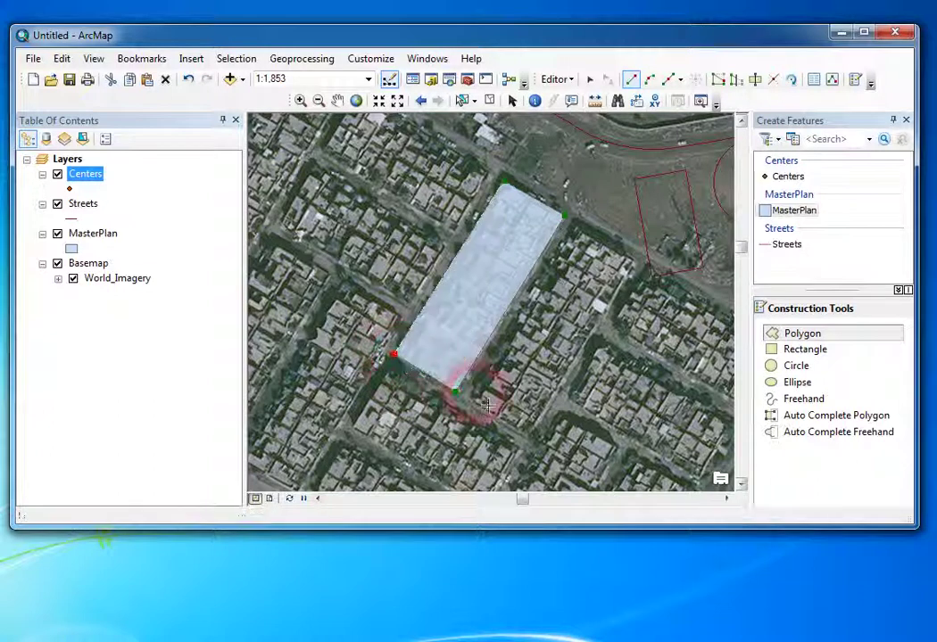
key(F2)
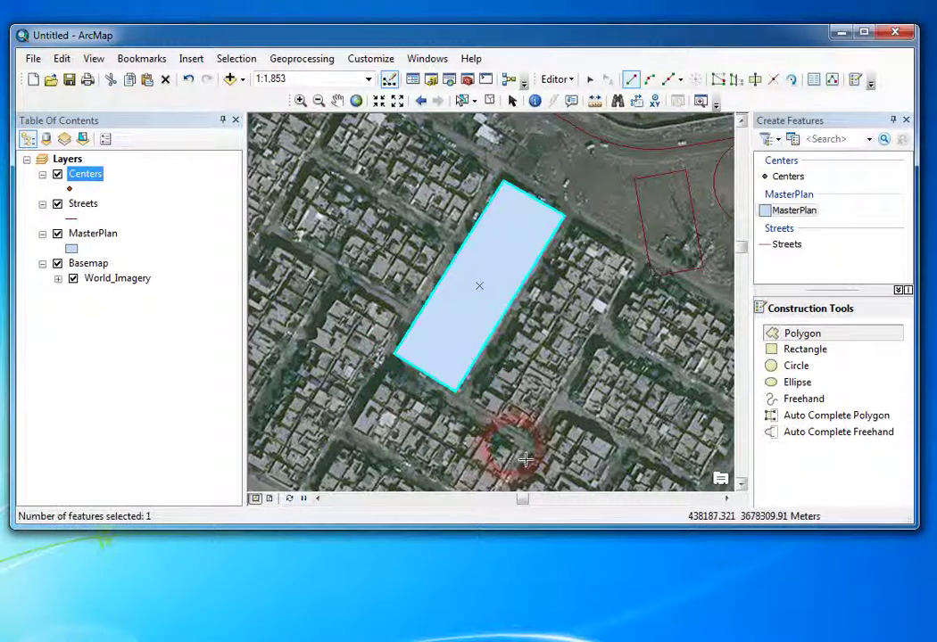
Step: Digitize a second four-corner MasterPlan polygon around the neighbouring housing block just east of the first one
click(575, 228)
click(636, 263)
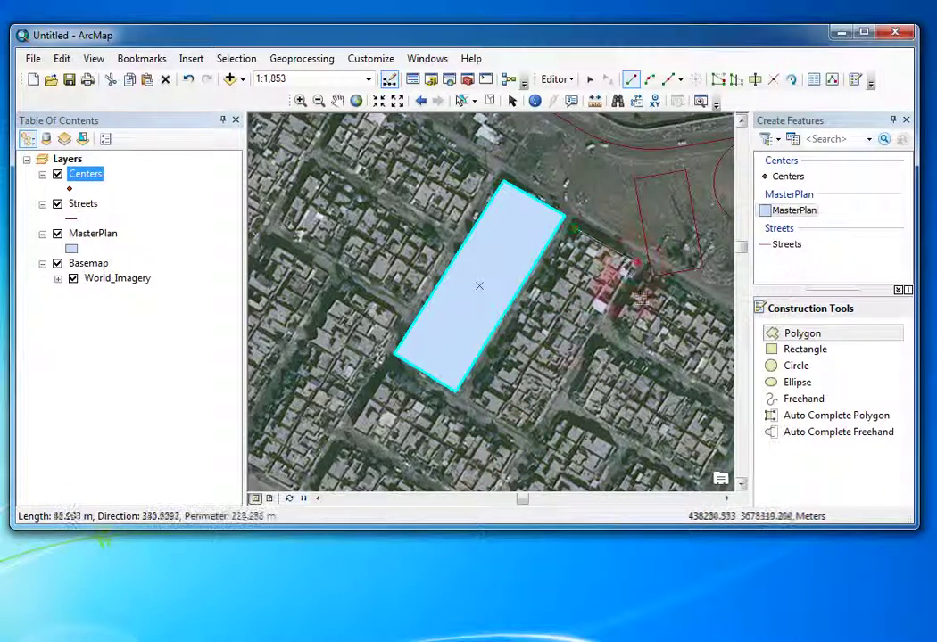
click(523, 437)
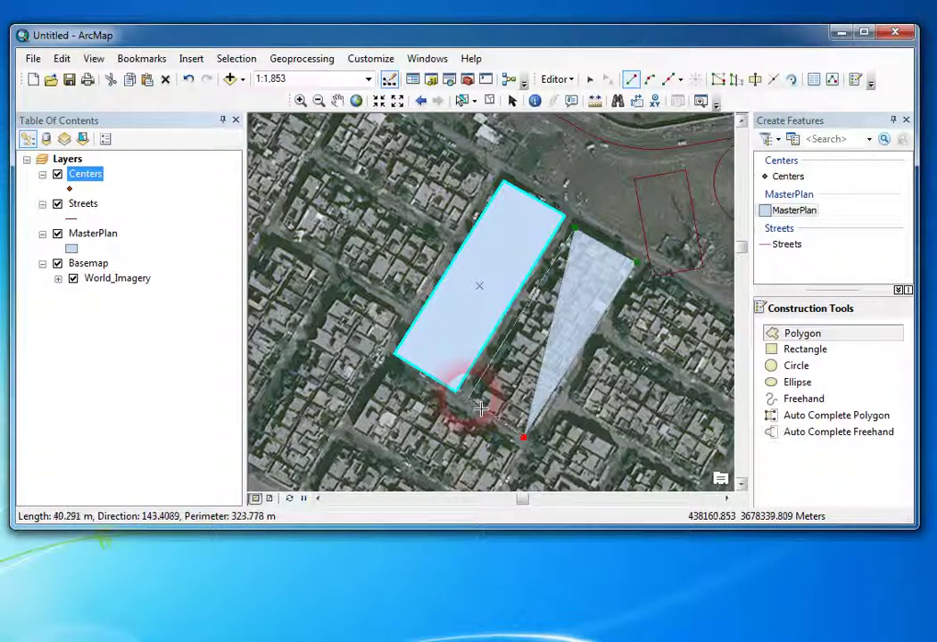
double_click(481, 409)
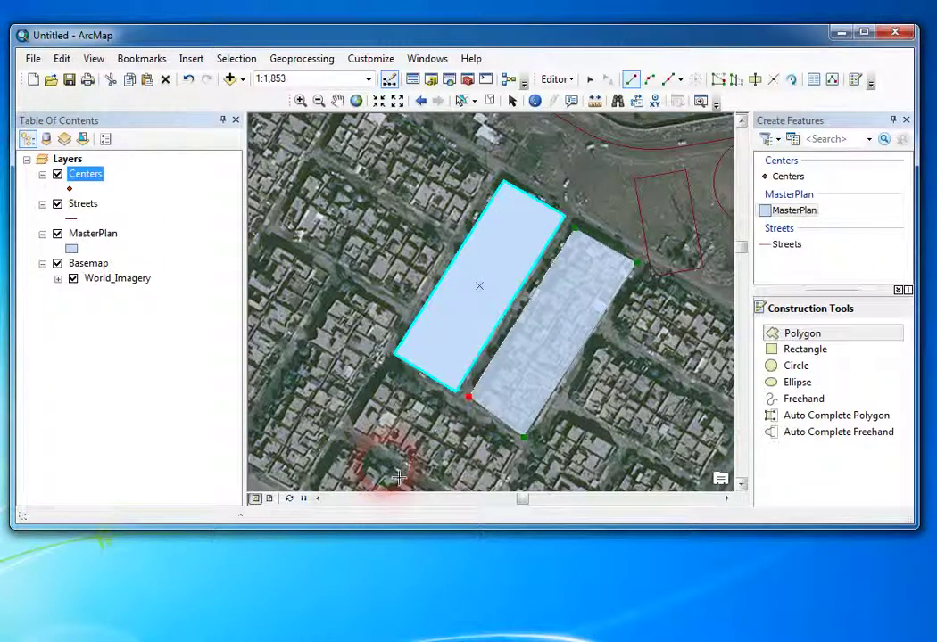
Step: Delete the winding freehand Streets line north of the curved street
click(337, 100)
drag(362, 210, 504, 319)
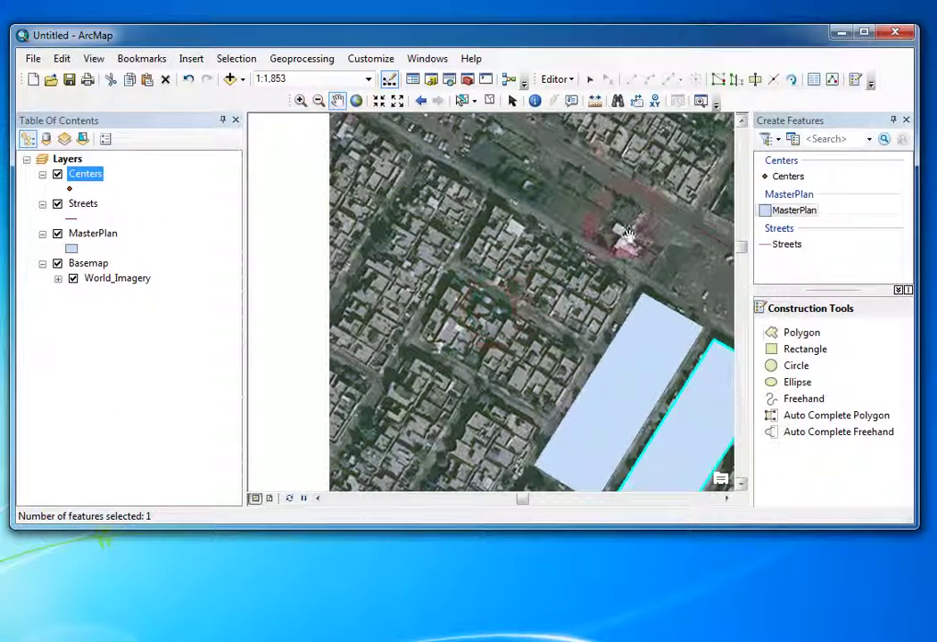
drag(683, 254, 410, 361)
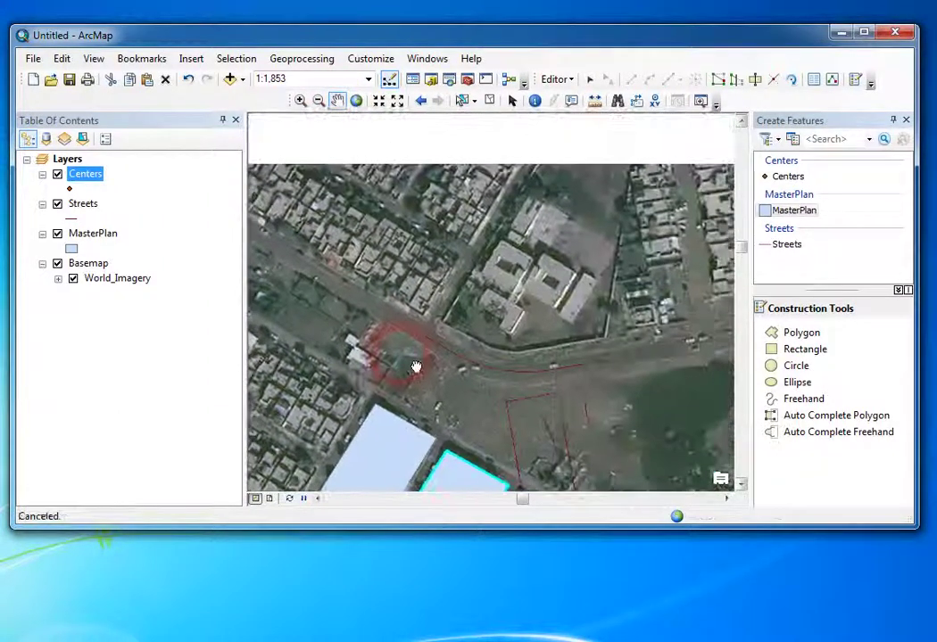
drag(629, 207, 549, 369)
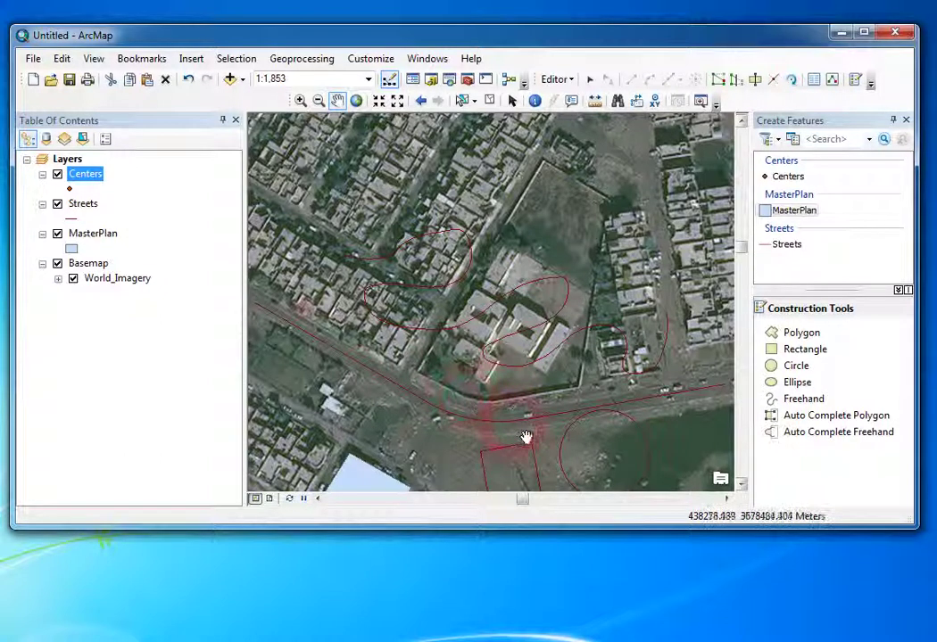
click(590, 79)
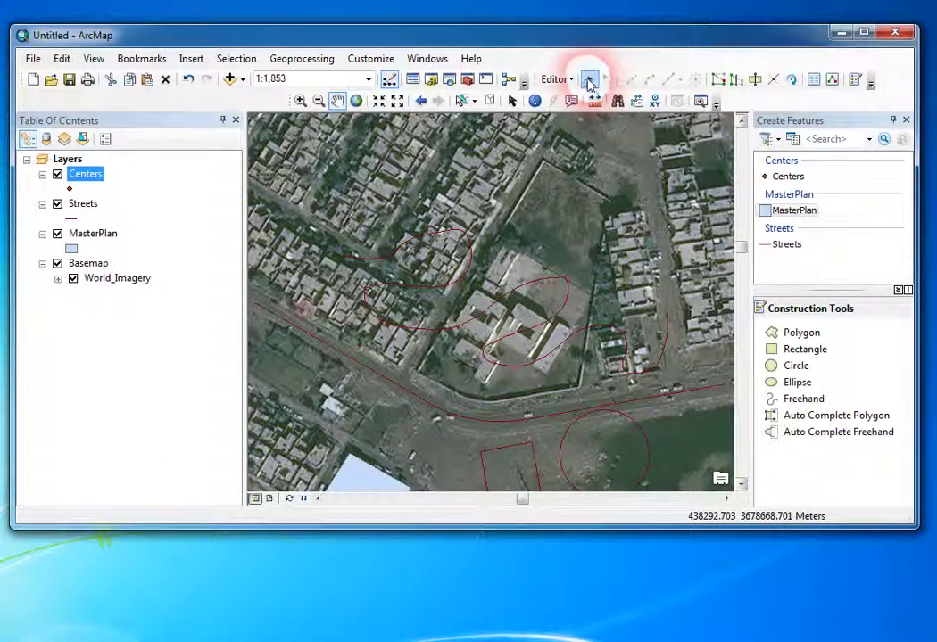
click(377, 253)
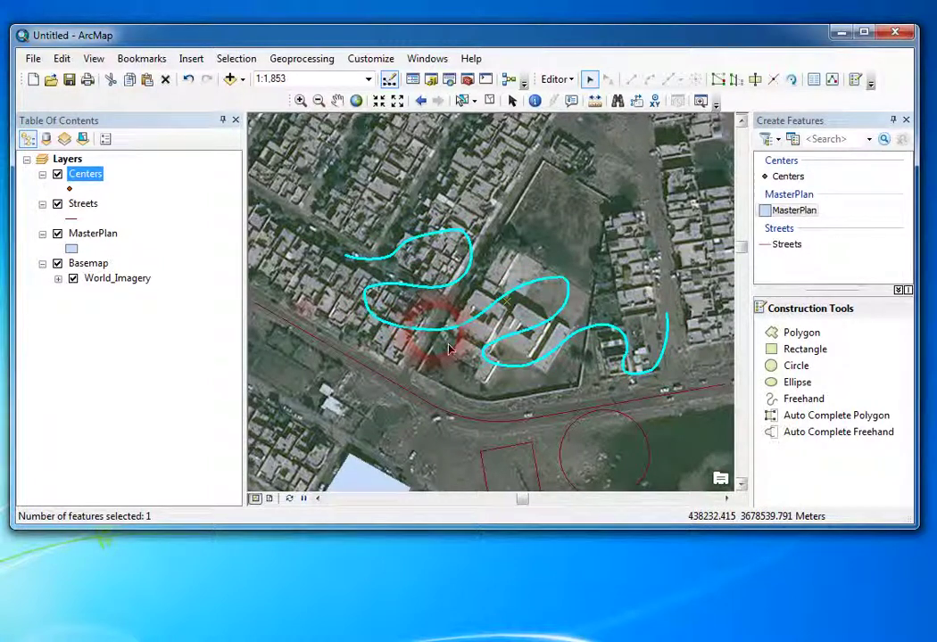
key(Delete)
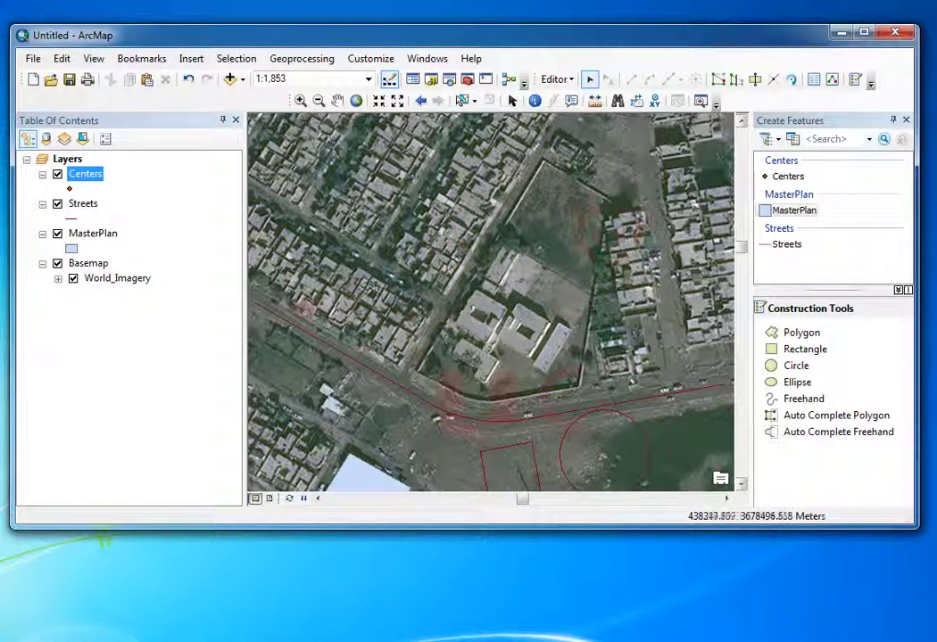
Step: Start a MasterPlan polygon with straight segments along the west, north, east and southeast walls of the compound north of the curved street
click(772, 333)
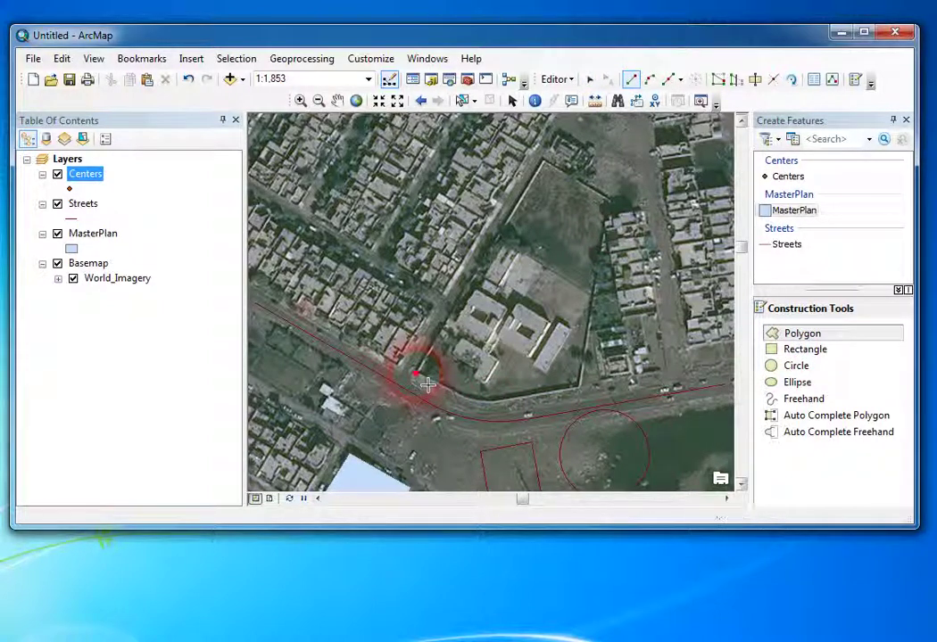
click(544, 160)
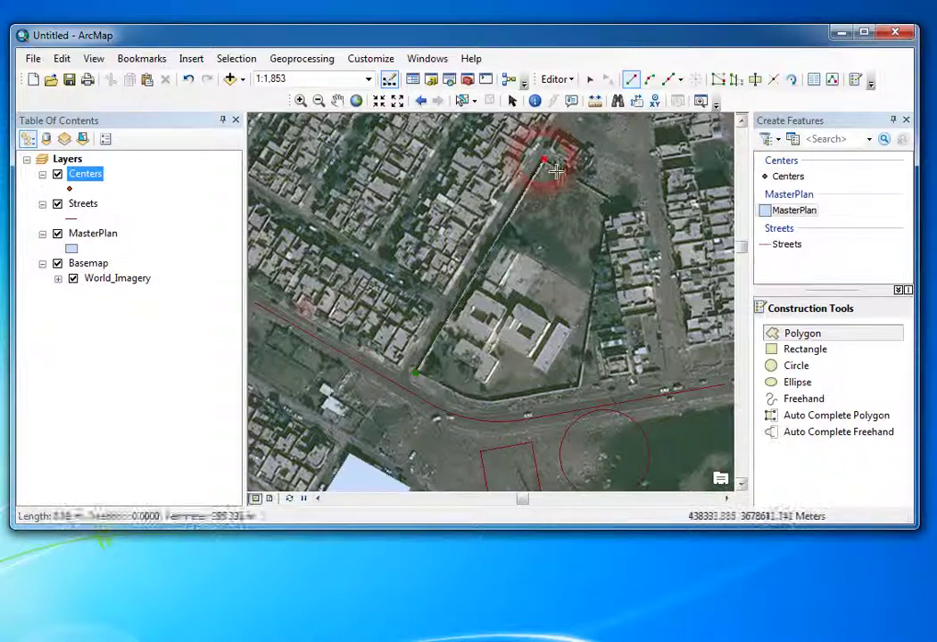
click(608, 200)
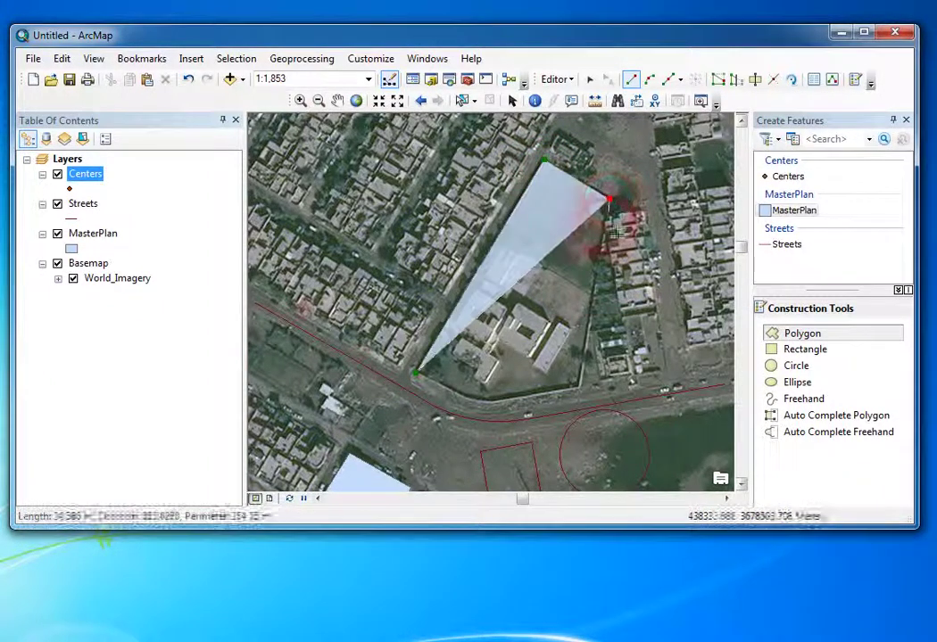
click(580, 388)
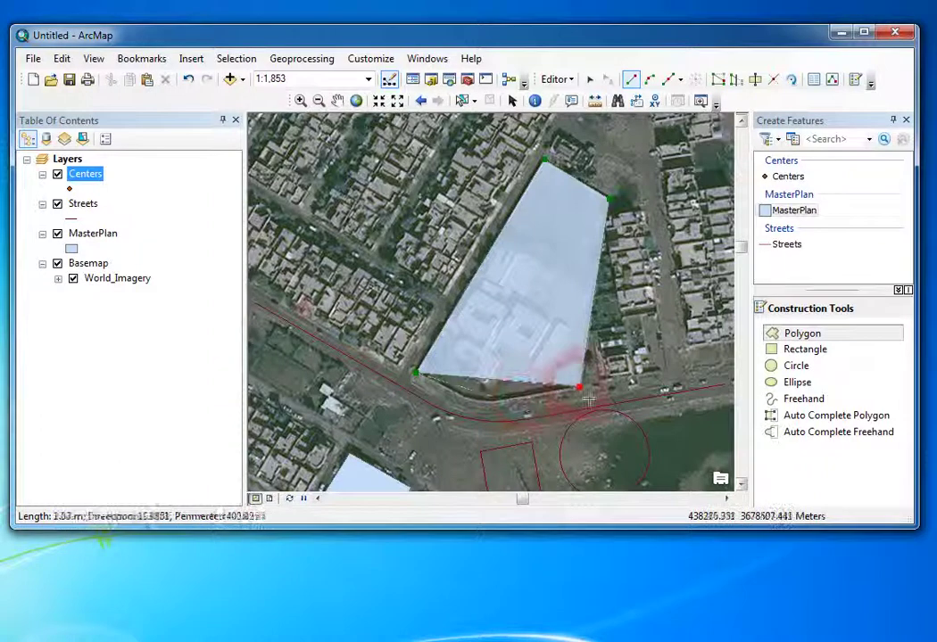
click(511, 397)
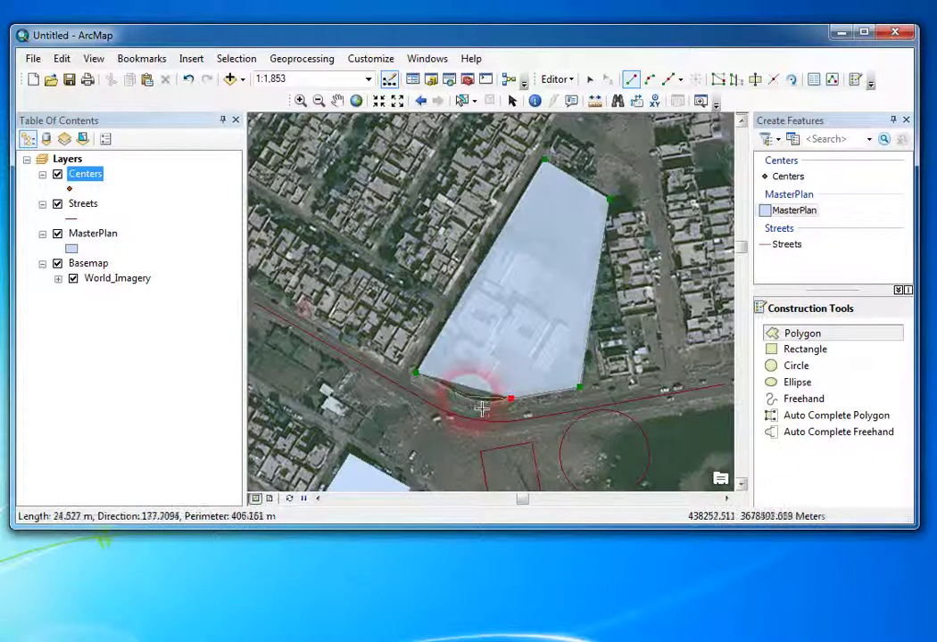
Step: Follow the compound's rounded south corner with an arc segment, close the polygon with a straight side, and finish the sketch
click(650, 82)
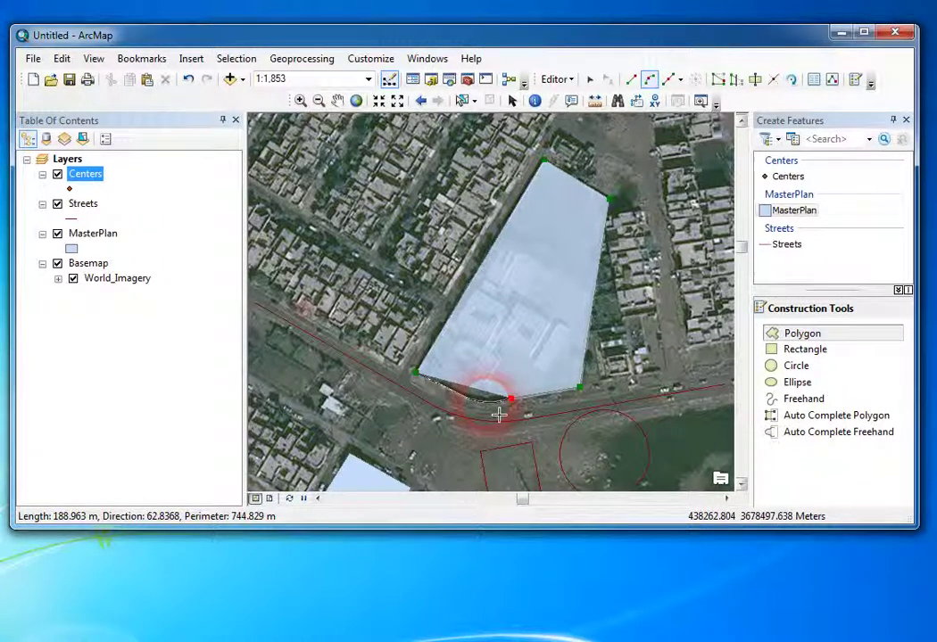
click(439, 453)
click(458, 412)
click(458, 397)
click(431, 389)
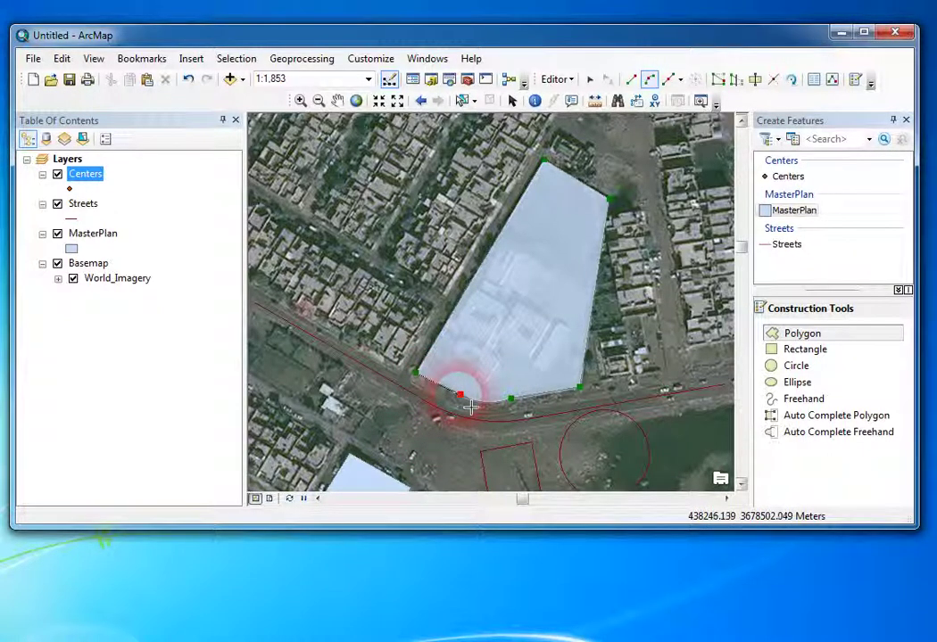
click(631, 80)
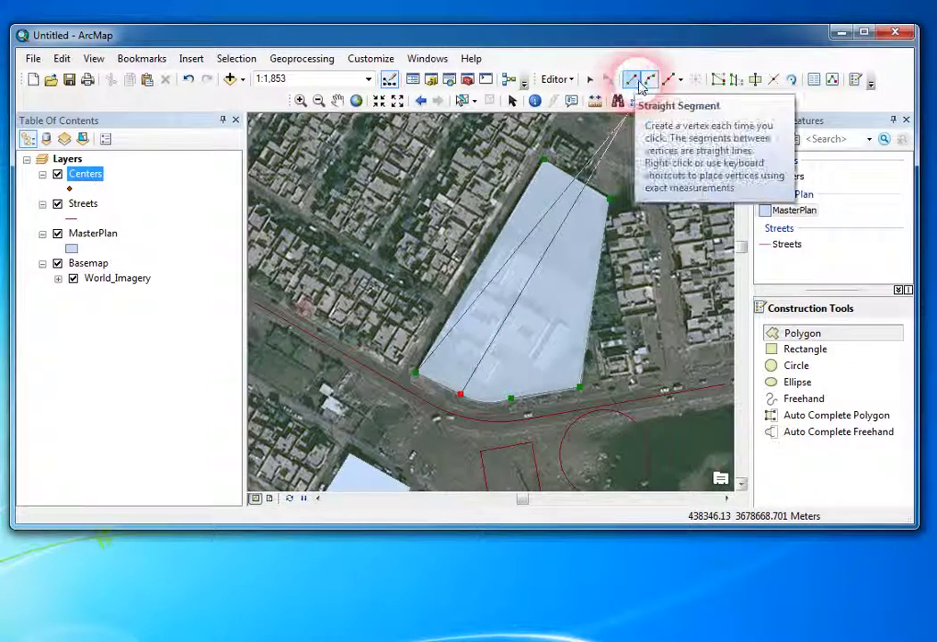
right_click(416, 374)
right_click(391, 199)
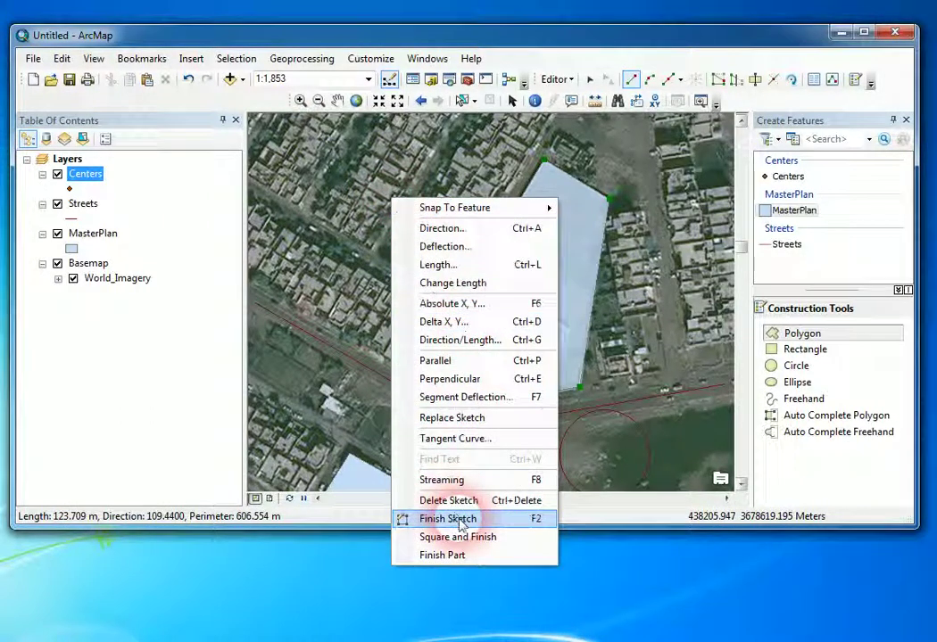
click(489, 589)
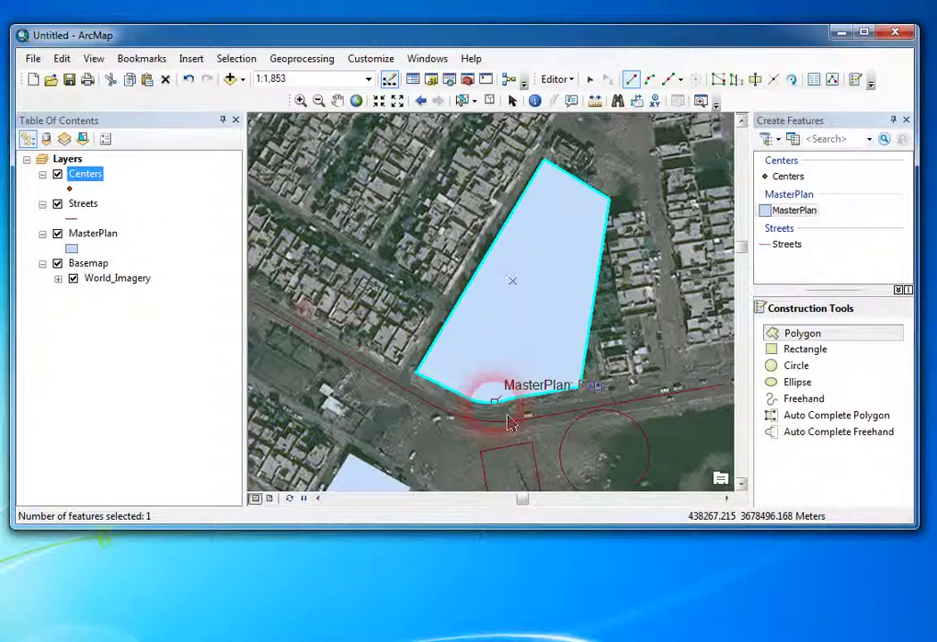
Step: Delete the bent Streets line that comes from the north and turns southeast along the main road, northwest of the compound
click(740, 123)
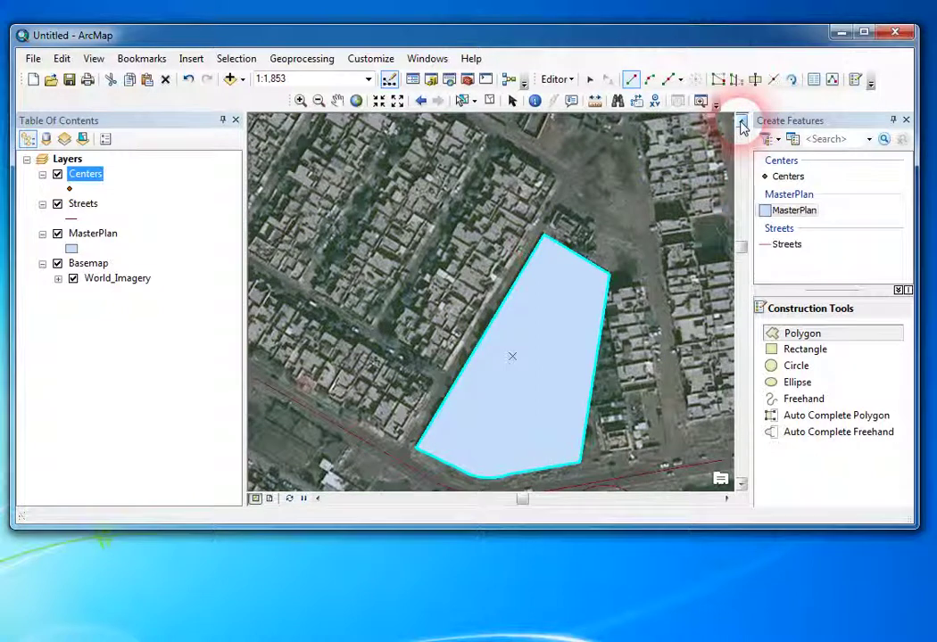
click(740, 123)
click(740, 123)
click(742, 124)
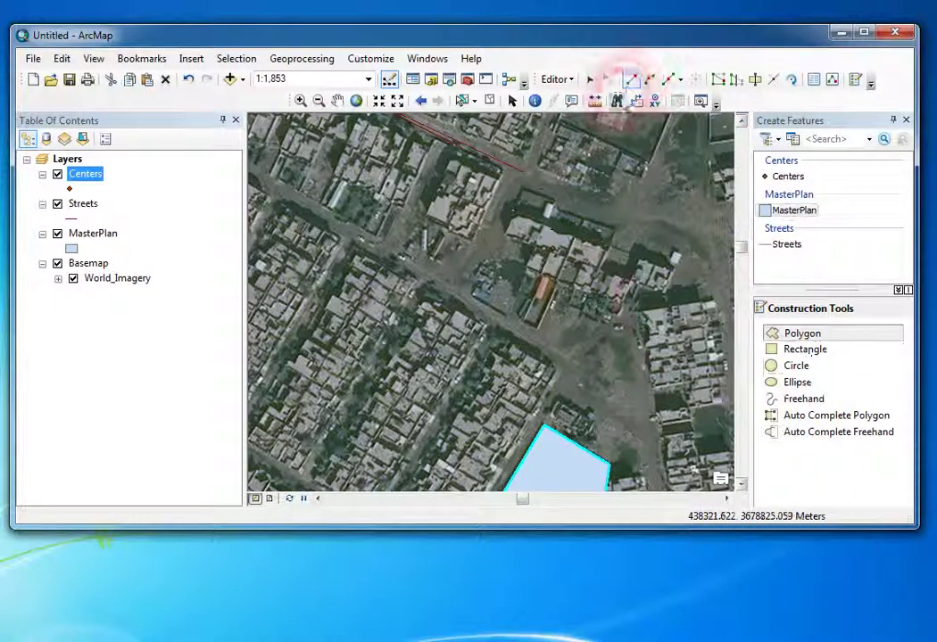
click(802, 333)
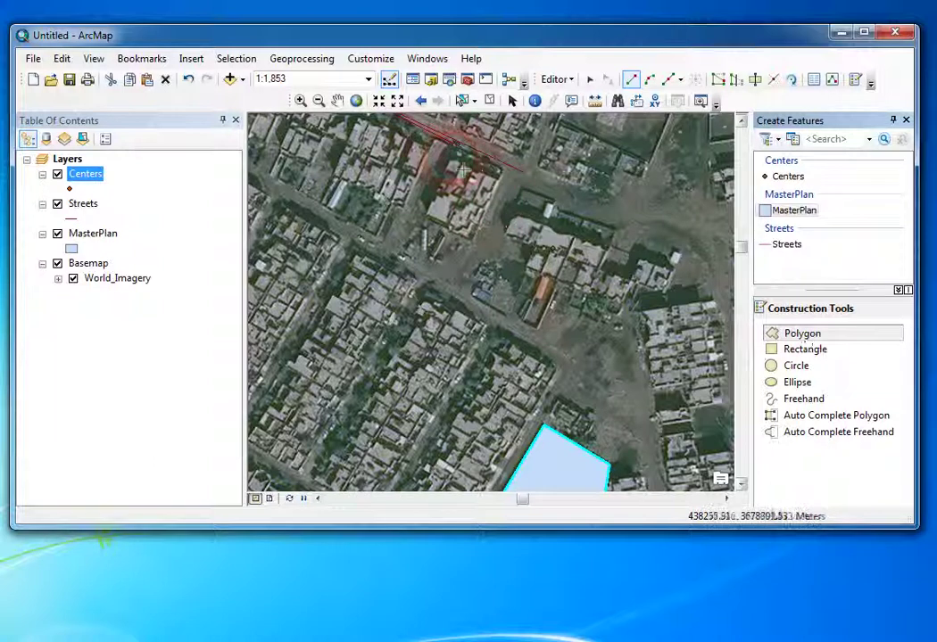
click(337, 100)
mouse_move(366, 183)
mouse_down()
mouse_move(560, 403)
mouse_move(578, 451)
mouse_up()
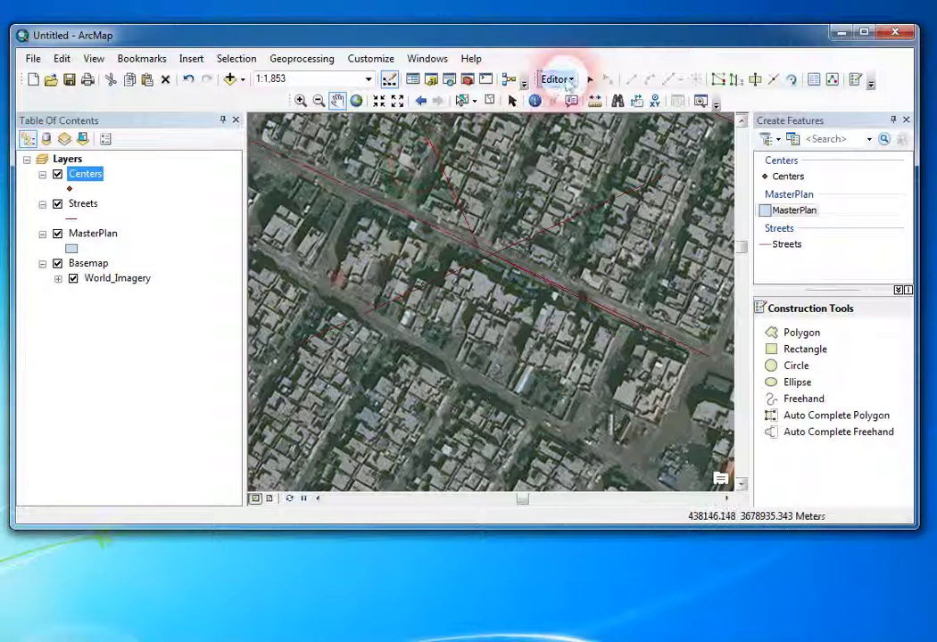
click(589, 78)
click(511, 297)
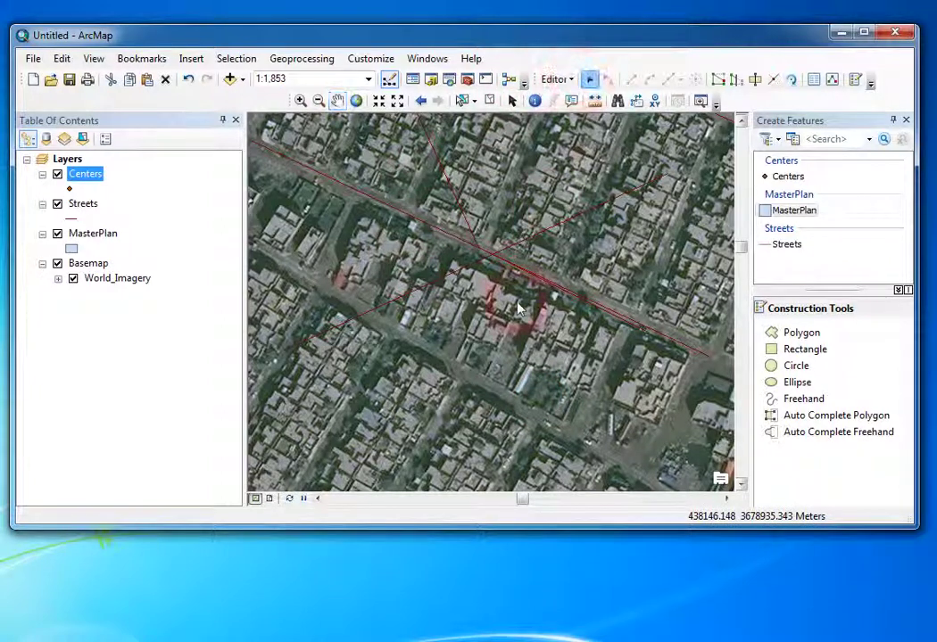
click(626, 328)
click(657, 347)
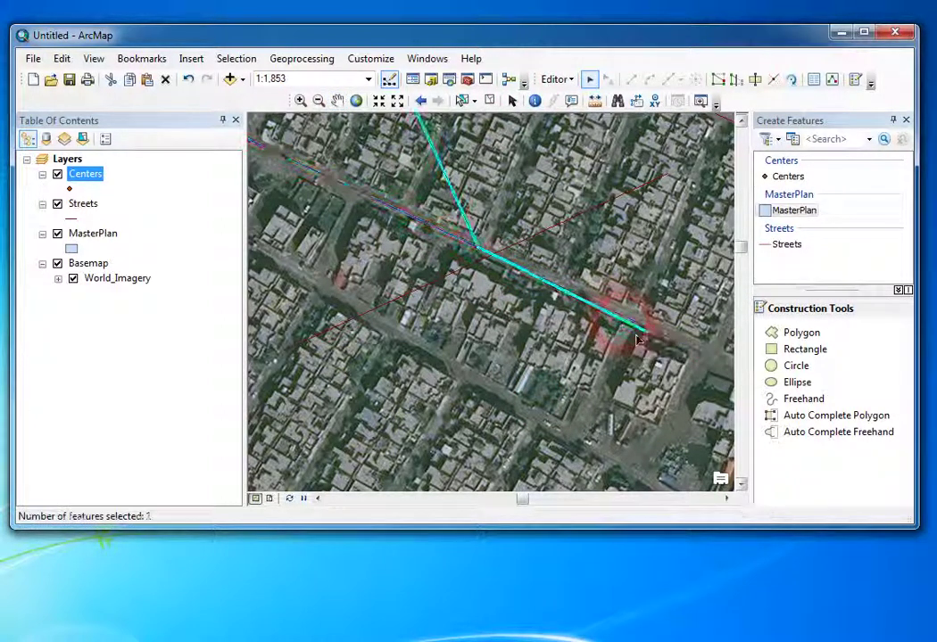
click(631, 332)
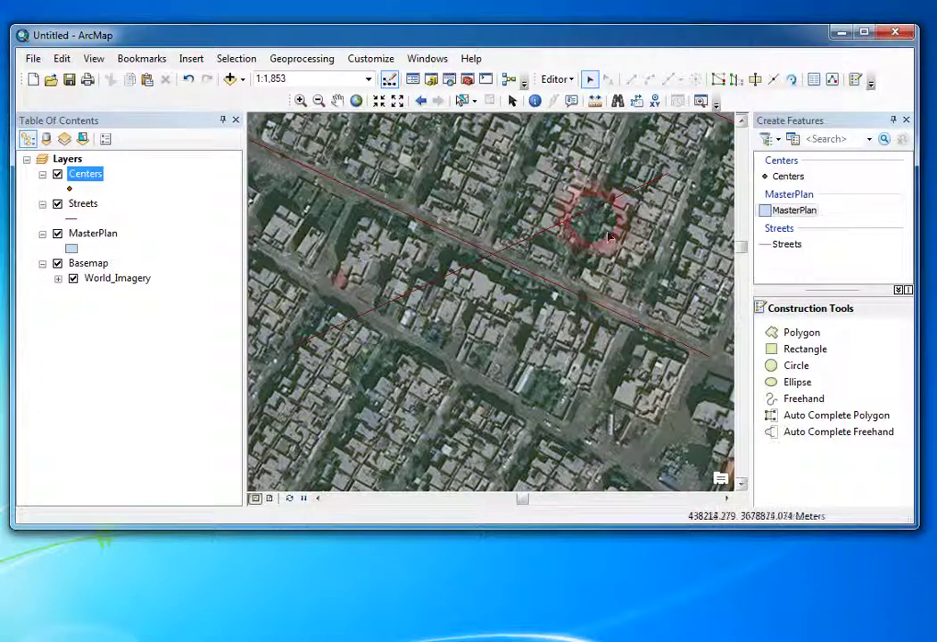
Step: Delete the diagonal Streets line crossing the main road from southwest to northeast, and narrow the Table Of Contents to widen the map
click(597, 209)
key(Delete)
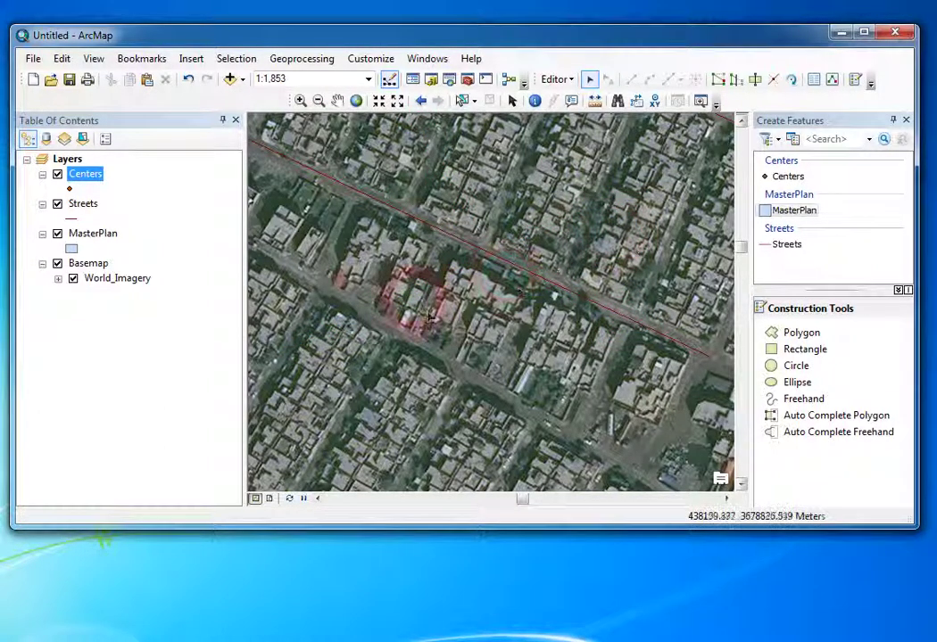
drag(236, 255, 129, 264)
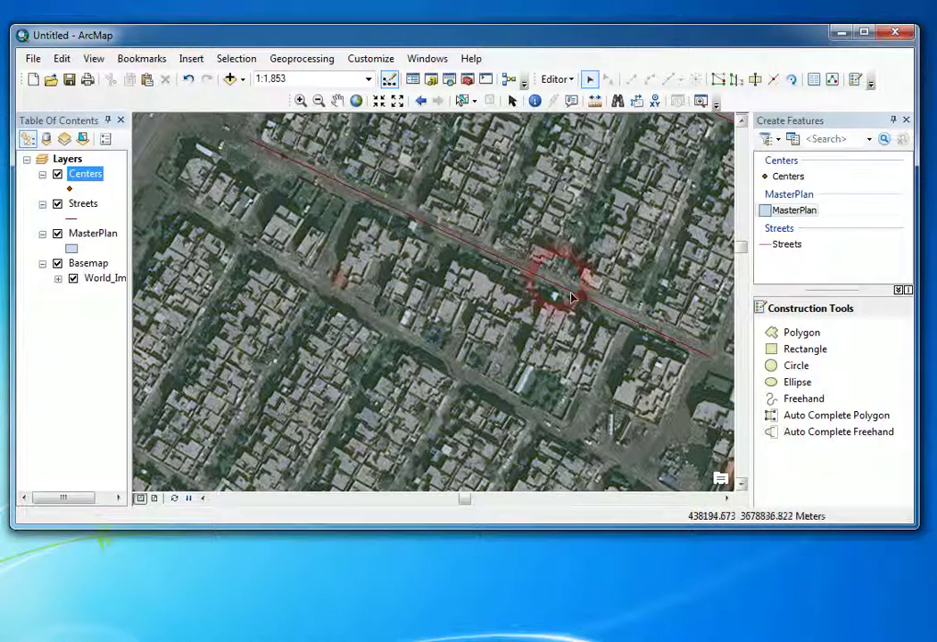
Step: Start a straight-segment MasterPlan polygon at the northeast corner of the long block south of the main-road Streets line
click(803, 334)
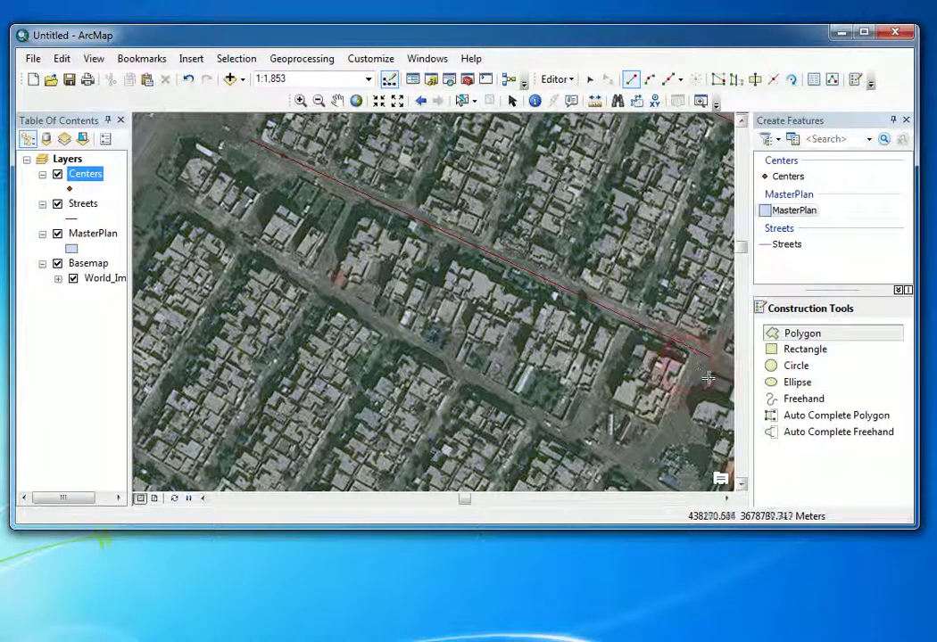
click(300, 101)
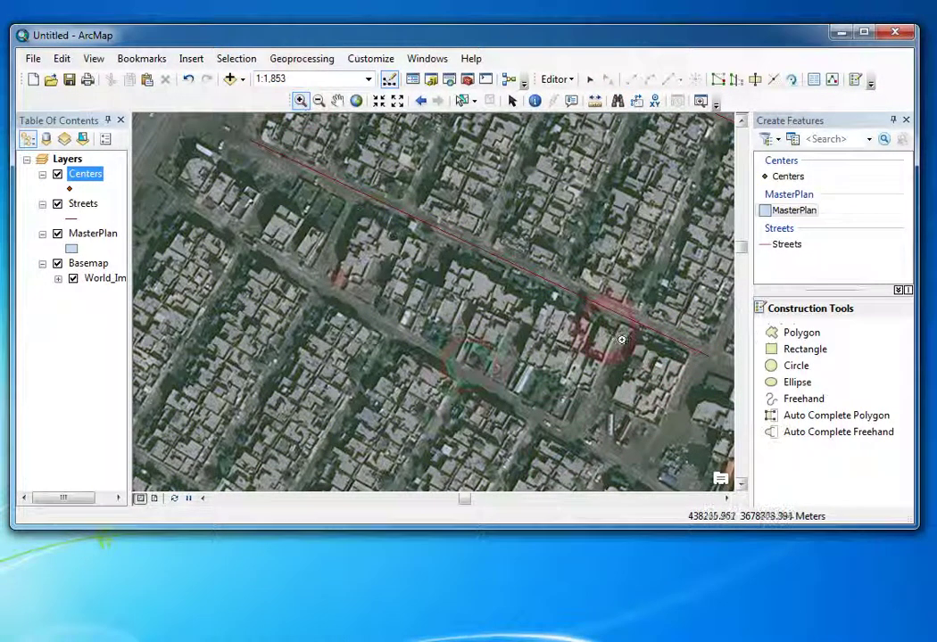
click(718, 443)
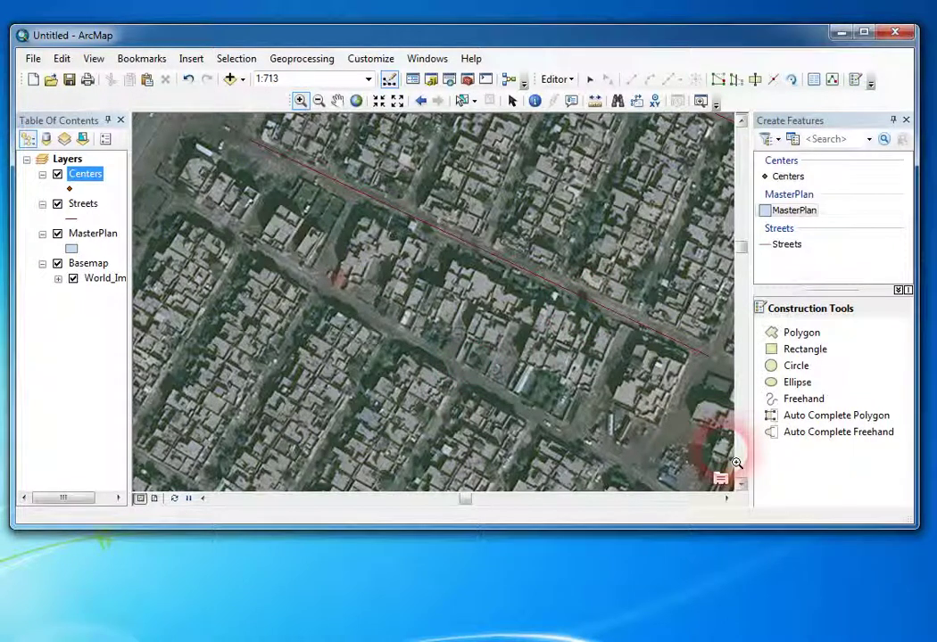
click(622, 379)
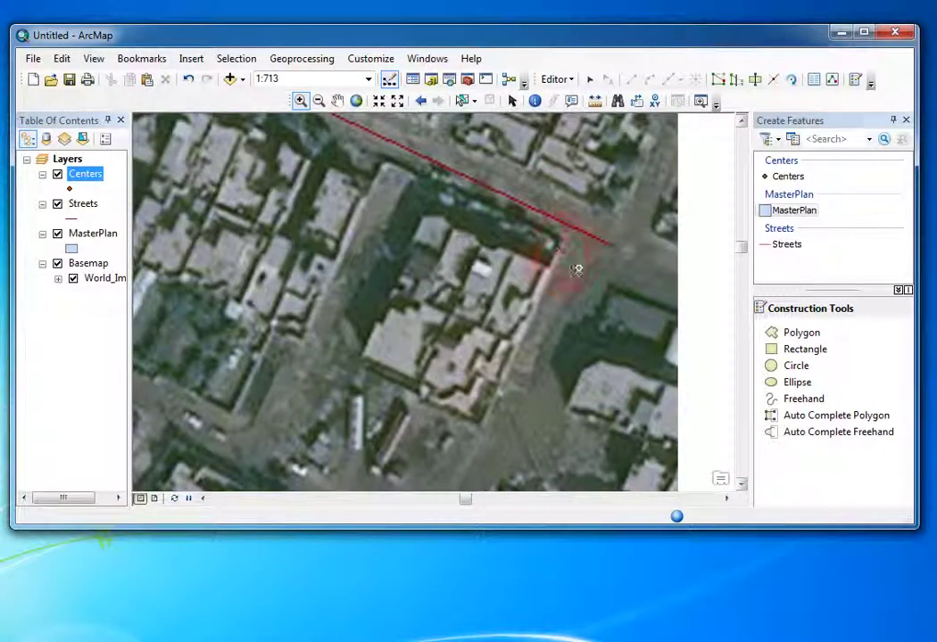
drag(576, 271, 578, 259)
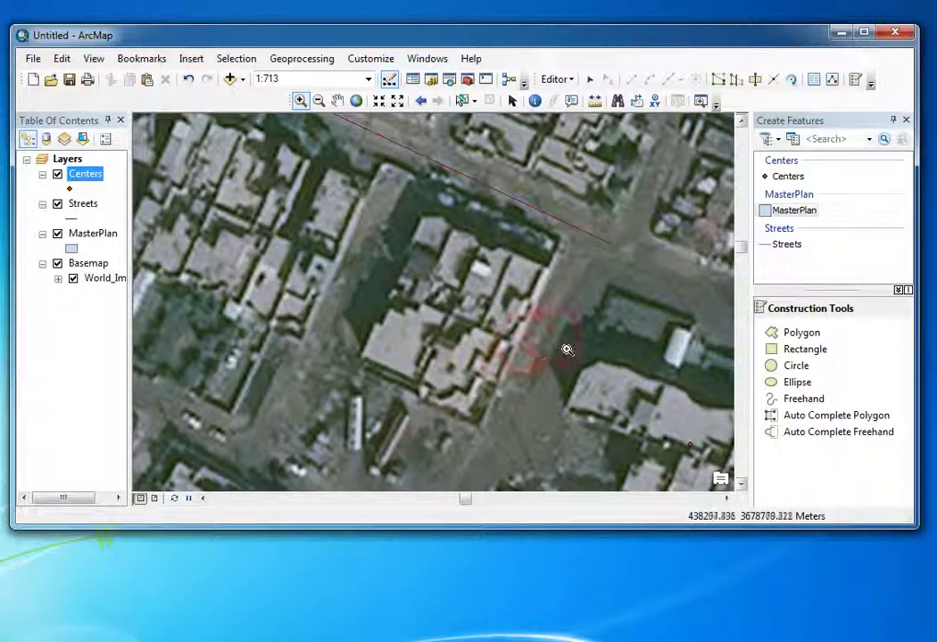
click(802, 333)
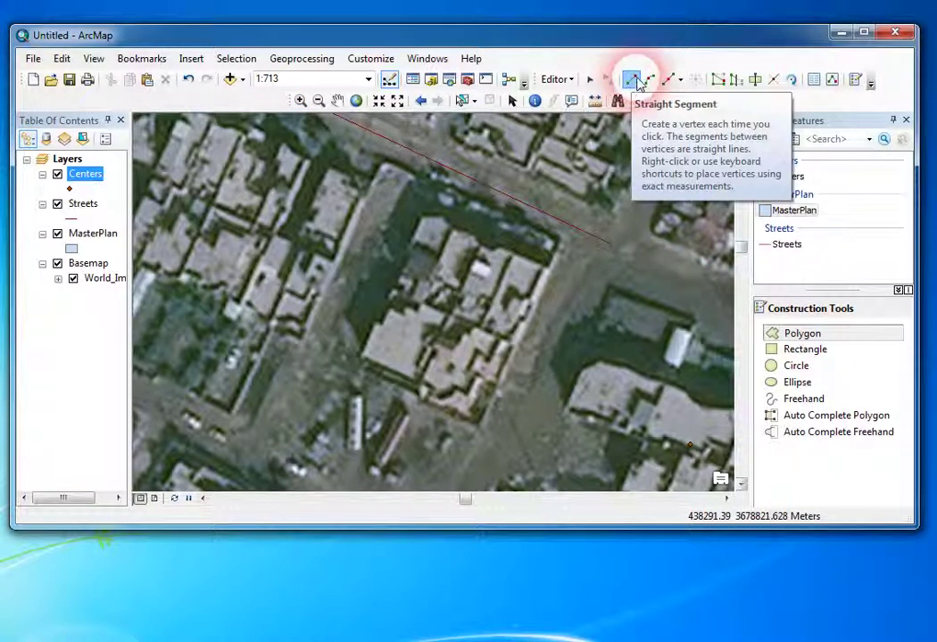
click(560, 240)
click(444, 330)
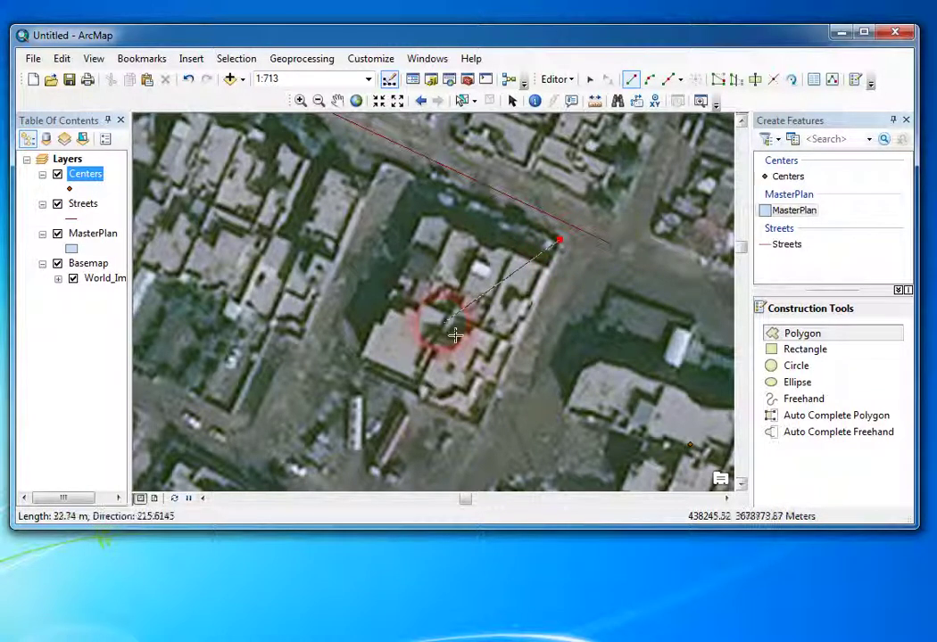
click(420, 102)
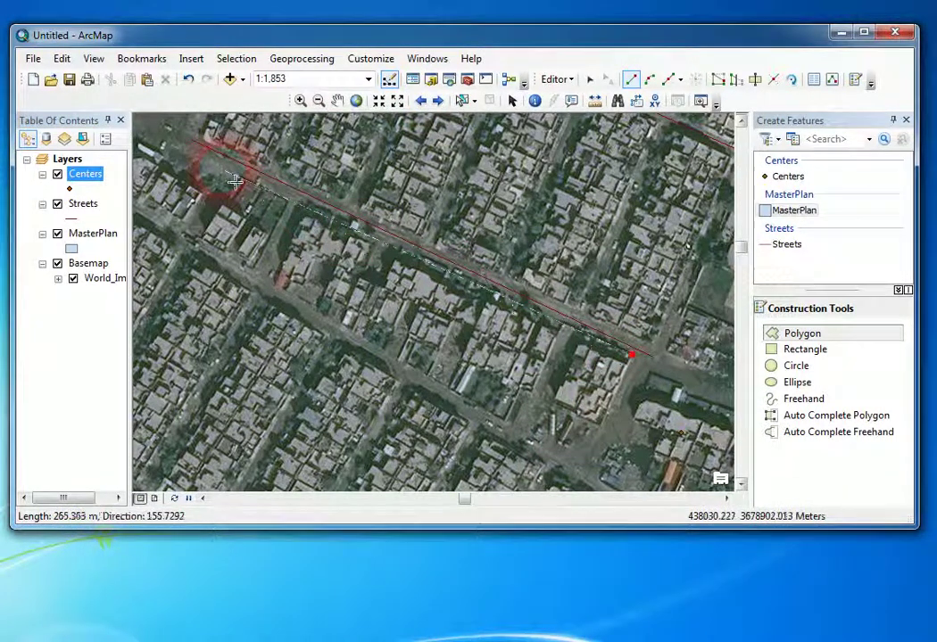
Step: Draw the block's long north side parallel to the Streets line, add its west and south corners, and finish the MasterPlan polygon
right_click(435, 260)
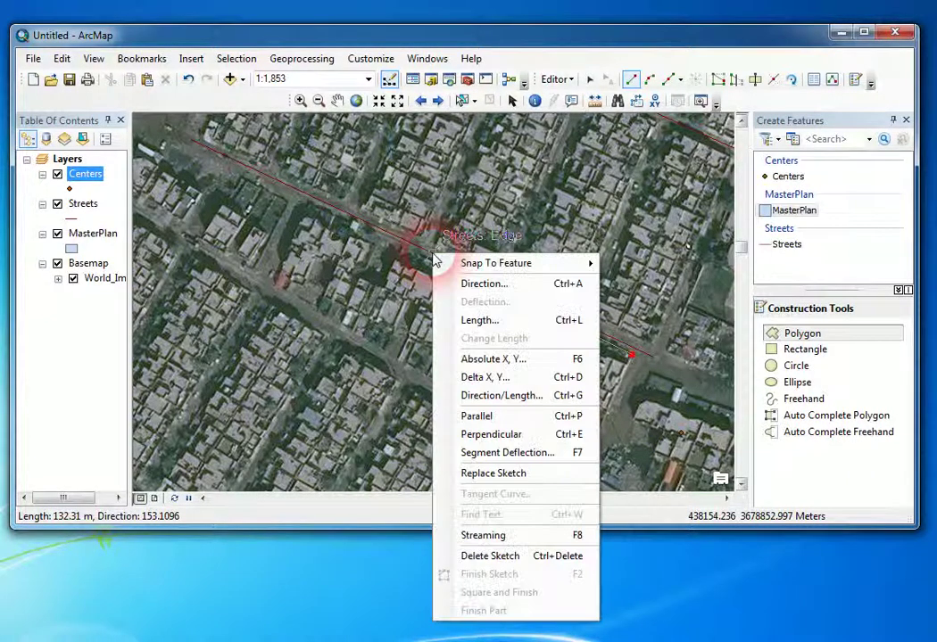
click(499, 417)
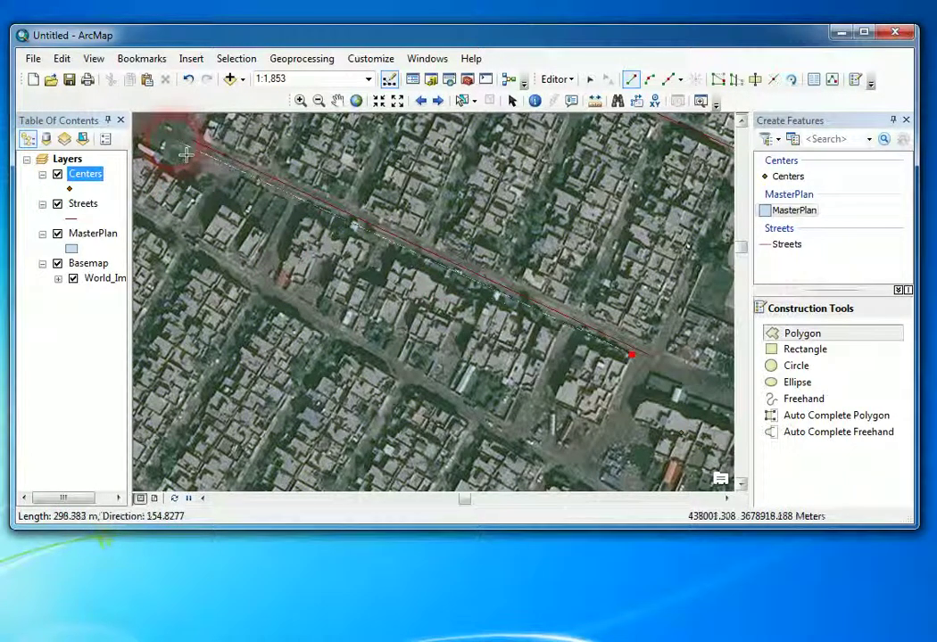
click(181, 148)
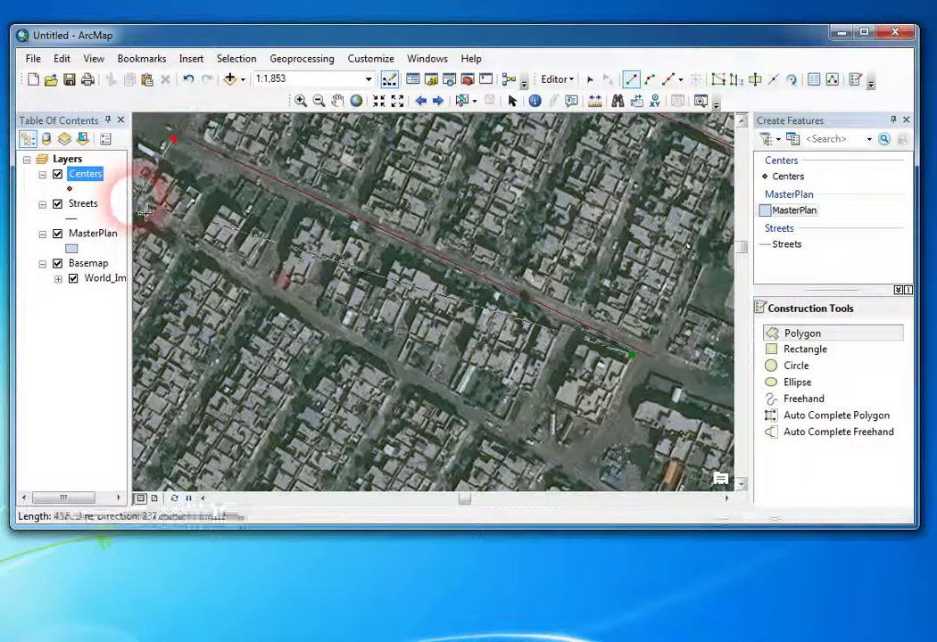
click(137, 204)
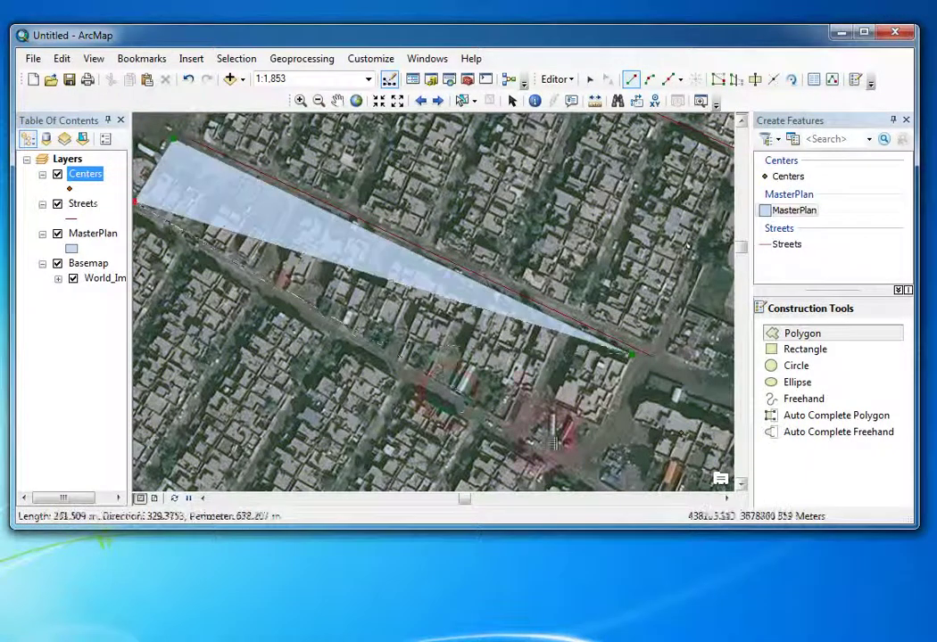
double_click(582, 466)
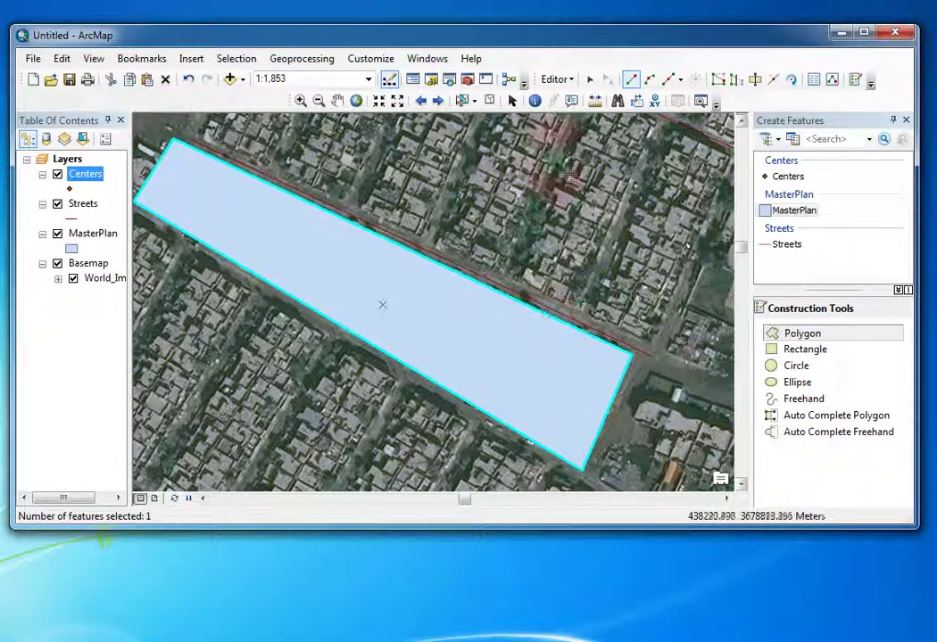
Step: Delete the V-shaped Streets line that crosses the street north of the long MasterPlan block
click(740, 119)
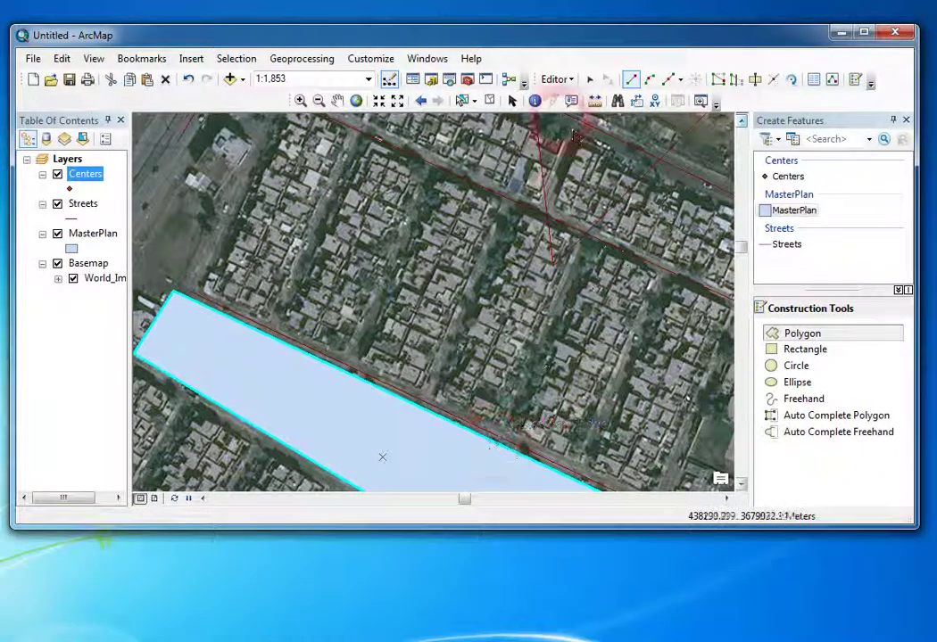
click(589, 80)
click(558, 256)
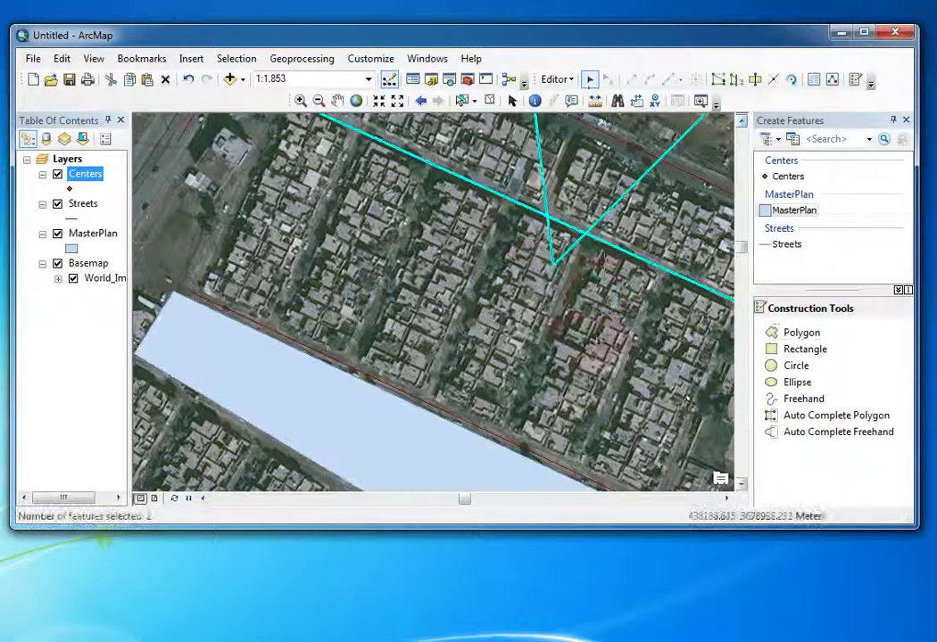
click(620, 197)
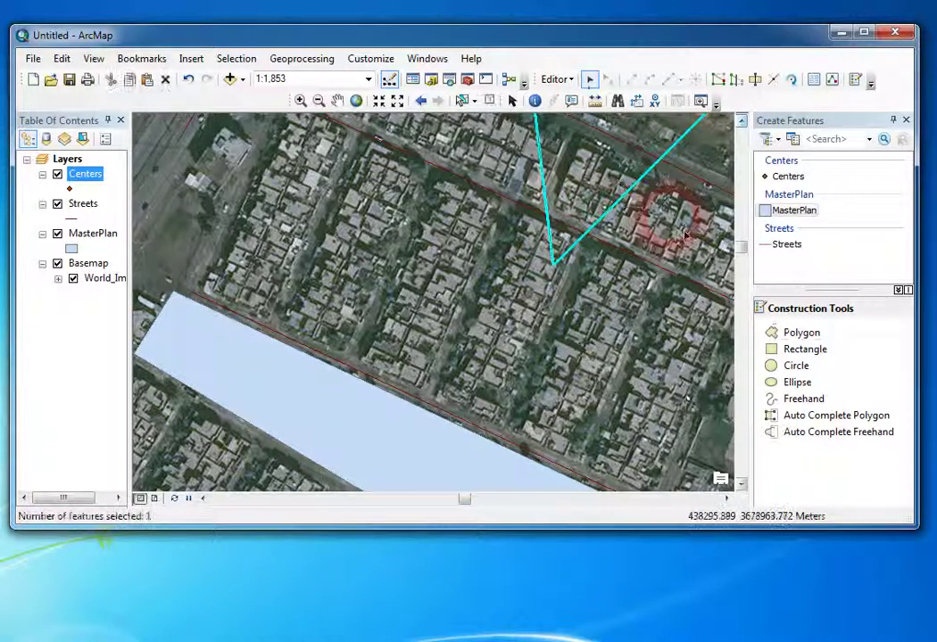
key(Delete)
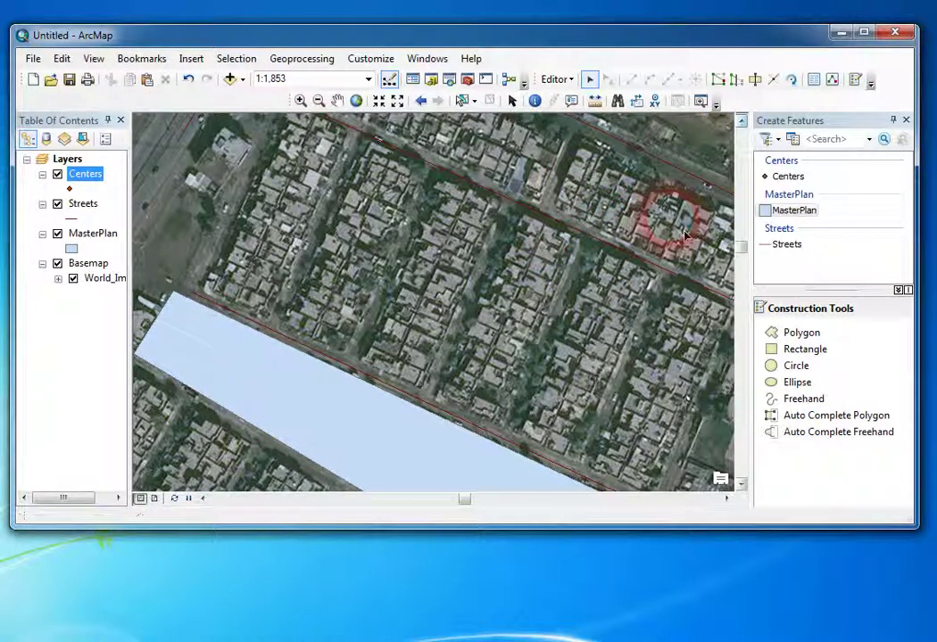
Step: Start a MasterPlan polygon on the narrow housing block between the two streets, drawing its north side parallel to the northern Streets line
click(301, 100)
drag(605, 401, 691, 493)
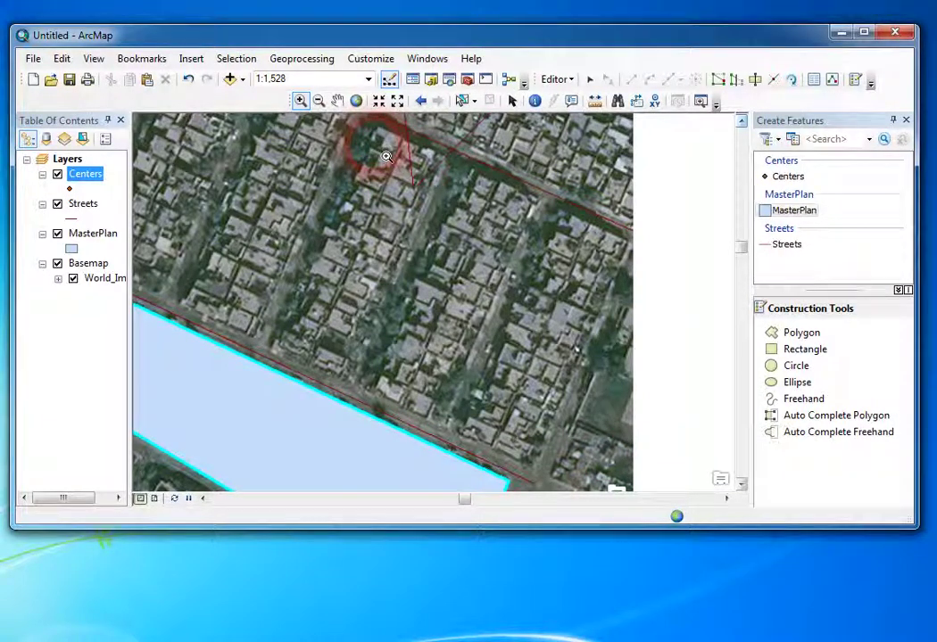
key(Up)
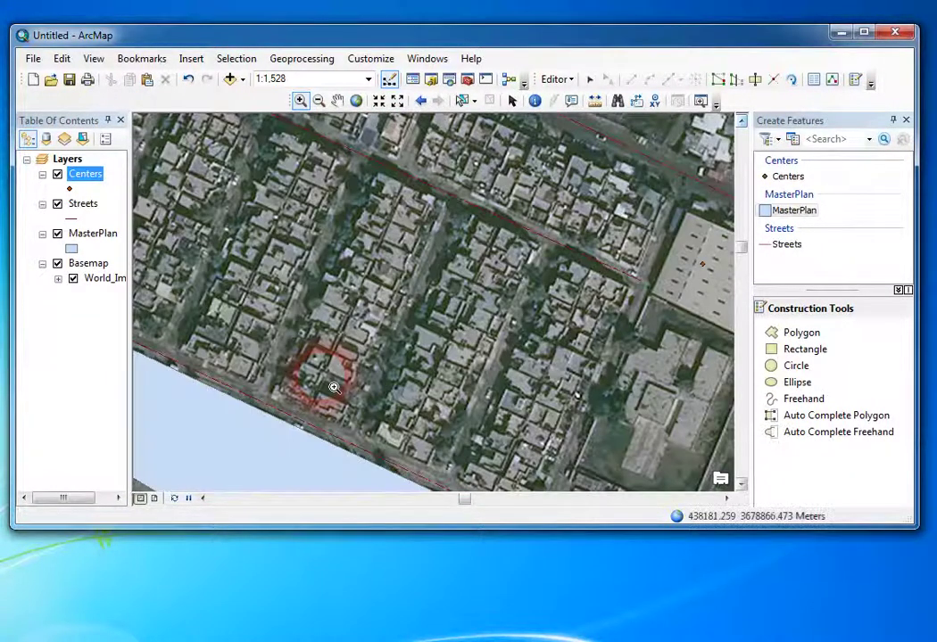
drag(333, 388, 414, 257)
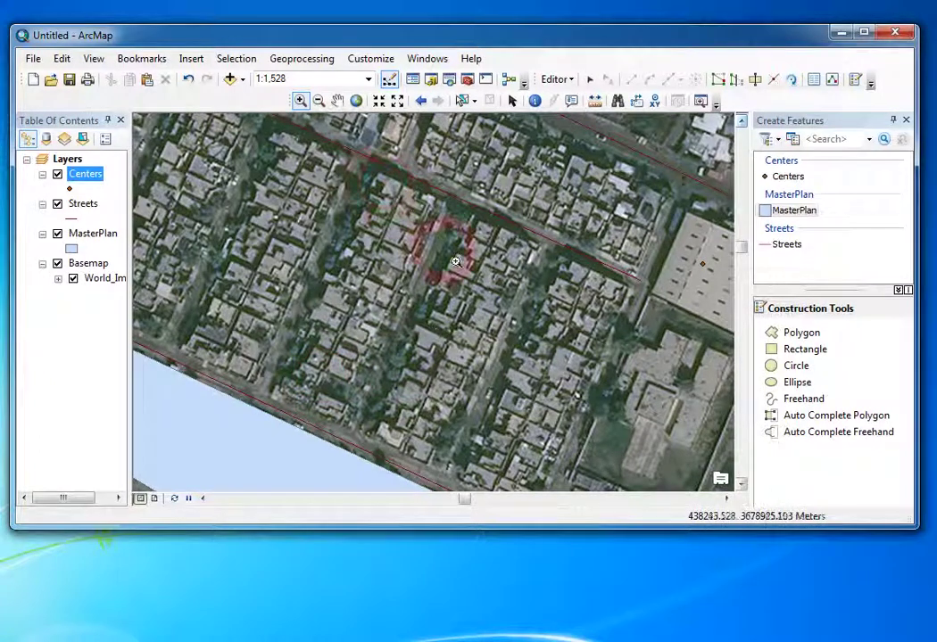
scroll(562, 486, up, 2)
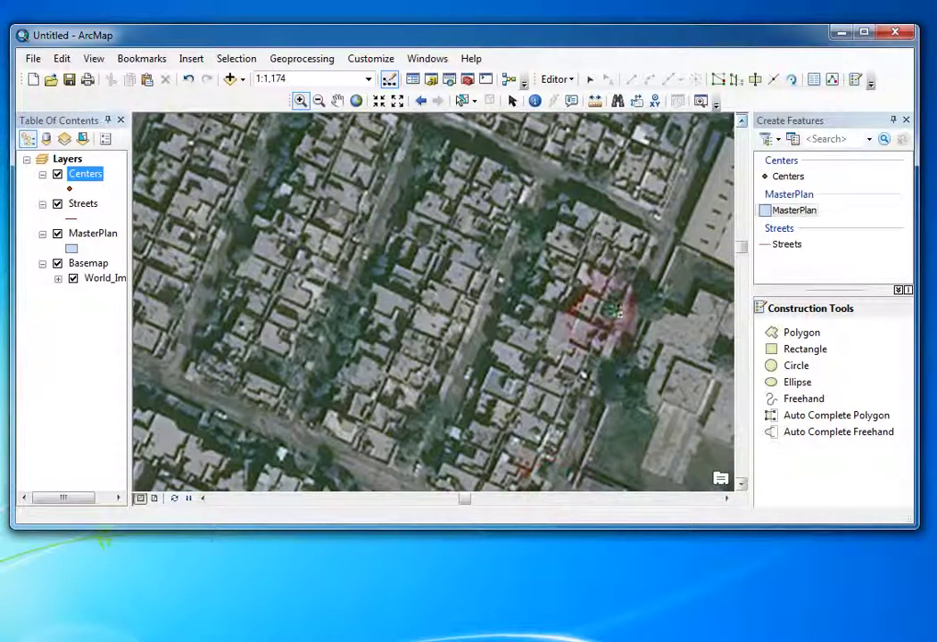
click(814, 333)
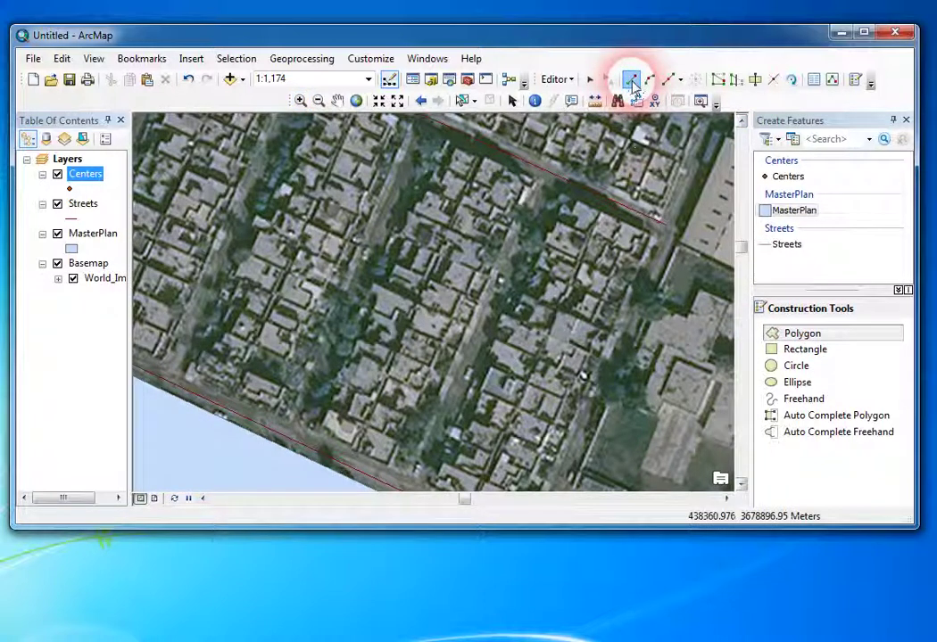
click(530, 187)
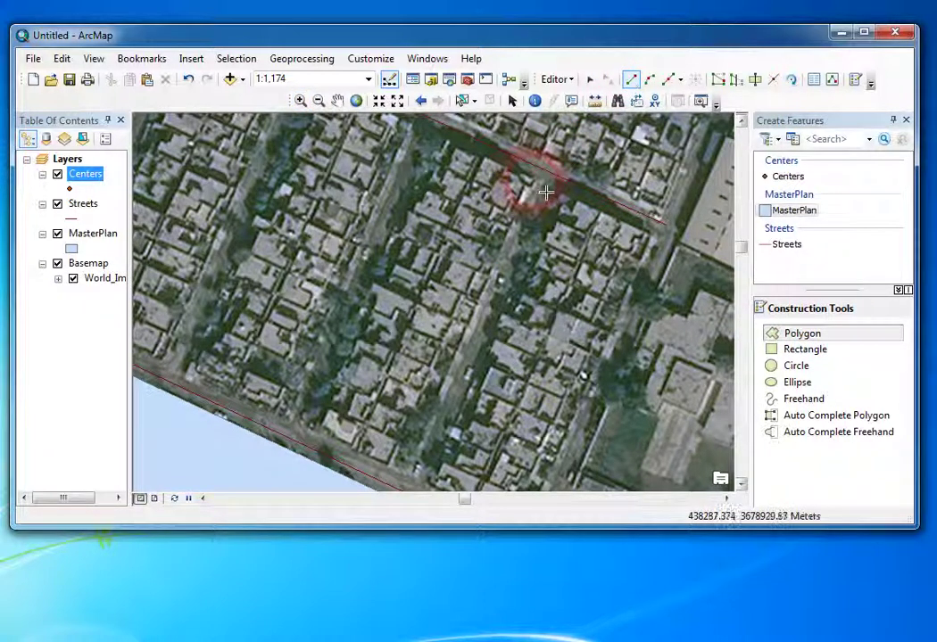
right_click(511, 160)
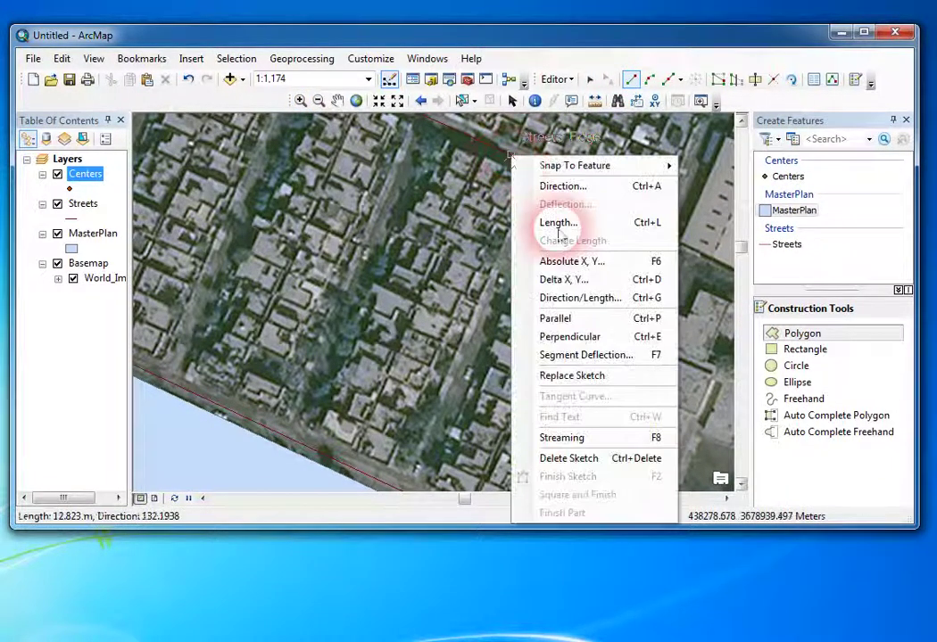
click(559, 299)
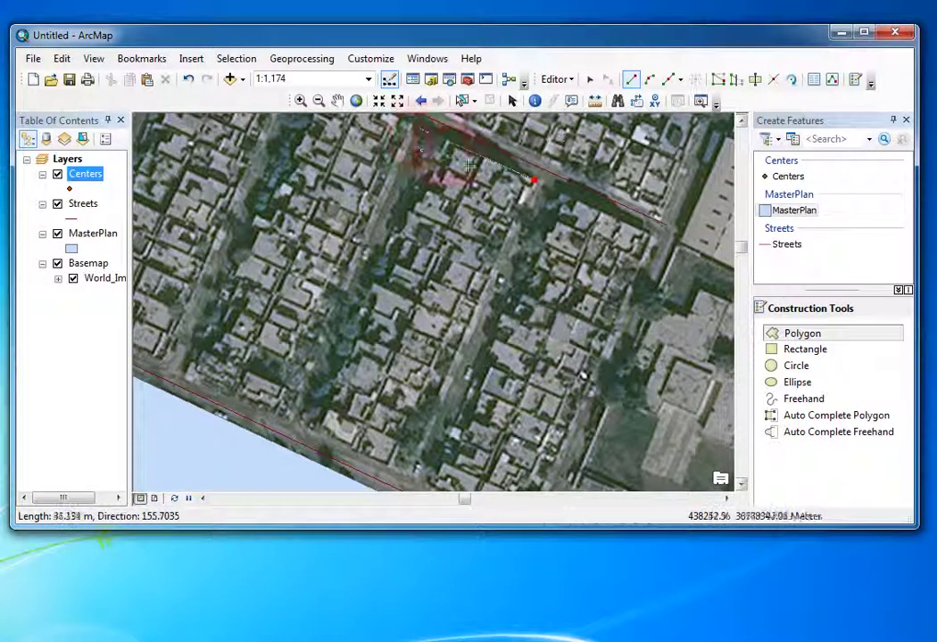
click(430, 138)
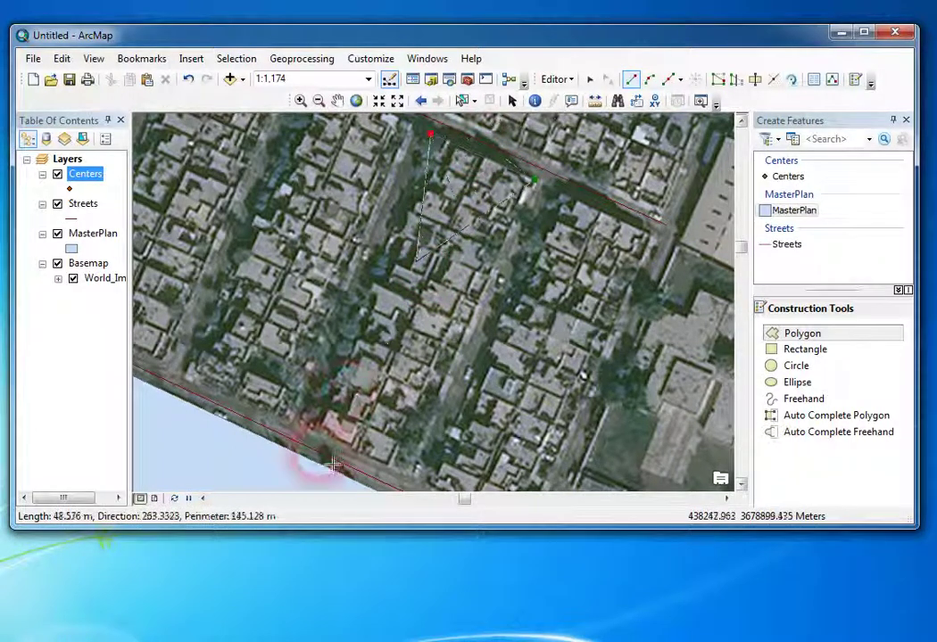
Step: Draw the block's west side perpendicular to the southern Streets line and its south side parallel to that line, then finish the polygon
right_click(278, 440)
click(352, 249)
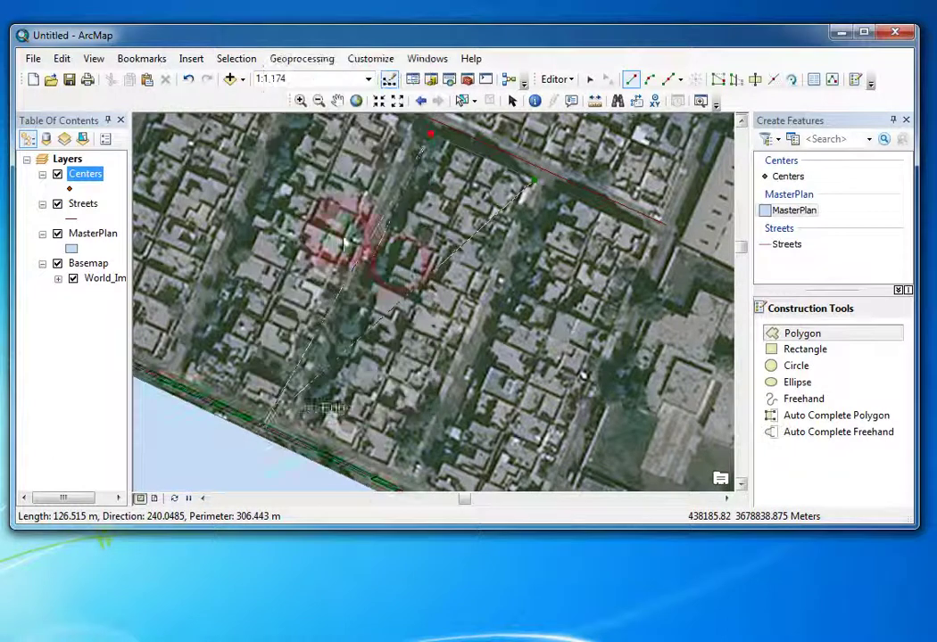
click(346, 446)
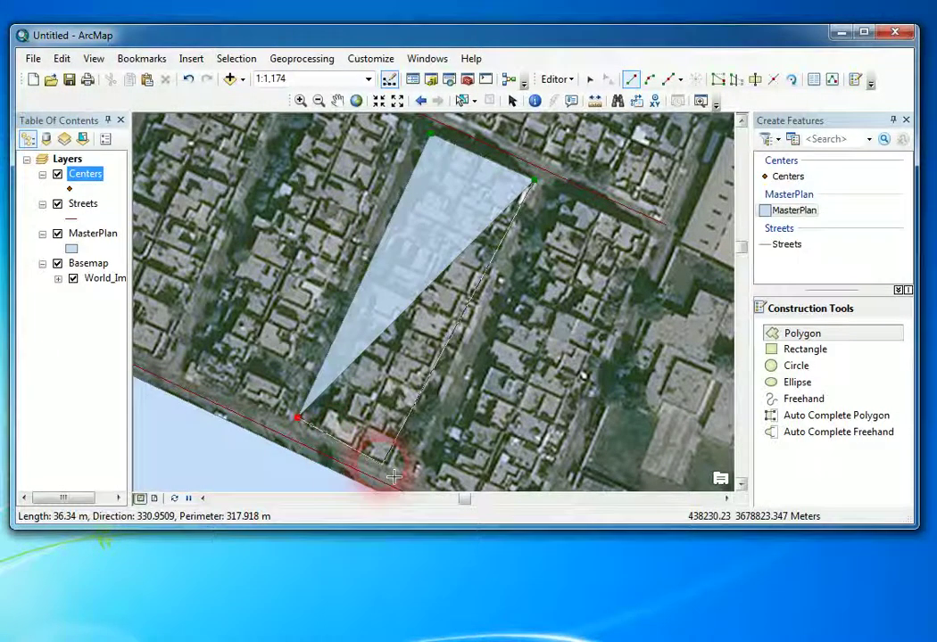
right_click(319, 456)
click(384, 268)
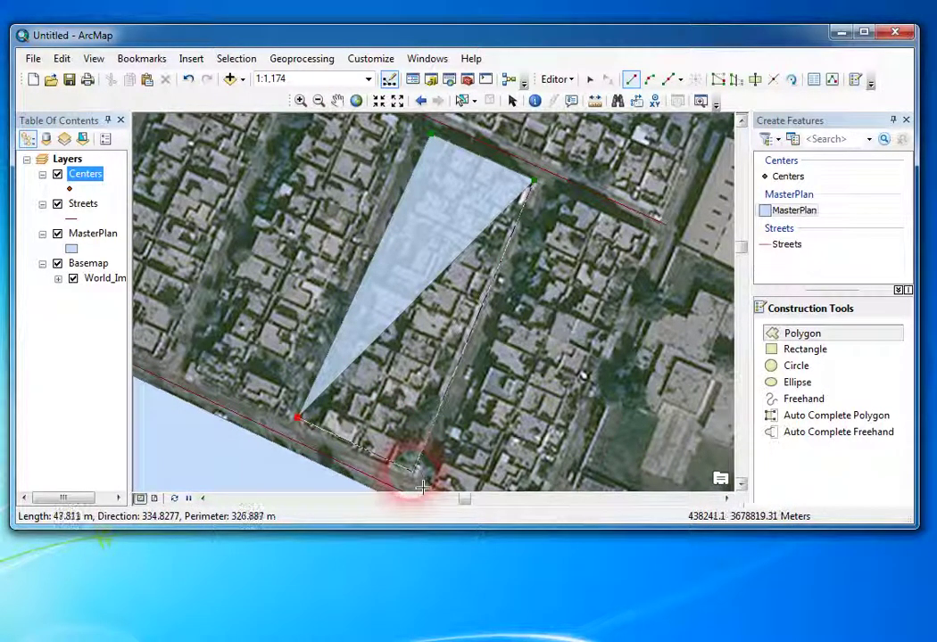
double_click(423, 486)
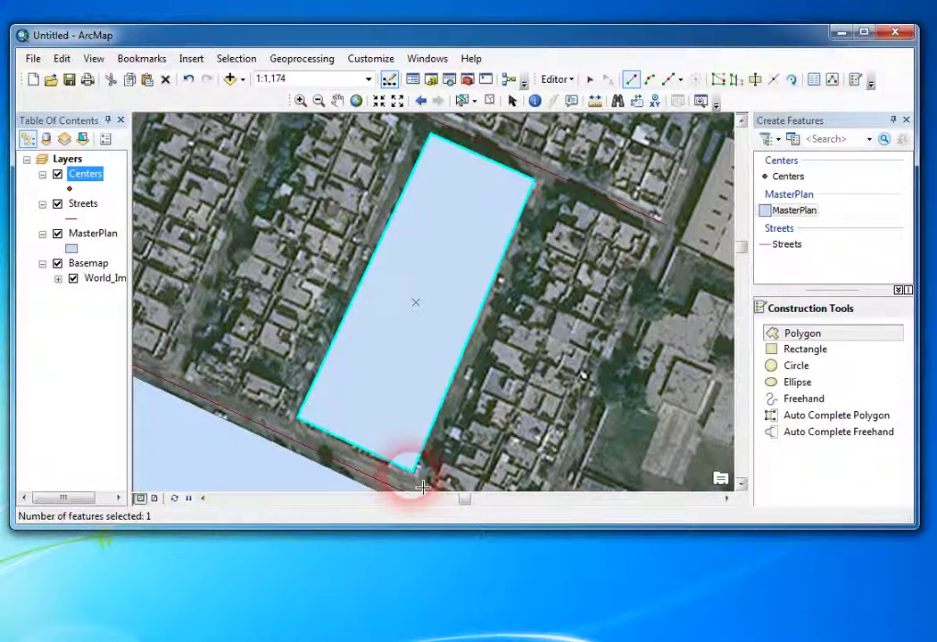
click(444, 257)
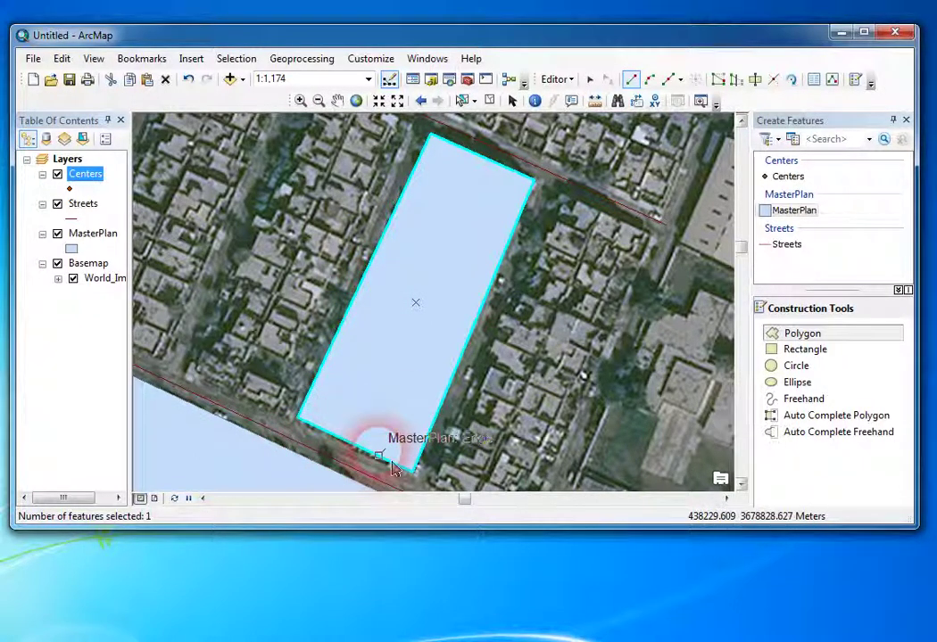
click(471, 158)
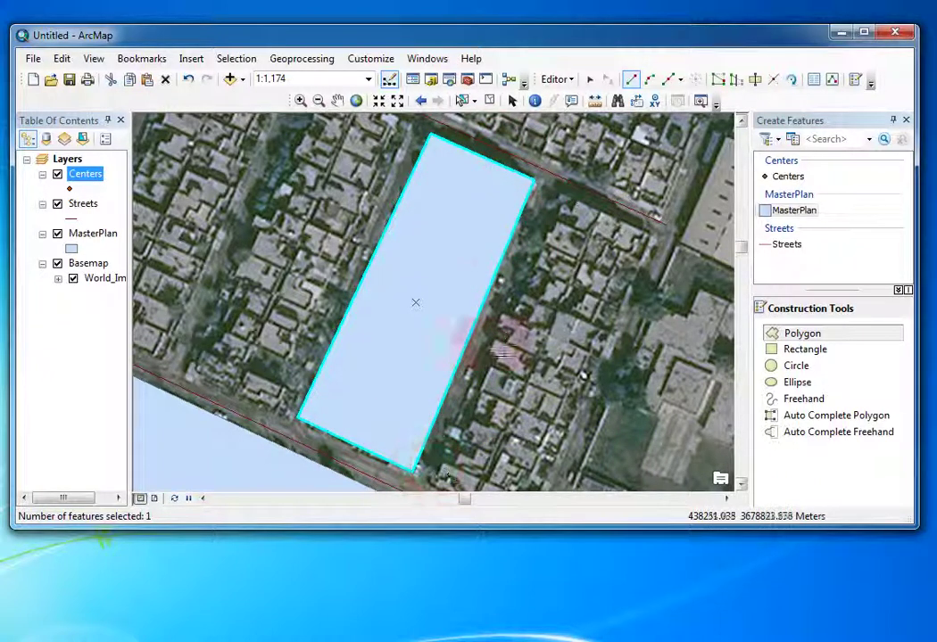
click(741, 121)
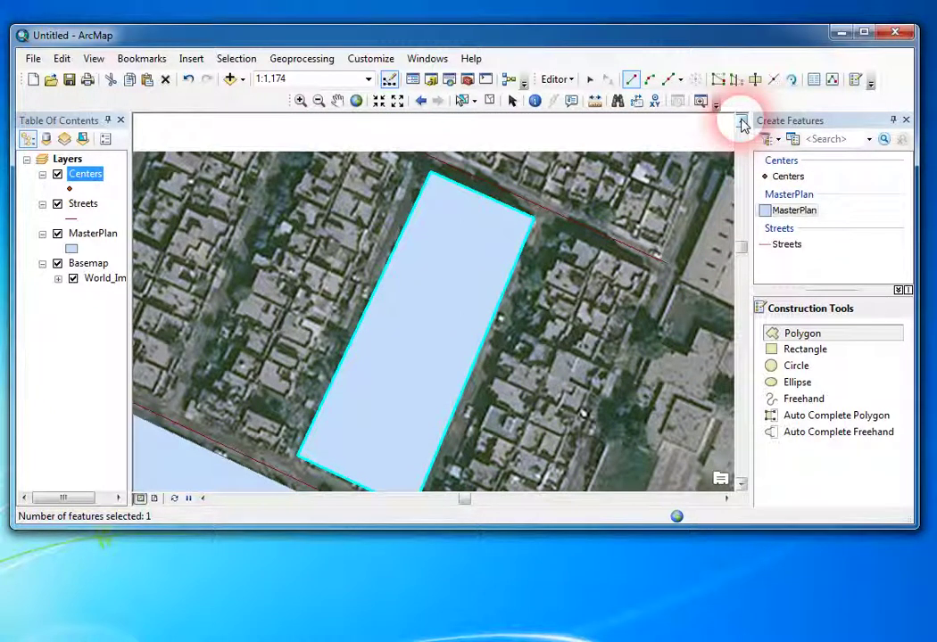
Step: Draw a MasterPlan rectangle about 118 m by 43 m over the housing block immediately west of the selected block polygon
click(741, 120)
click(741, 120)
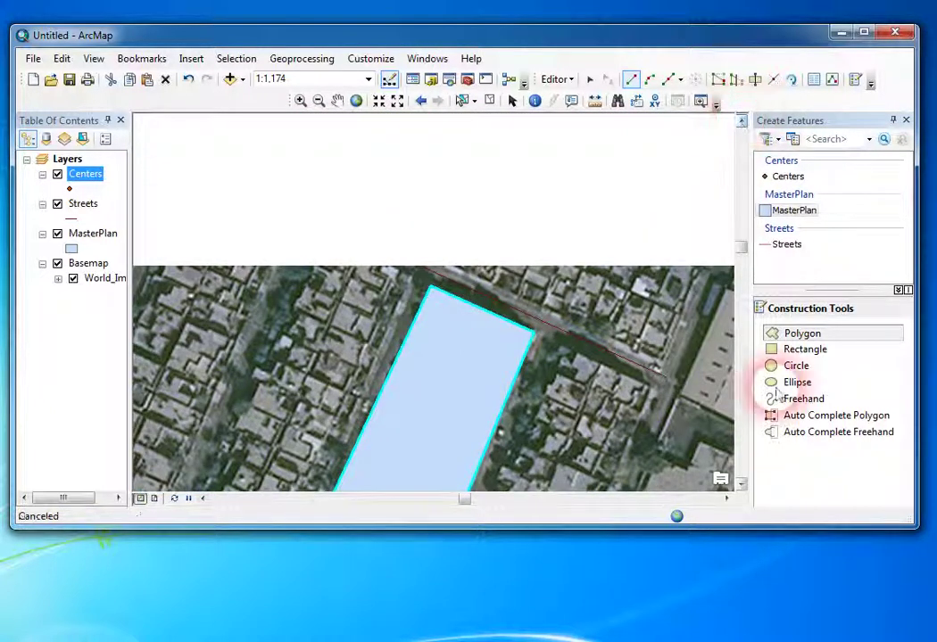
click(807, 350)
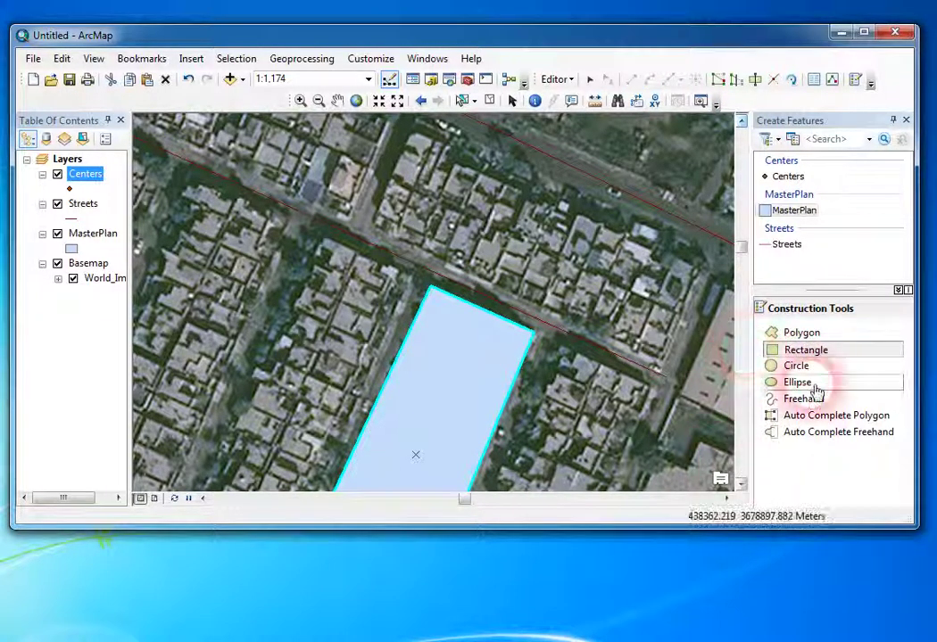
click(817, 351)
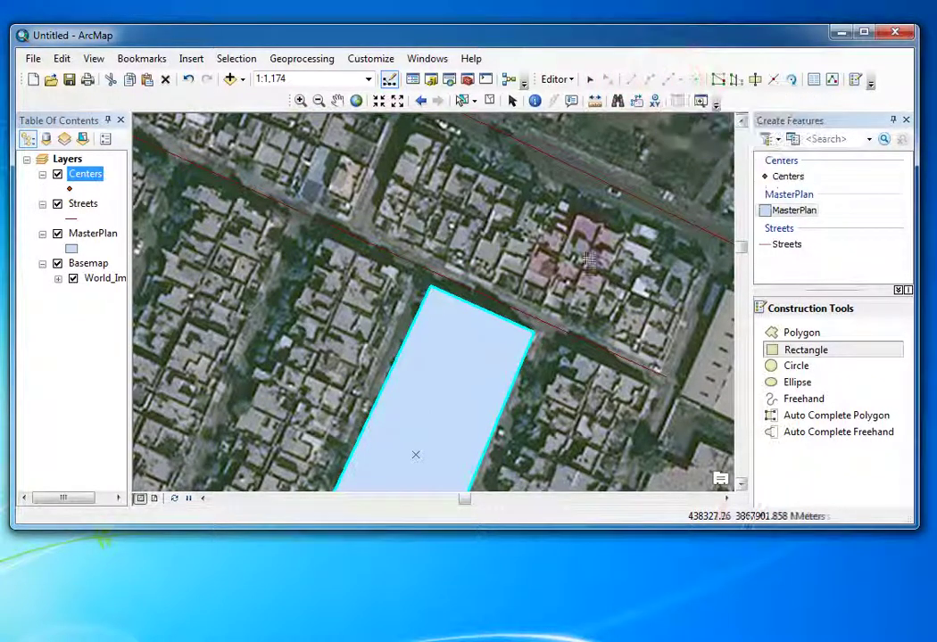
click(742, 483)
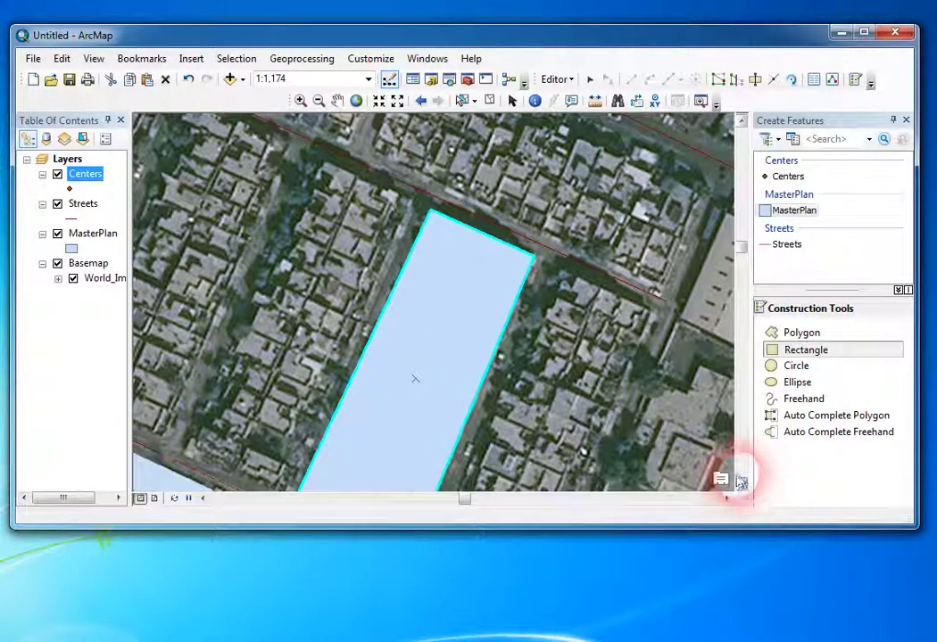
click(807, 353)
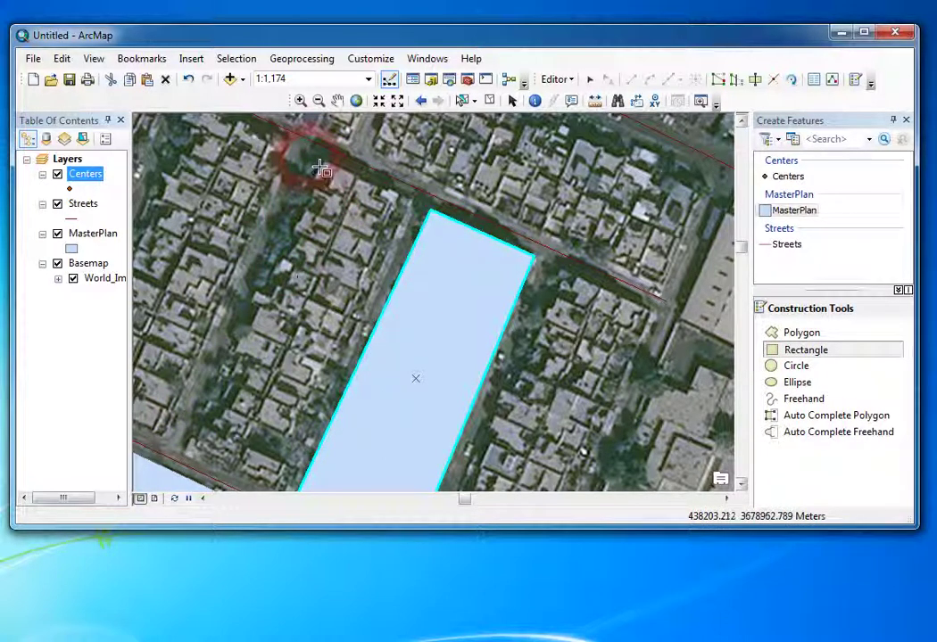
click(283, 259)
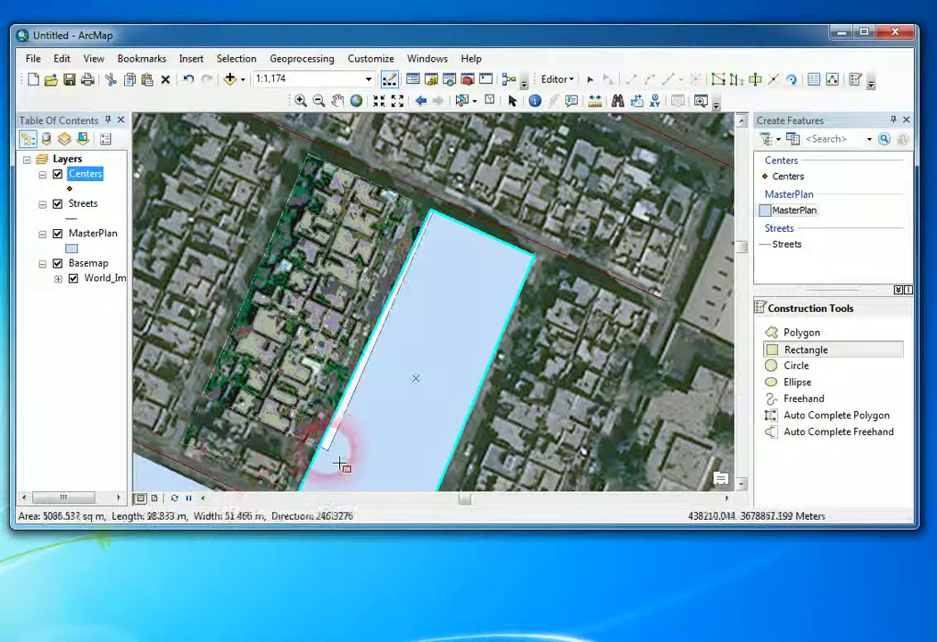
click(741, 483)
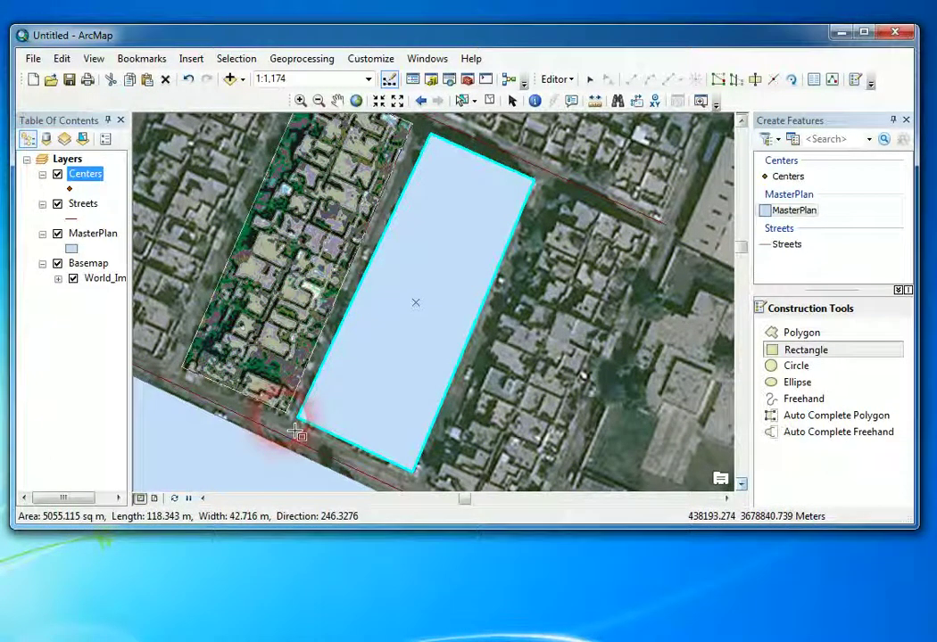
click(297, 432)
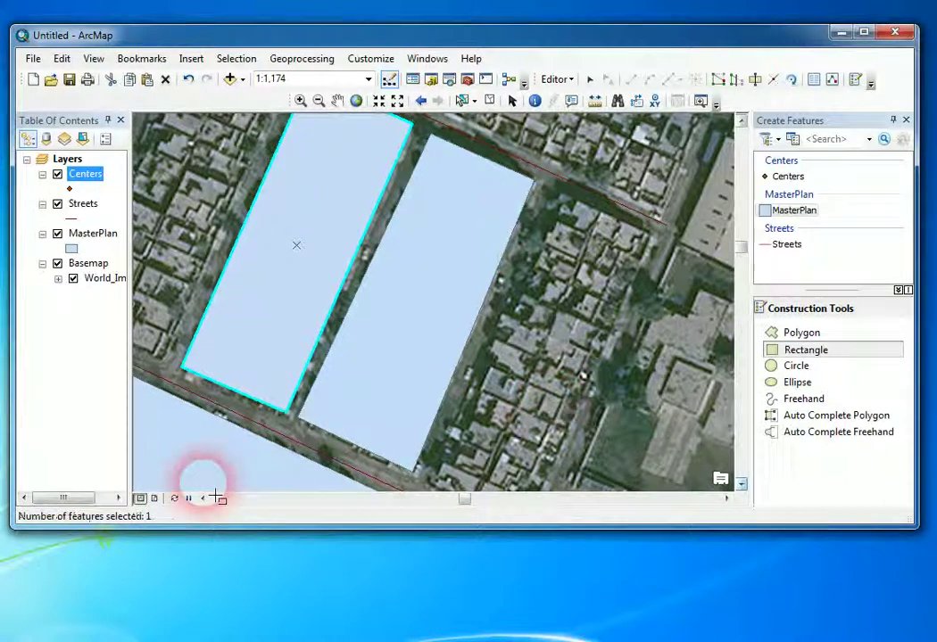
click(333, 419)
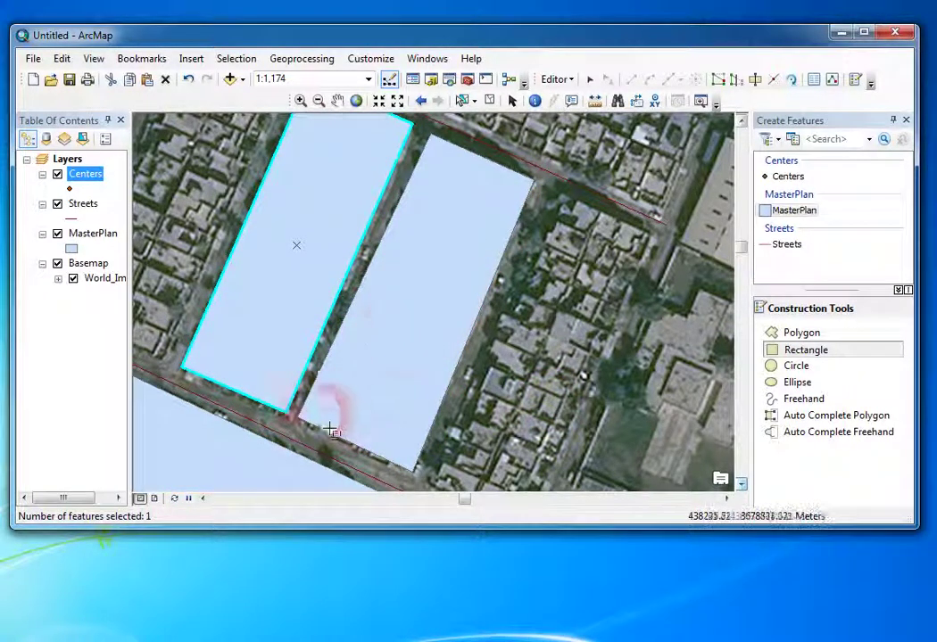
click(521, 254)
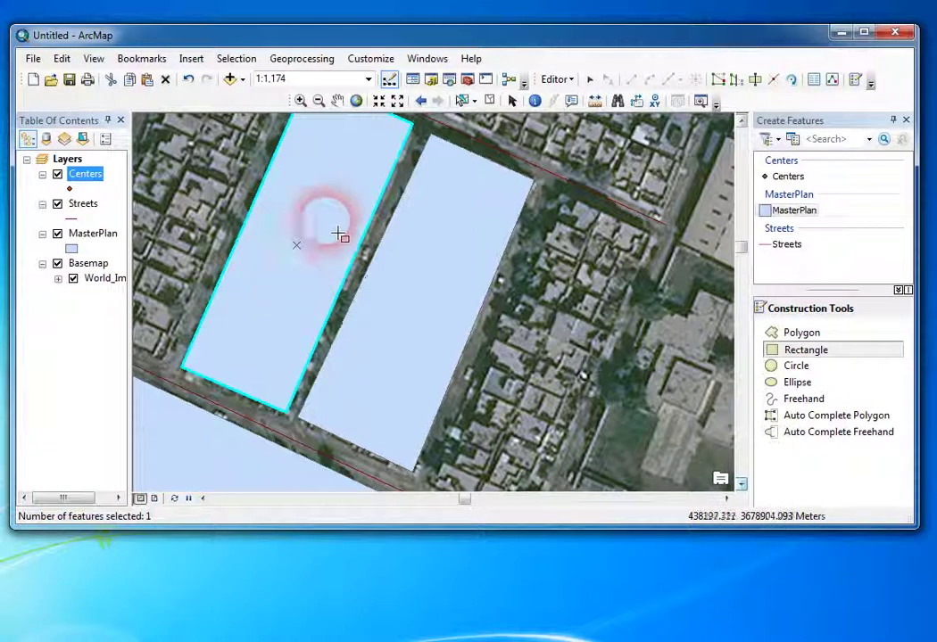
click(813, 355)
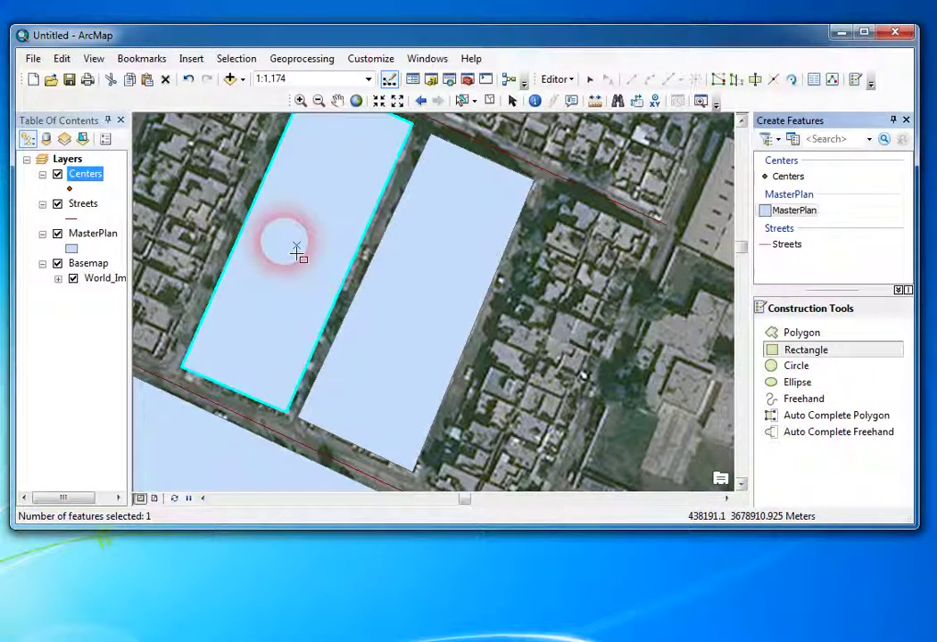
Step: Draw a MasterPlan circle over the houses west of the two long block polygons
click(204, 500)
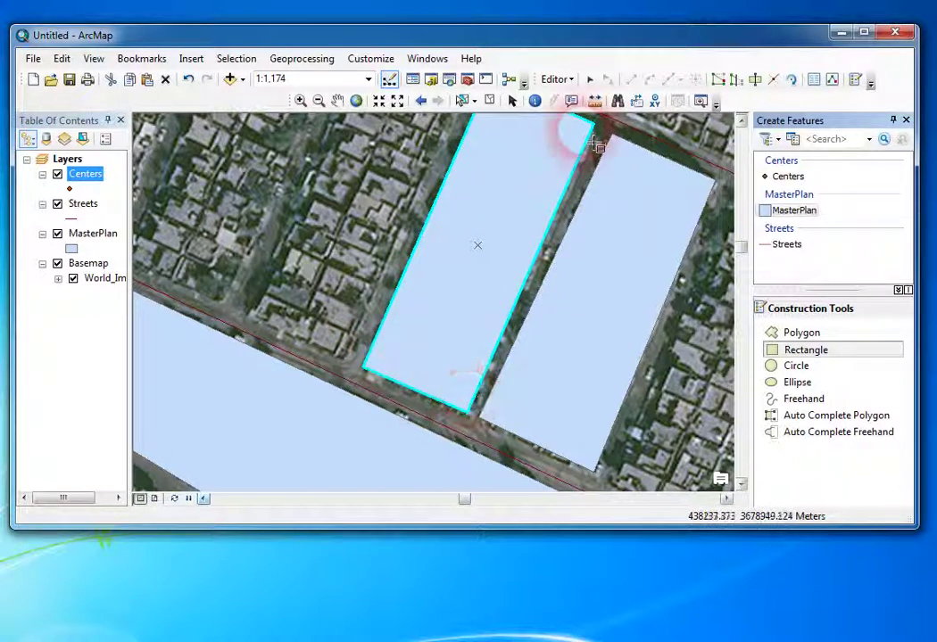
click(803, 366)
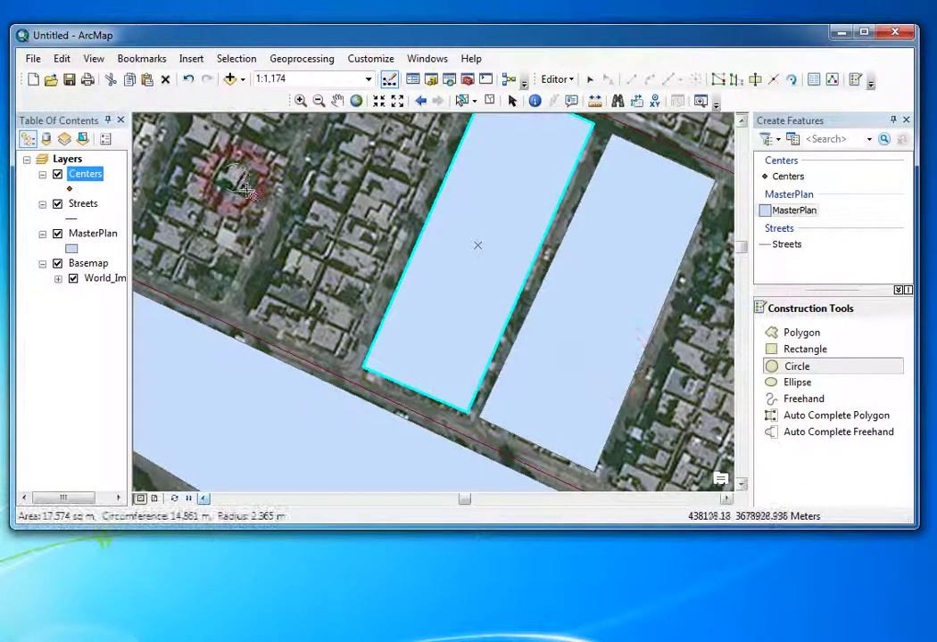
click(319, 371)
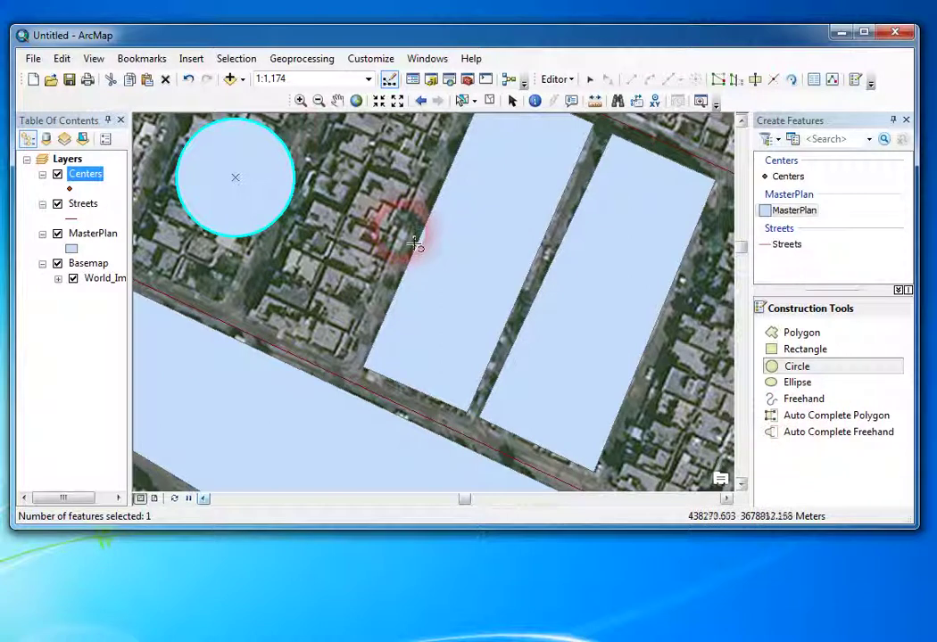
Step: Hide the Basemap layer and draw a large freehand MasterPlan polygon in the empty area north of the Streets lines
drag(385, 190, 482, 439)
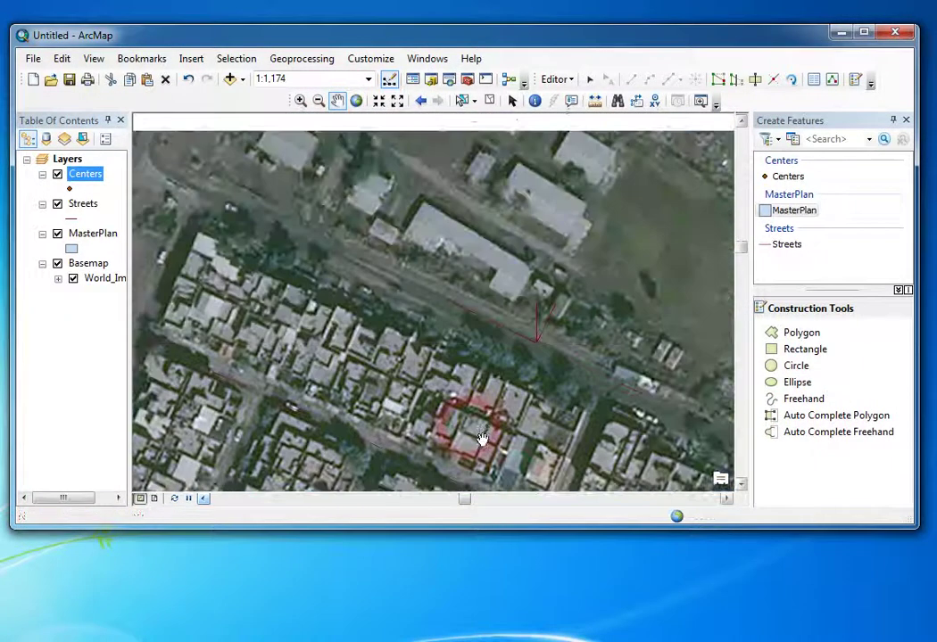
drag(584, 286, 492, 475)
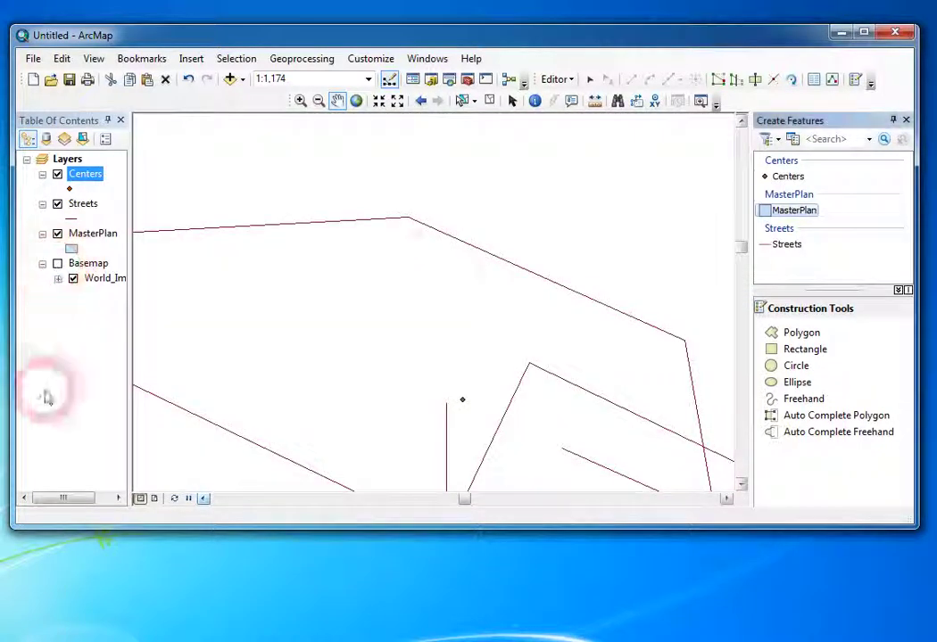
drag(460, 231, 366, 482)
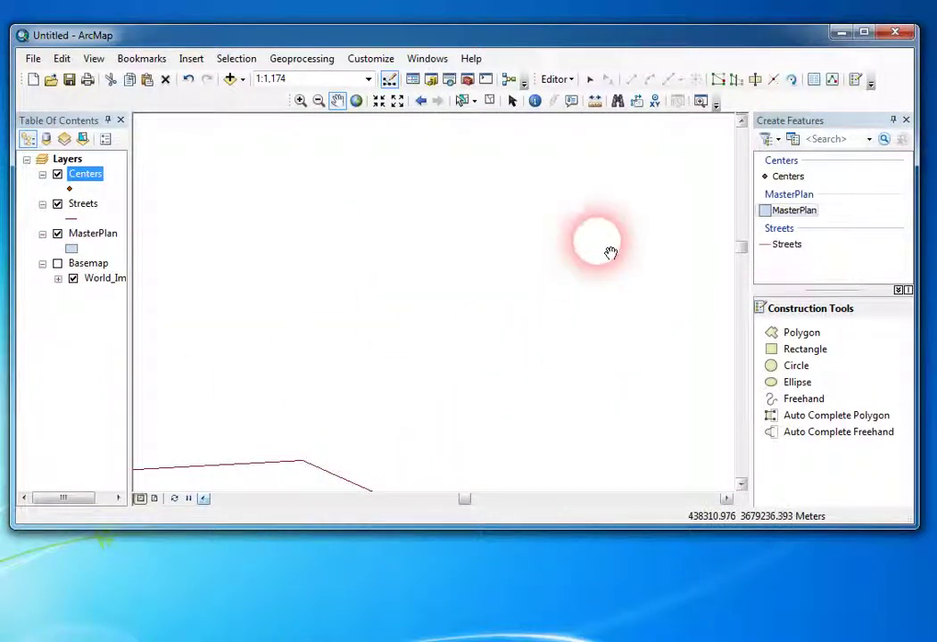
drag(604, 266, 579, 286)
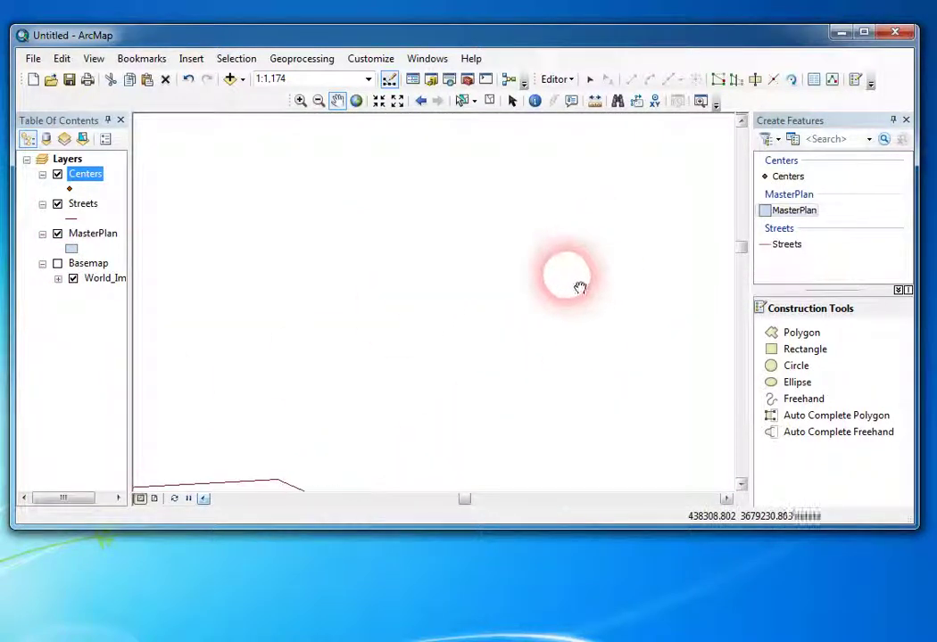
click(819, 403)
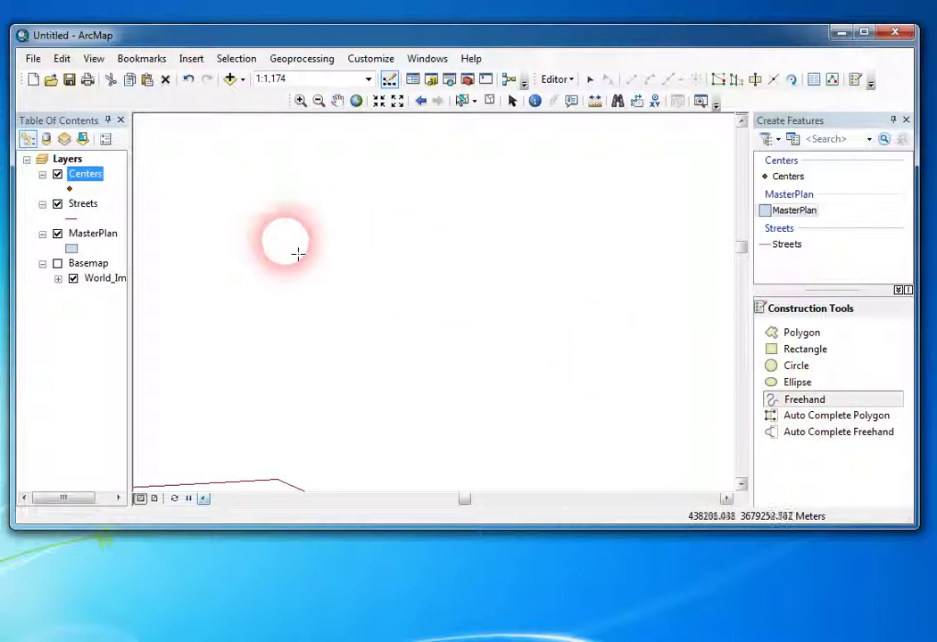
click(242, 215)
mouse_move(284, 246)
mouse_down()
mouse_move(489, 163)
mouse_move(508, 397)
mouse_move(303, 381)
mouse_move(196, 258)
mouse_move(241, 215)
mouse_up()
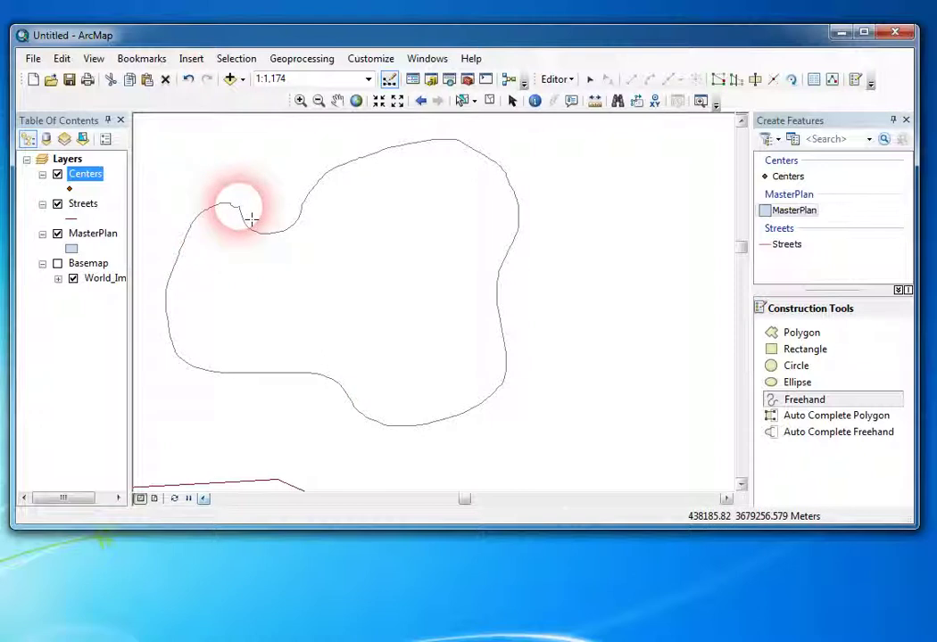
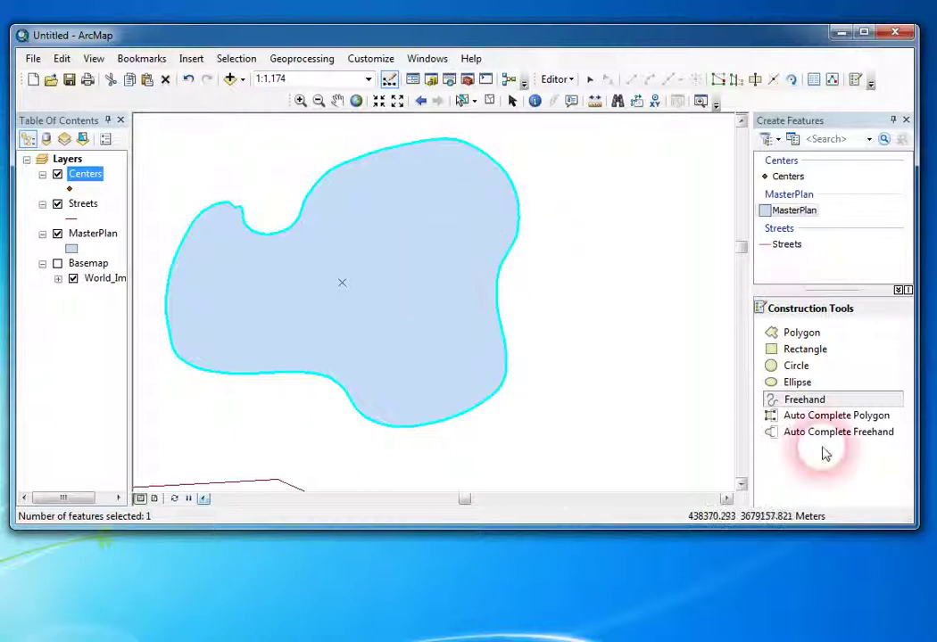
Step: Add an adjoining four-sided MasterPlan polygon along the freehand shape's east edge with Auto Complete Polygon
click(830, 418)
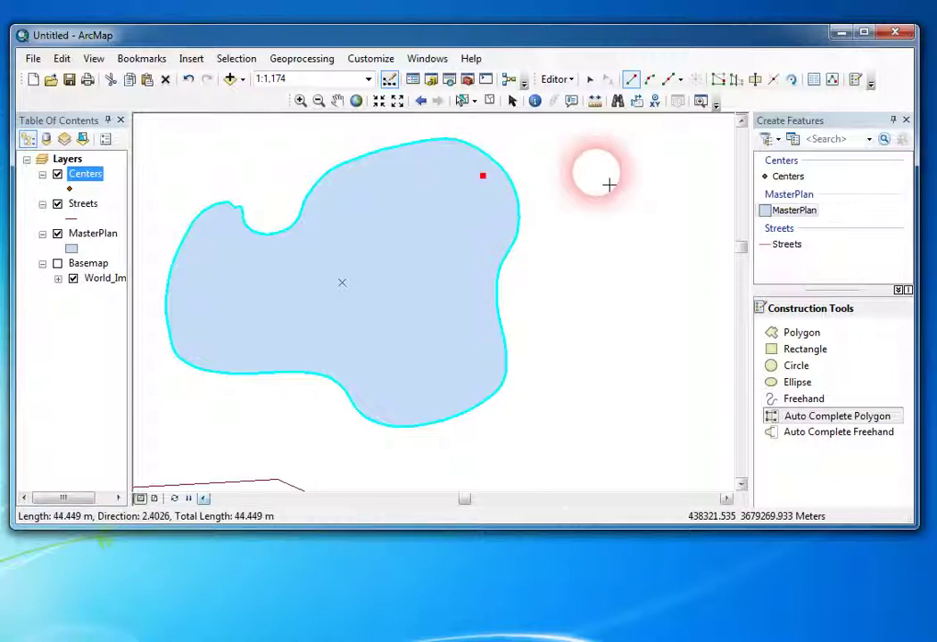
click(653, 454)
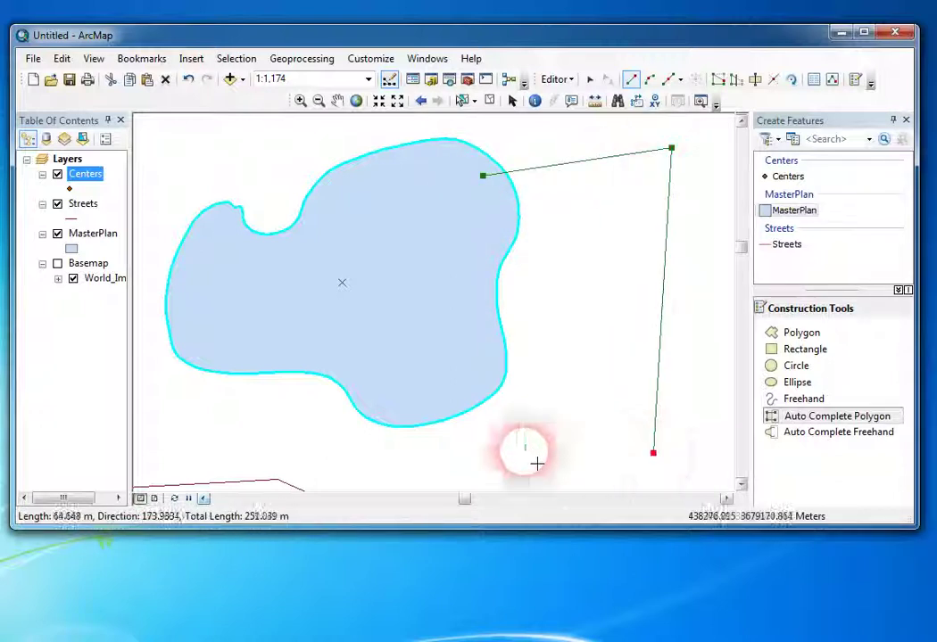
double_click(465, 403)
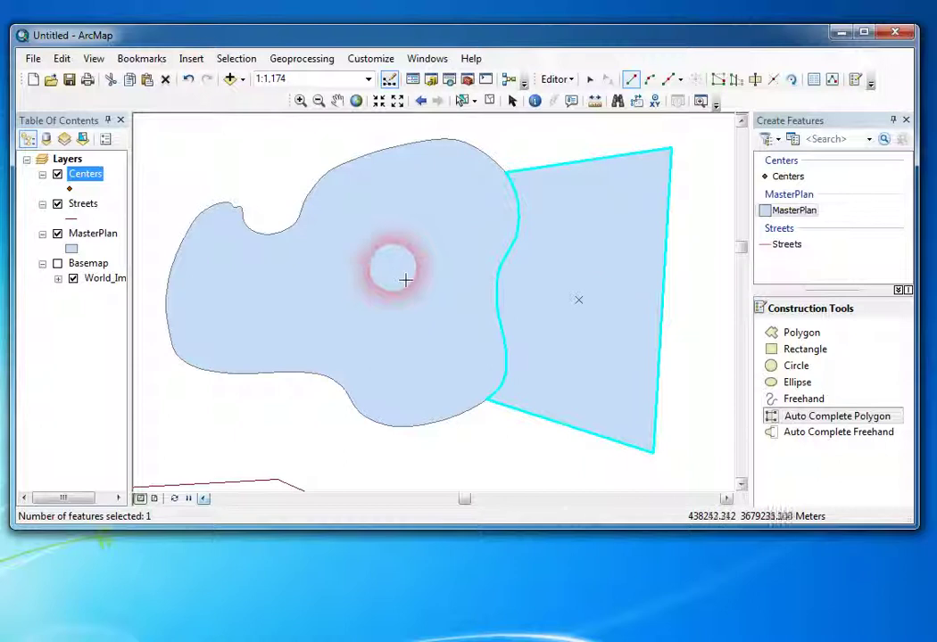
Step: Add another auto-completed MasterPlan polygon that fills the notch on the freehand shape's northwest edge
click(345, 186)
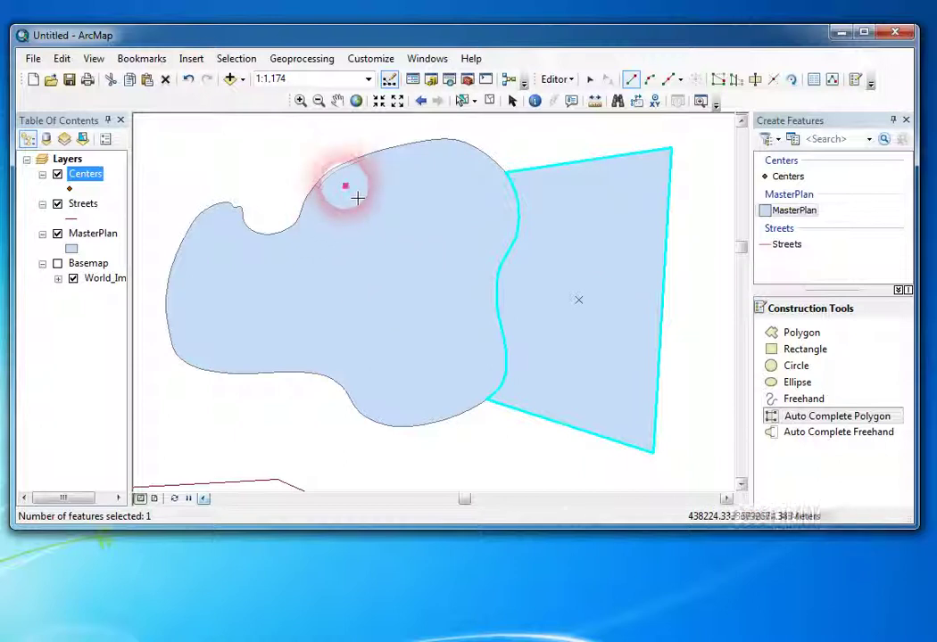
click(278, 130)
click(171, 173)
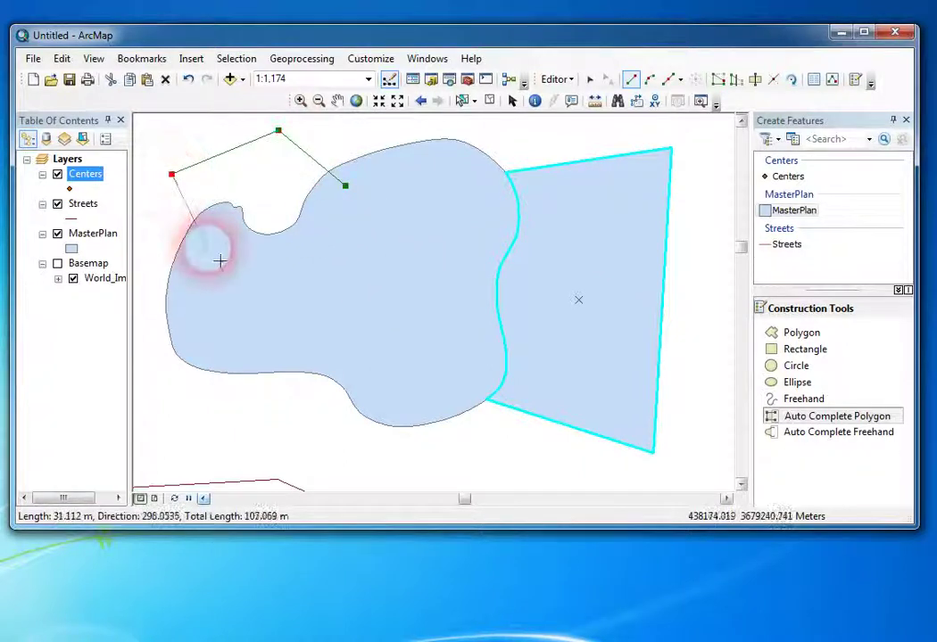
double_click(279, 334)
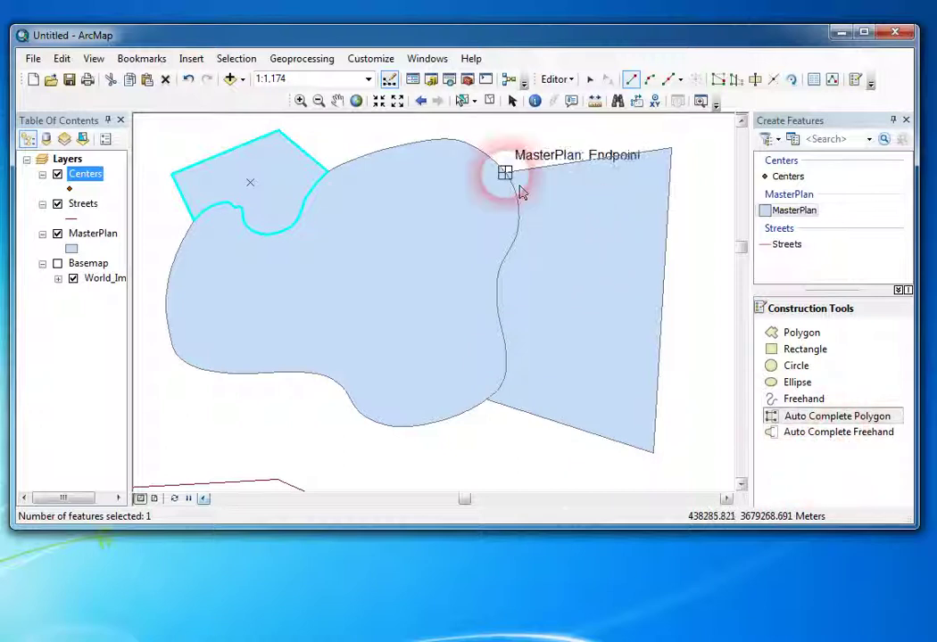
click(740, 484)
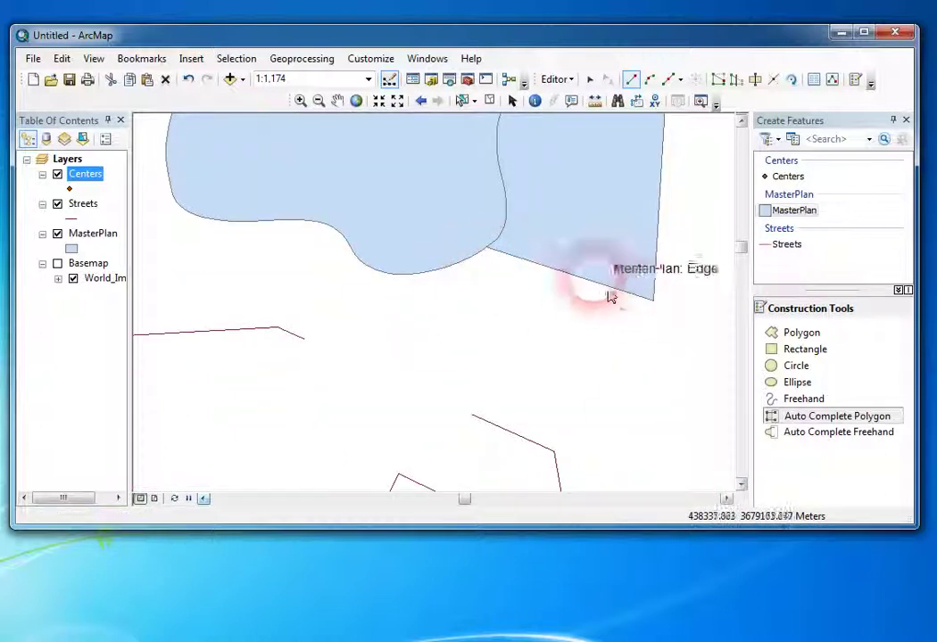
Step: Draw an irregular MasterPlan polygon adjoining the south edge of the large rounded parcel with Auto Complete Freehand
click(838, 437)
click(429, 248)
mouse_move(433, 249)
mouse_down()
mouse_move(466, 274)
mouse_move(430, 357)
mouse_move(349, 384)
mouse_move(224, 351)
mouse_move(172, 273)
mouse_move(186, 209)
mouse_move(212, 192)
mouse_up()
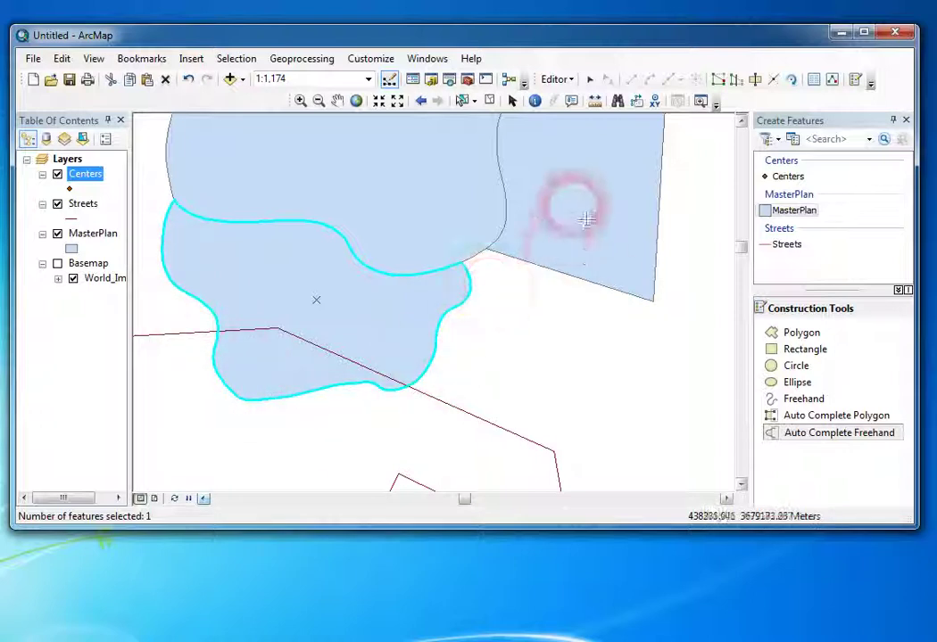
click(818, 417)
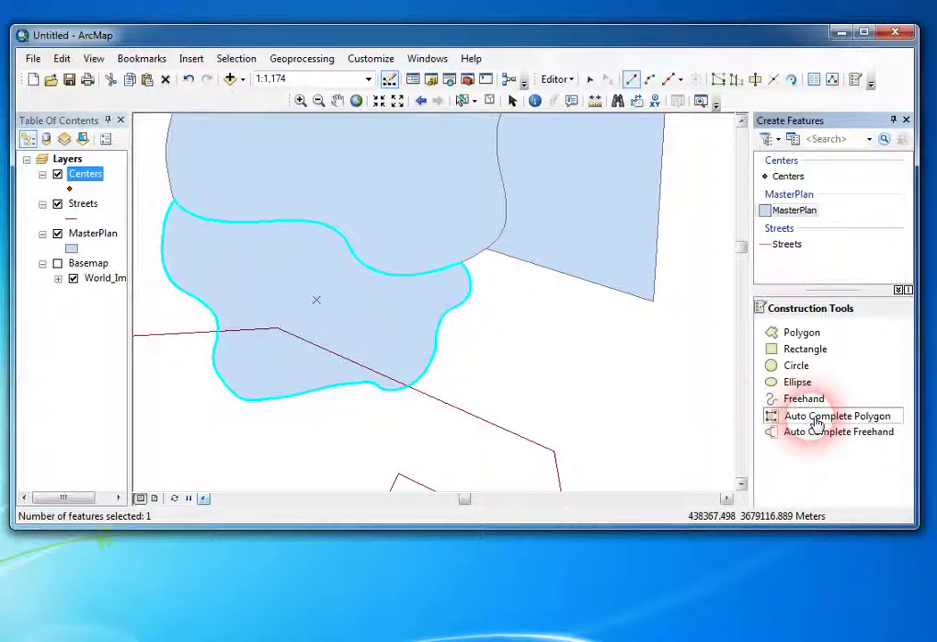
click(813, 437)
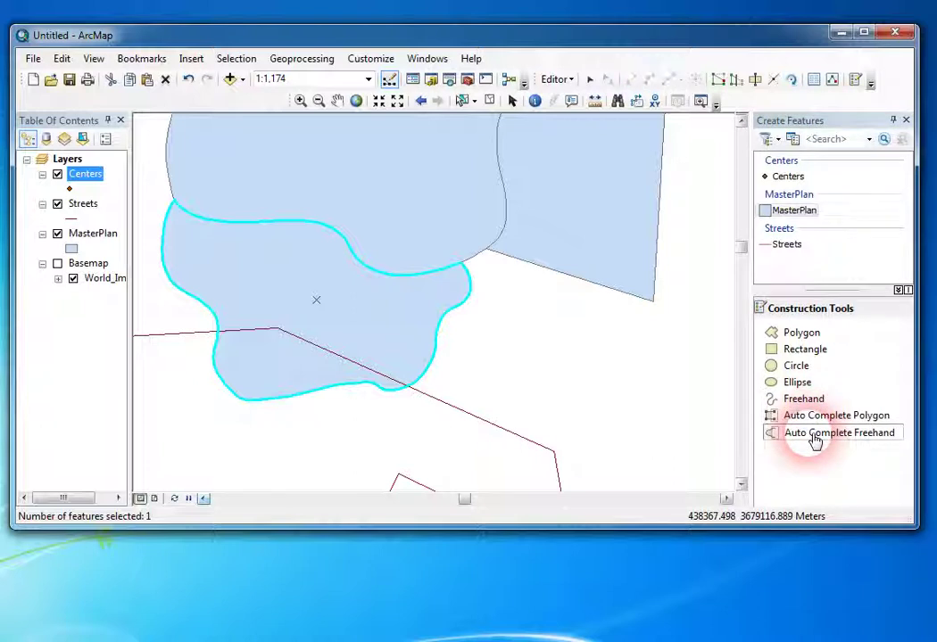
click(742, 121)
click(468, 260)
mouse_move(486, 269)
mouse_down()
mouse_move(522, 239)
mouse_move(500, 234)
mouse_move(510, 283)
mouse_move(499, 371)
mouse_up()
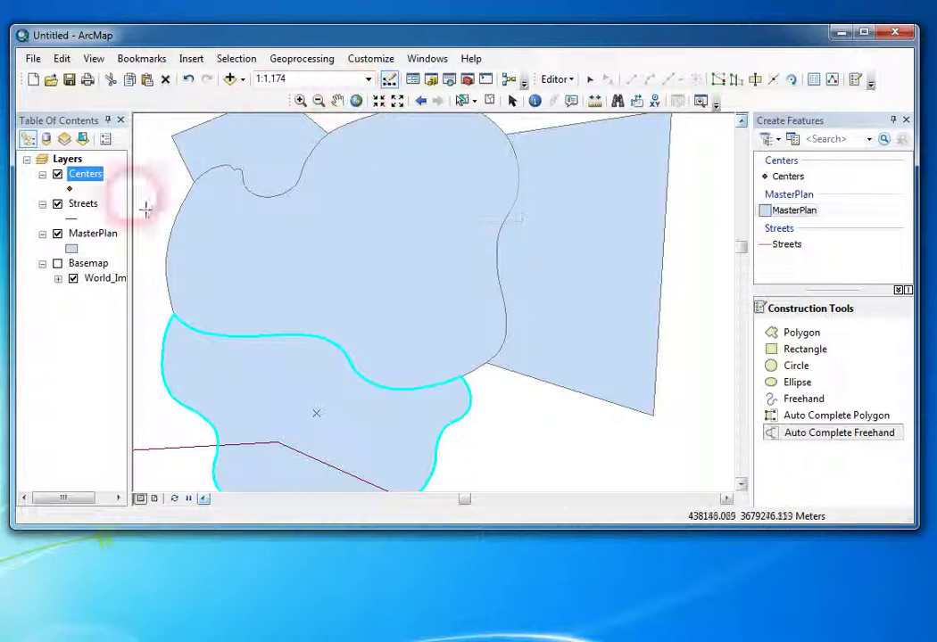
Step: Zoom out to the whole master plan and review the construction methods available for polygon segments
right_click(79, 176)
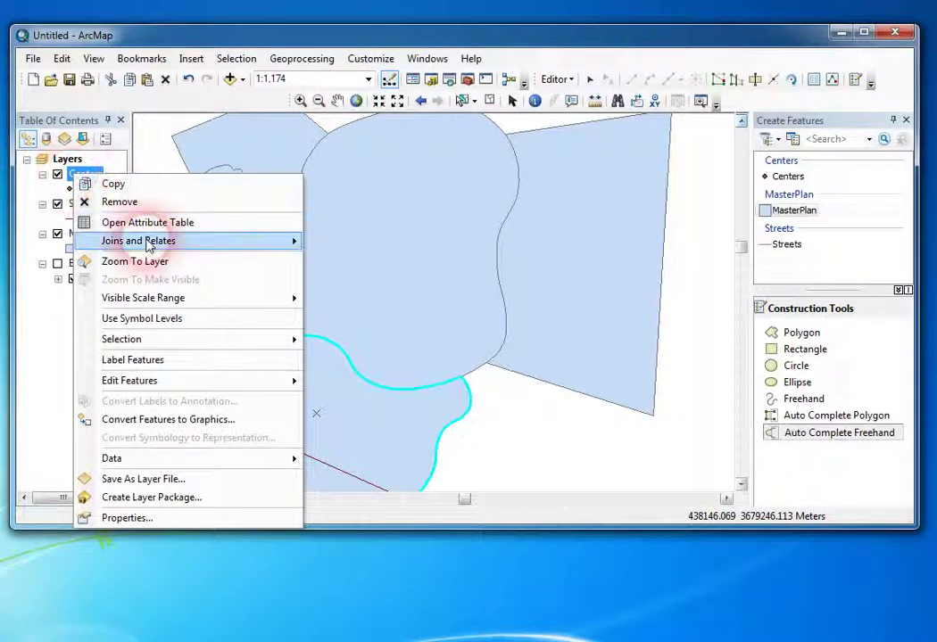
click(123, 262)
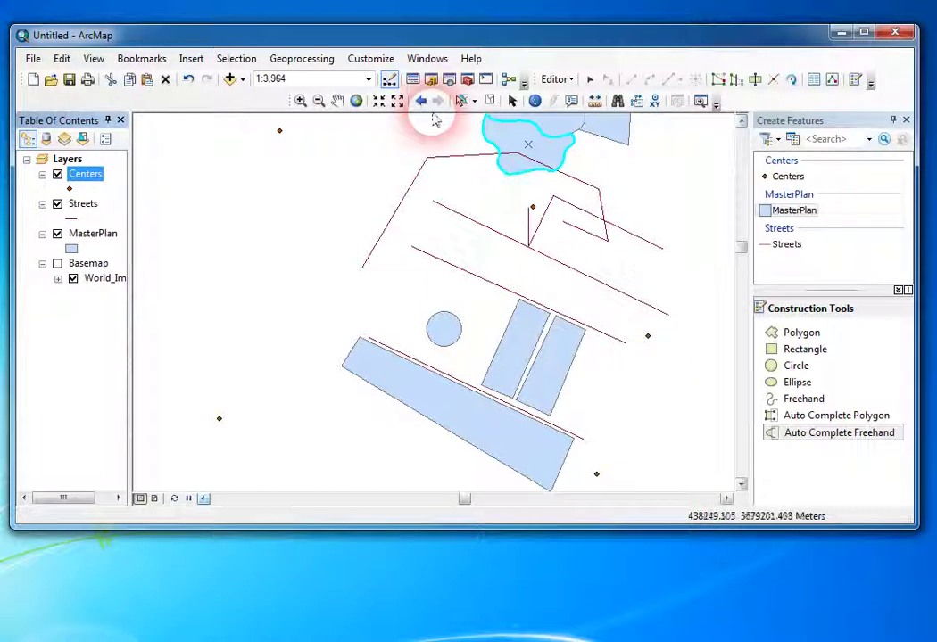
click(398, 100)
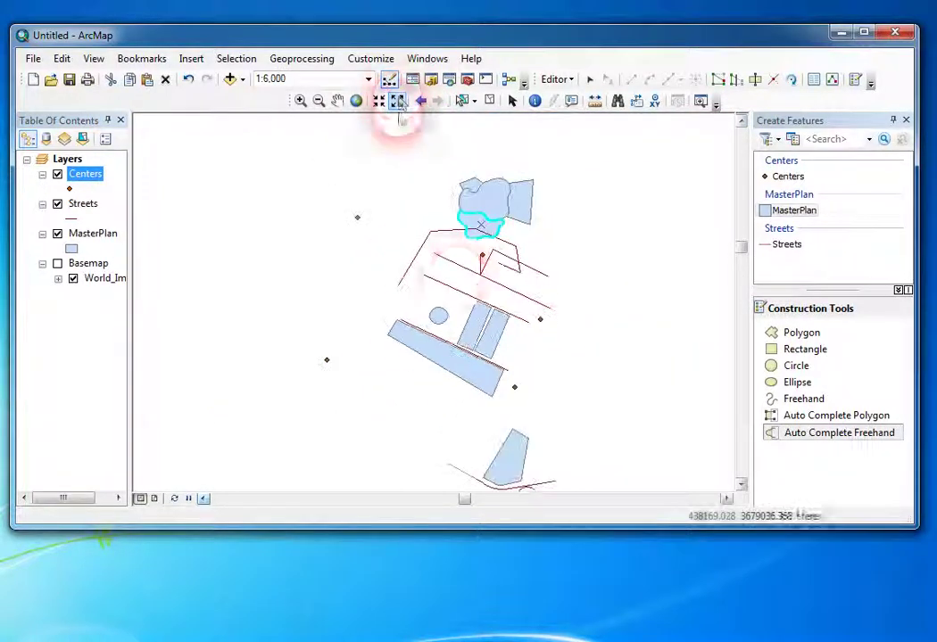
click(741, 486)
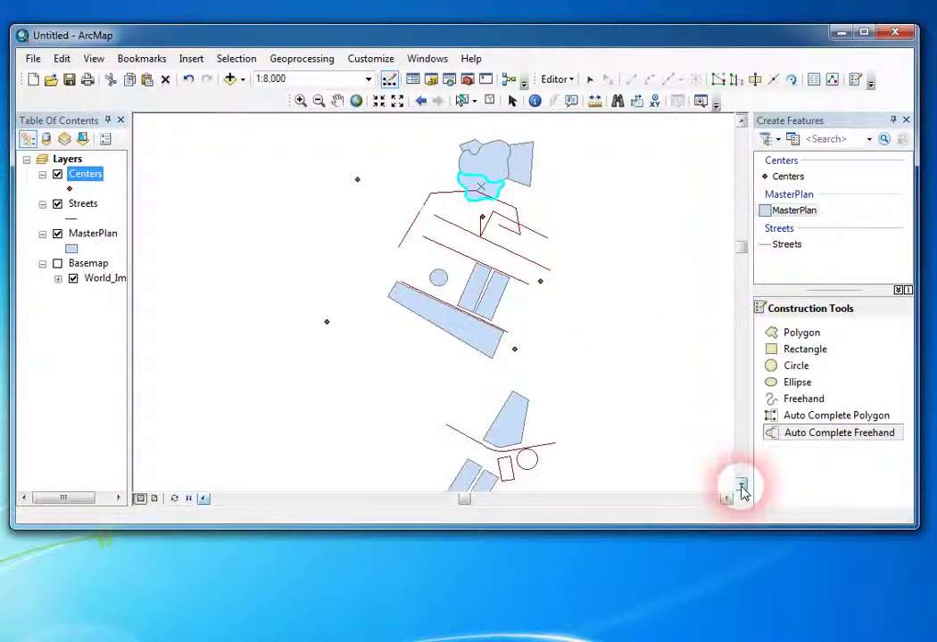
click(741, 486)
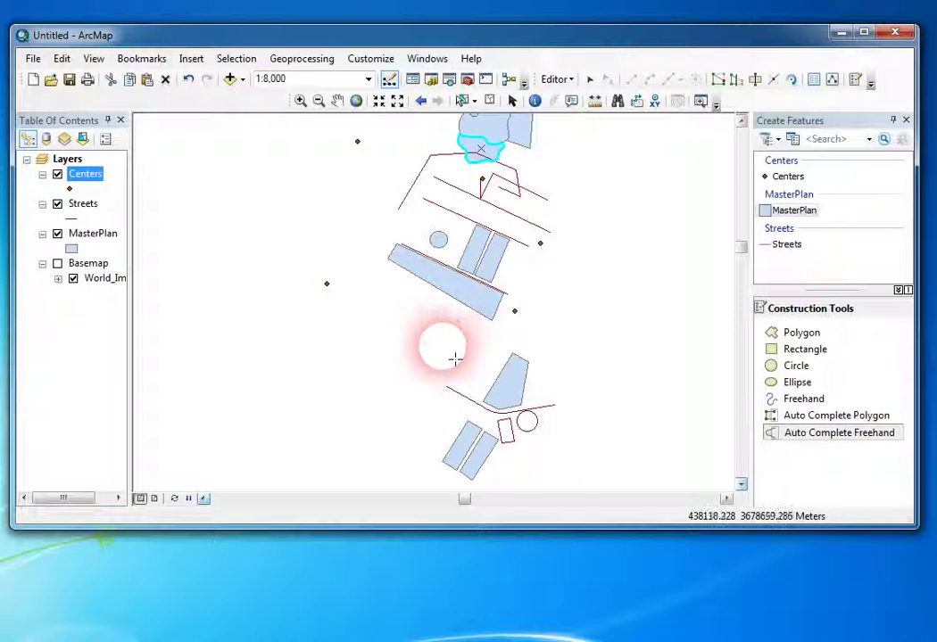
click(810, 336)
click(808, 367)
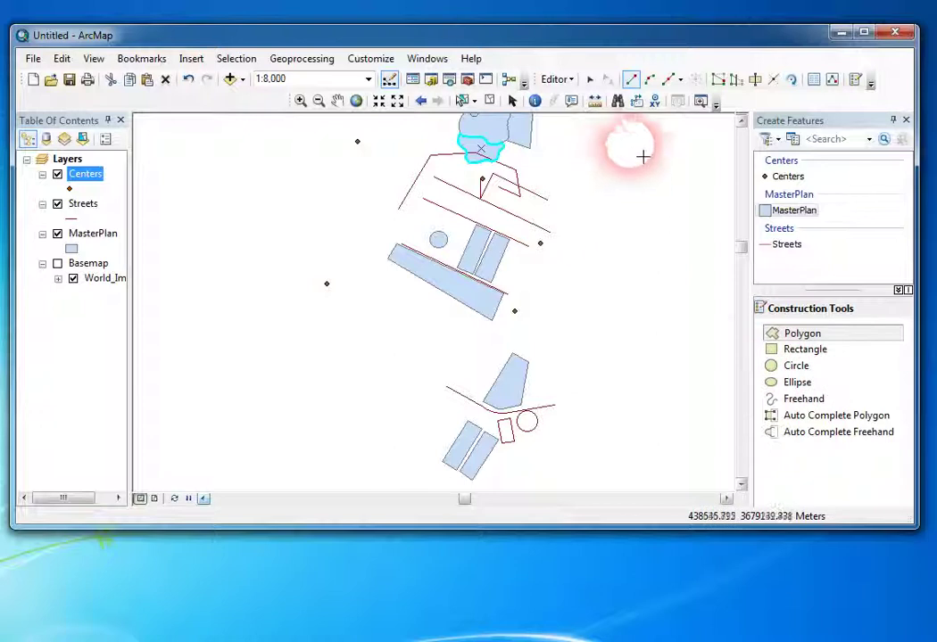
click(683, 81)
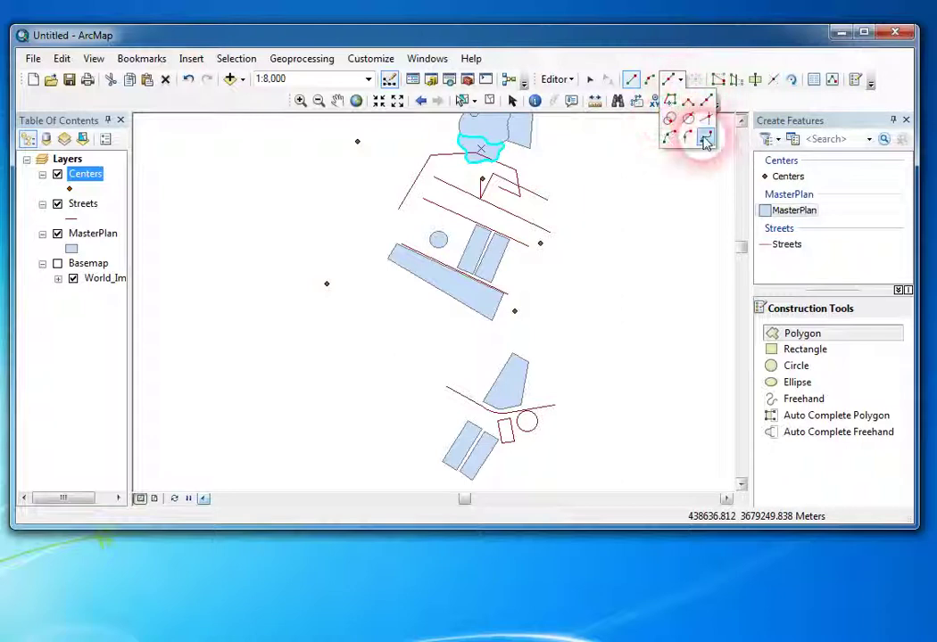
click(670, 103)
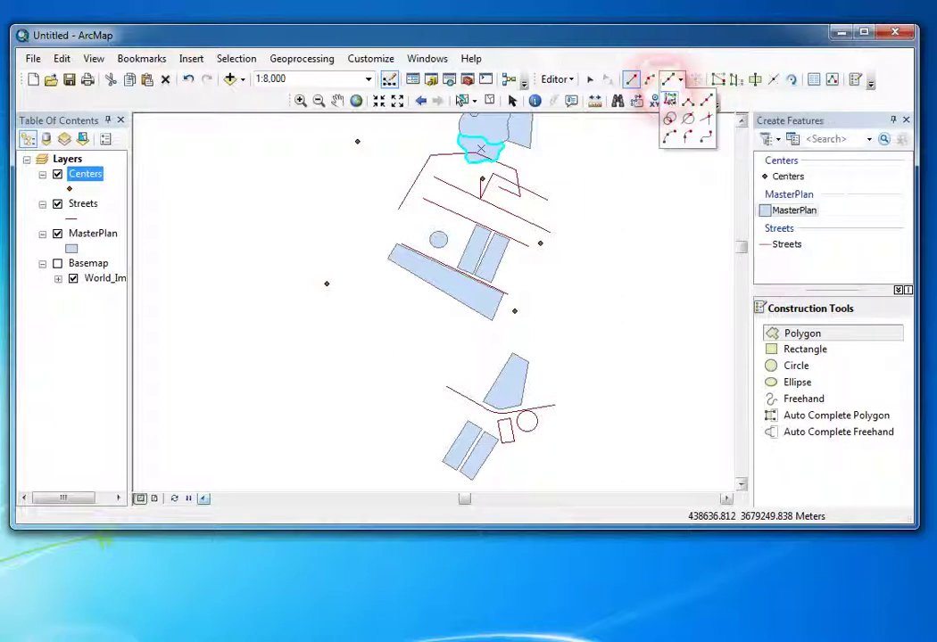
click(740, 121)
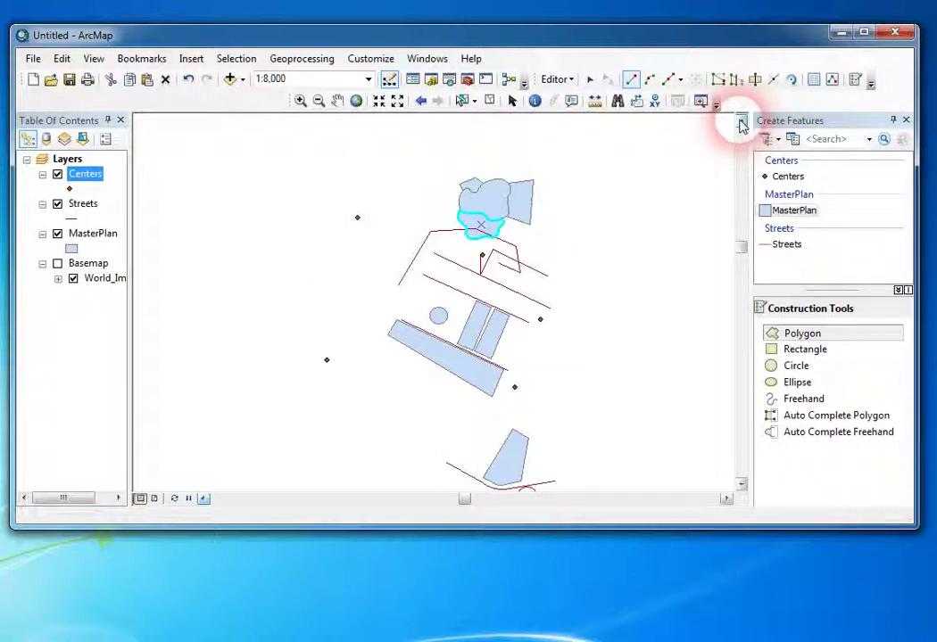
Step: Start a MasterPlan polygon north of the rounded parcel with a straight edge about 22 m long ending at a vertex on the parcel's boundary
click(299, 101)
drag(475, 198, 543, 268)
drag(372, 220, 520, 323)
click(802, 335)
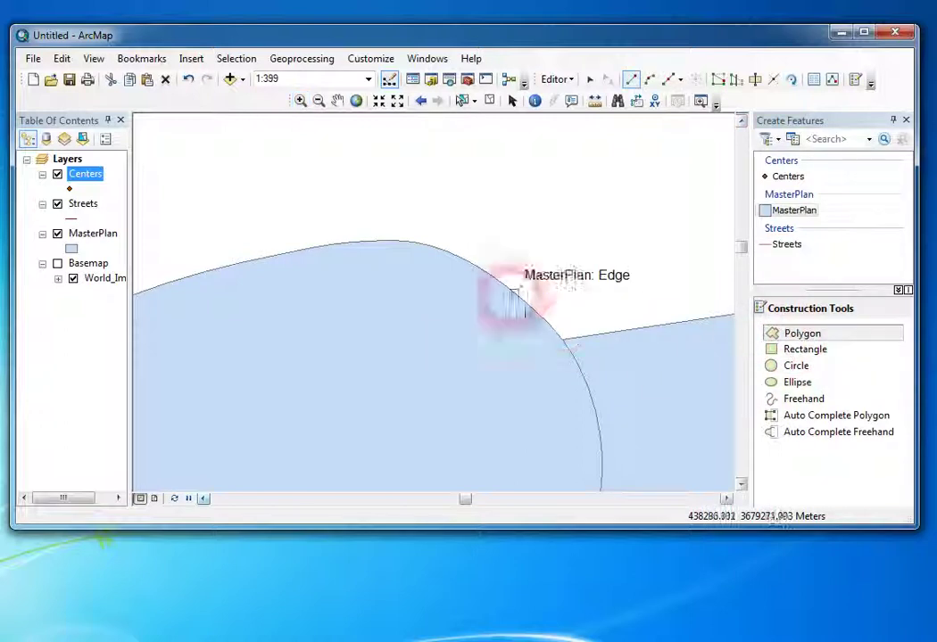
click(664, 192)
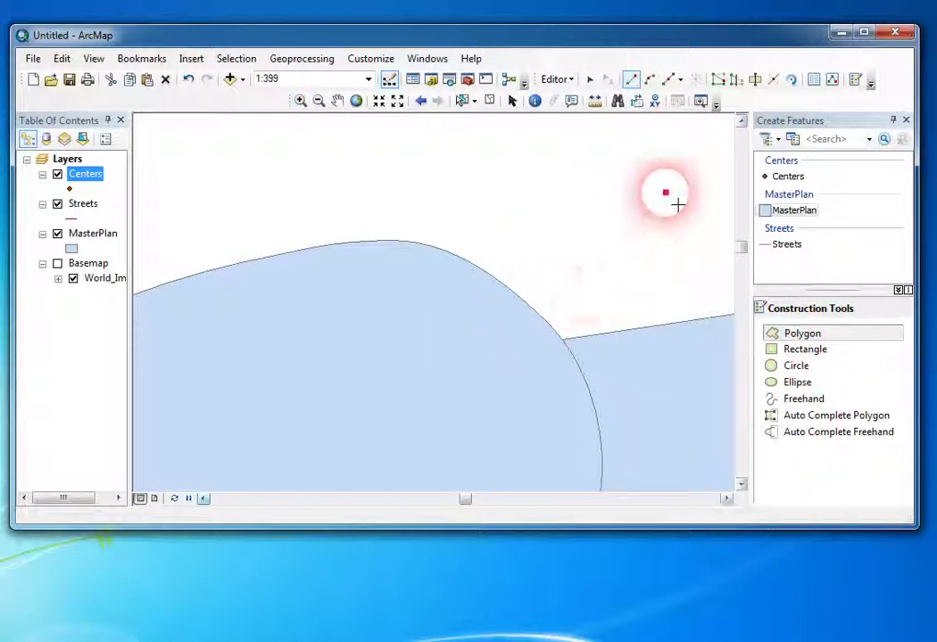
click(550, 323)
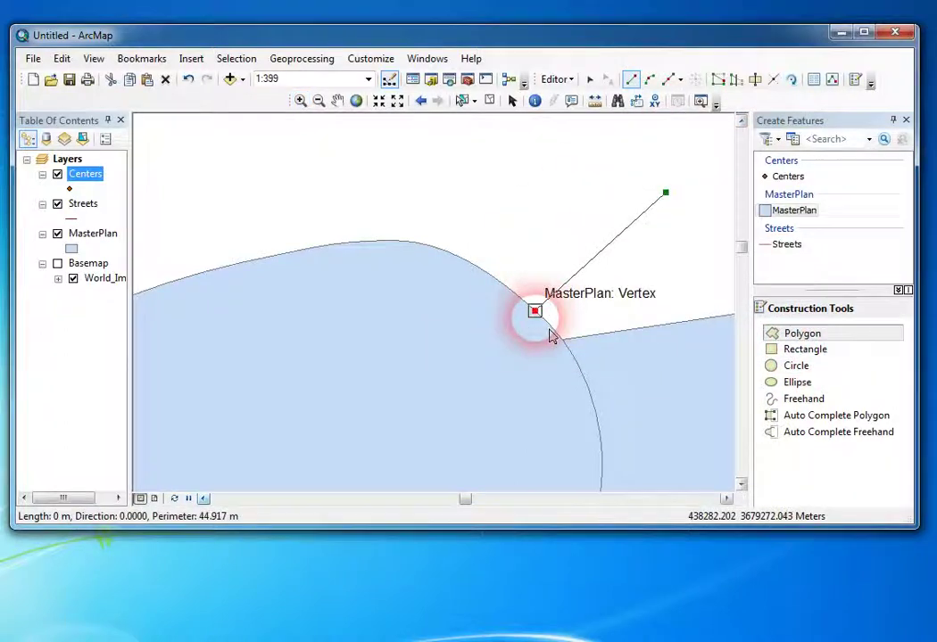
Step: Trace the rounded parcel's curved northern edge westward to form the shared side of the new polygon
click(682, 83)
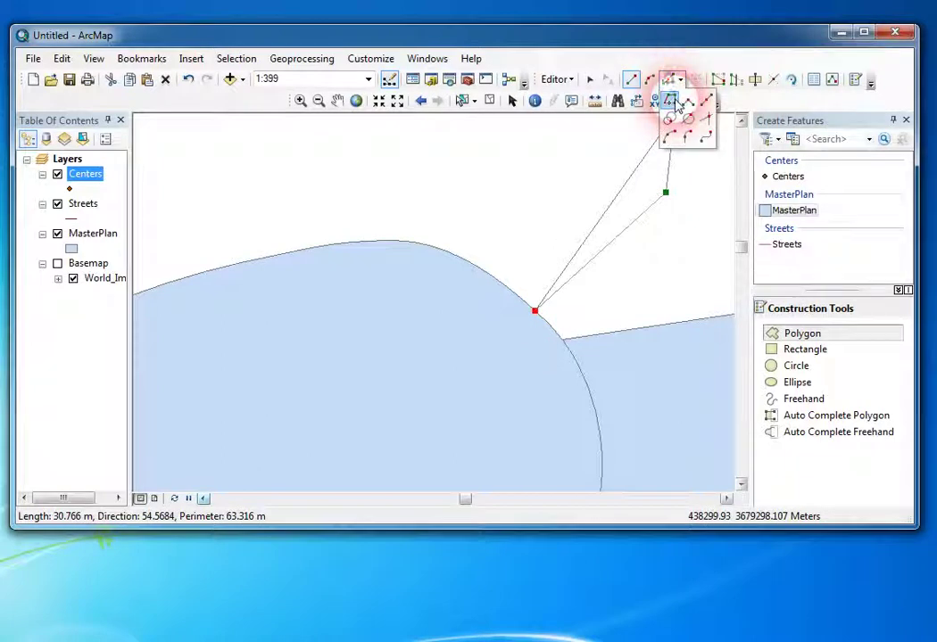
click(670, 101)
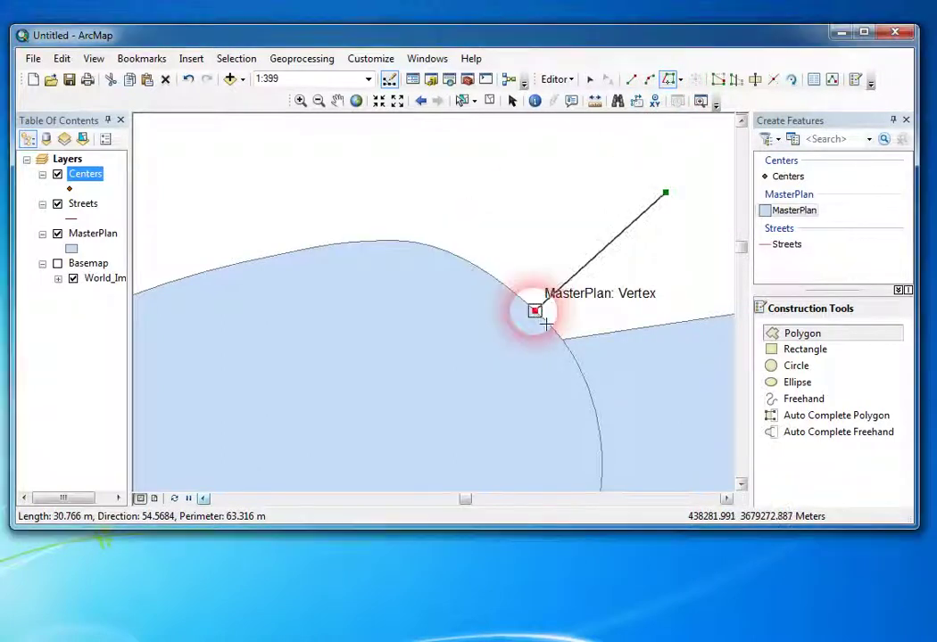
mouse_move(516, 291)
mouse_down()
mouse_move(480, 268)
mouse_move(380, 253)
mouse_move(435, 256)
mouse_move(479, 279)
mouse_move(397, 253)
mouse_move(326, 256)
mouse_move(479, 268)
mouse_move(385, 244)
mouse_move(322, 259)
mouse_up()
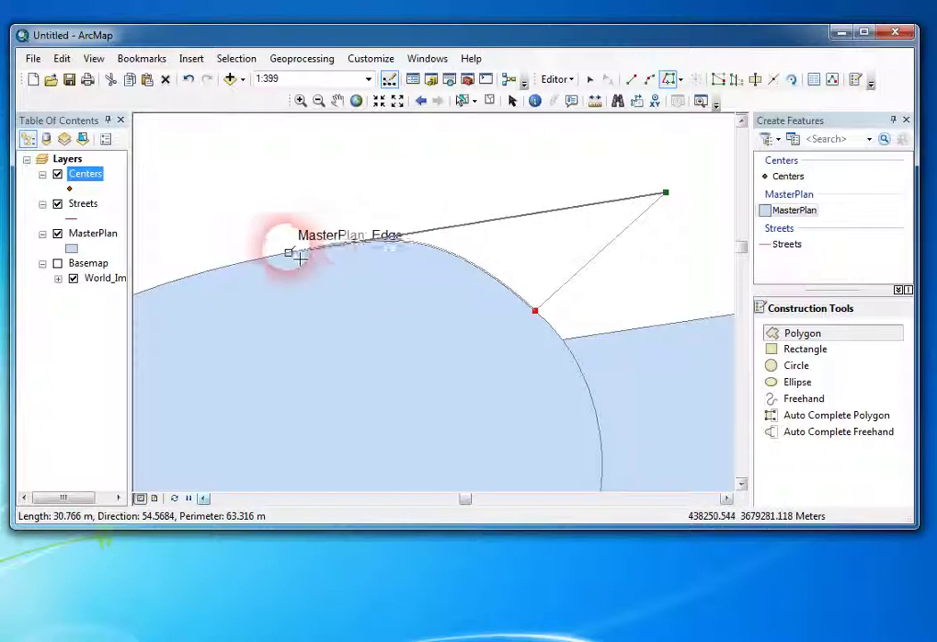
drag(277, 259, 214, 267)
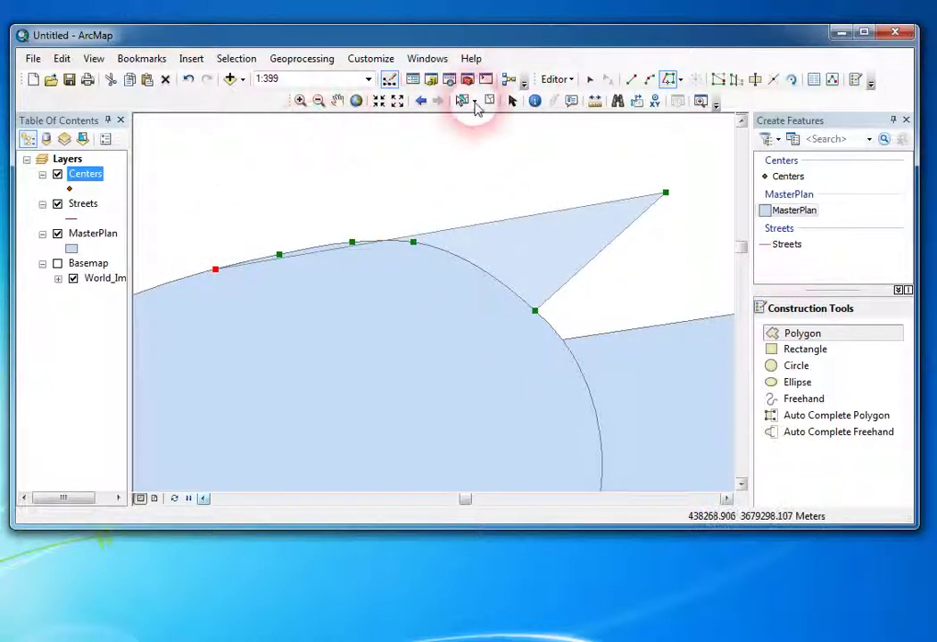
Step: Finish the traced polygon with a last corner above the trace's western end and clear the selection
click(591, 82)
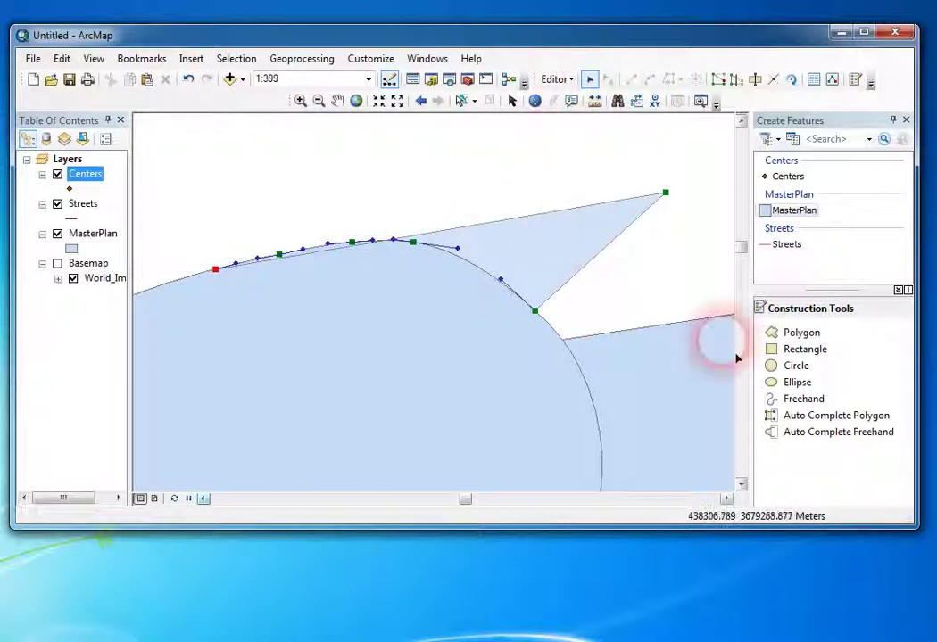
click(809, 333)
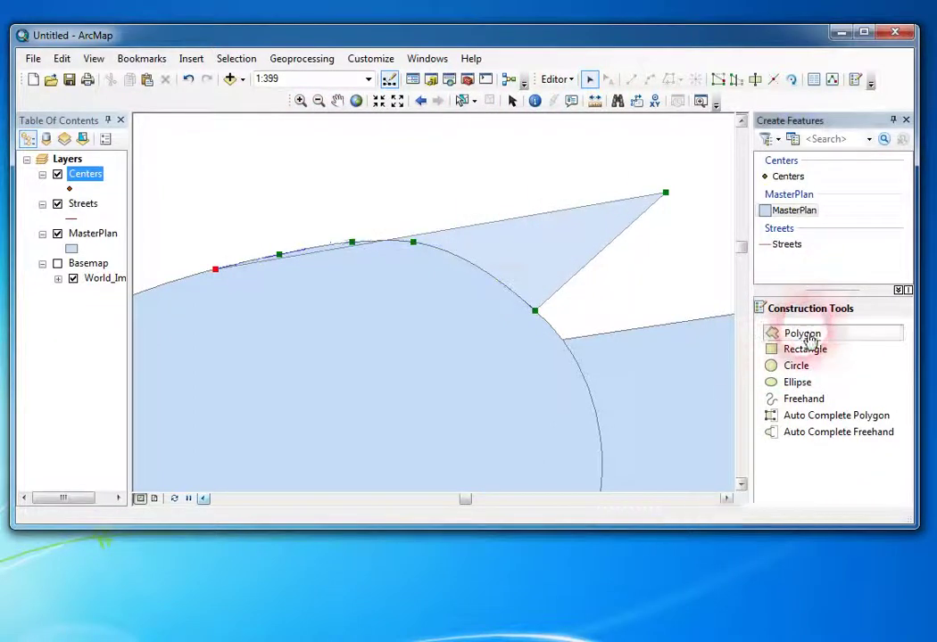
double_click(214, 164)
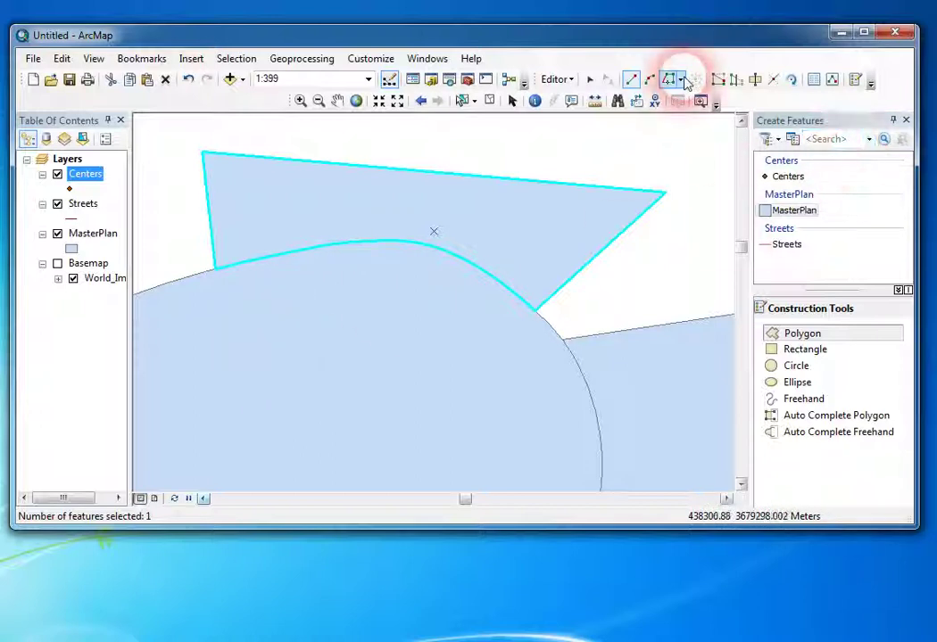
click(590, 79)
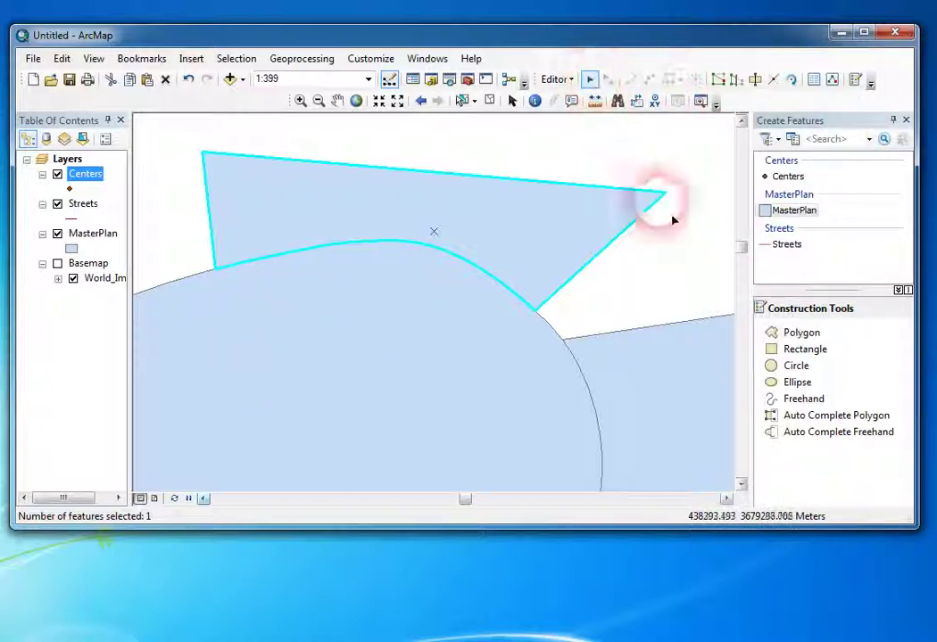
click(707, 211)
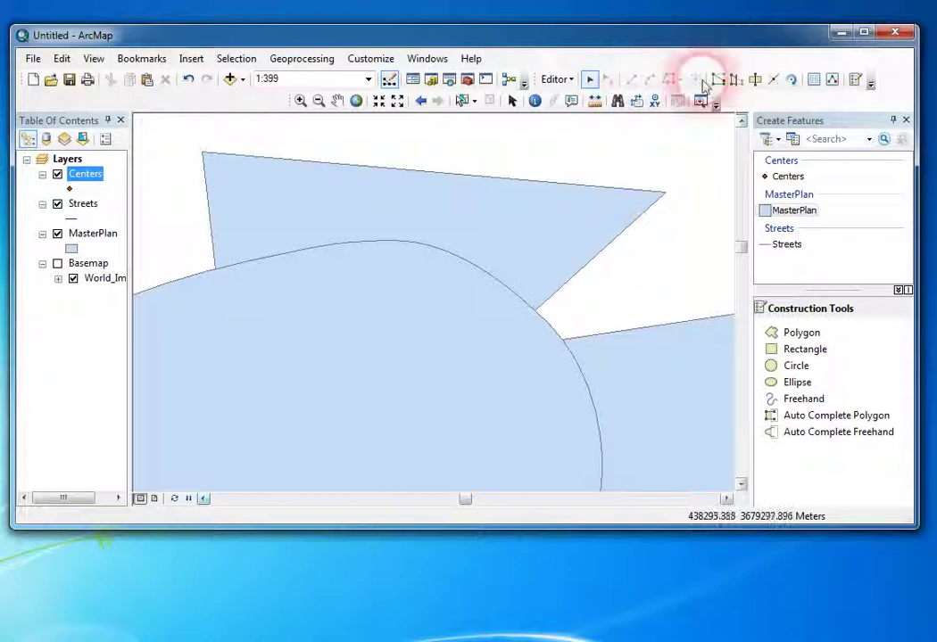
Step: Draw a five-sided MasterPlan polygon in the empty area north of the traced polygon, using Right Angle segments after the first edge
click(804, 333)
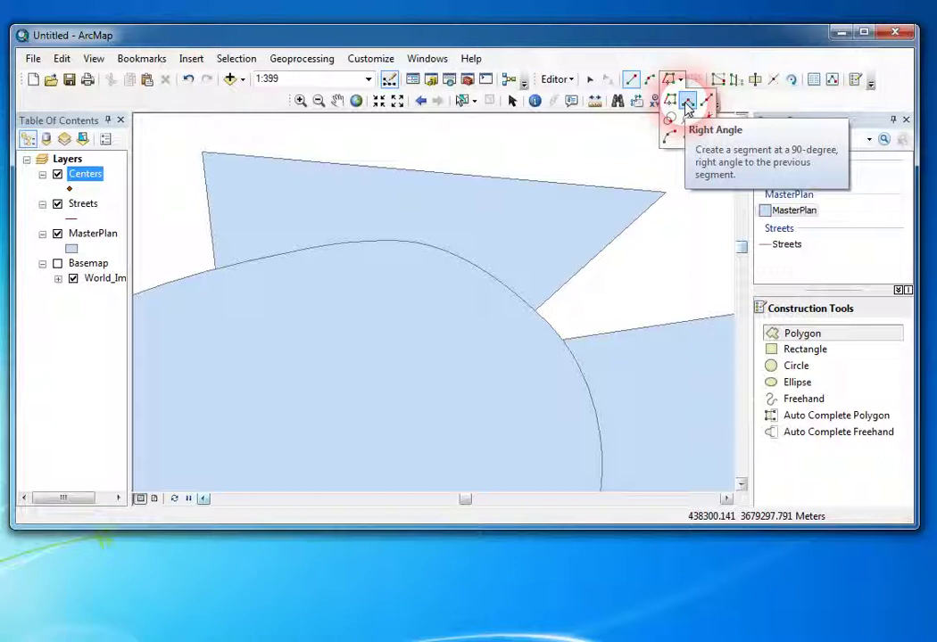
click(740, 122)
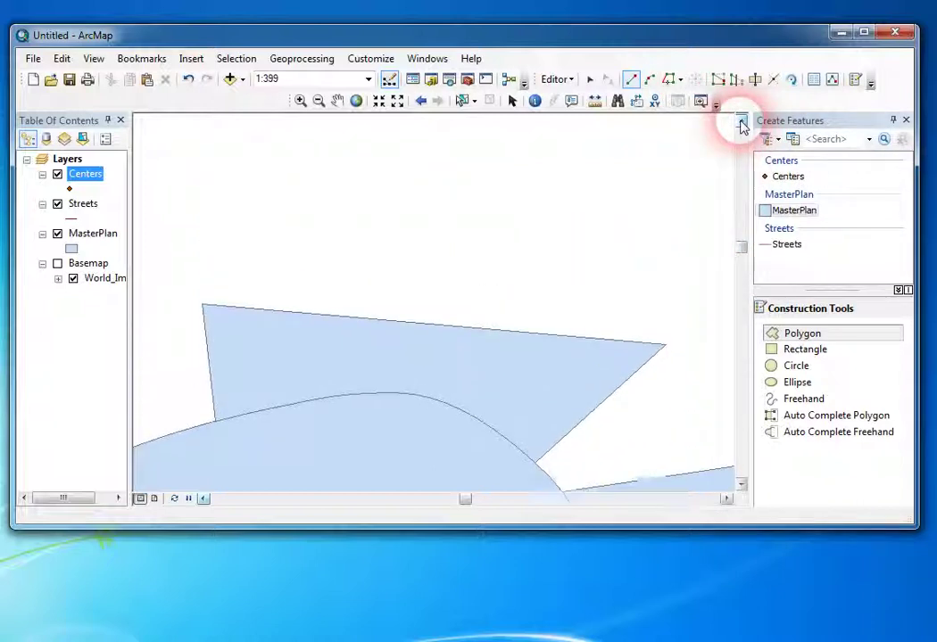
click(740, 123)
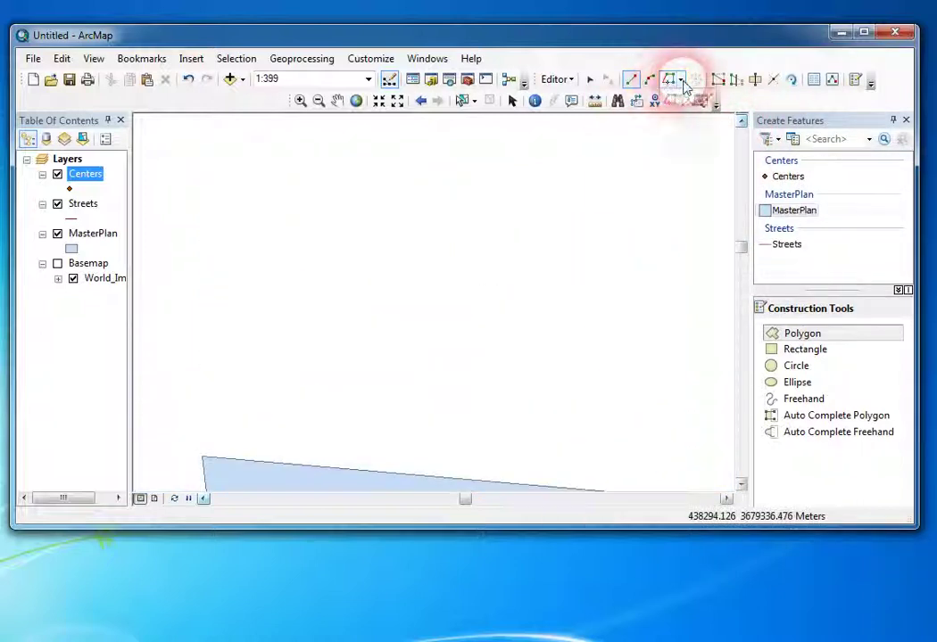
click(690, 100)
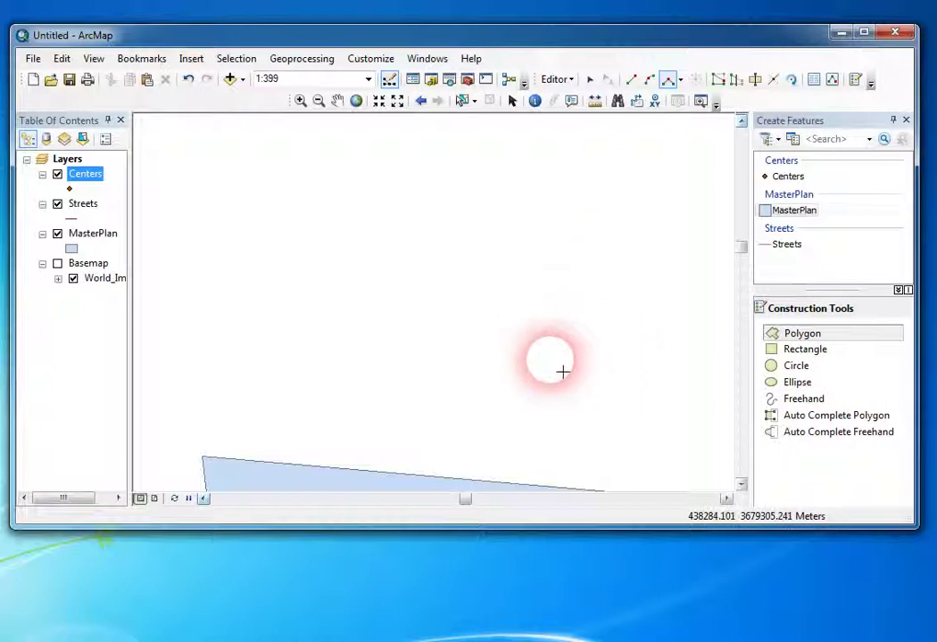
click(551, 360)
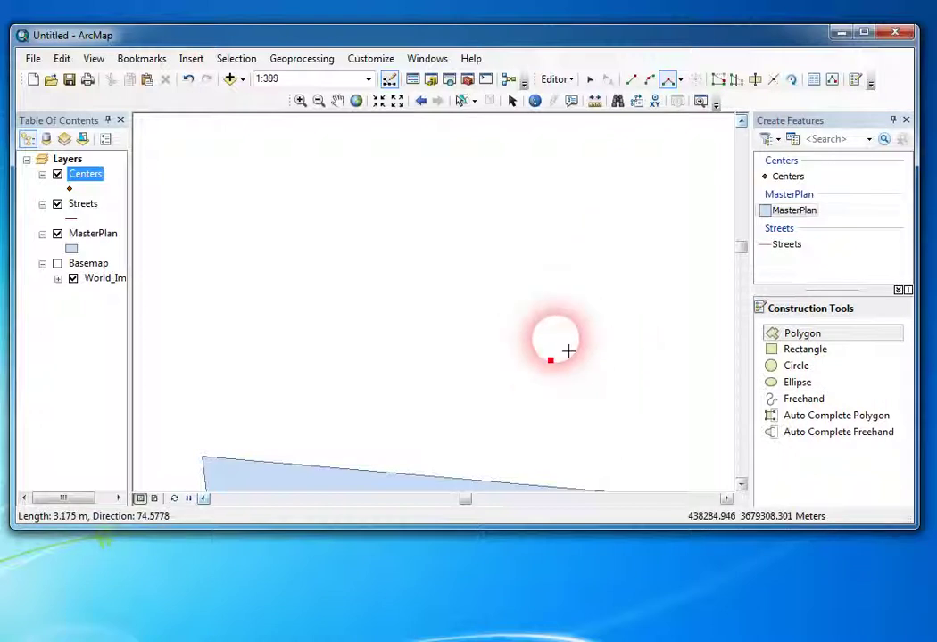
click(617, 232)
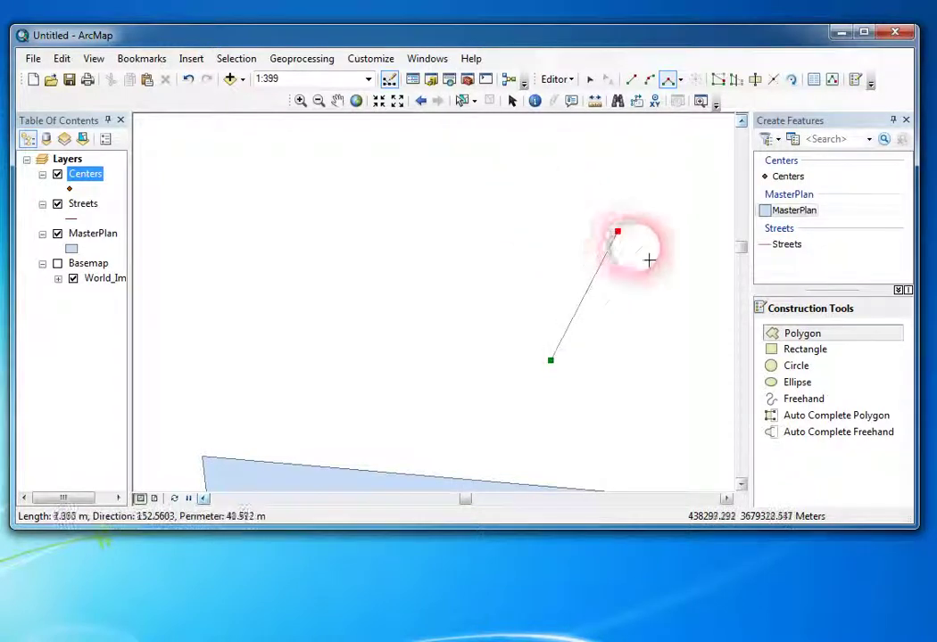
click(416, 127)
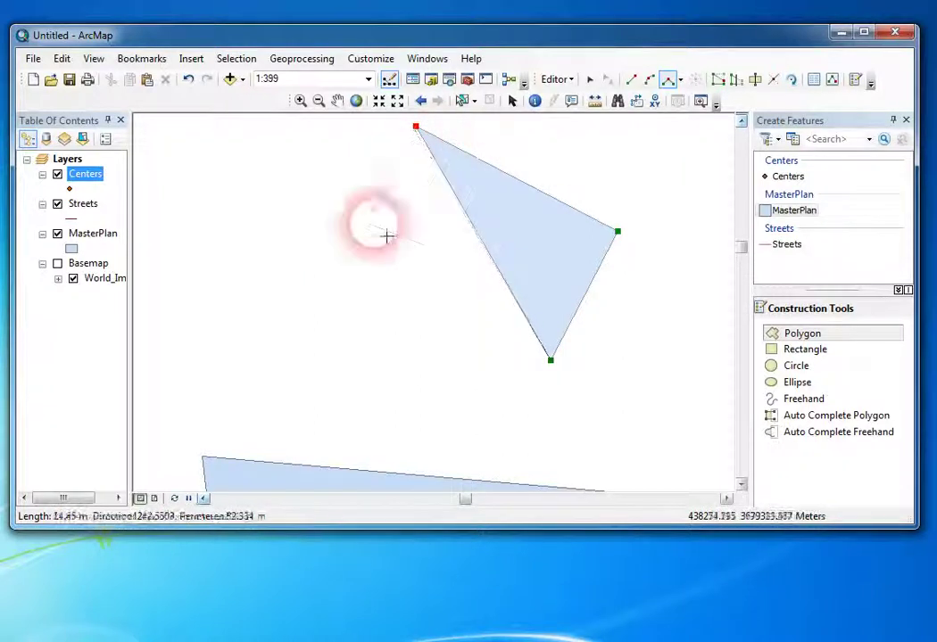
click(314, 320)
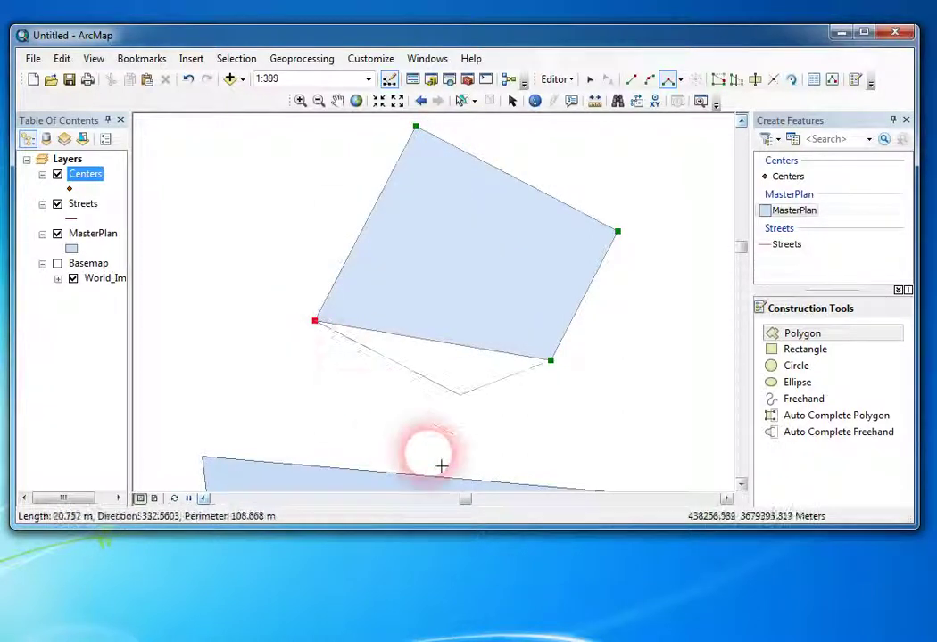
double_click(453, 392)
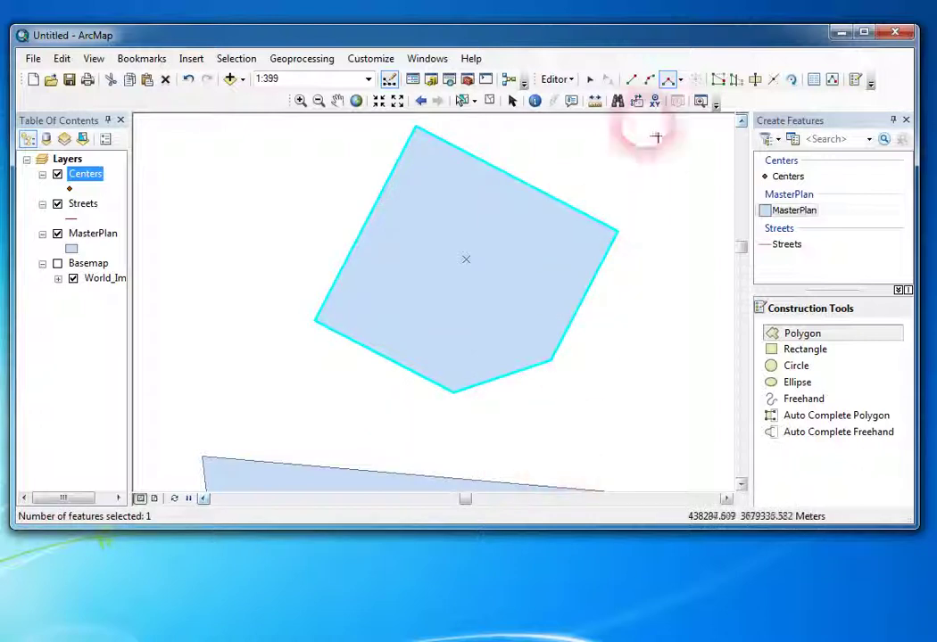
click(669, 81)
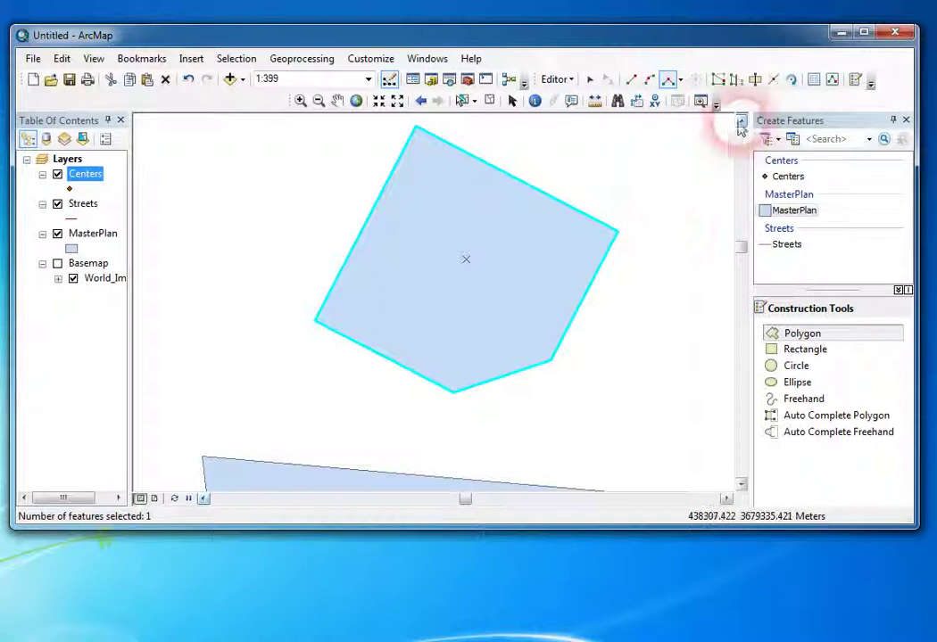
click(742, 124)
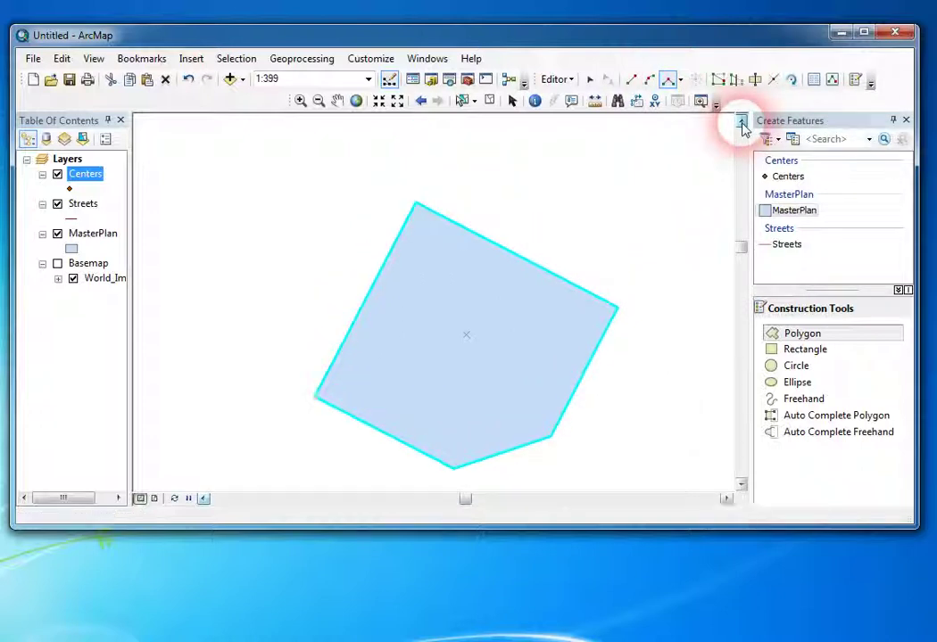
click(682, 81)
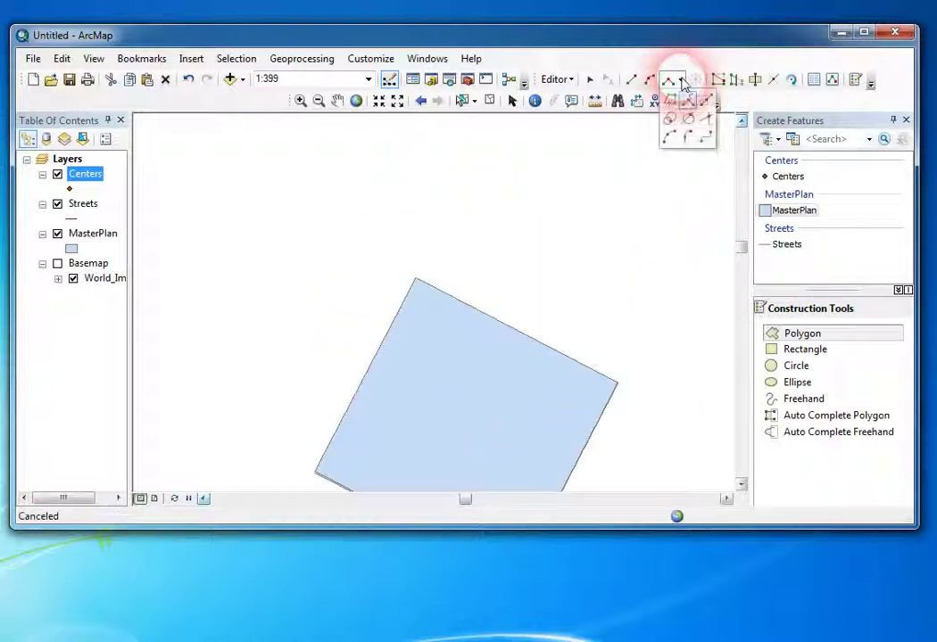
click(708, 104)
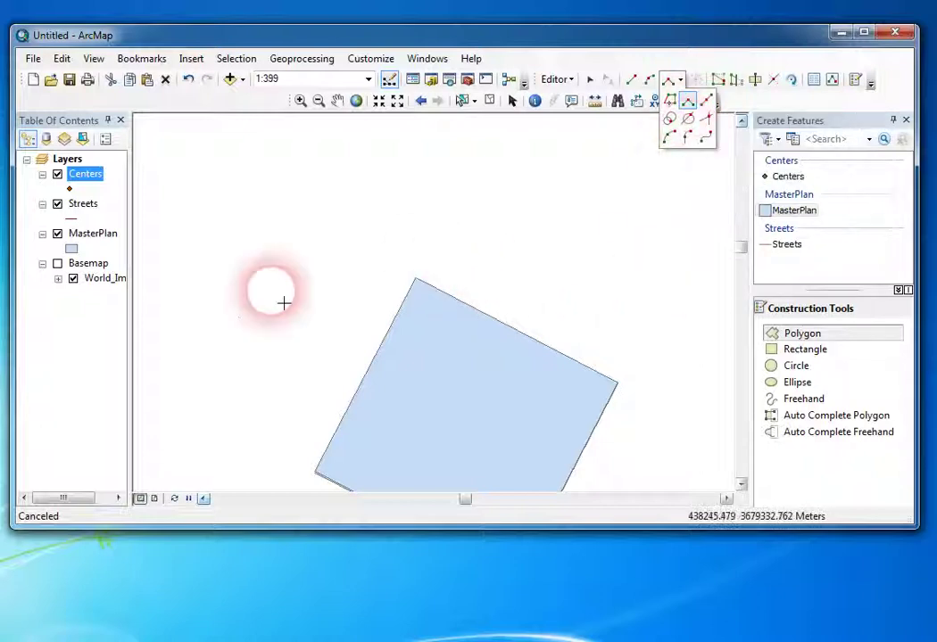
Step: Zoom to the Streets layer's extent, then close in on the eastern ends of the two long parallel streets above the twin parcels
click(83, 206)
right_click(86, 214)
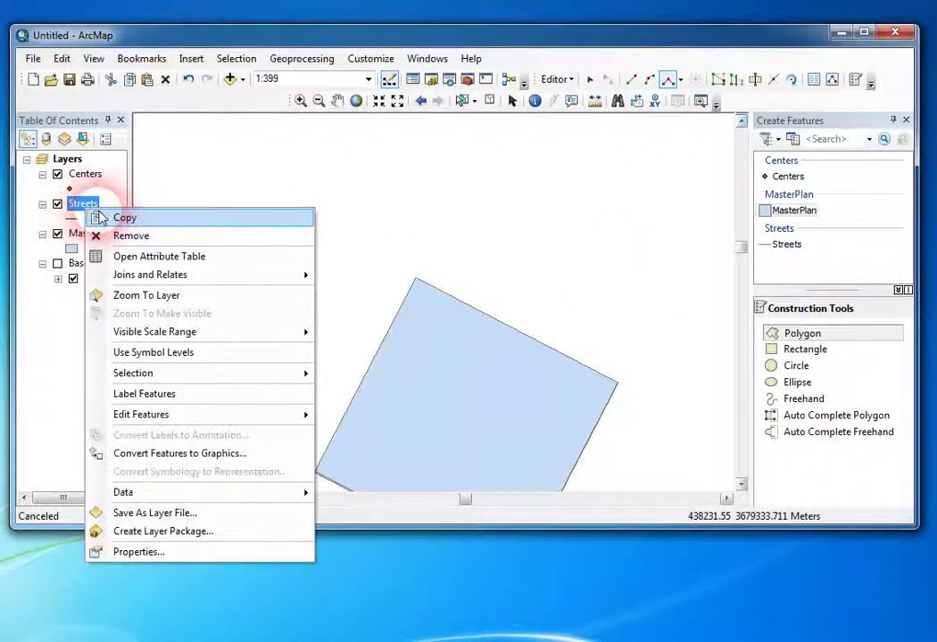
click(163, 295)
click(77, 207)
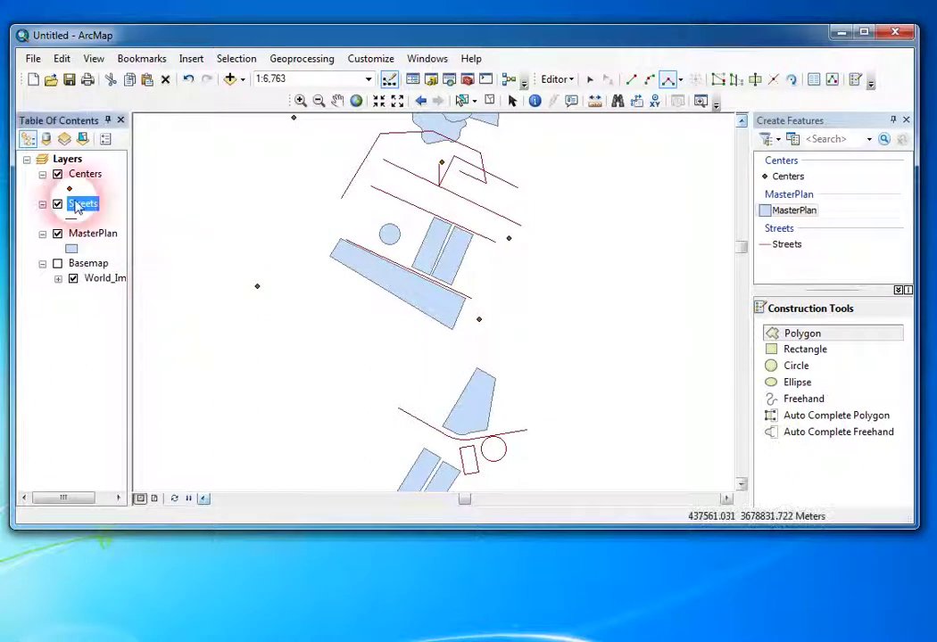
right_click(92, 218)
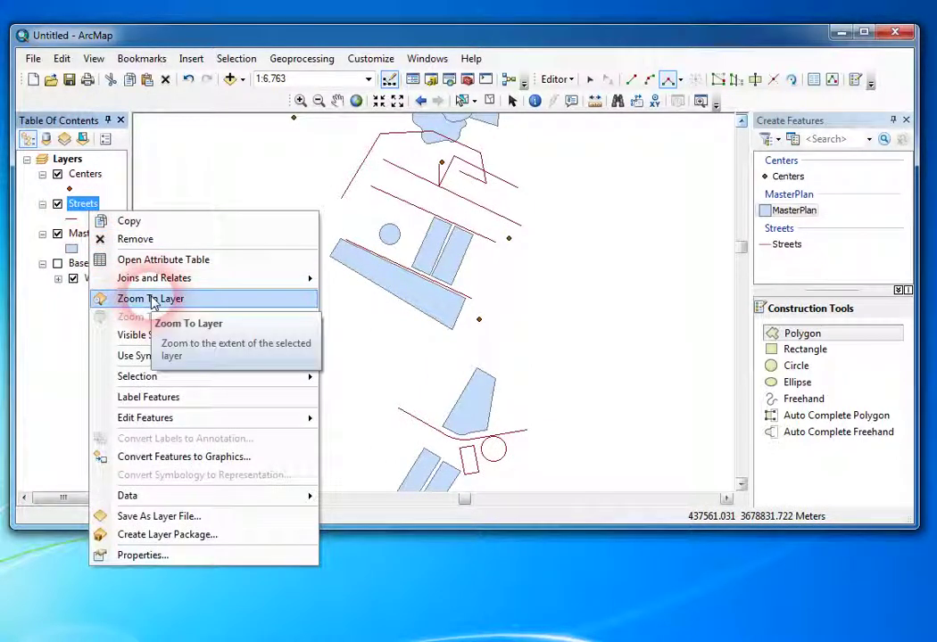
click(203, 300)
click(672, 316)
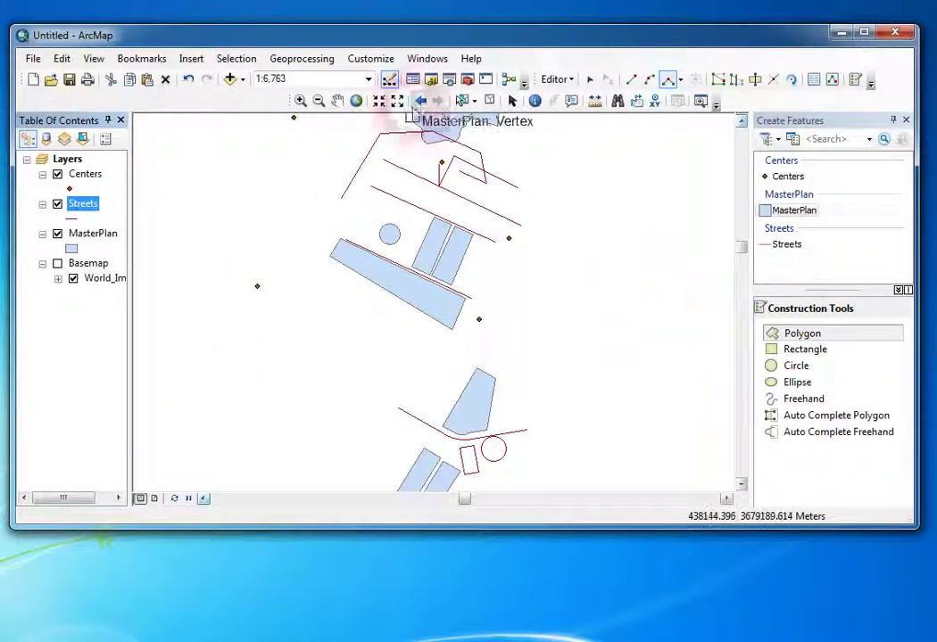
click(300, 100)
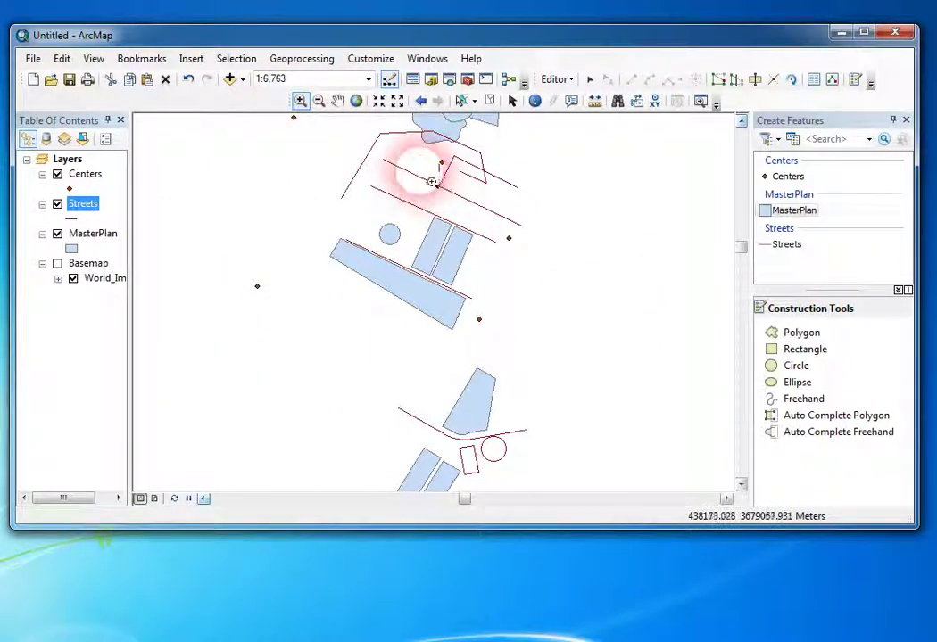
click(564, 285)
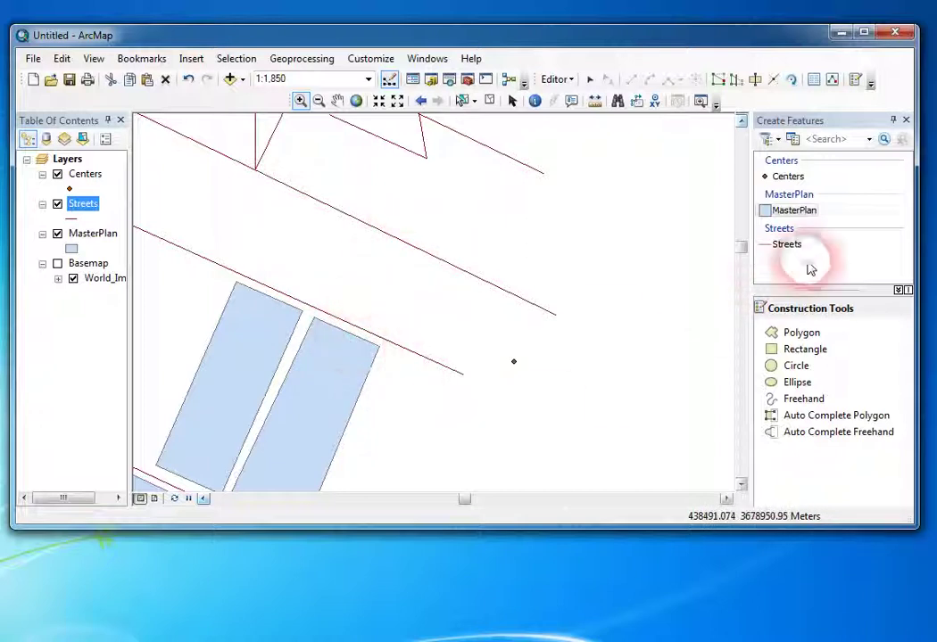
Step: Start a Streets line using the Midpoint method, placing its first vertex midway between the eastern ends of the two long parallel streets
click(787, 246)
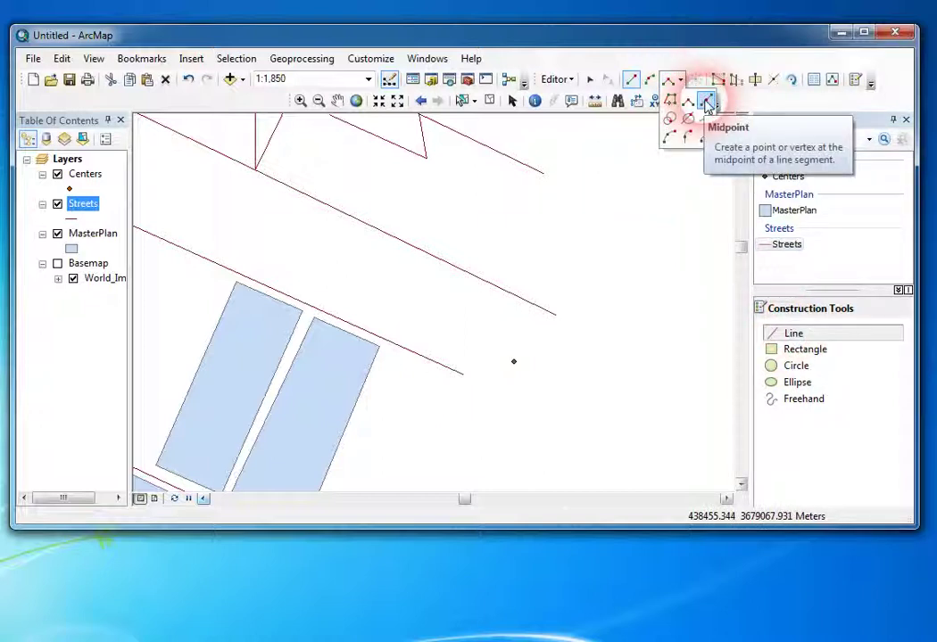
click(706, 104)
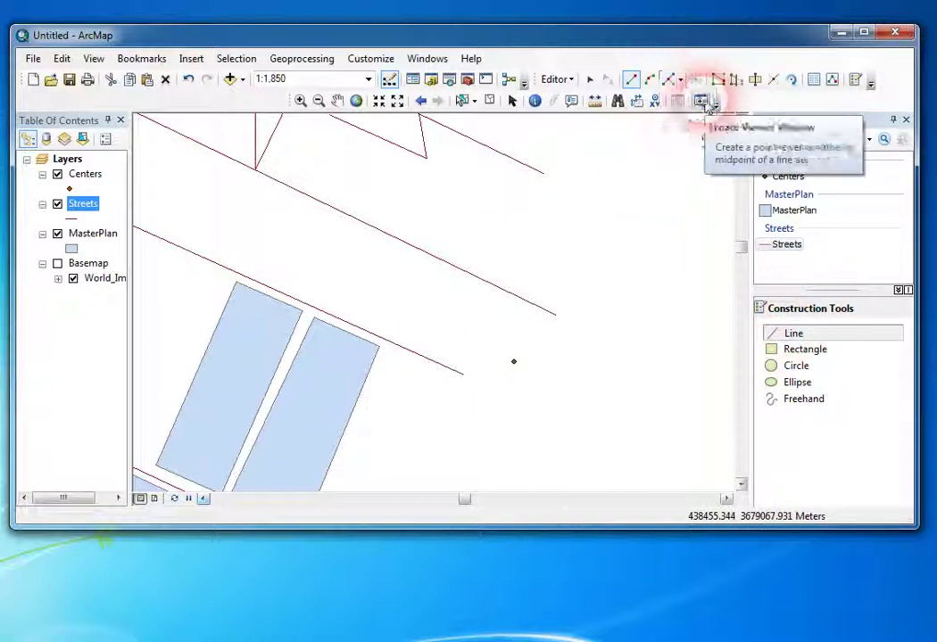
click(443, 367)
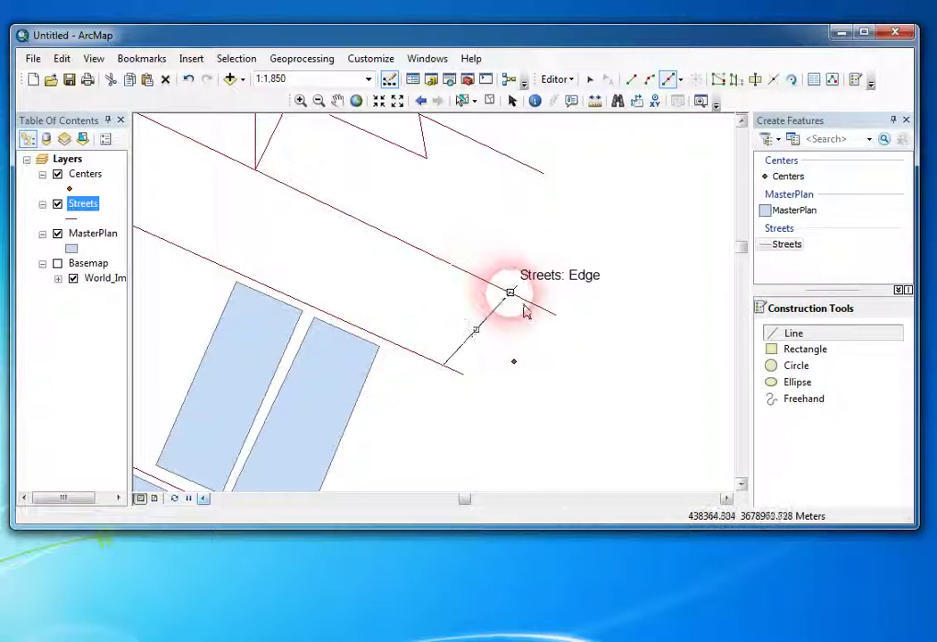
click(478, 331)
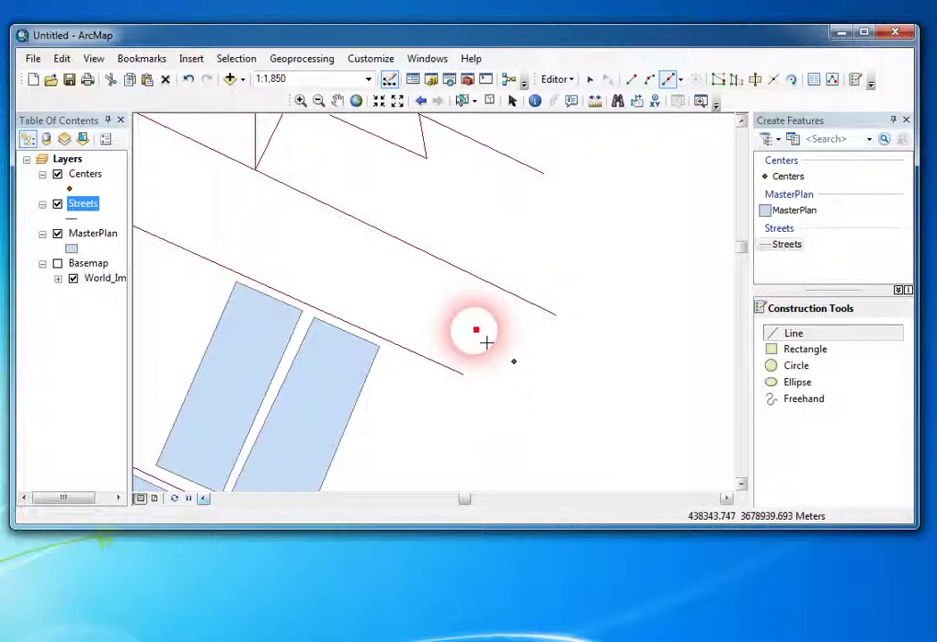
click(453, 396)
click(508, 310)
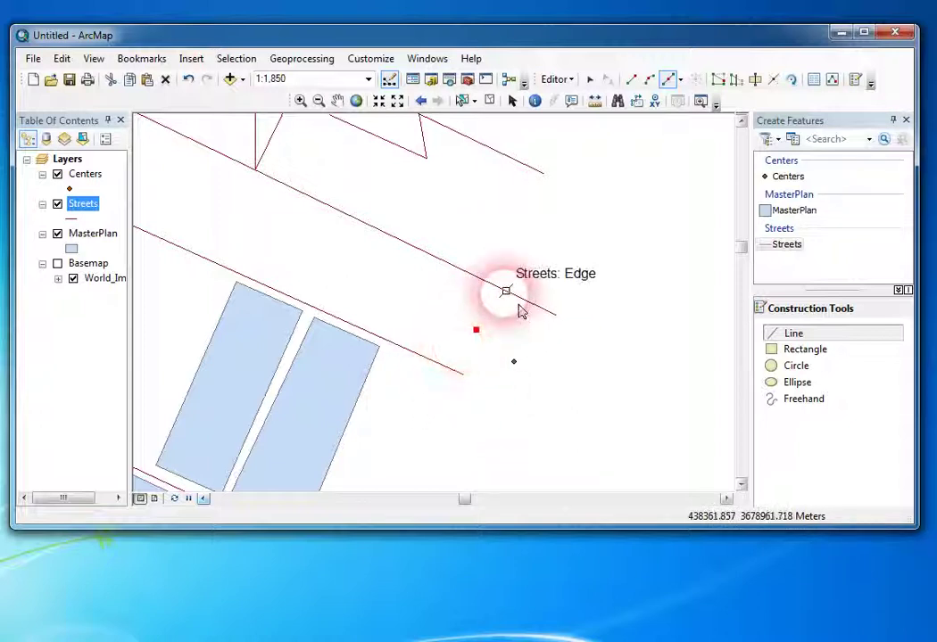
Step: Place the line's second vertex at the midpoint between the two parallel streets' western ends, then finish the sketch with straight segments
click(334, 226)
click(336, 100)
drag(314, 163, 464, 351)
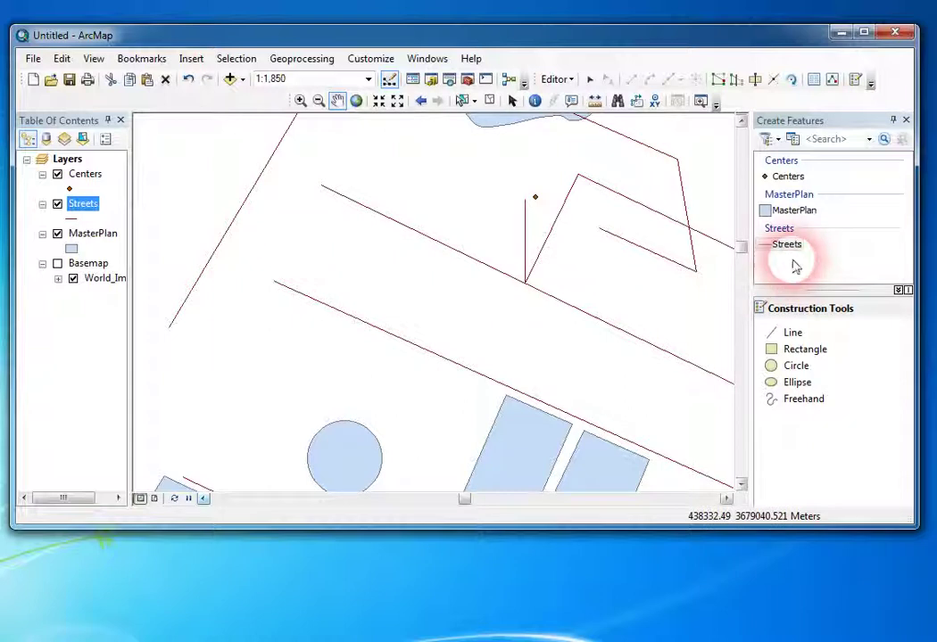
click(794, 331)
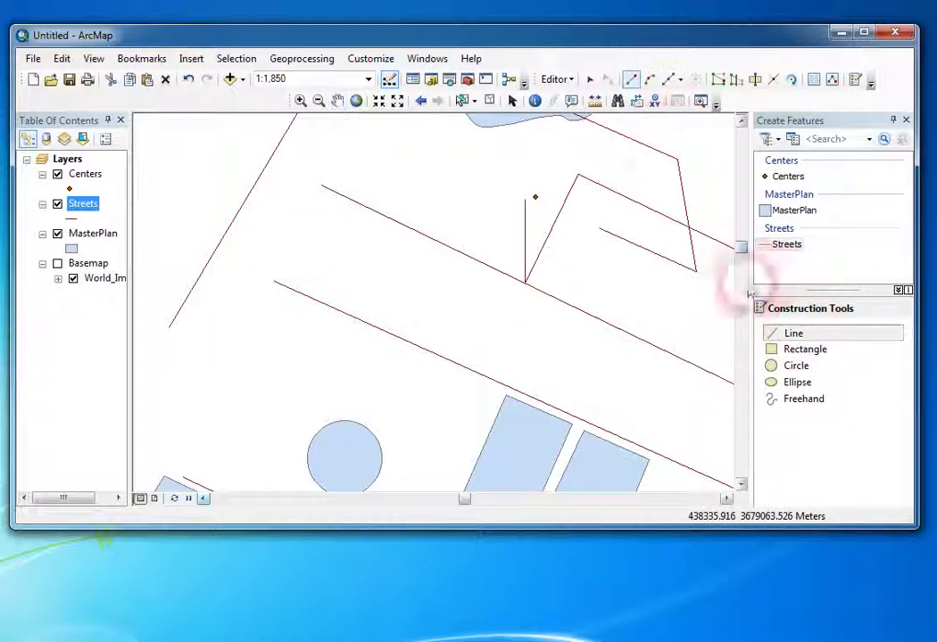
click(731, 392)
click(669, 81)
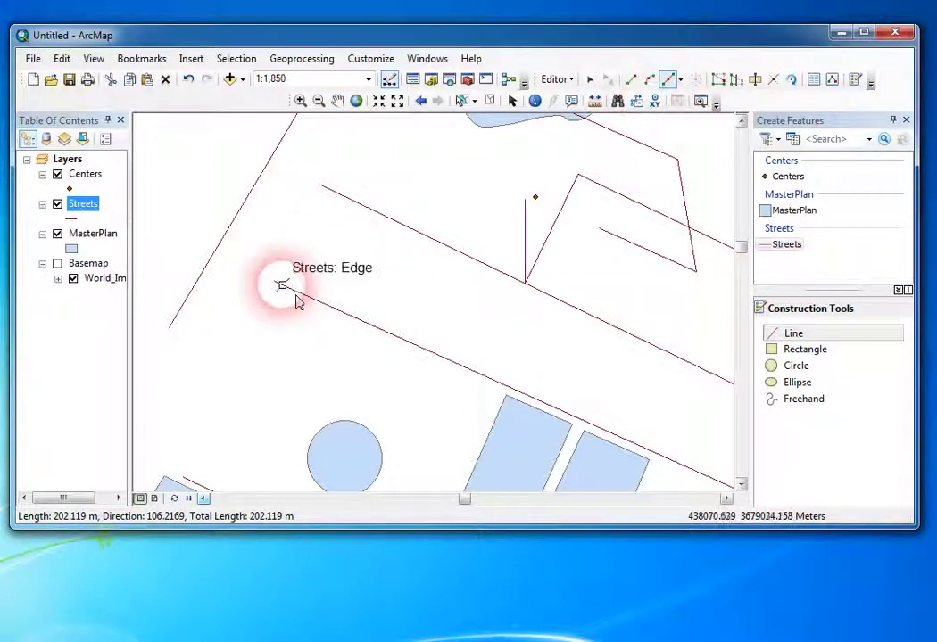
click(331, 191)
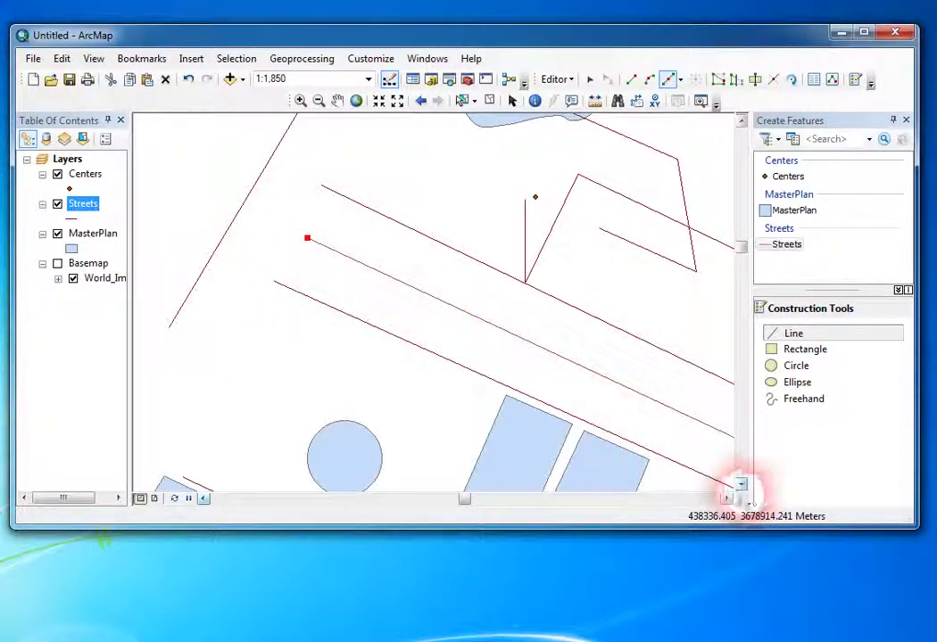
click(397, 100)
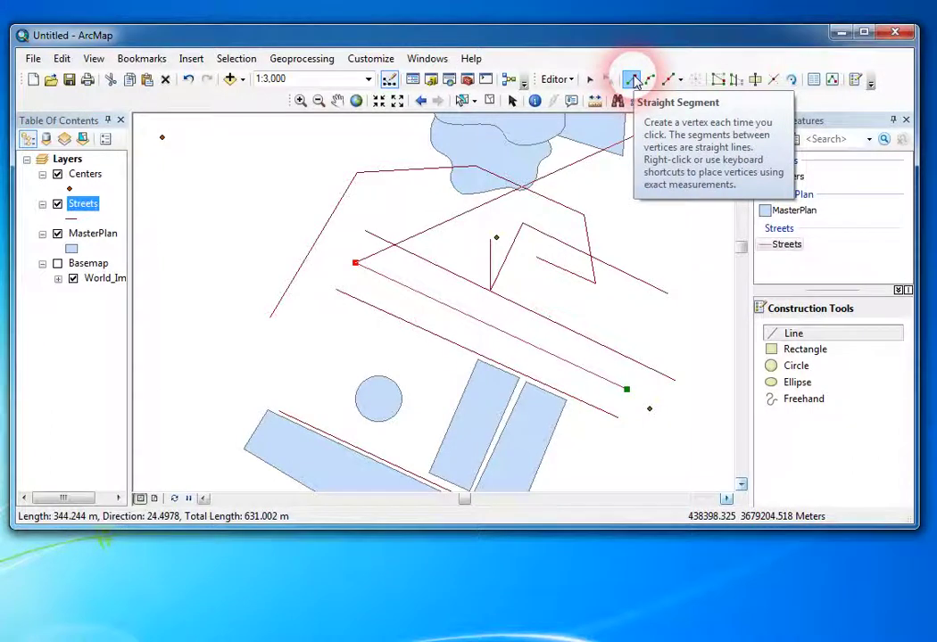
right_click(206, 153)
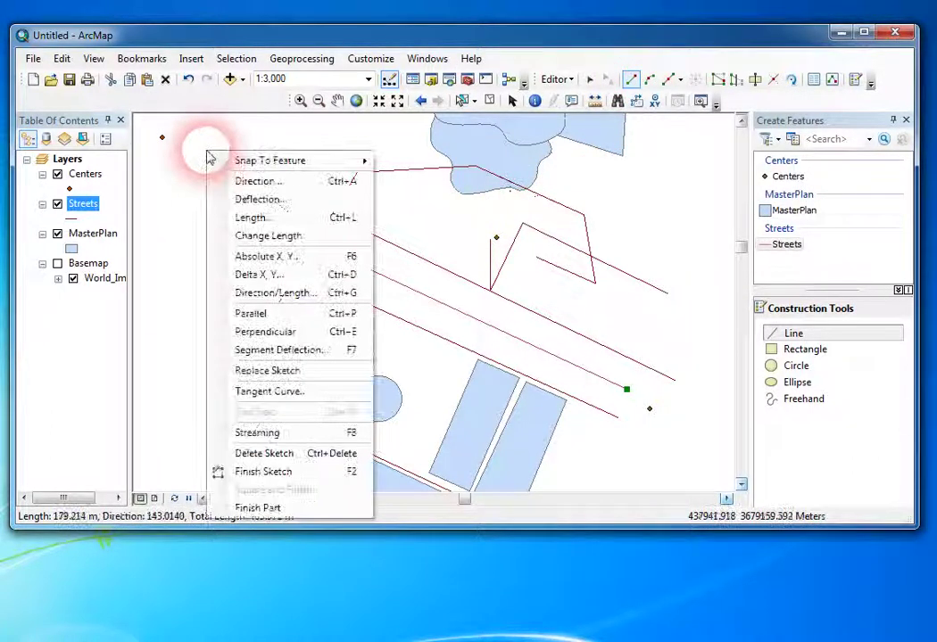
click(263, 471)
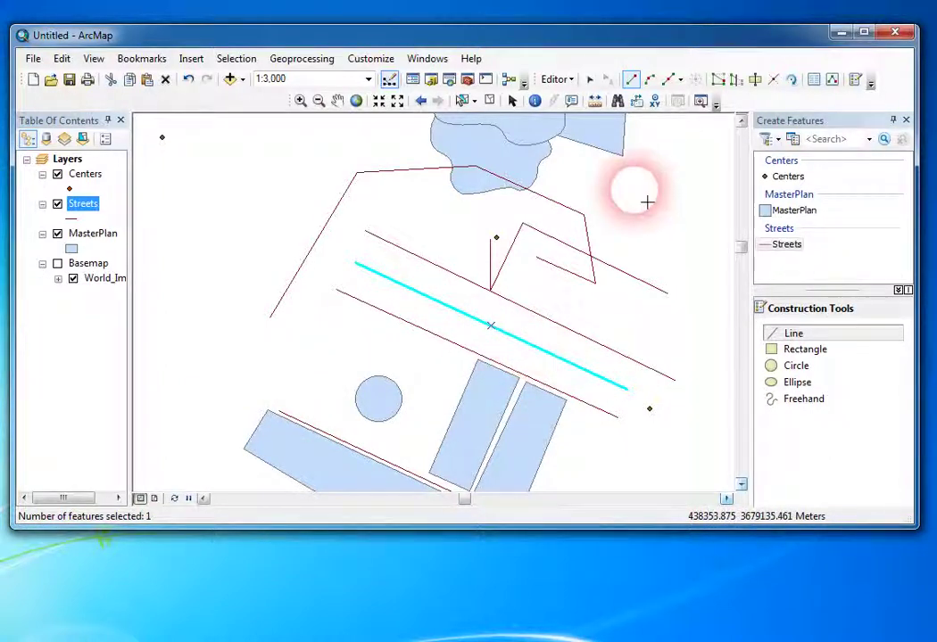
Step: Start a MasterPlan polygon with a short straight first edge, drawn westward in the empty area southeast of the parallel streets
click(681, 83)
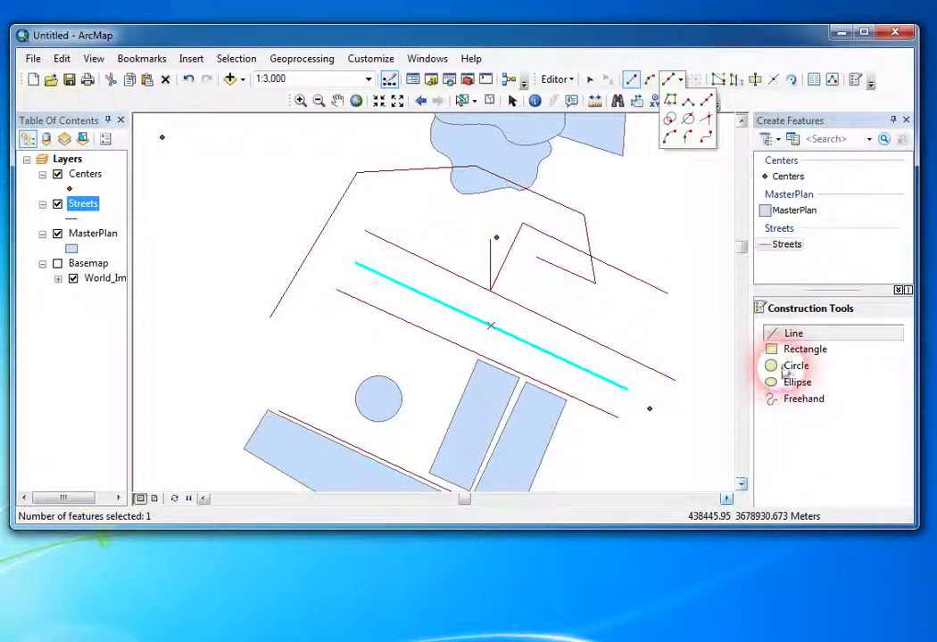
click(791, 337)
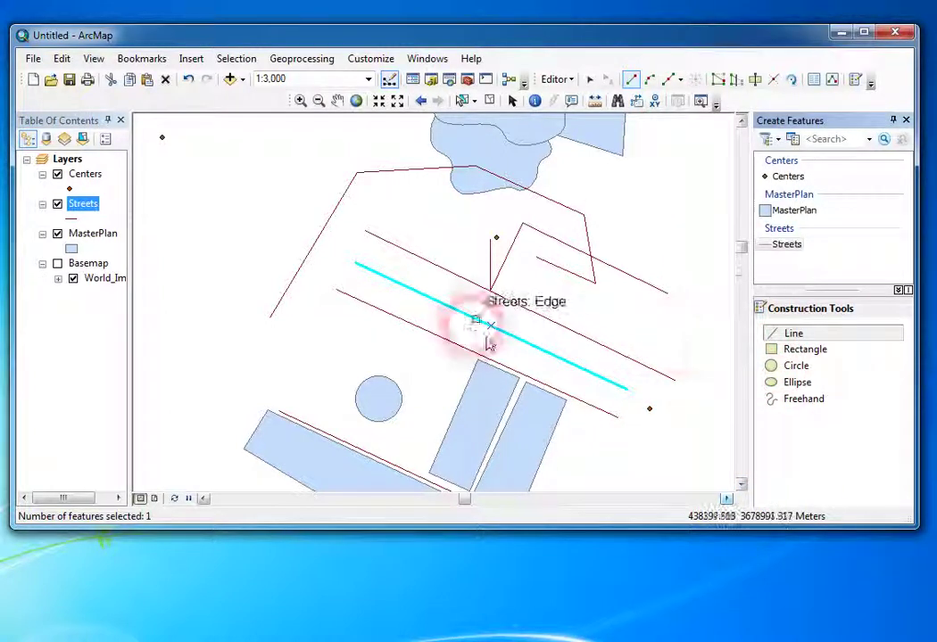
click(740, 484)
click(803, 212)
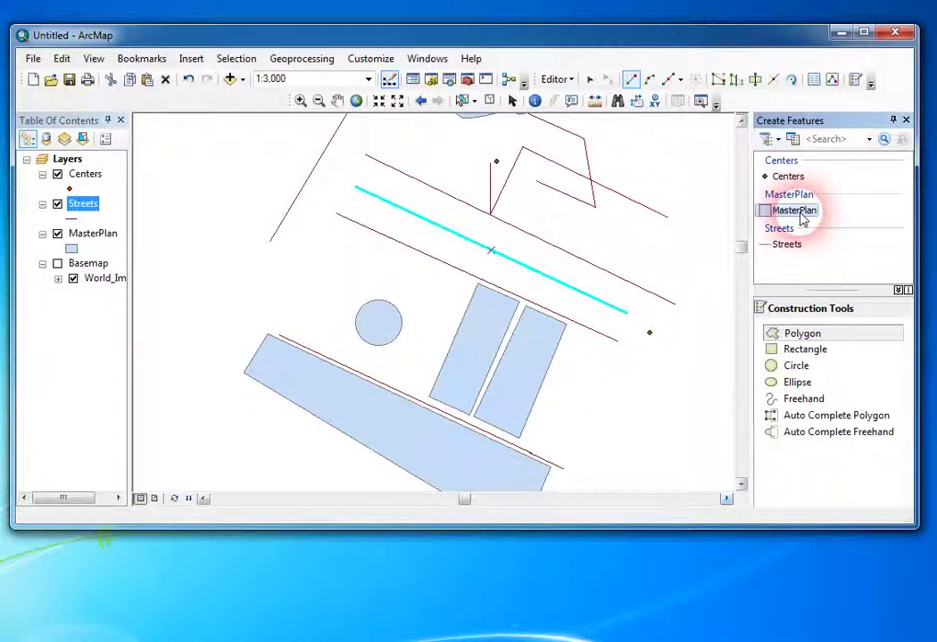
click(805, 339)
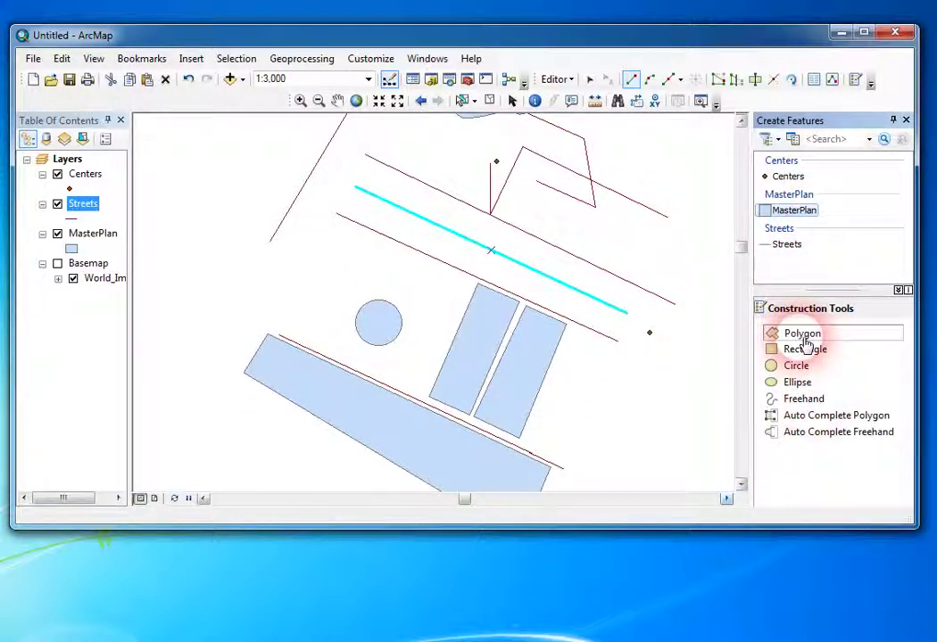
click(699, 418)
click(619, 433)
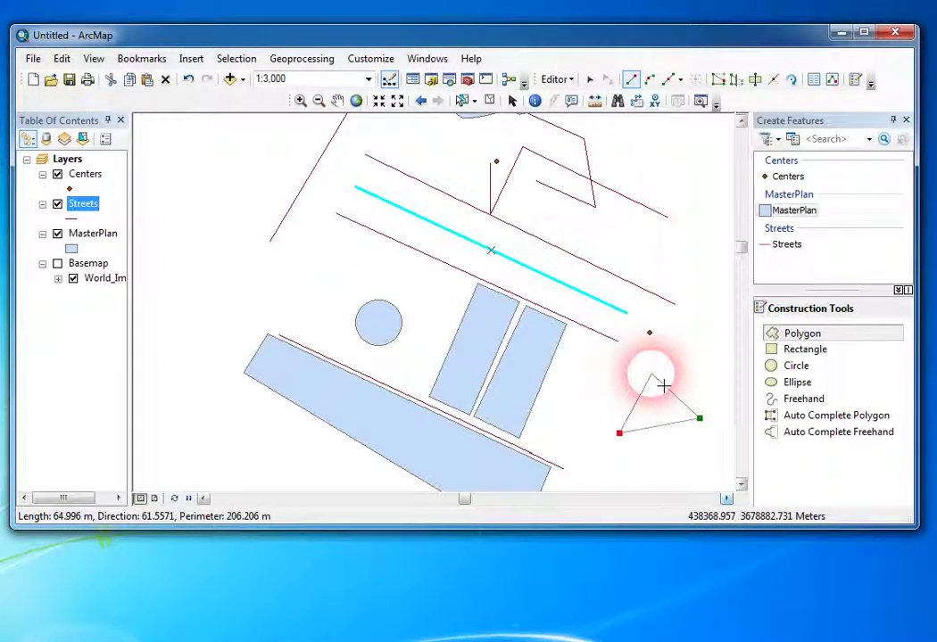
Step: Use Distance-Distance for the polygon's next vertex, centering the first circle on the eastern endpoint of the street beside the twin parcels
click(679, 80)
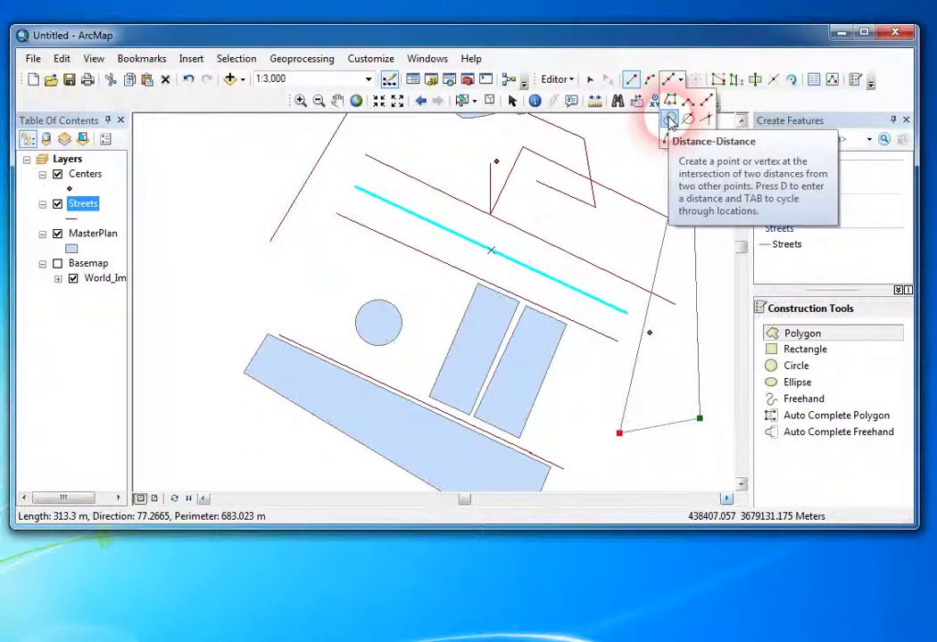
click(670, 122)
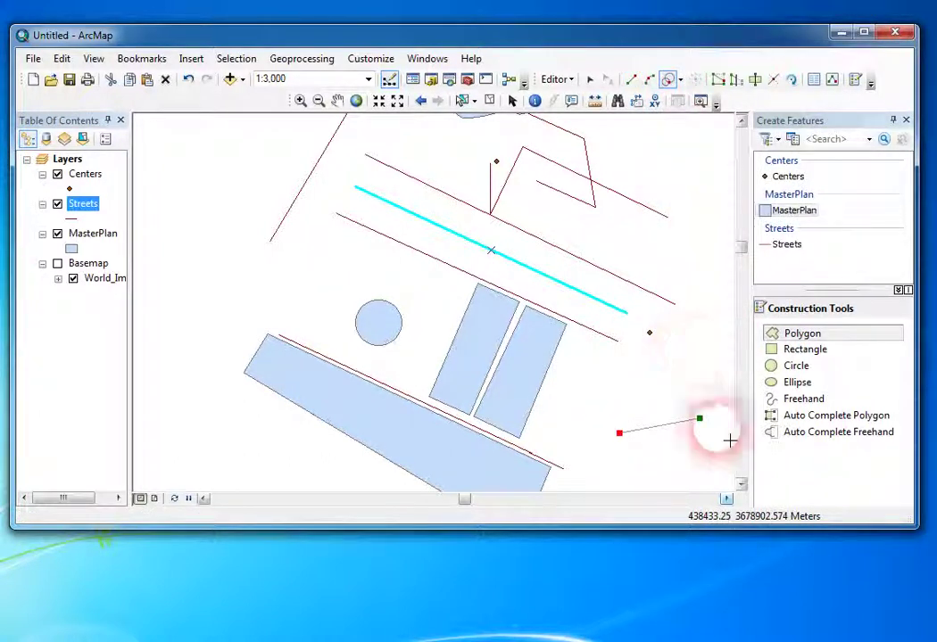
click(740, 484)
click(726, 498)
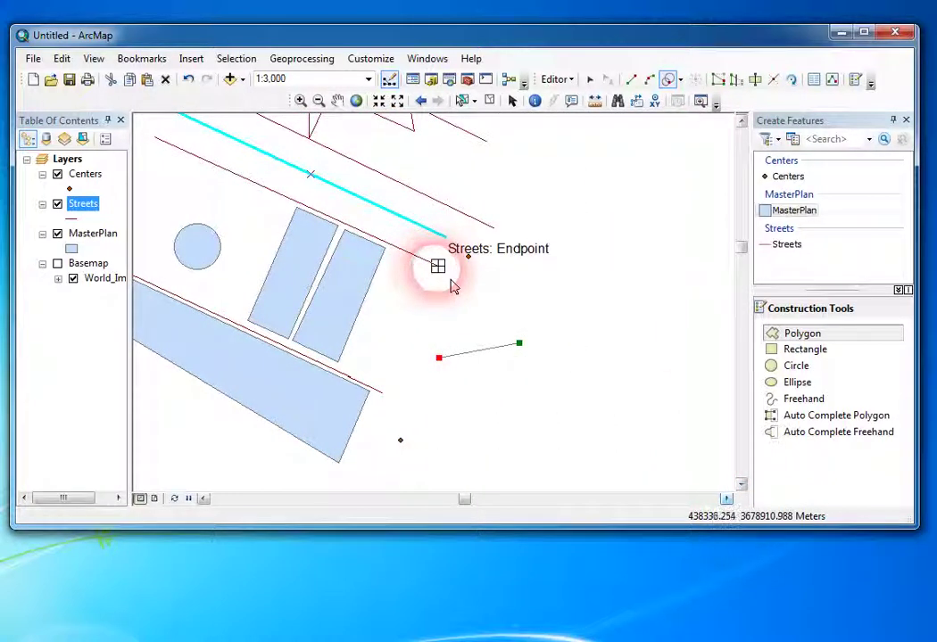
click(438, 266)
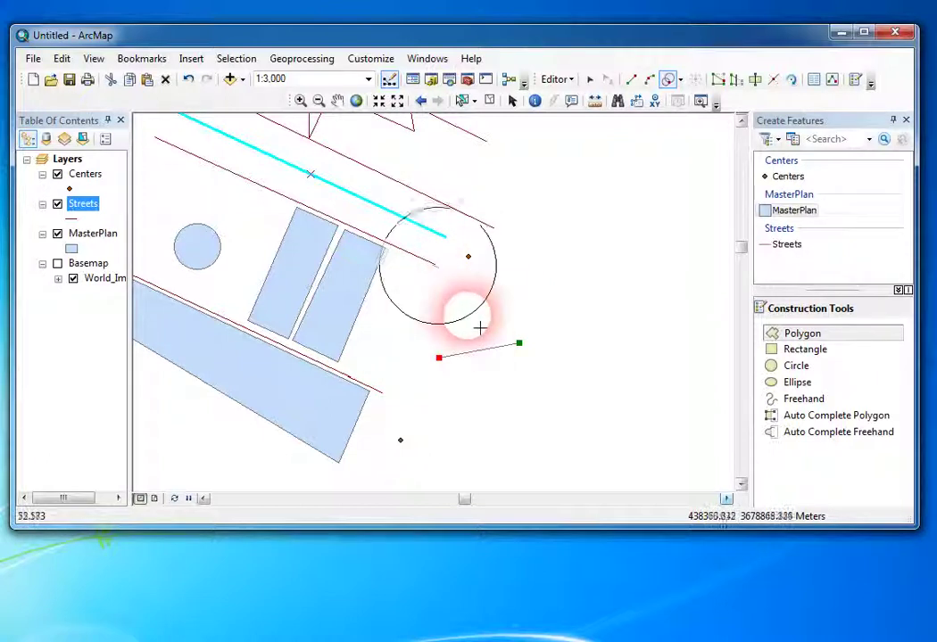
Step: Try a radius of 60 m for the first Distance-Distance circle around the street endpoint beside the twin parcels
drag(457, 312, 492, 341)
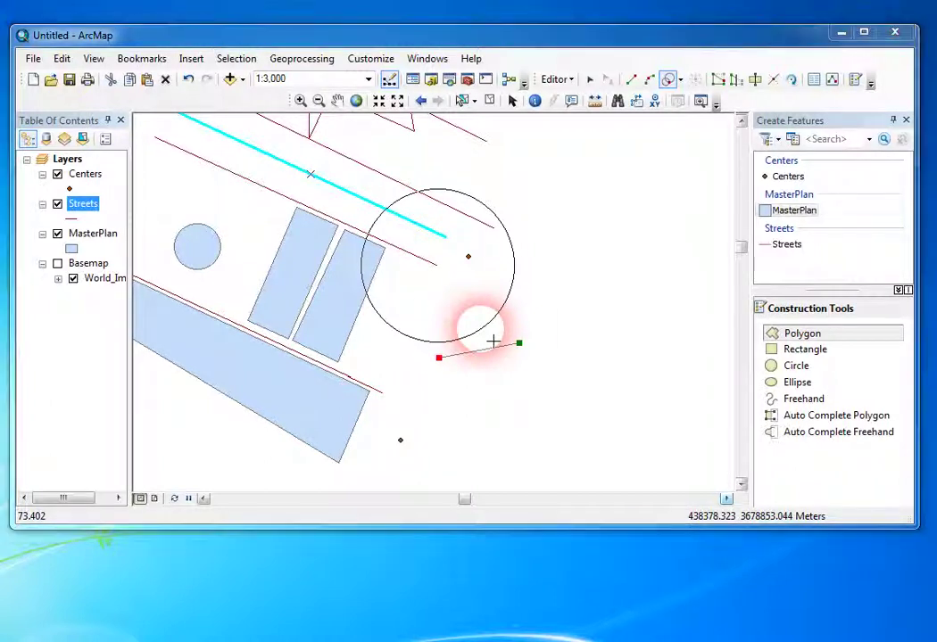
key(ctrl+d)
mouse_move(498, 321)
mouse_down()
mouse_move(324, 328)
mouse_move(306, 311)
mouse_up()
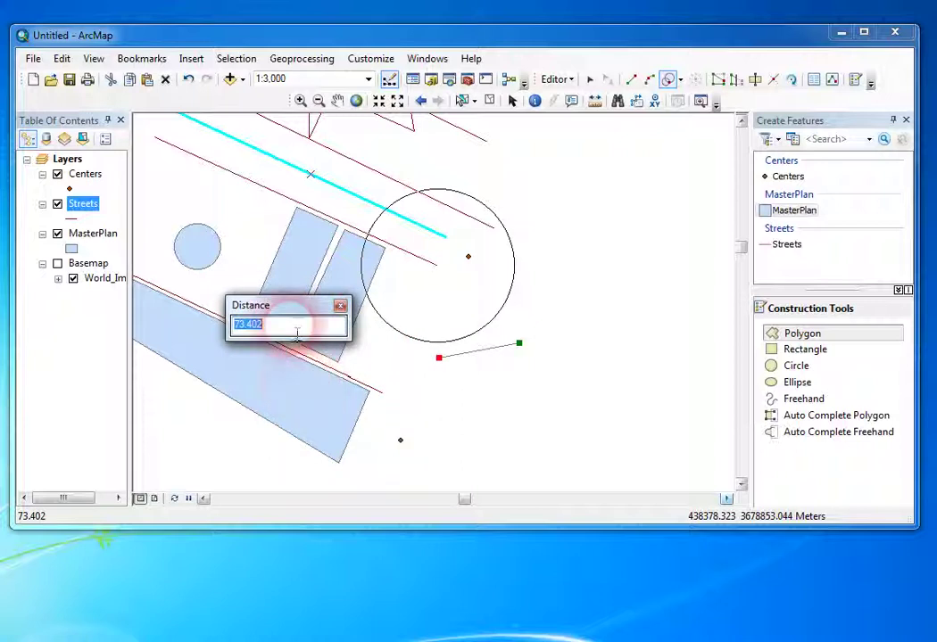
click(294, 332)
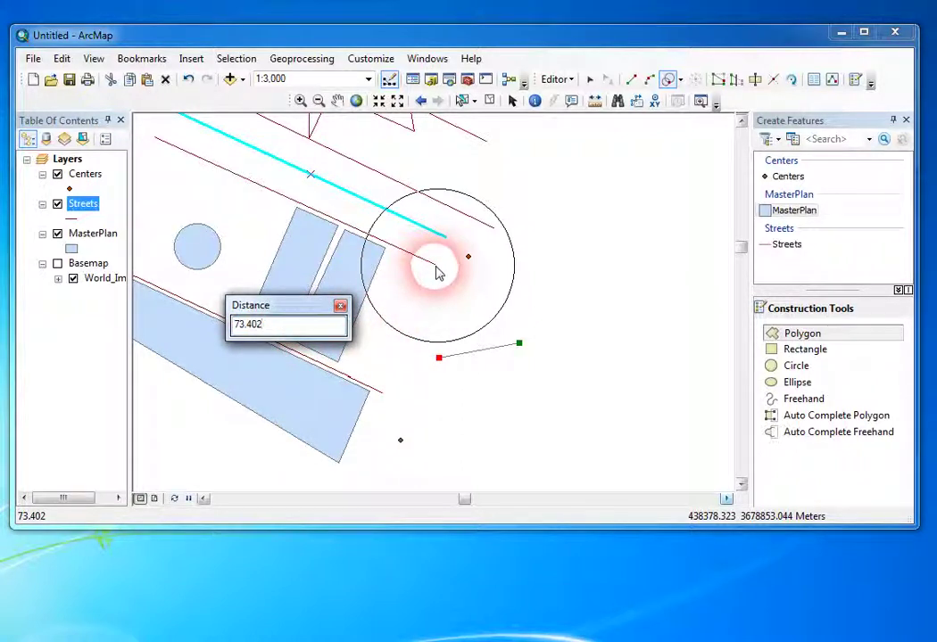
drag(332, 323, 219, 323)
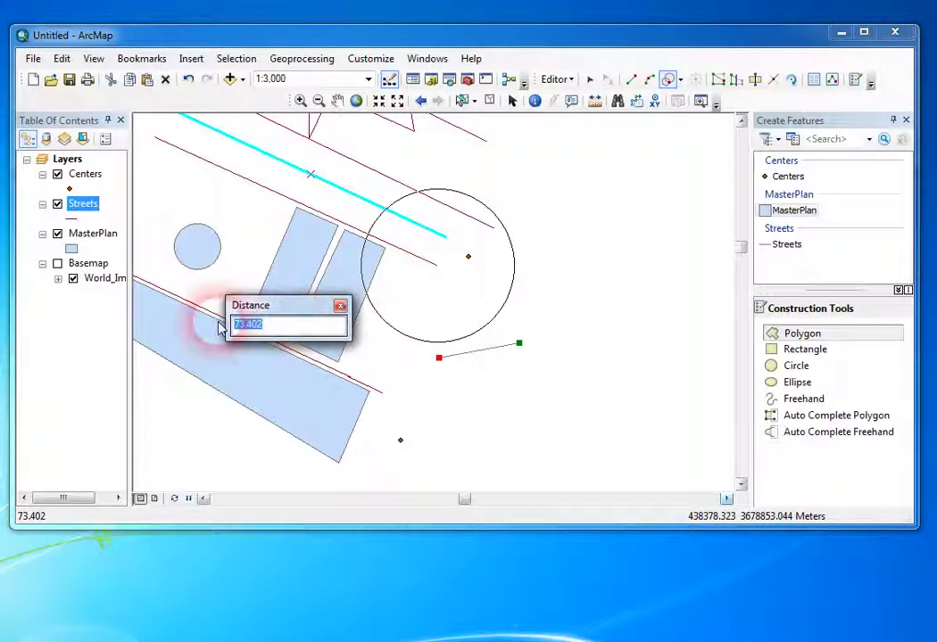
text(6)
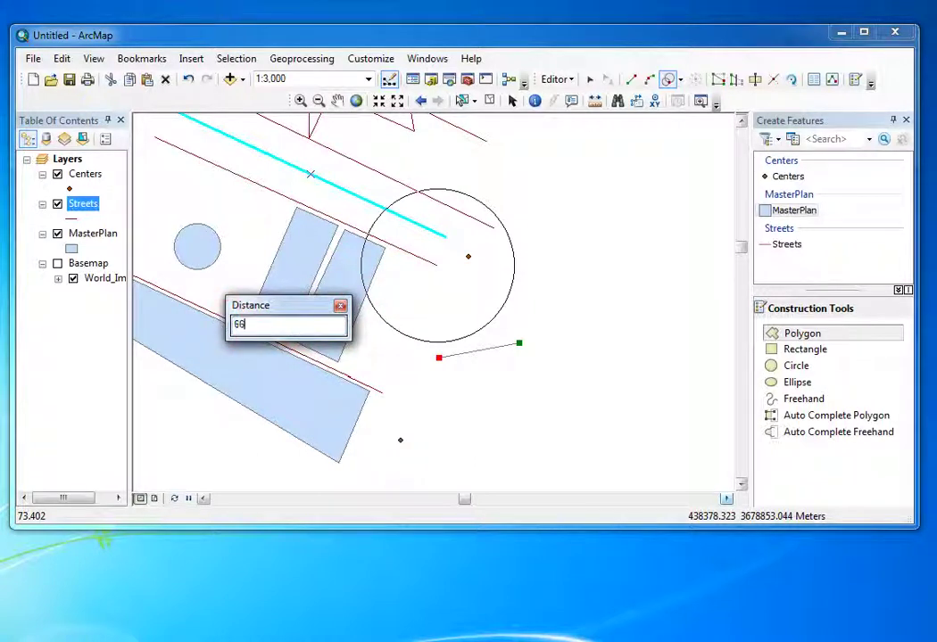
text(0)
key(Return)
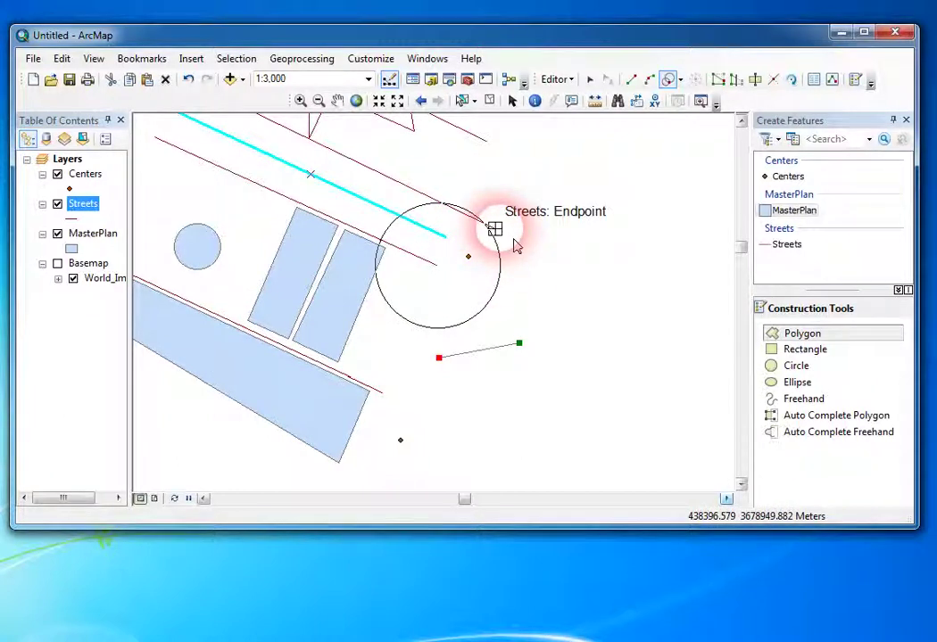
Step: Try a second 70 m circle centered on the eastern endpoint of the northern parallel street, and abandon the construction for straight segments
mouse_move(507, 243)
mouse_down()
mouse_move(577, 298)
mouse_move(569, 283)
mouse_move(580, 282)
mouse_up()
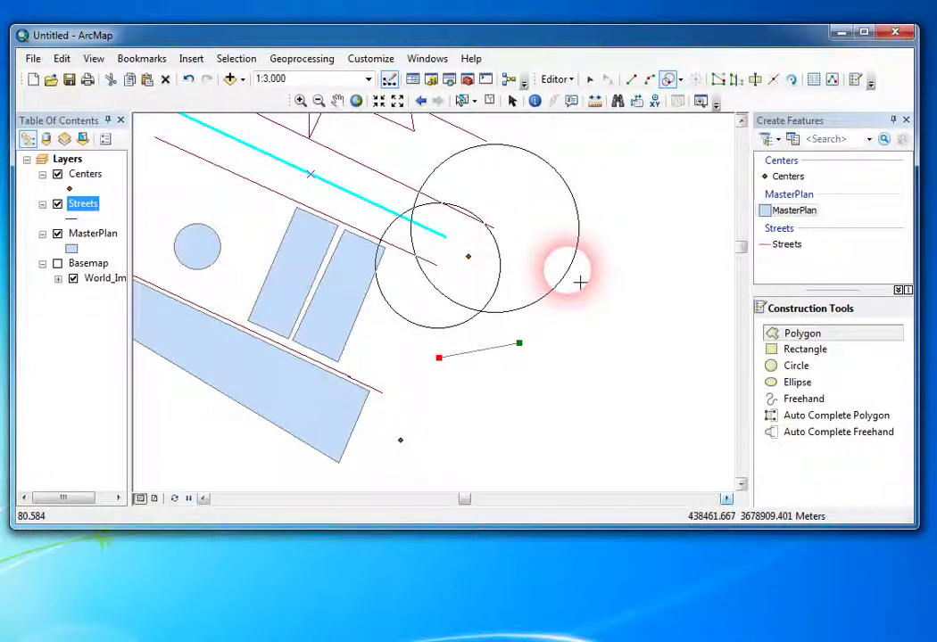
key(d)
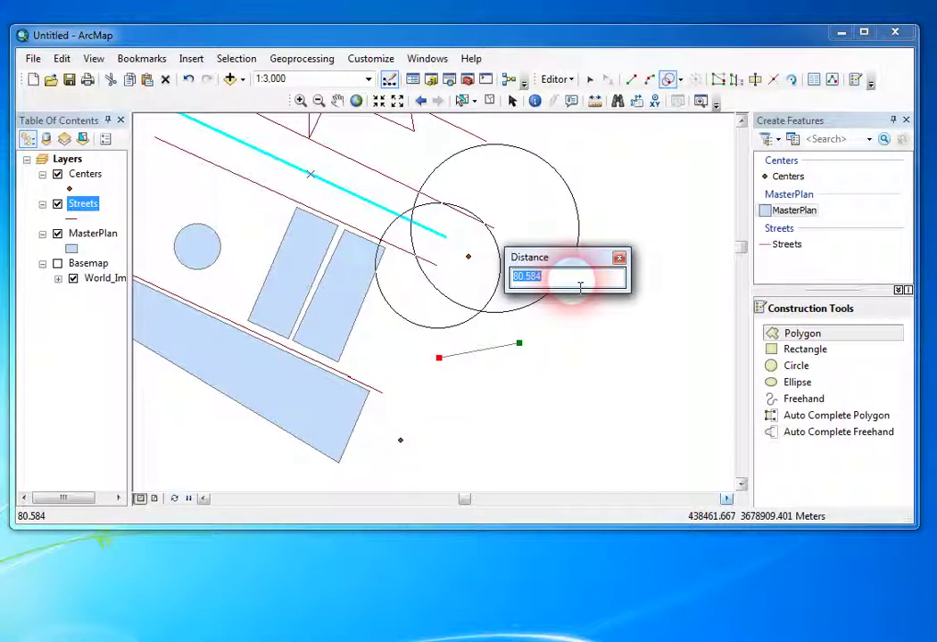
drag(581, 283, 477, 313)
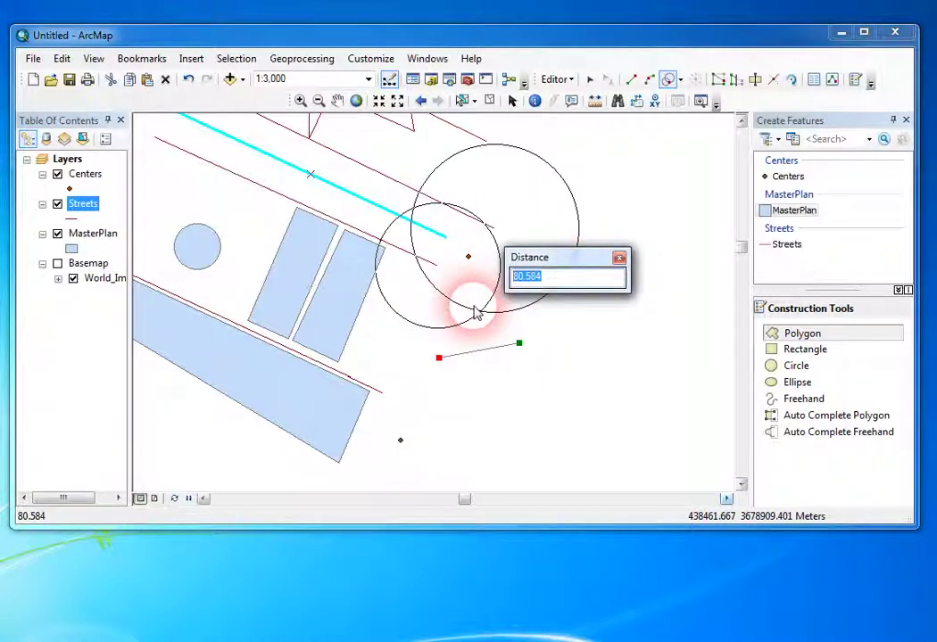
text(70)
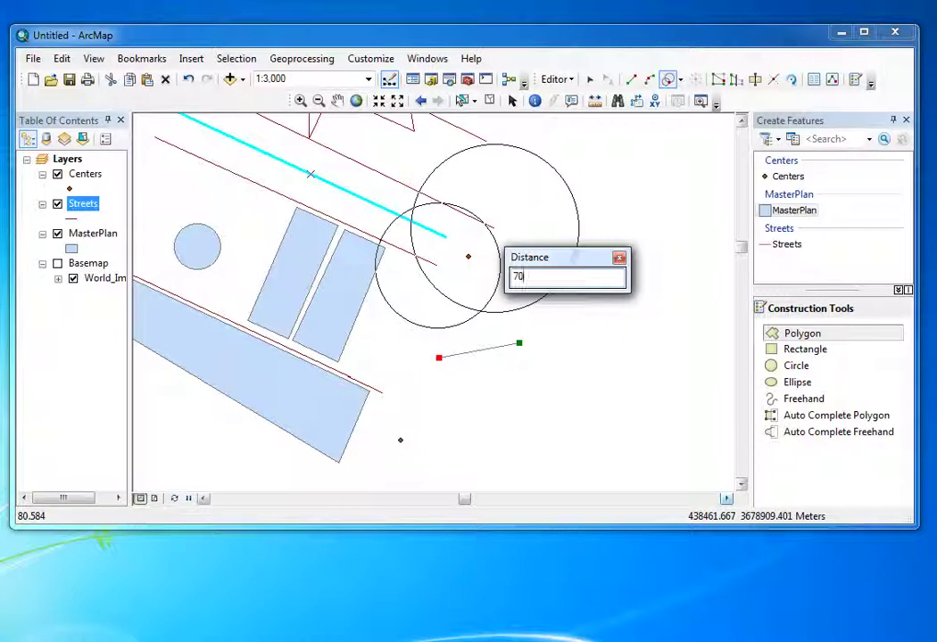
key(Return)
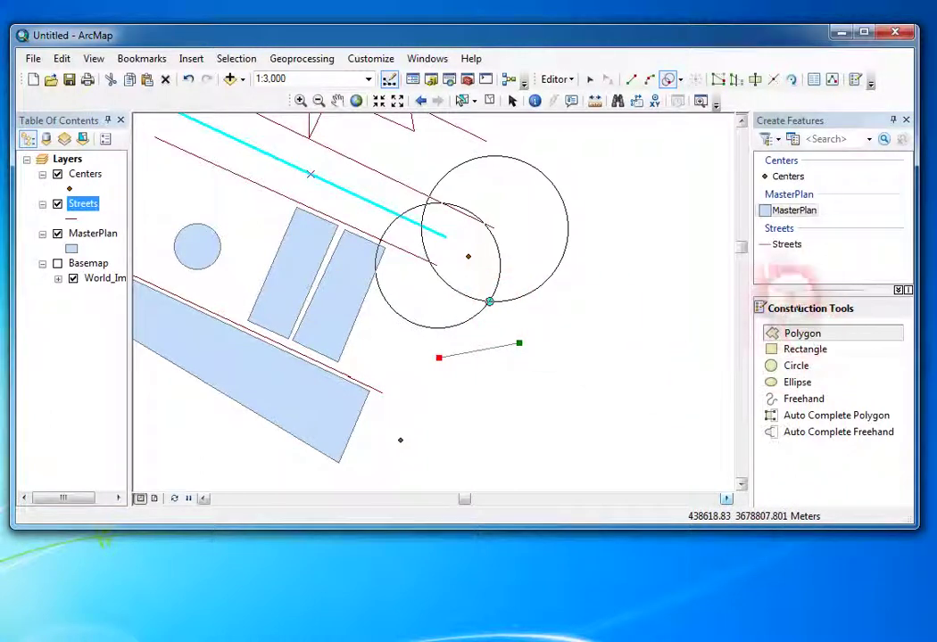
click(632, 80)
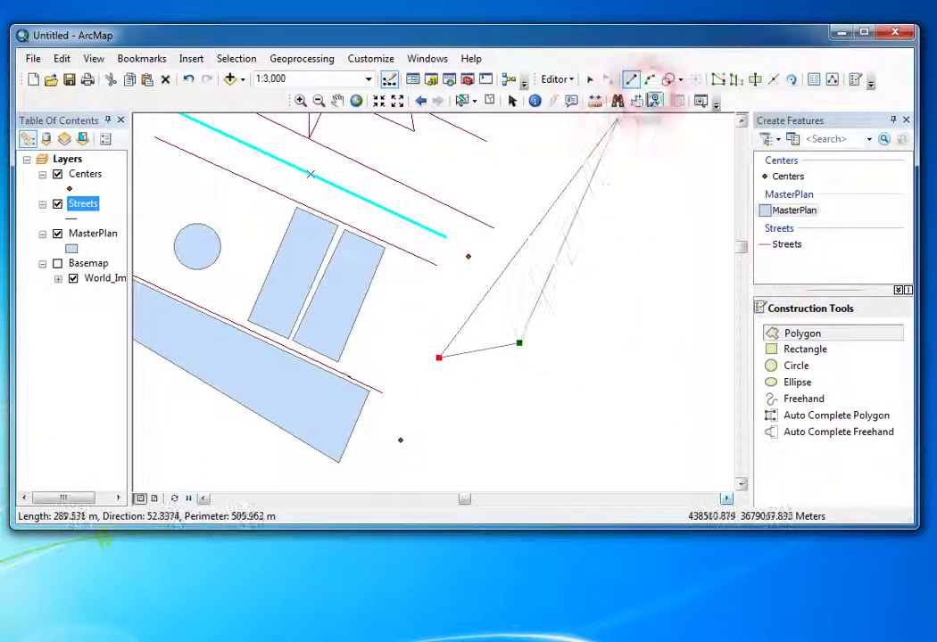
Step: Restart Distance-Distance with a 60 m circle centered on the eastern endpoint of the street beside the twin parcels
click(669, 80)
click(436, 265)
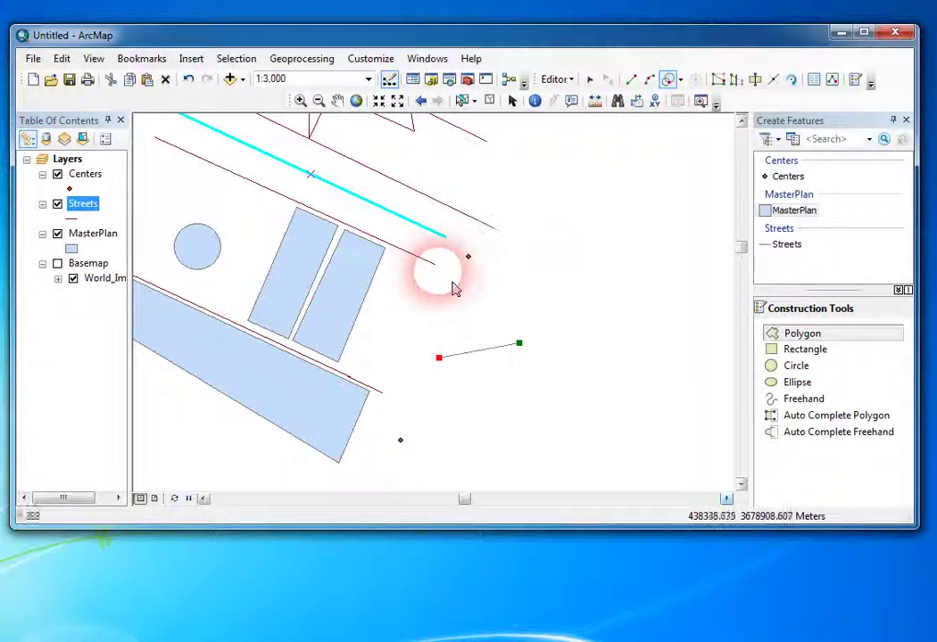
key(r)
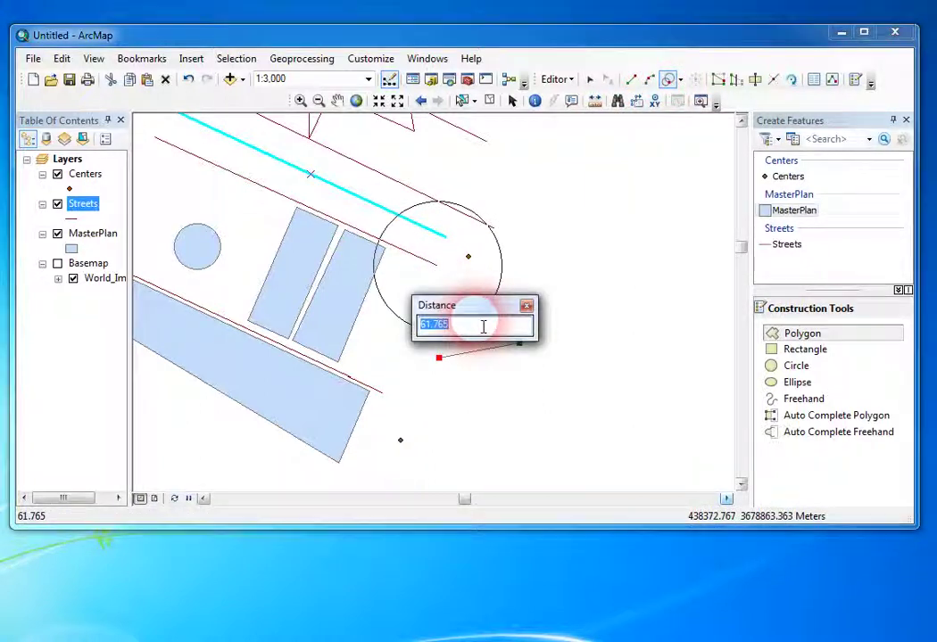
key(Return)
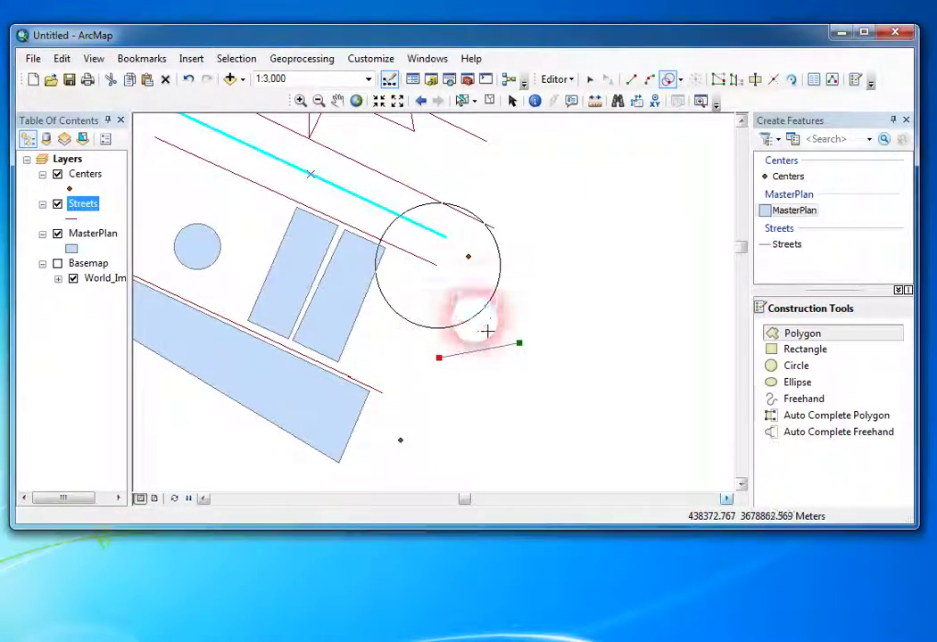
Step: Add a 70 m circle at the northern parallel street's eastern endpoint and place the polygon's vertex at the circles' southern intersection
click(519, 255)
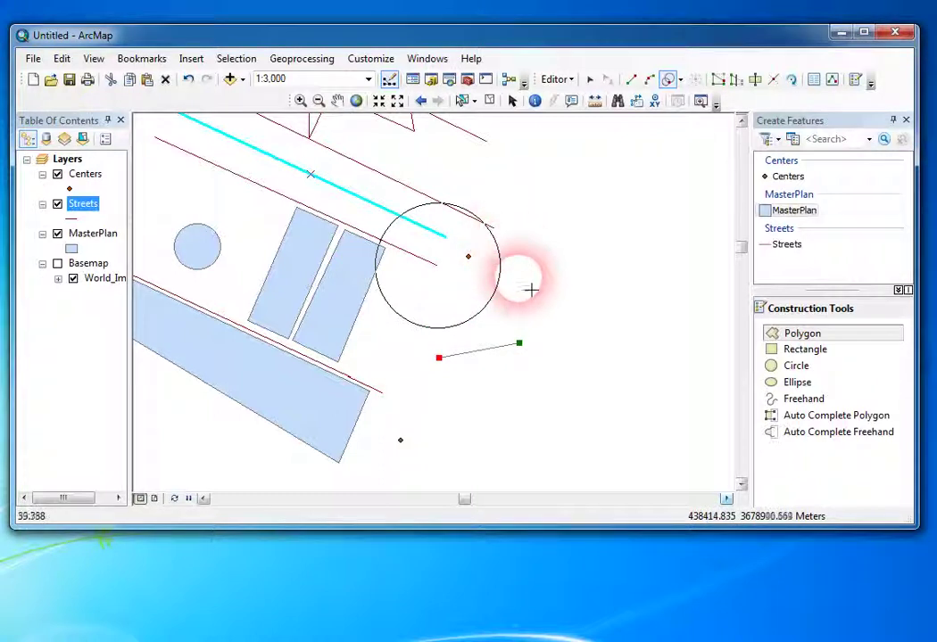
text(r)
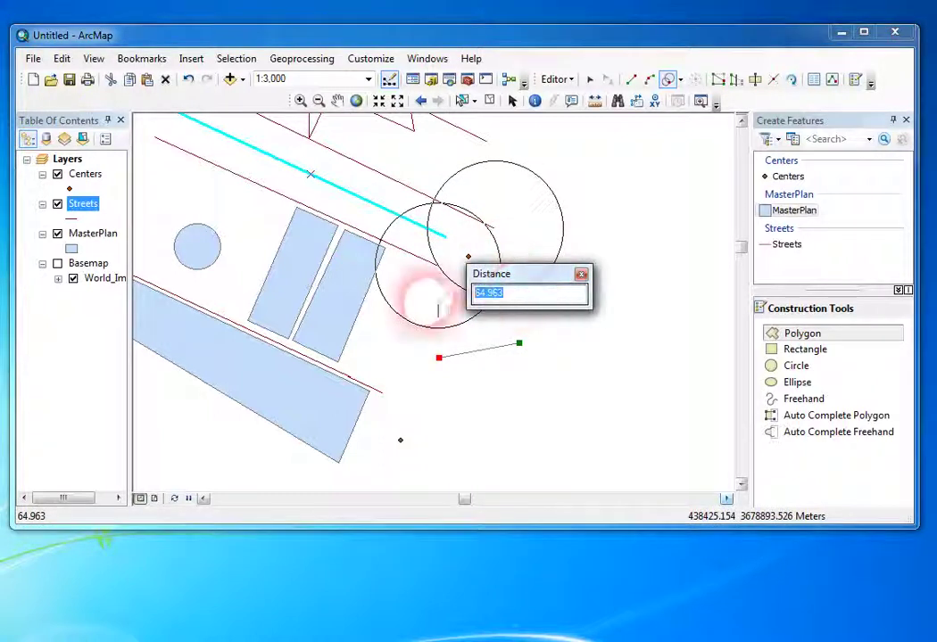
text(70)
key(Return)
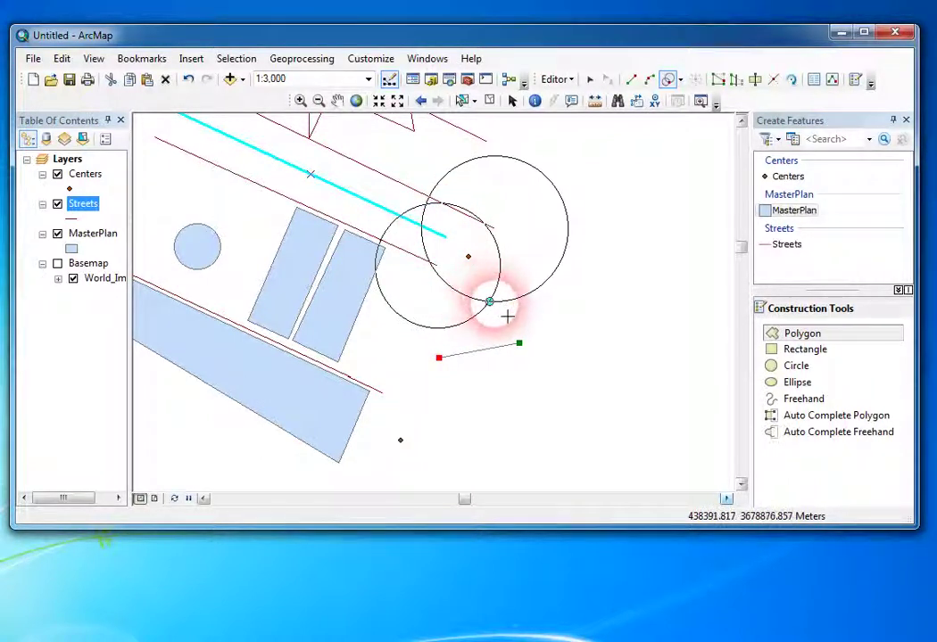
click(498, 312)
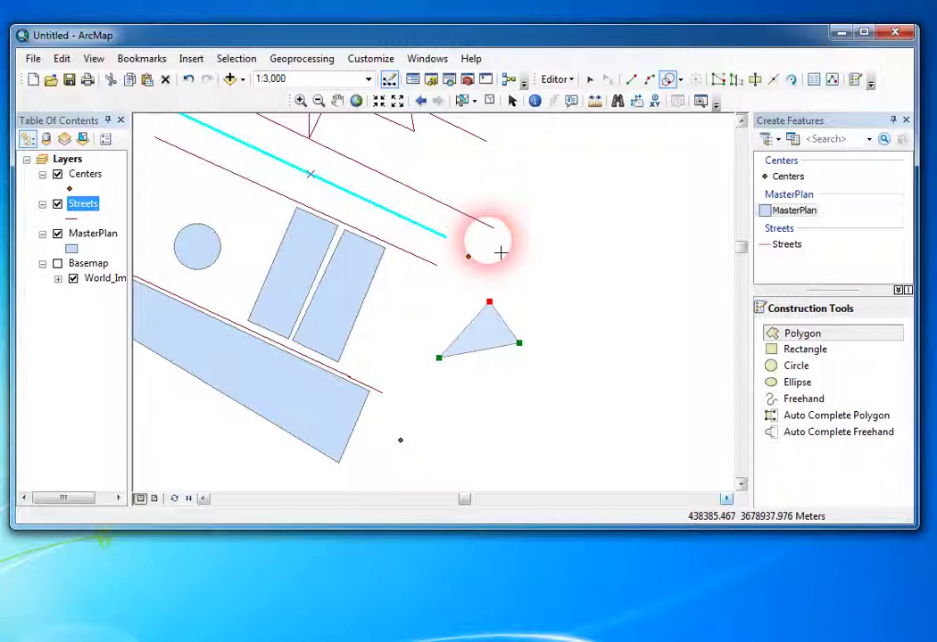
Step: Finish the MasterPlan polygon with straight segments through four more vertices, looping out to the east and back southwest
click(631, 79)
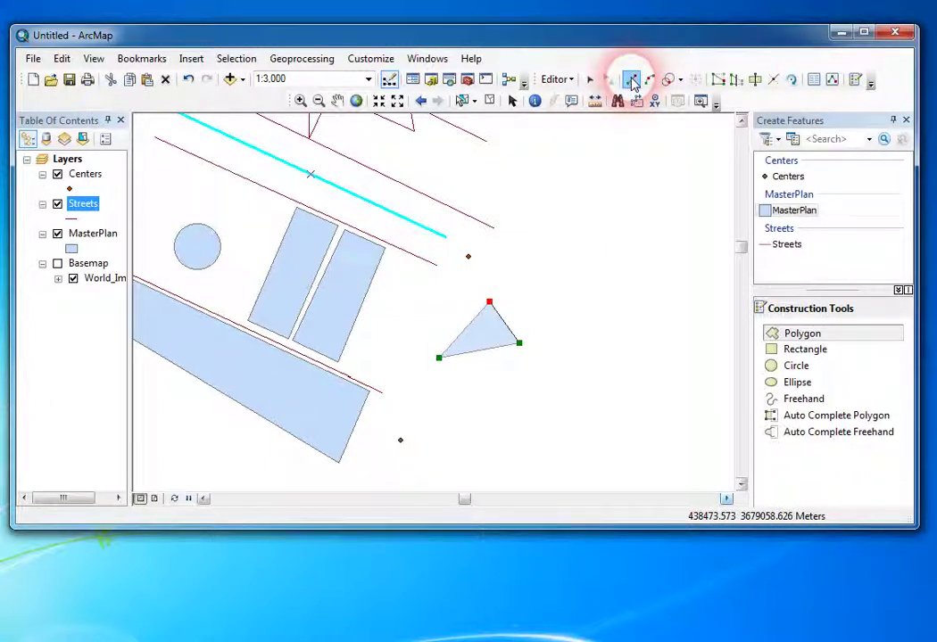
click(594, 219)
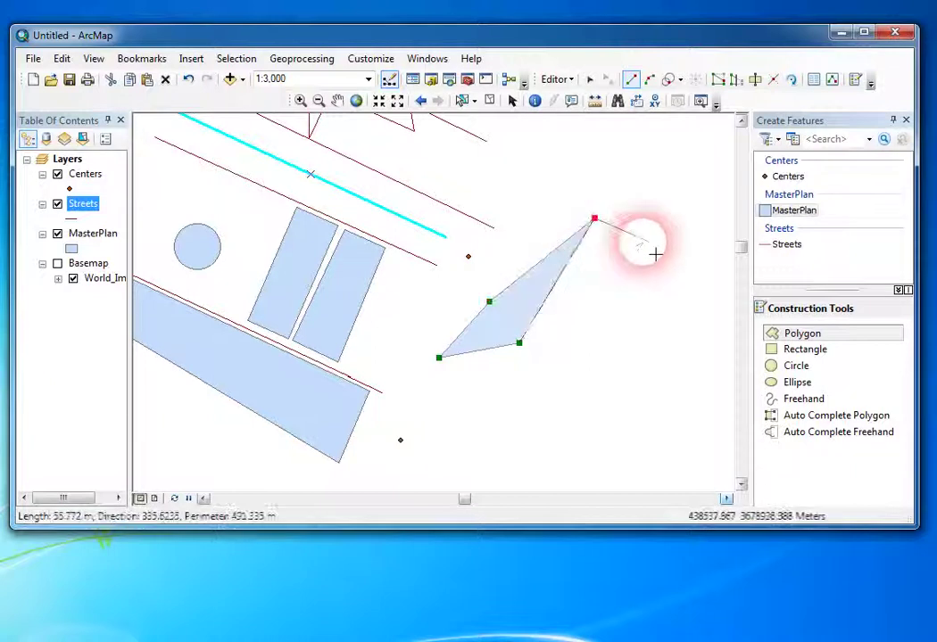
click(683, 250)
click(690, 324)
double_click(622, 393)
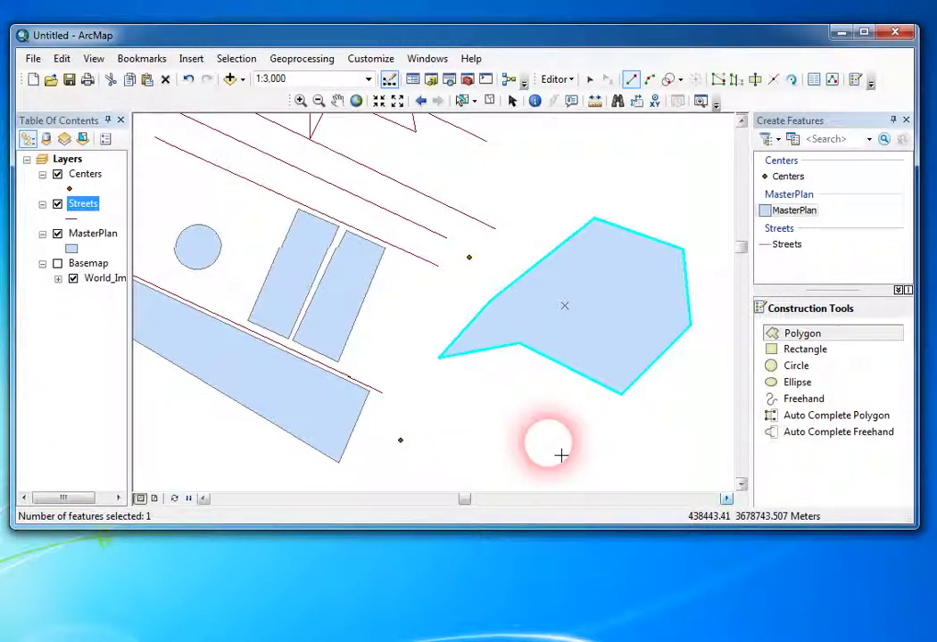
Step: Start a Streets line with its first vertex in the empty area northeast of the new polygon
click(741, 122)
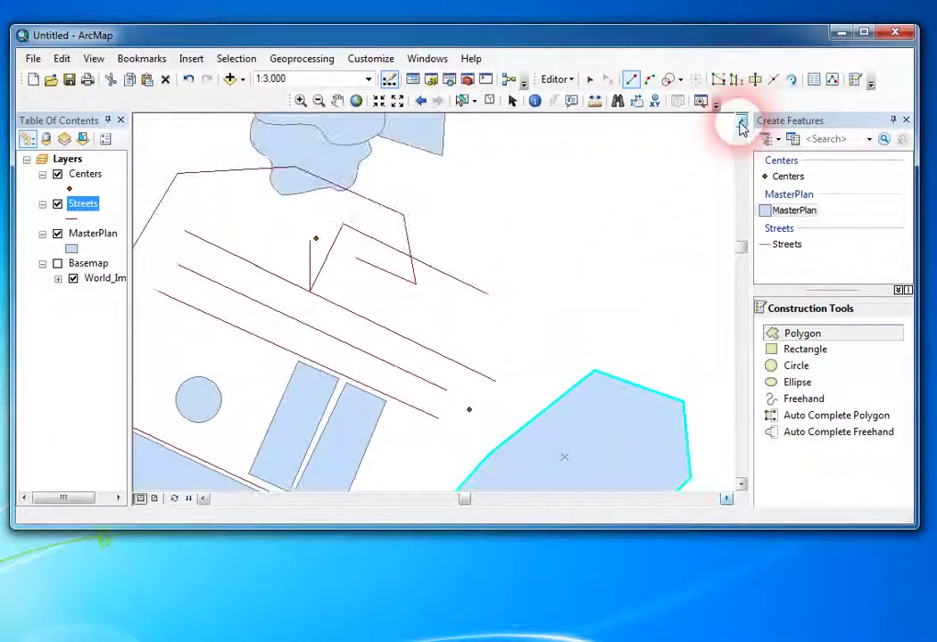
click(741, 123)
click(726, 498)
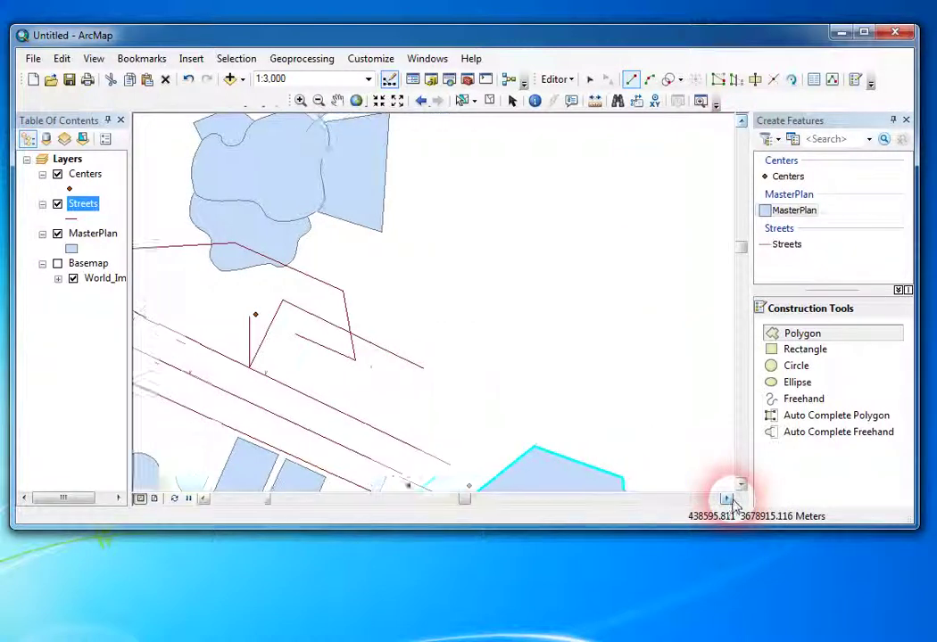
click(726, 498)
click(726, 498)
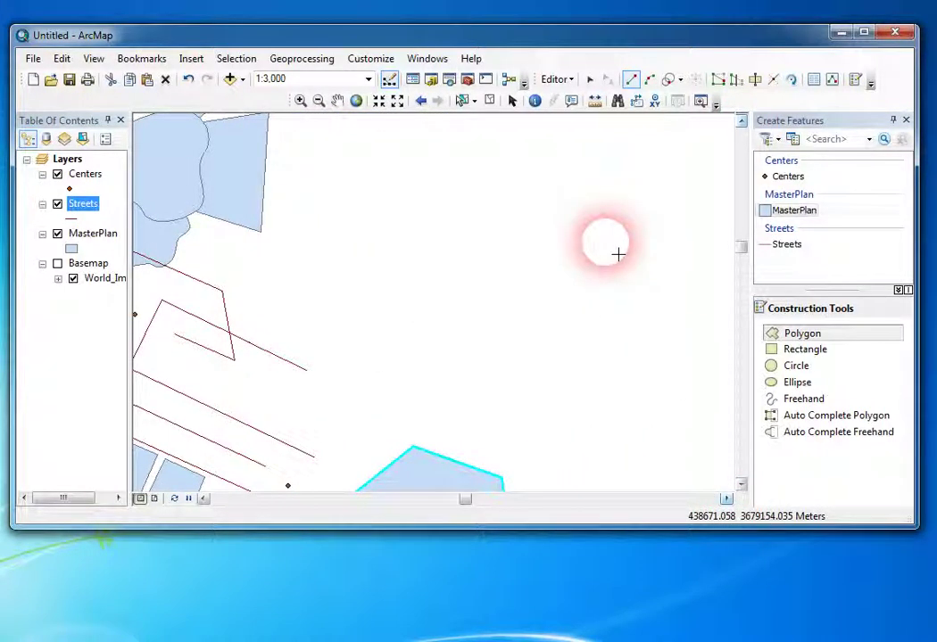
click(681, 80)
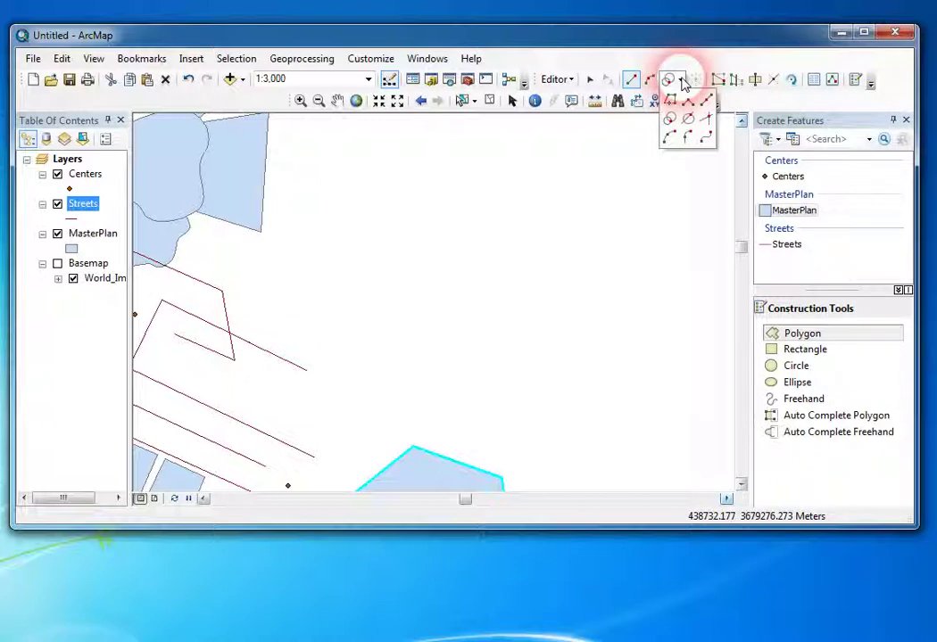
click(686, 123)
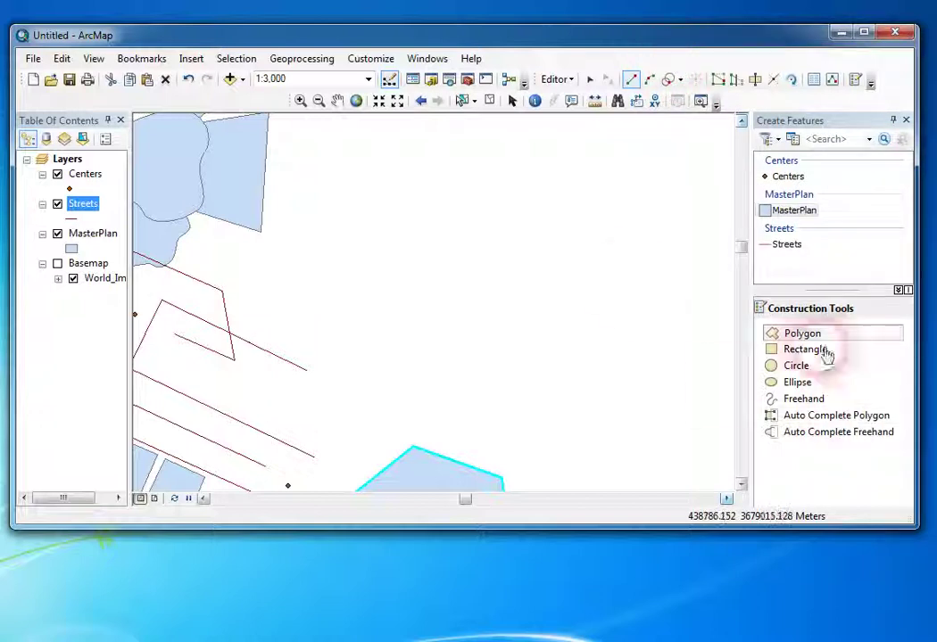
click(785, 249)
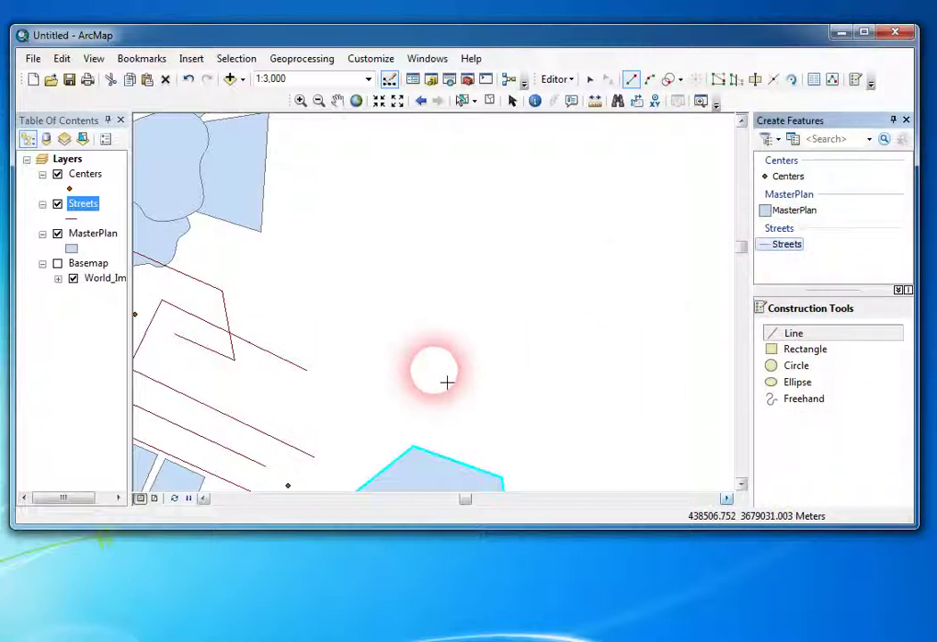
click(636, 344)
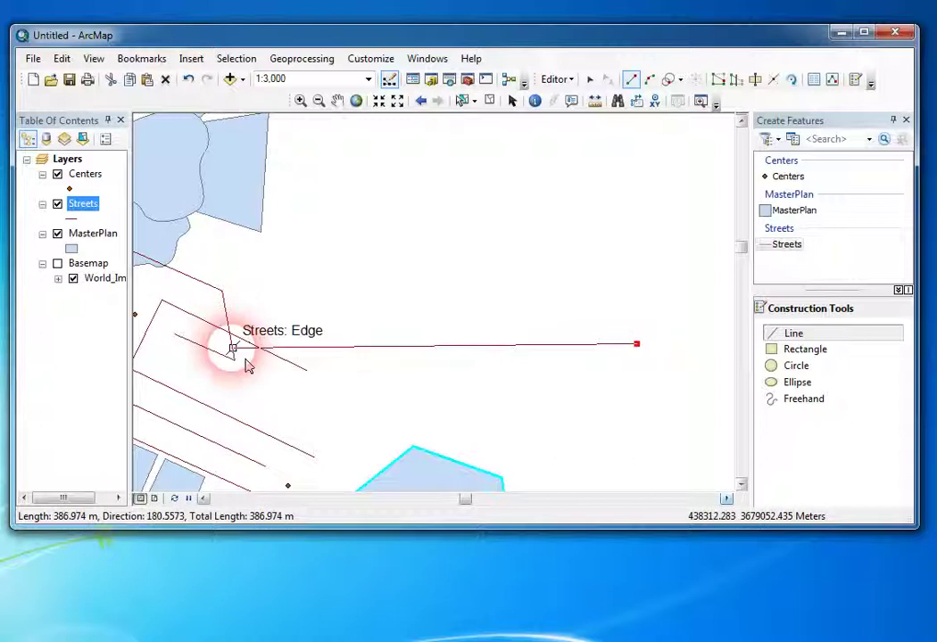
Step: Use Direction-Distance for the line's next vertex, setting the direction along the short steep street segment southeast of the freeform parcels
click(682, 81)
click(689, 120)
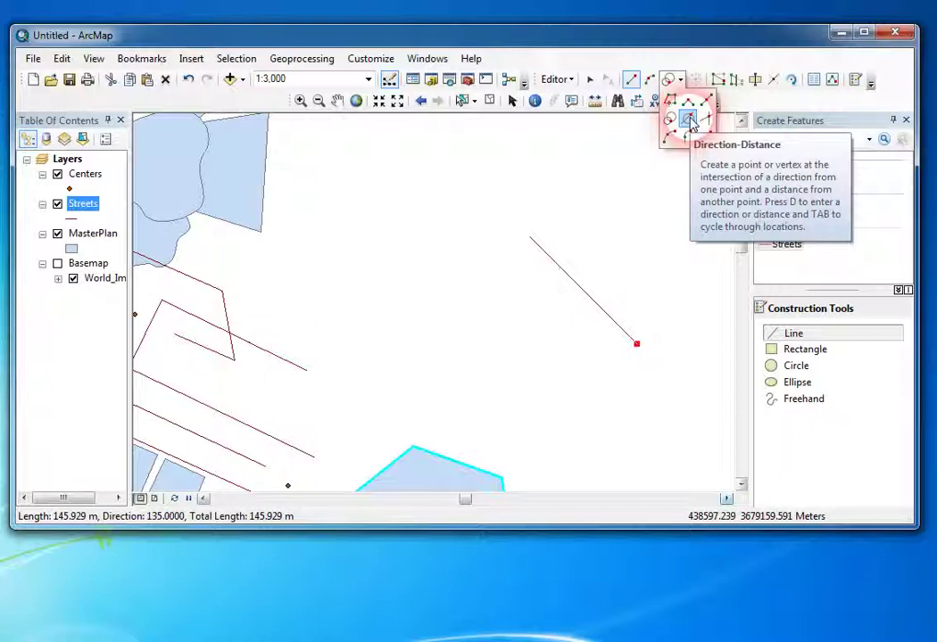
click(241, 325)
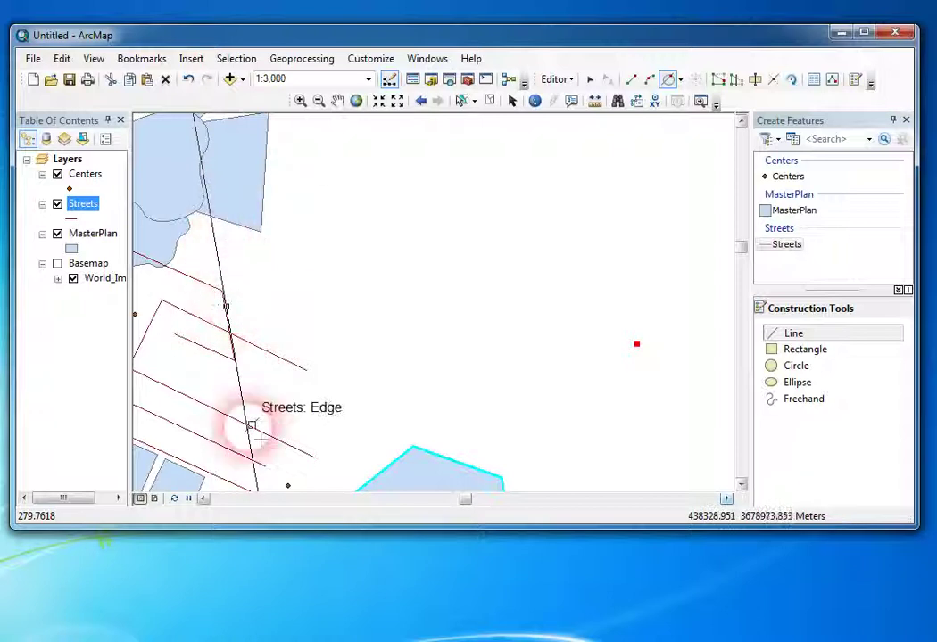
Step: Center the Direction-Distance circle on the eastern endpoint of the street crossing the short steep segment and set its radius to 120 m
click(322, 388)
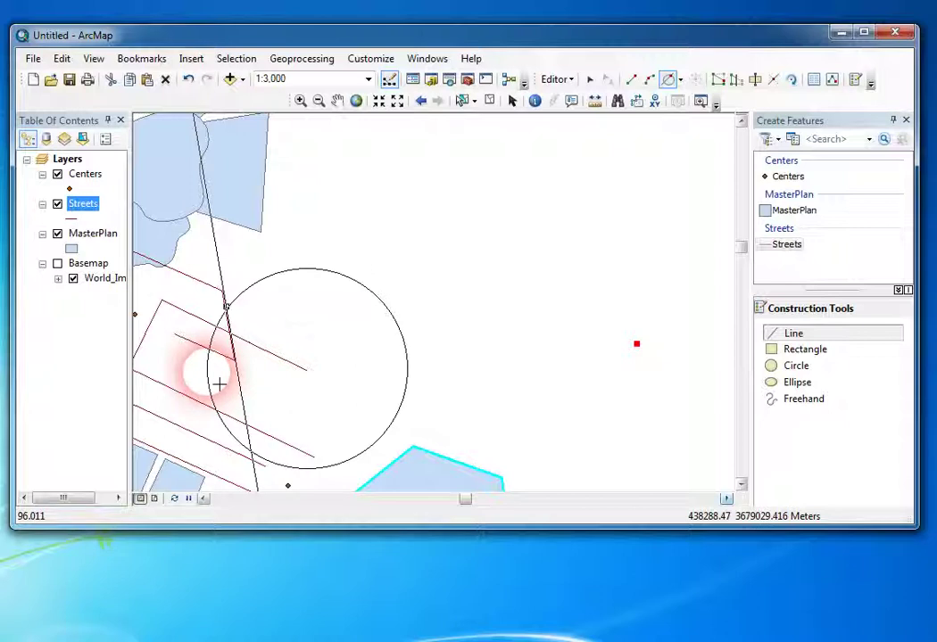
key(ctrl+d)
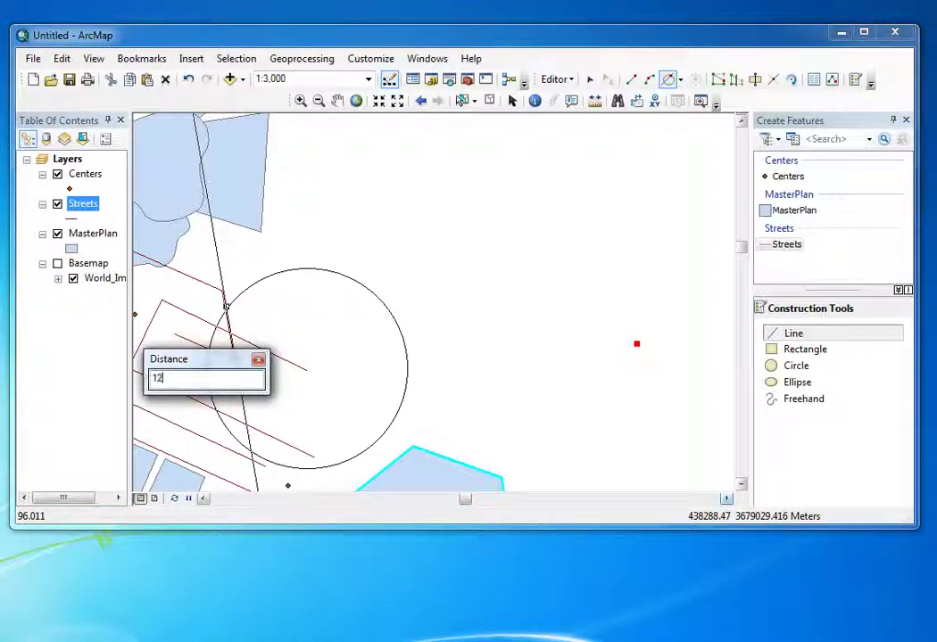
key(Return)
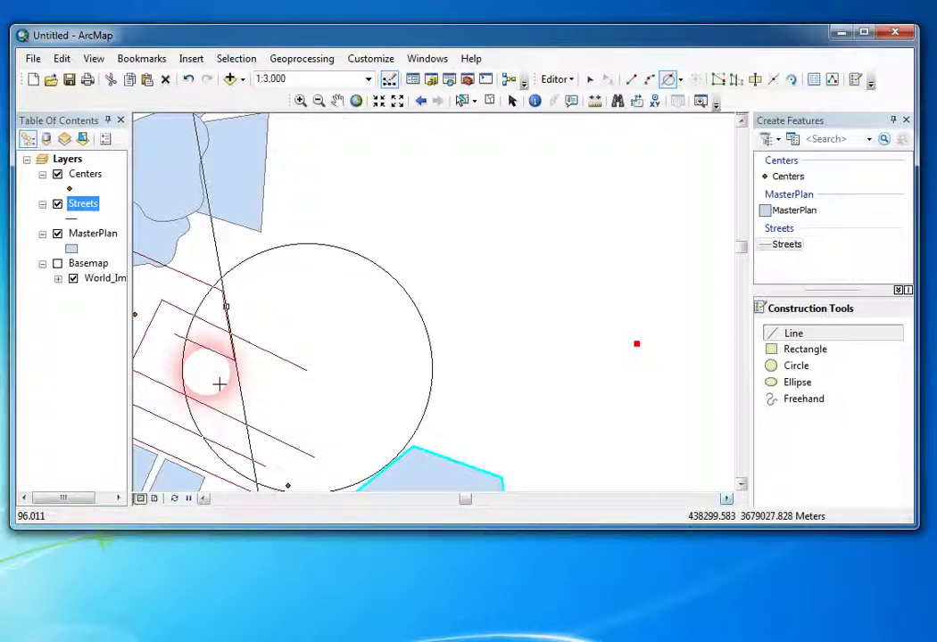
Step: Place the line's second vertex at the northern intersection of the direction line and the distance circle
click(741, 484)
click(741, 484)
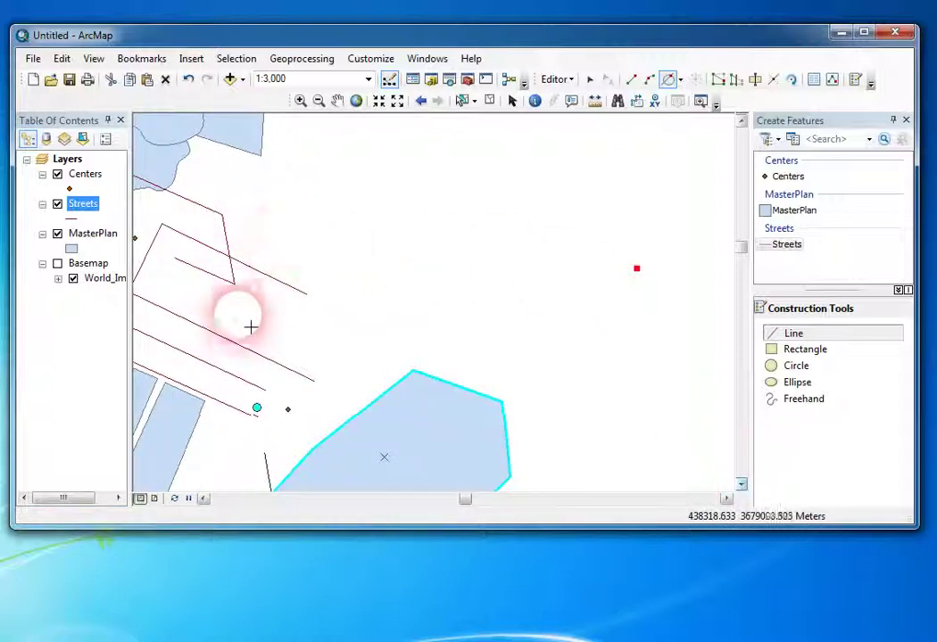
click(176, 500)
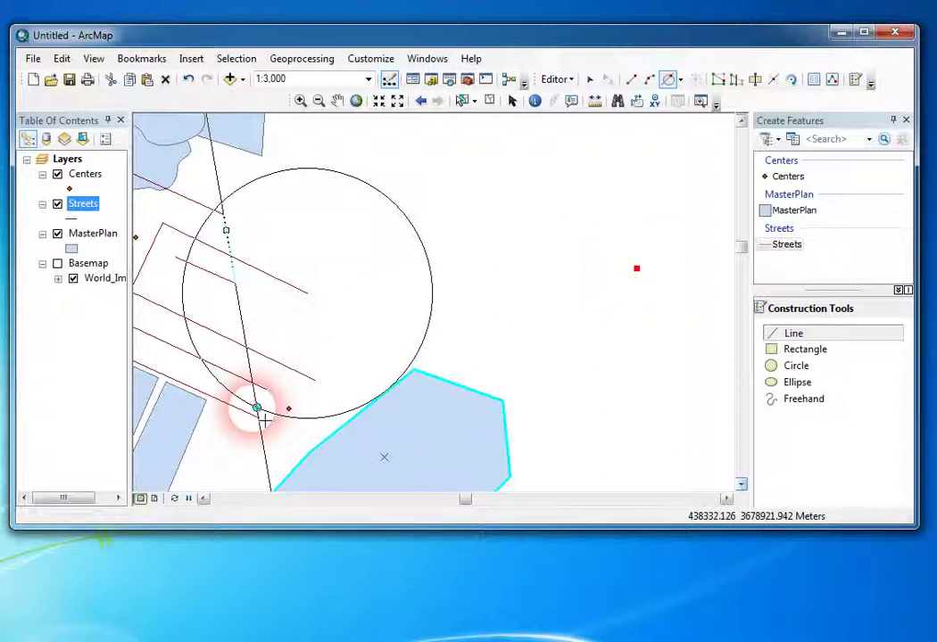
double_click(228, 209)
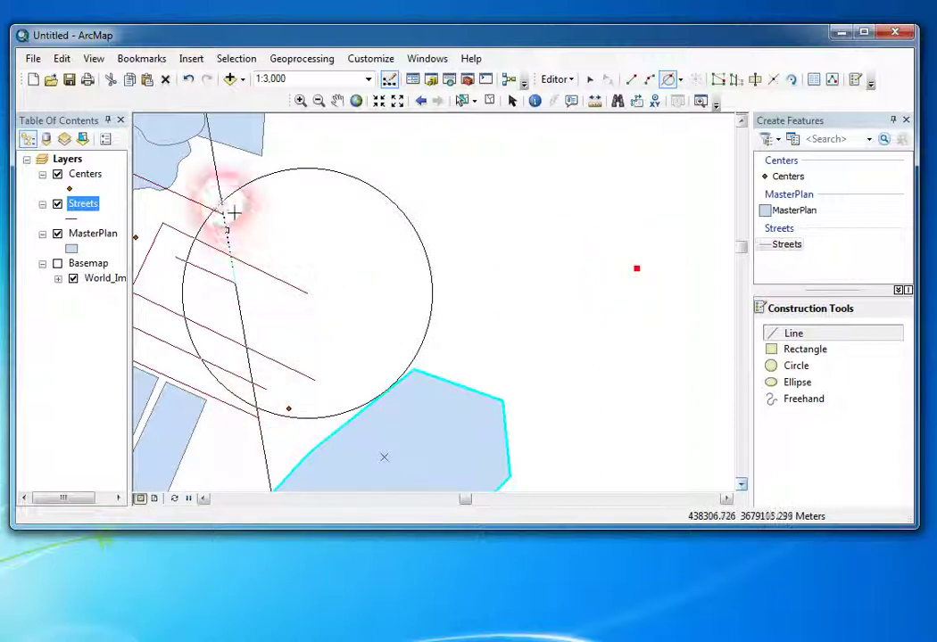
click(256, 403)
click(222, 207)
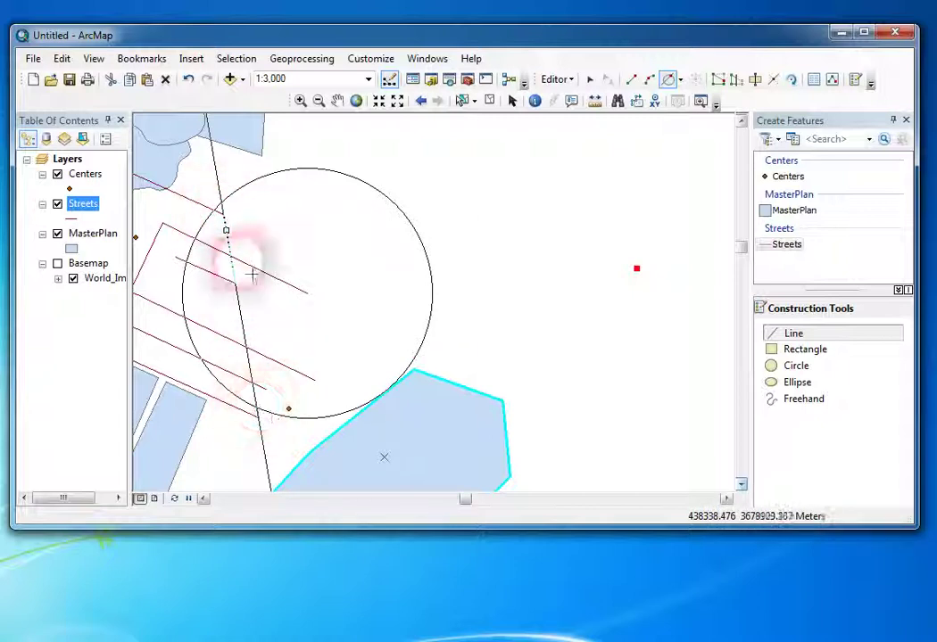
click(223, 202)
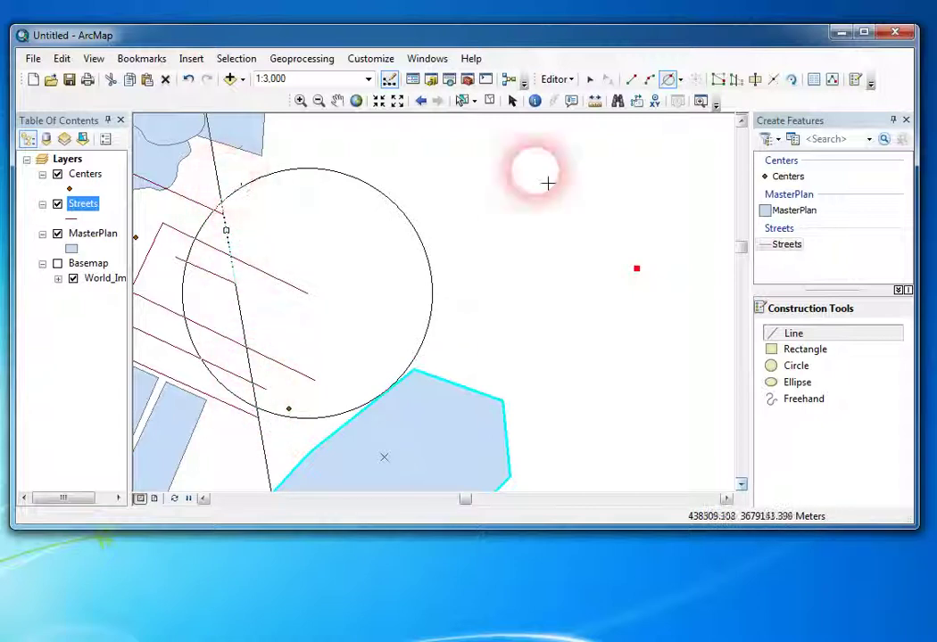
click(218, 209)
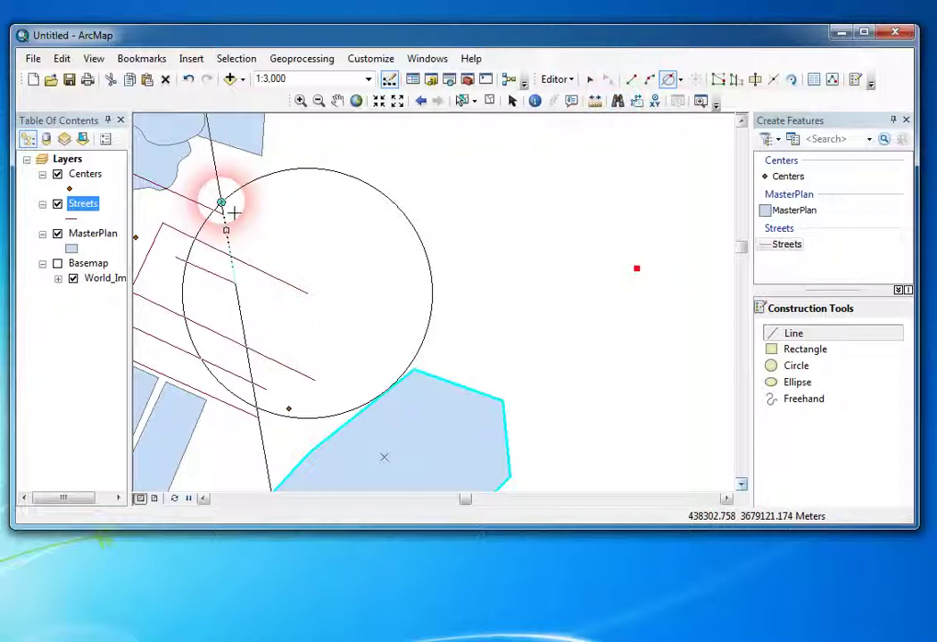
click(232, 212)
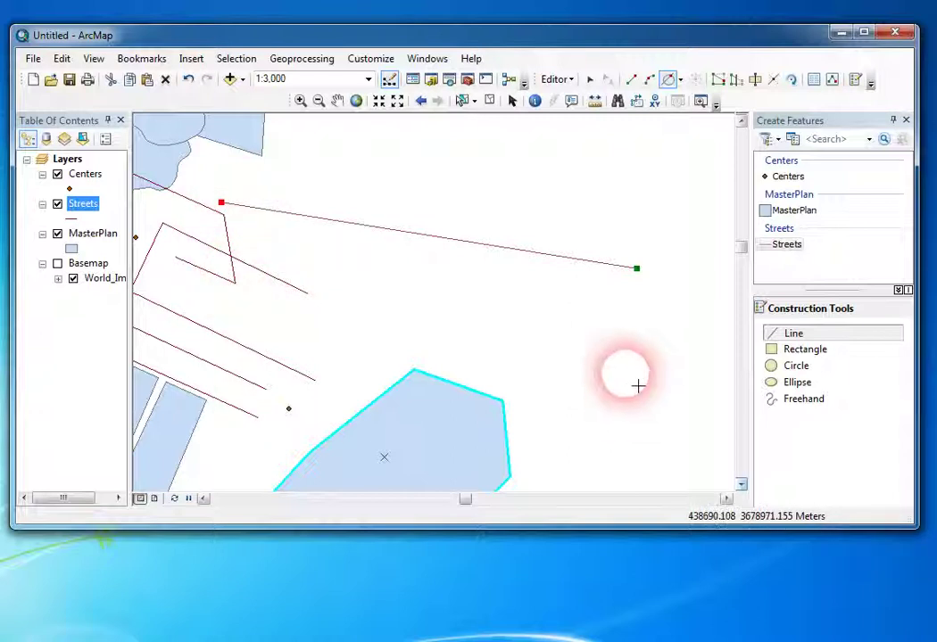
Step: Use the Intersection method to add a vertex where the line's own first segment, extended, meets the sloping street southeast of the freeform parcels
click(680, 80)
click(680, 80)
click(680, 81)
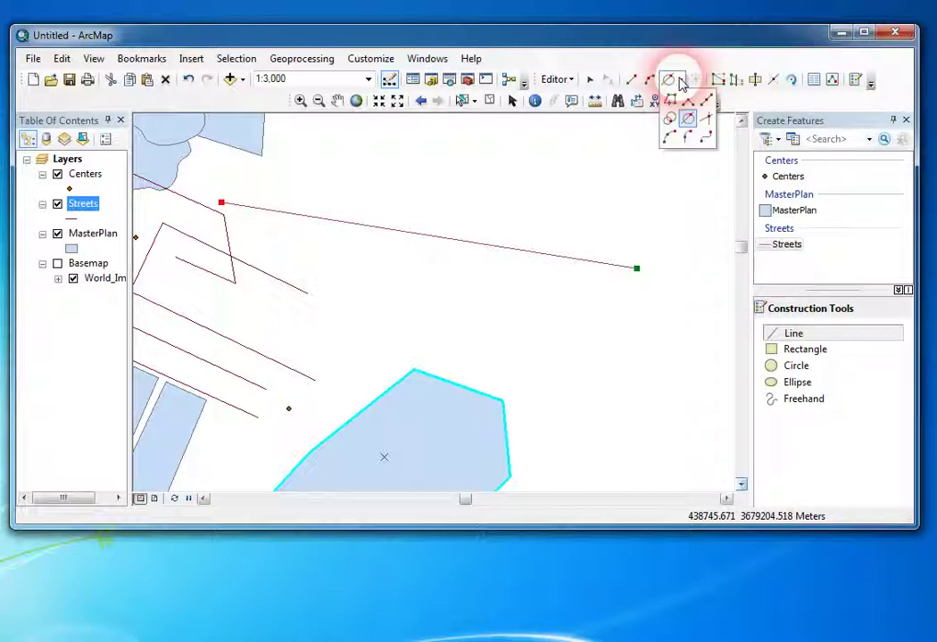
click(707, 121)
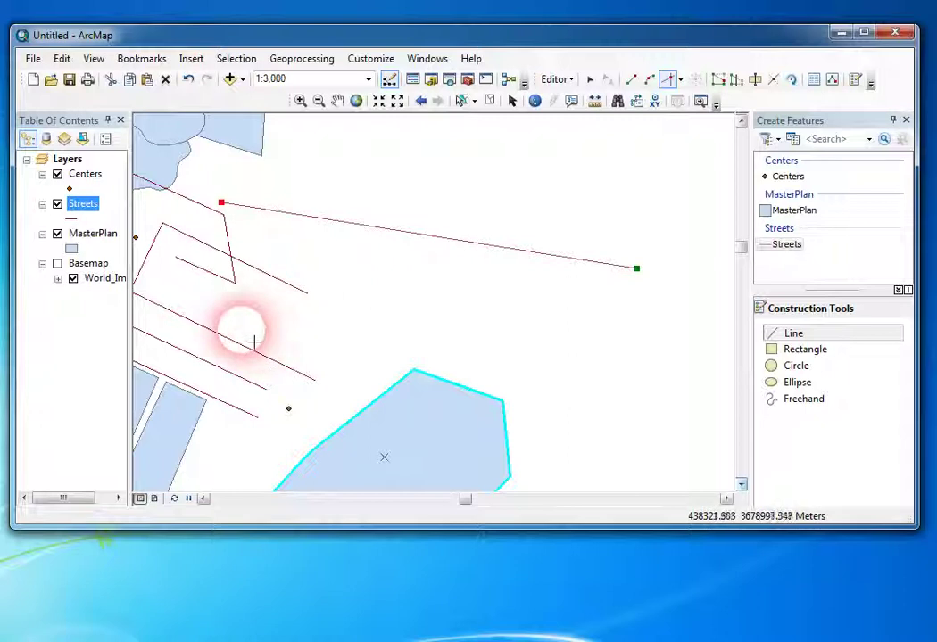
key(ctrl+p)
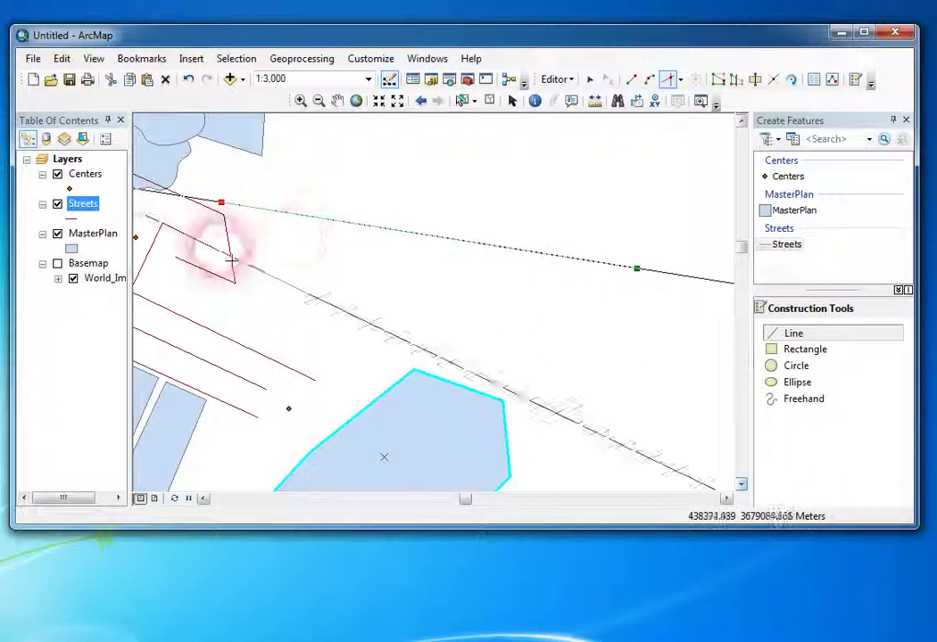
click(183, 196)
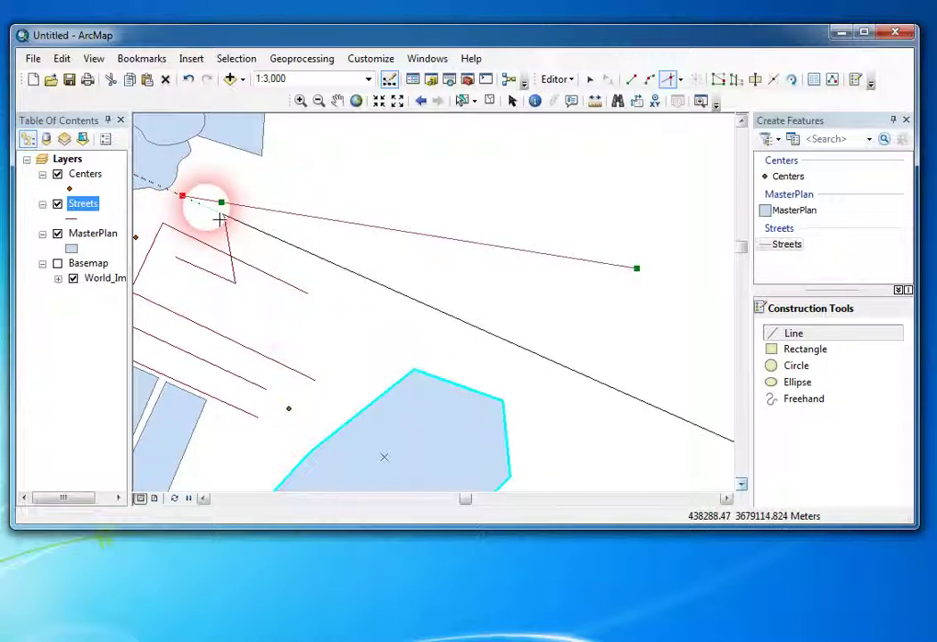
Step: Add an Intersection vertex where the short vertical street, extended north, meets the extension of the nearly horizontal northern street segment
click(203, 499)
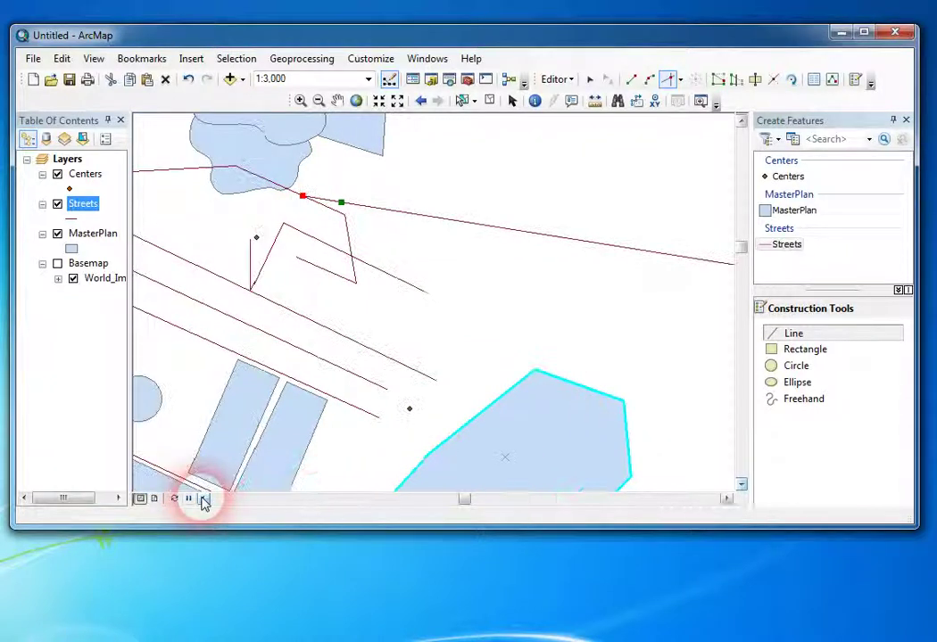
click(203, 500)
click(203, 500)
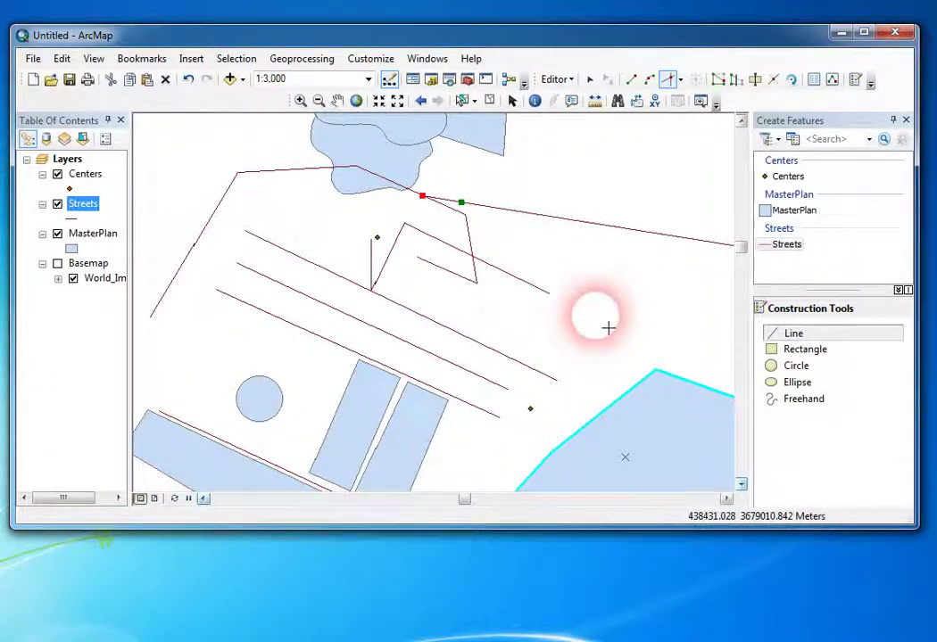
click(372, 266)
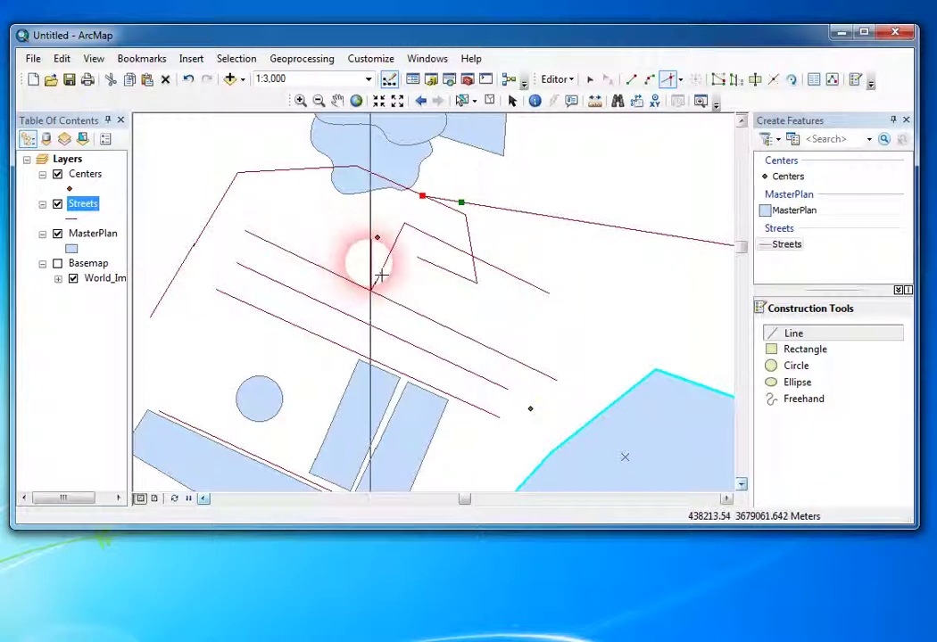
click(372, 266)
click(372, 266)
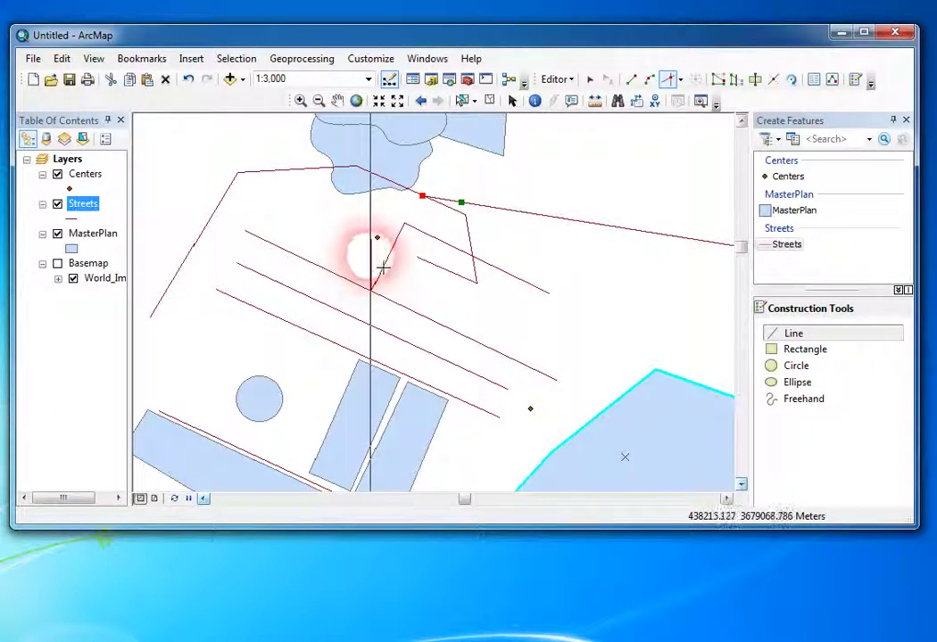
click(298, 180)
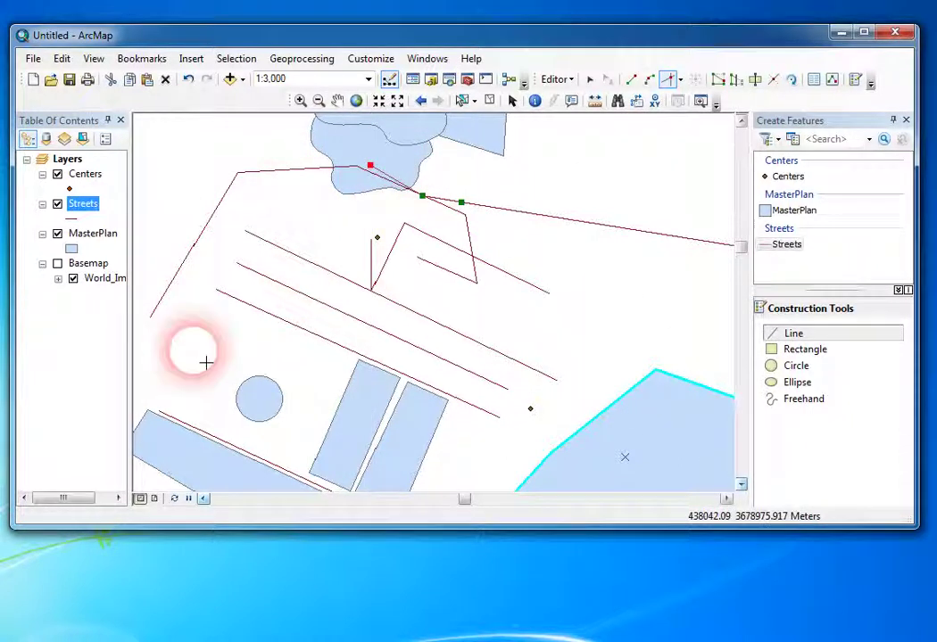
Step: Add Intersection vertices where the western slanted segment meets the northernmost parallel street, and where the nearly horizontal segment meets the middle parallel street
click(203, 266)
click(306, 264)
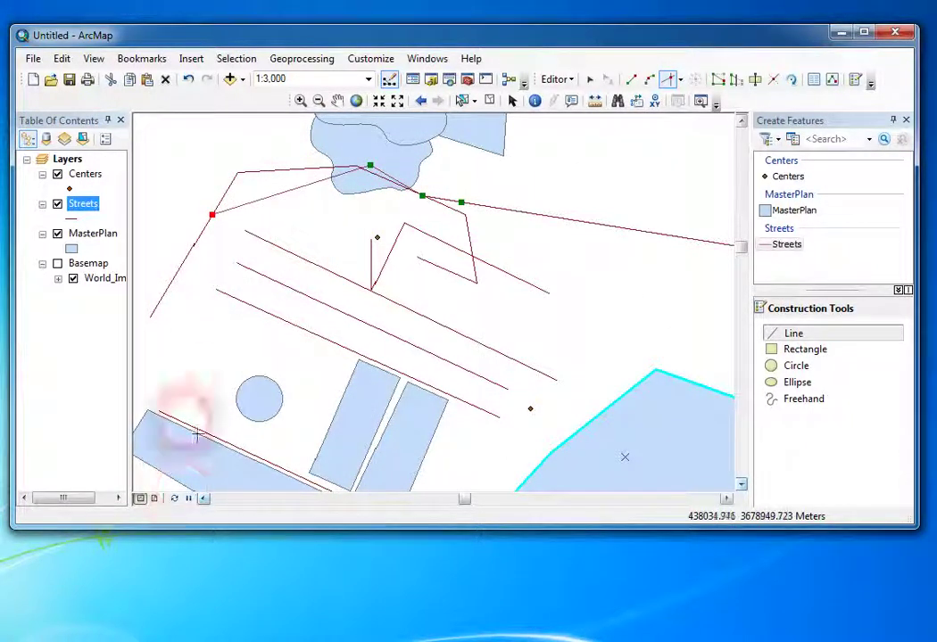
click(288, 183)
click(298, 298)
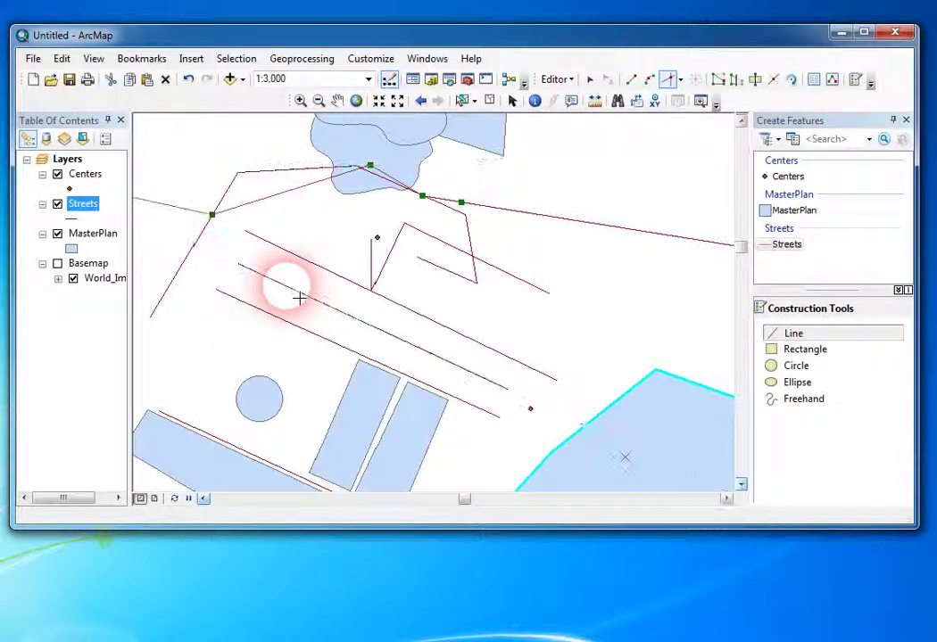
click(204, 498)
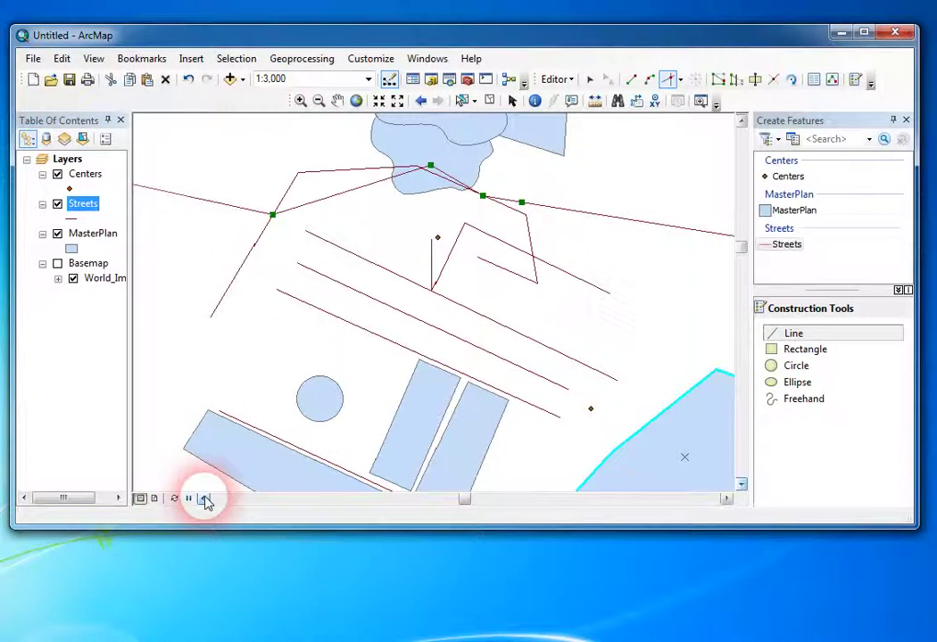
click(203, 498)
click(203, 498)
click(203, 497)
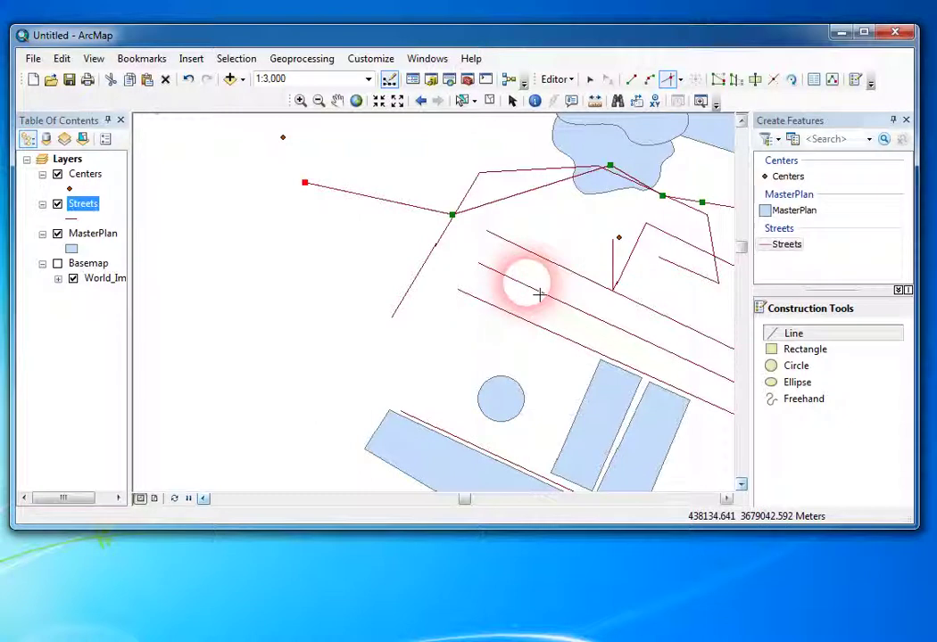
Step: Switch back to the Straight Segment method and finish the Streets line sketch at its westernmost vertex
key(ctrl+p)
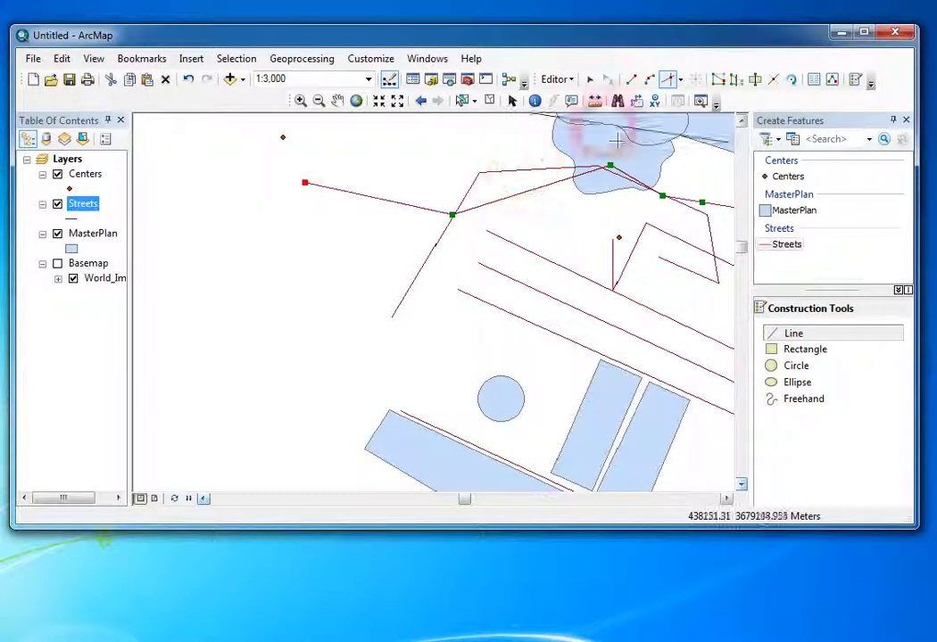
click(681, 80)
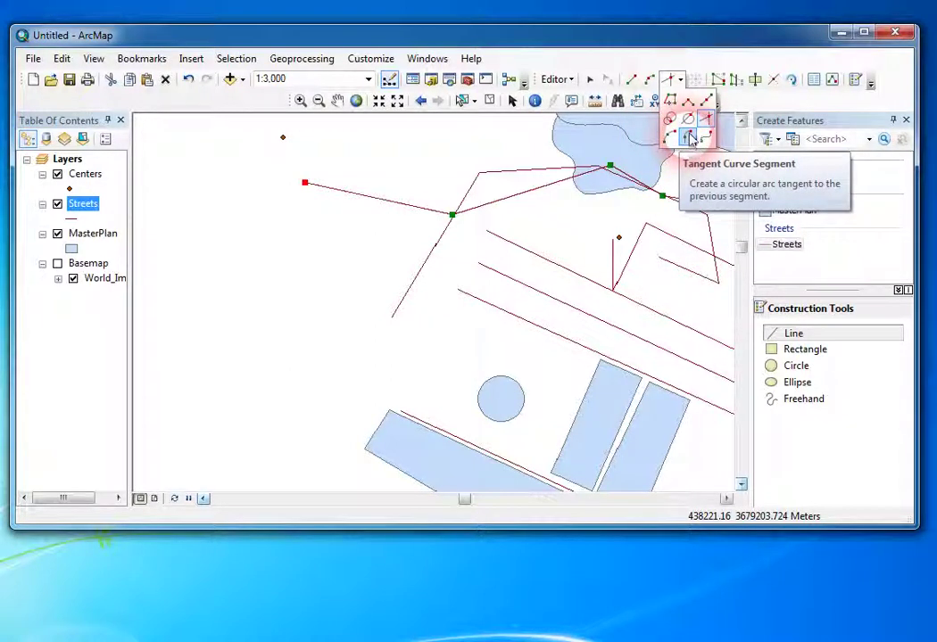
click(690, 139)
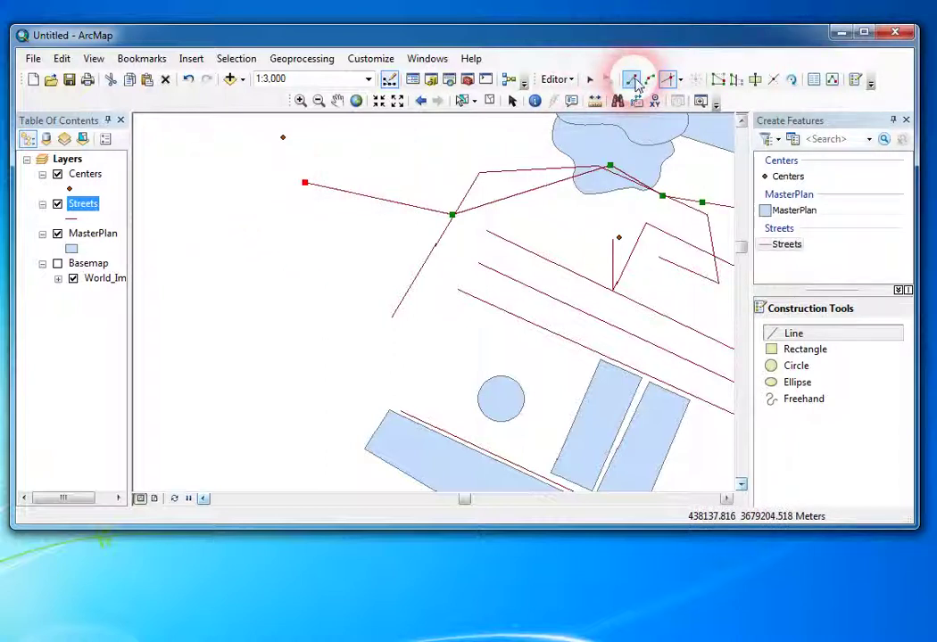
right_click(236, 176)
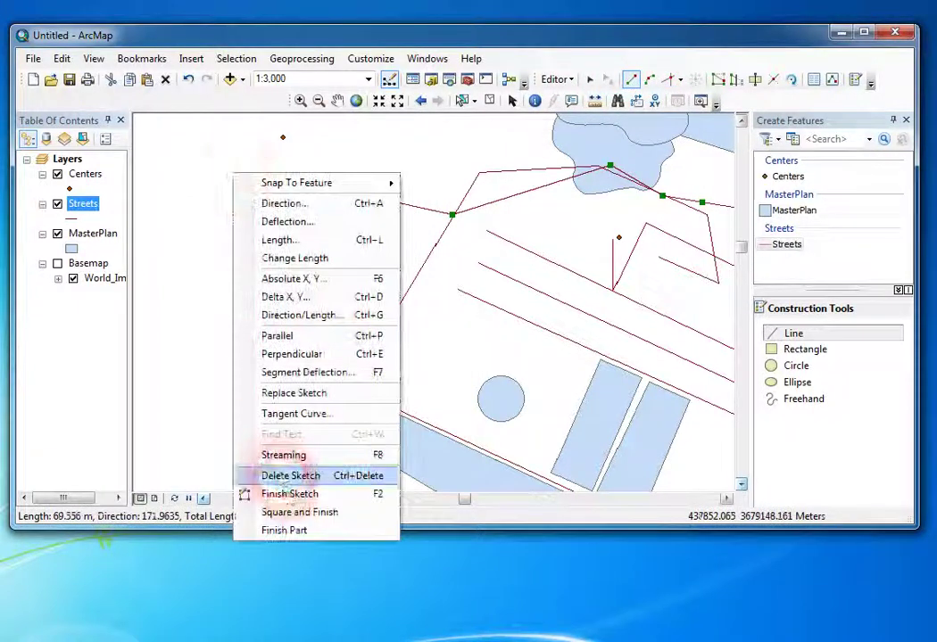
click(277, 494)
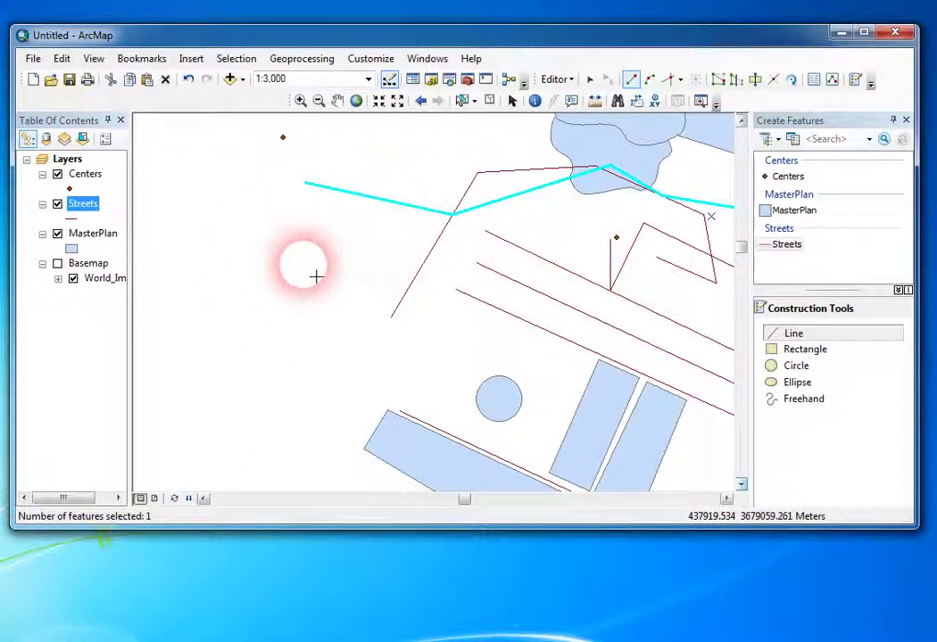
Step: Examine how the arcs join the straight segments on the southern curved street and the tapered parcel's edge above it
click(726, 498)
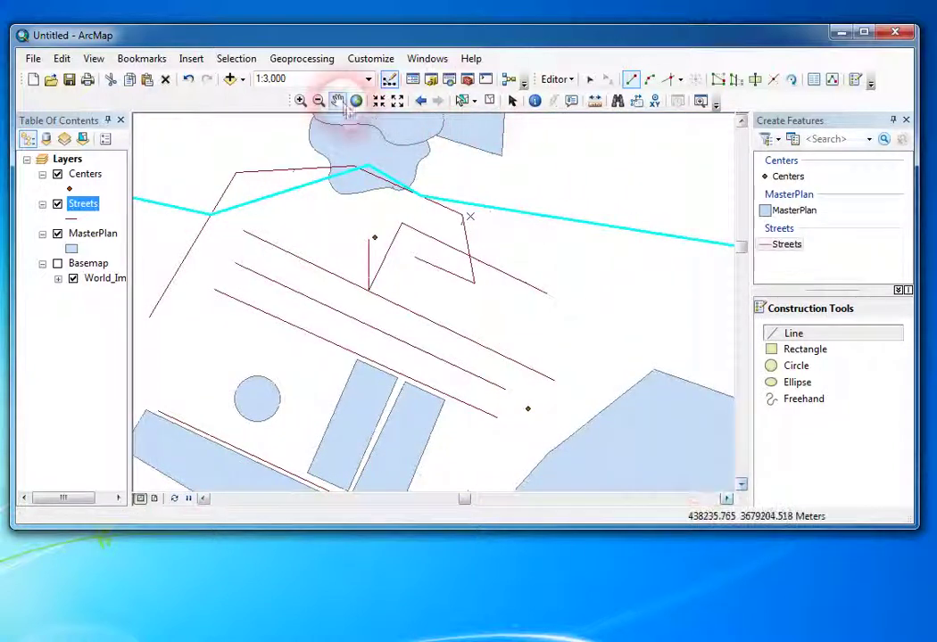
drag(512, 359, 487, 267)
drag(487, 391, 395, 252)
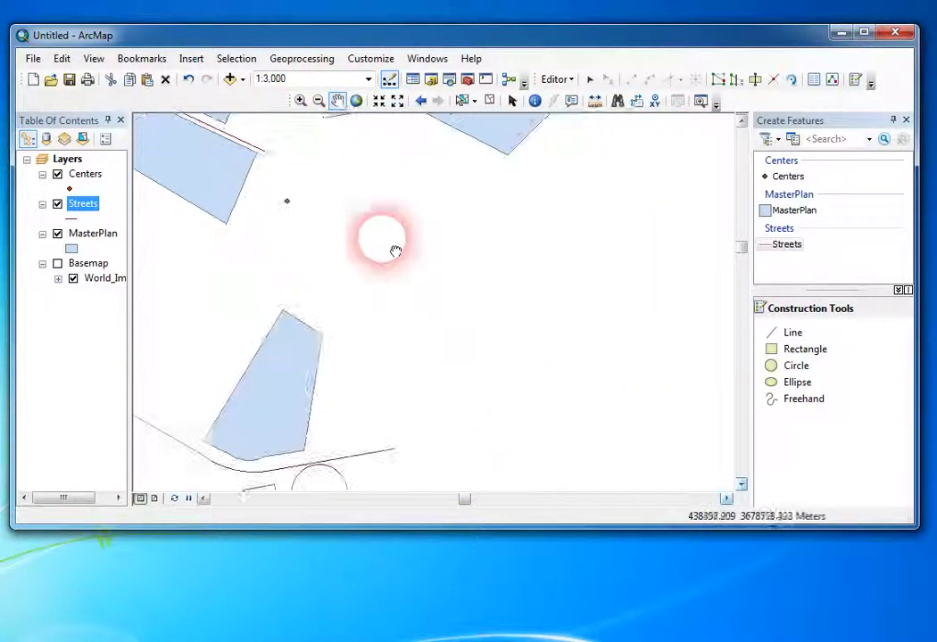
drag(397, 443, 514, 288)
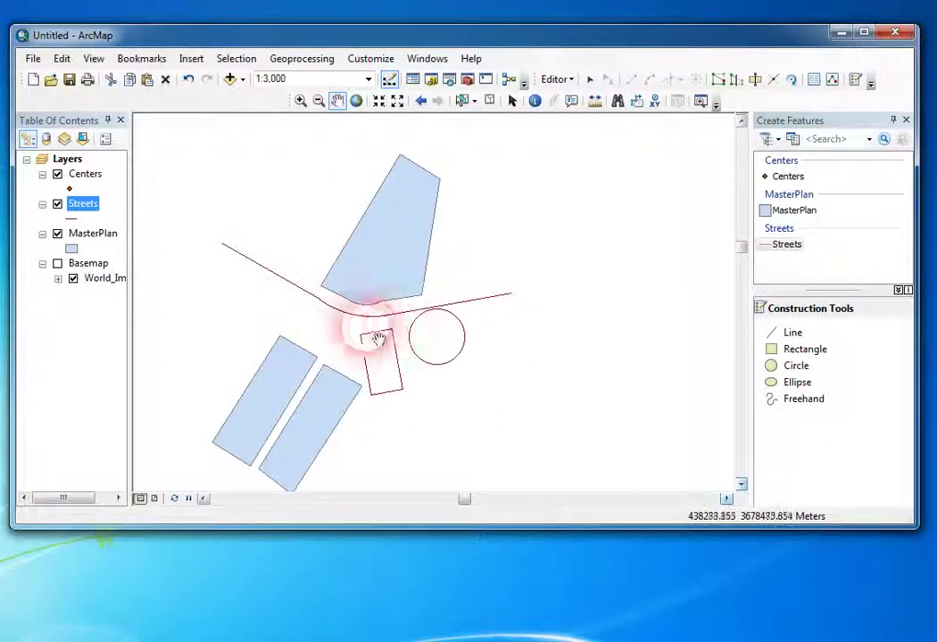
click(301, 100)
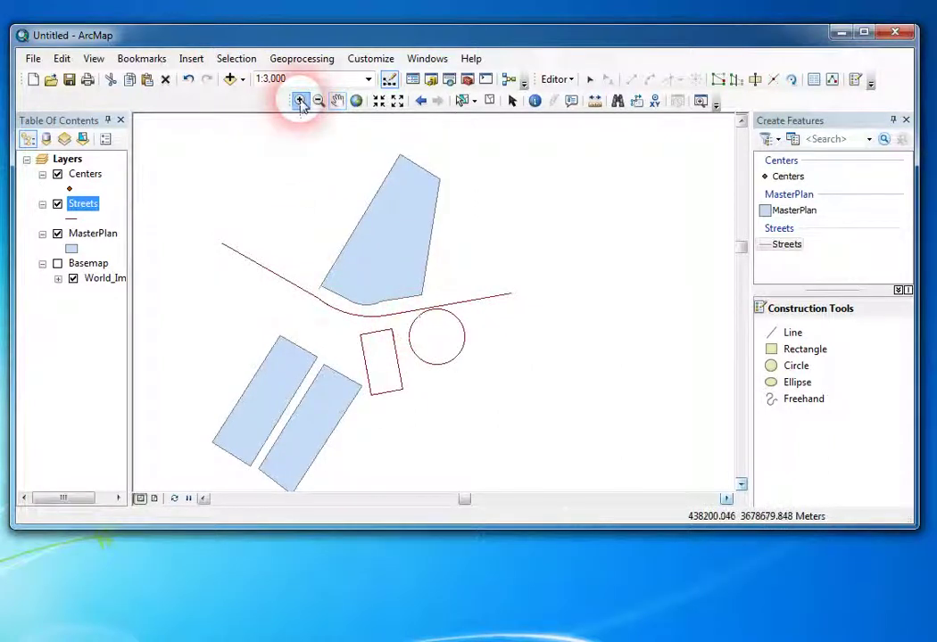
drag(310, 281, 412, 346)
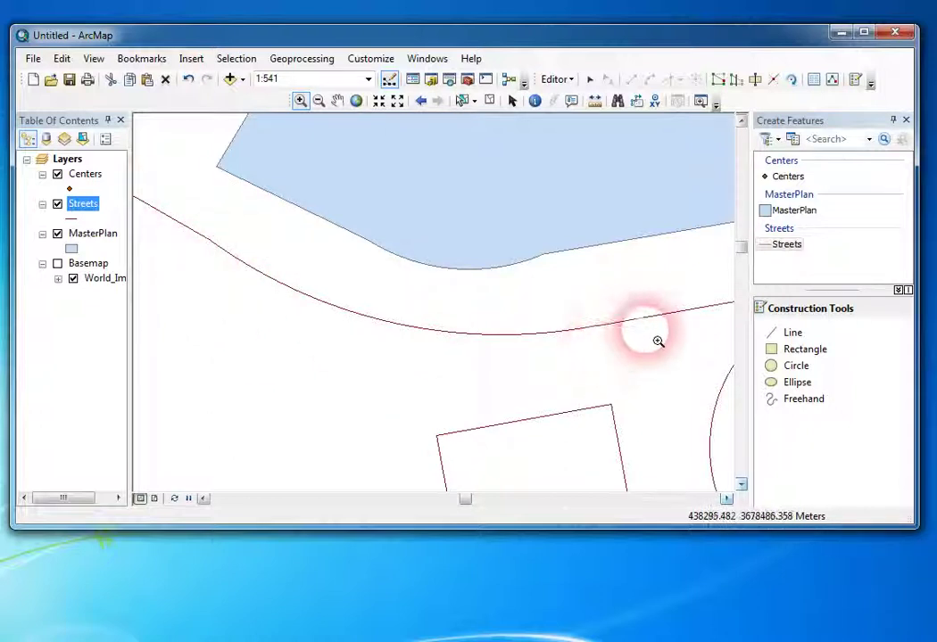
scroll(672, 323, up, 1)
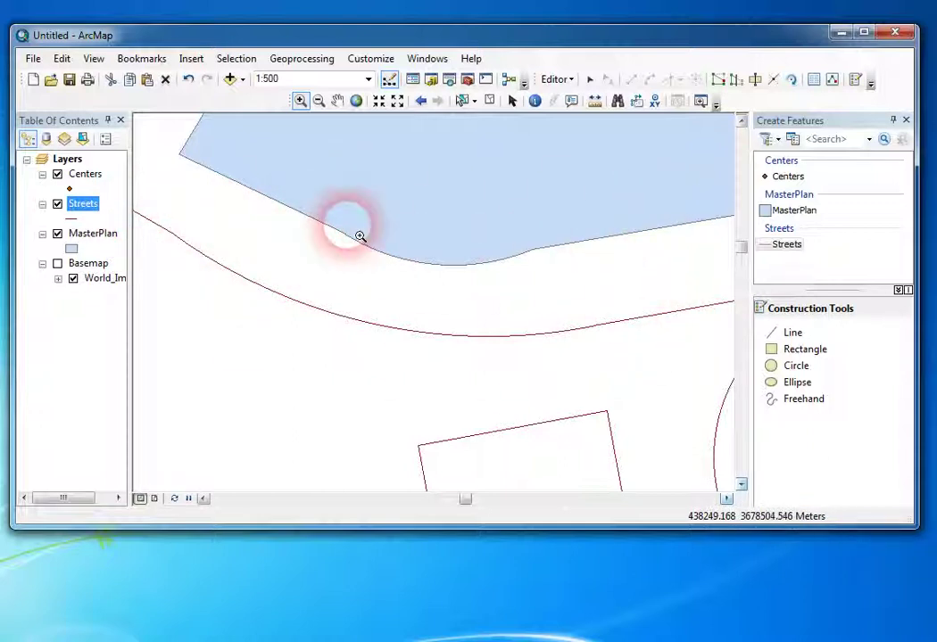
Step: Start a new Streets line in the empty area to the southwest with a long, nearly horizontal straight segment drawn from west to east
click(812, 350)
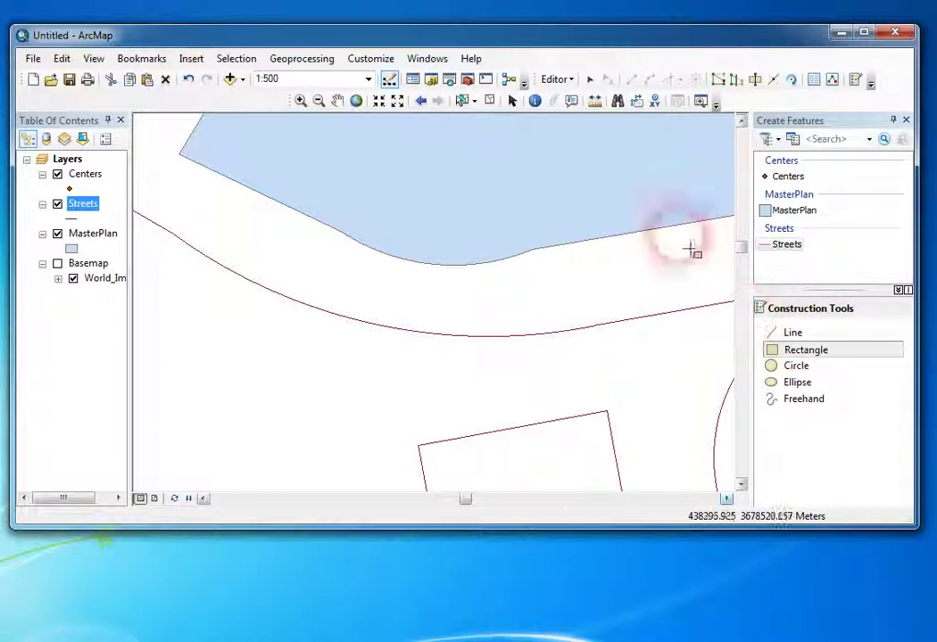
click(793, 335)
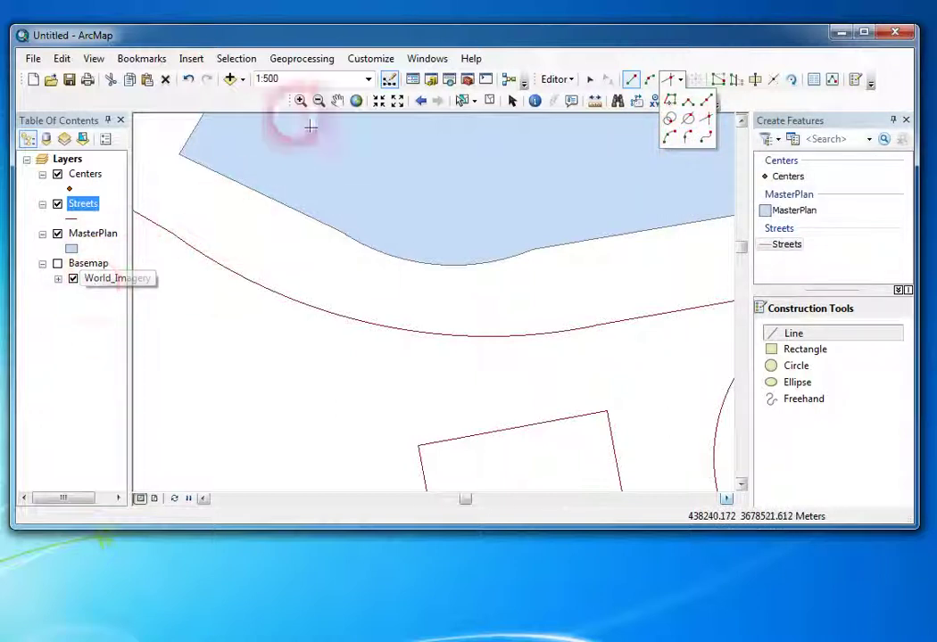
click(337, 100)
drag(309, 333, 404, 294)
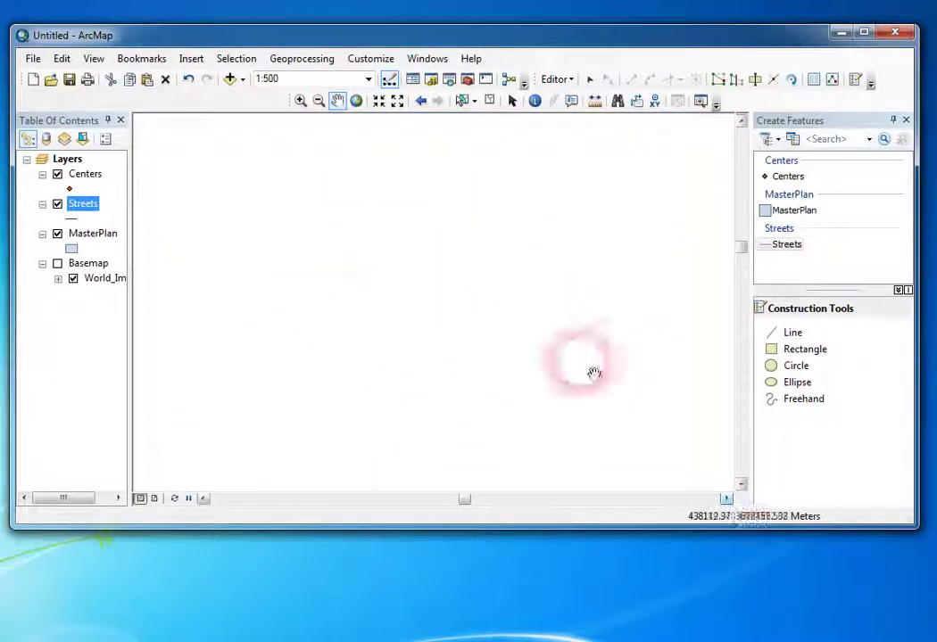
click(786, 244)
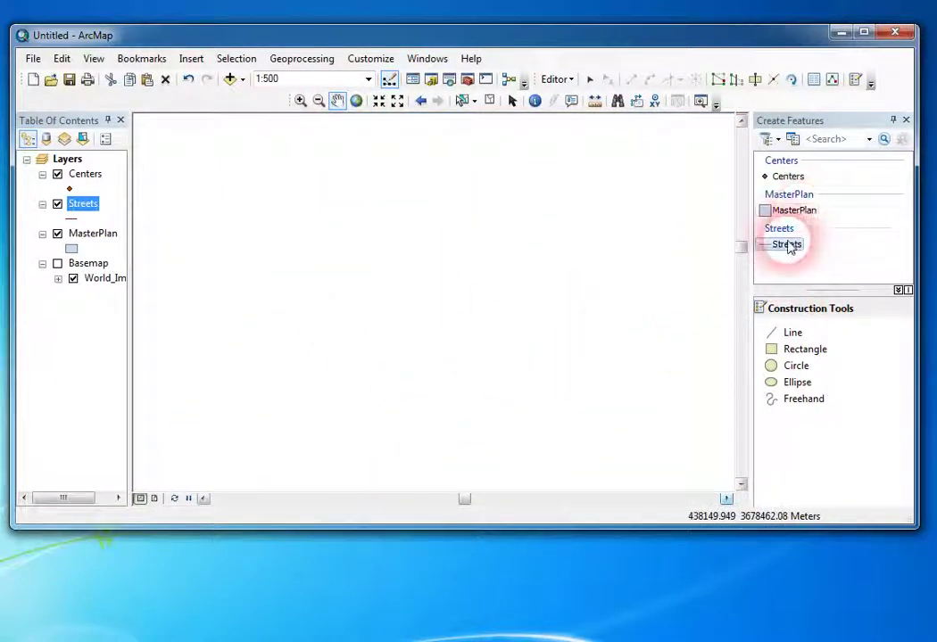
click(790, 336)
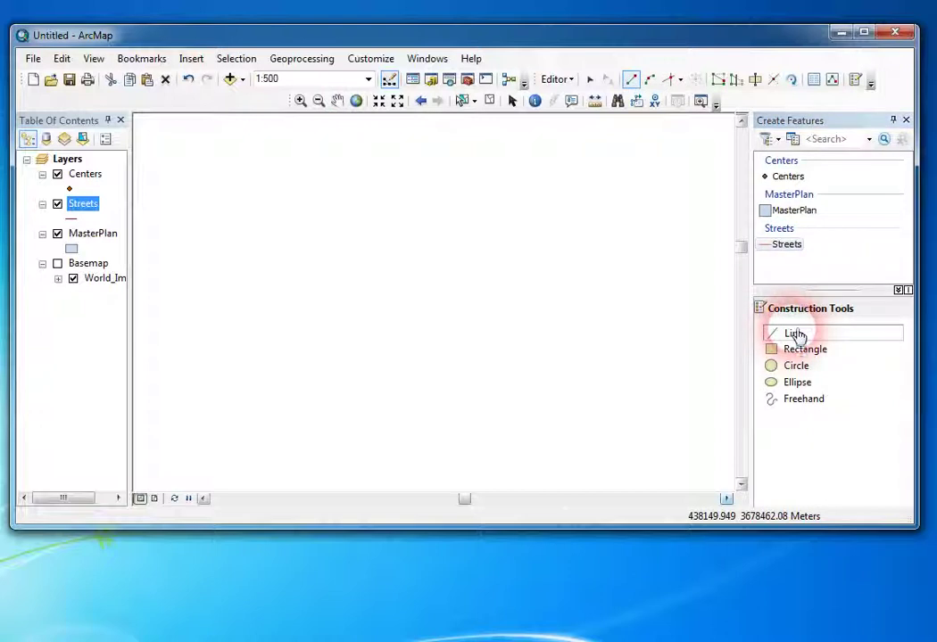
click(191, 217)
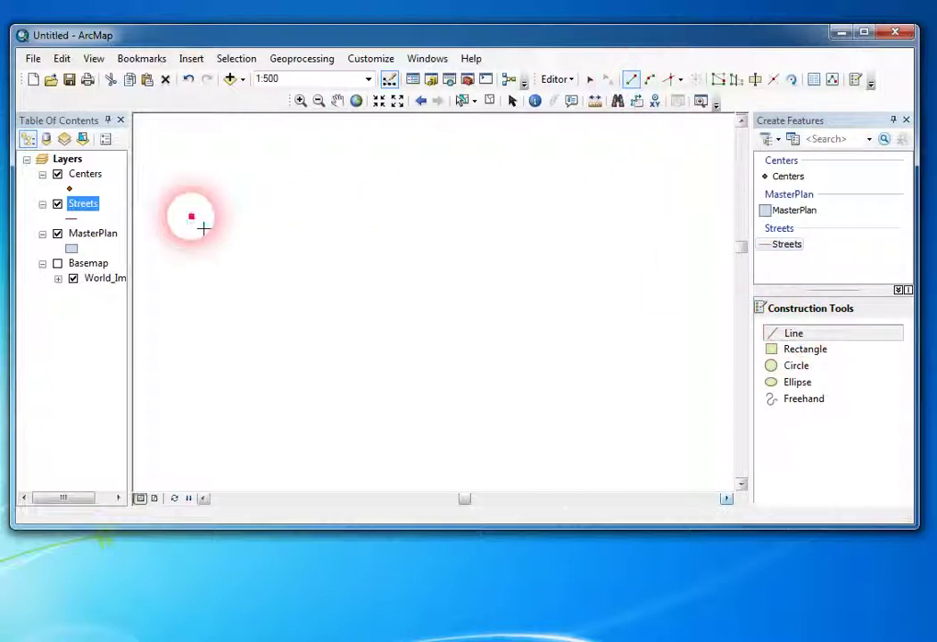
click(488, 203)
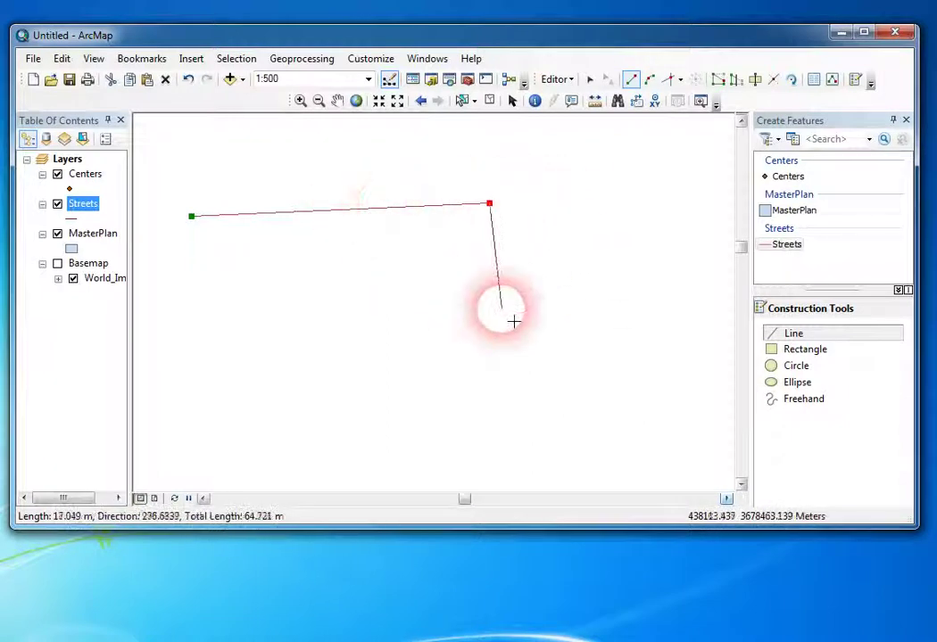
Step: Continue the line with two Tangent Curve Segments, one curving southeast and one looping back around to the southwest
click(678, 80)
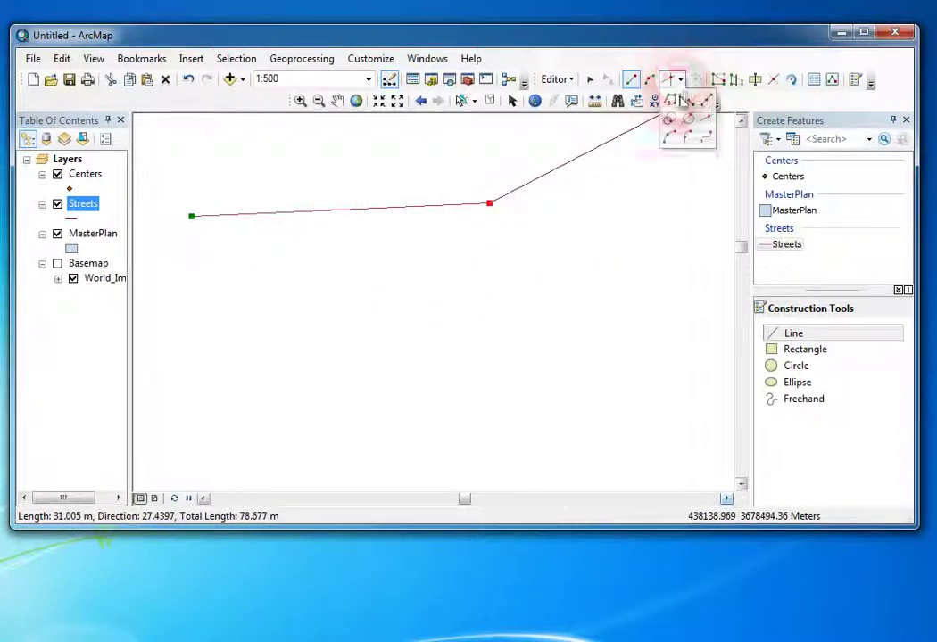
click(689, 138)
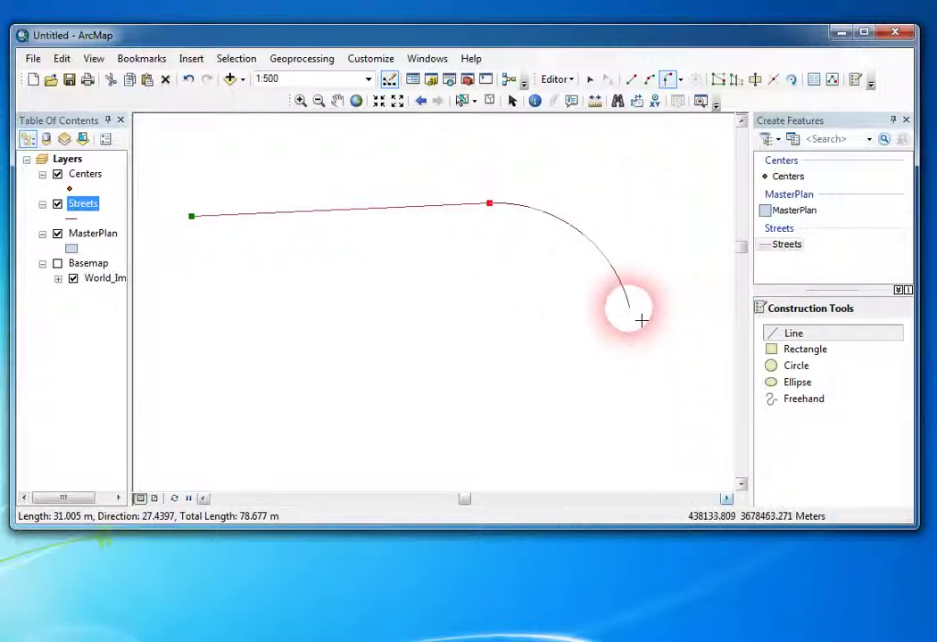
click(640, 295)
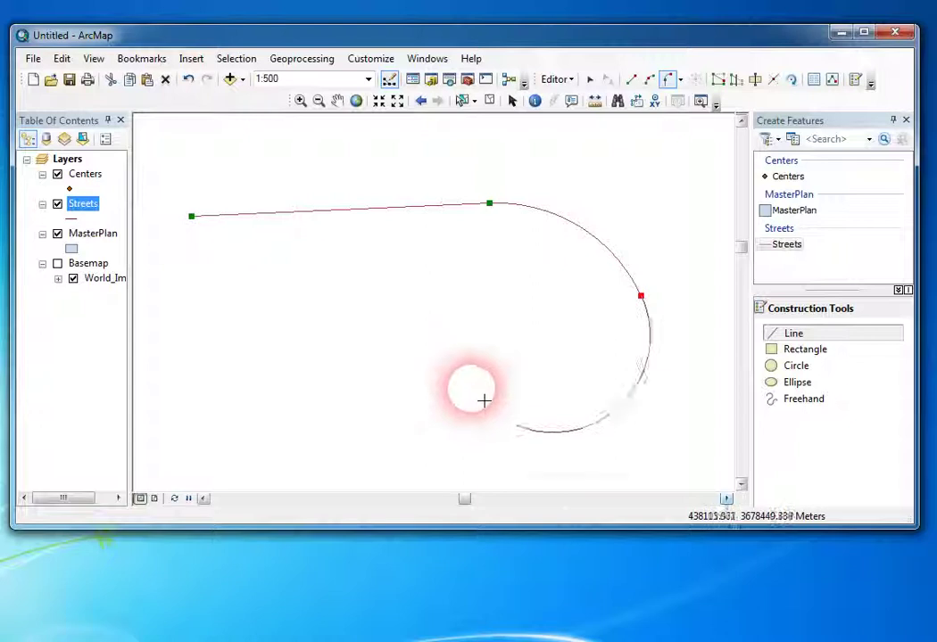
click(448, 399)
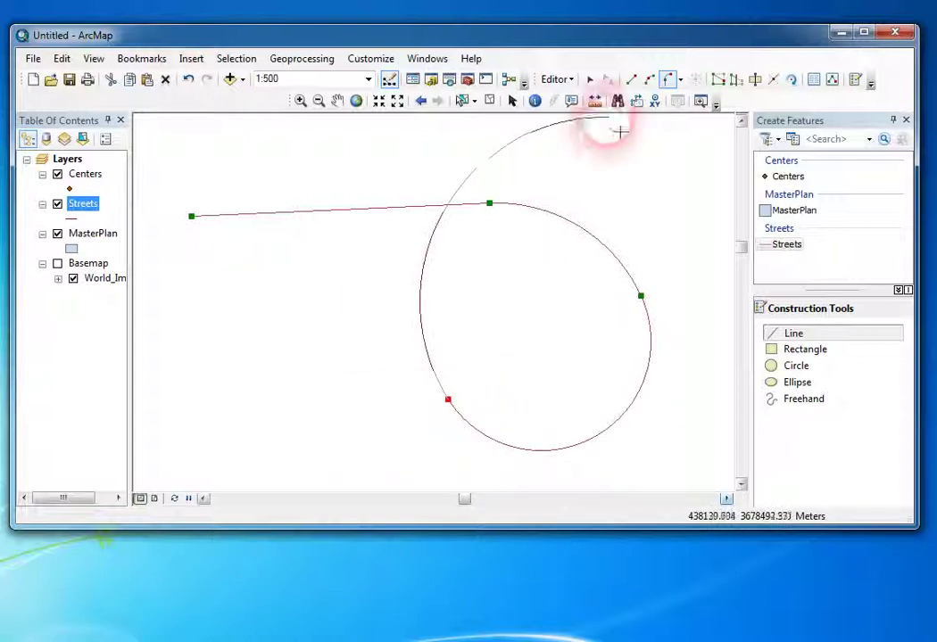
Step: Switch to Straight Segment, add zigzag segments running west and back east inside the loop, and finish the Streets line
click(630, 82)
click(354, 332)
click(259, 375)
click(179, 319)
click(225, 278)
click(370, 263)
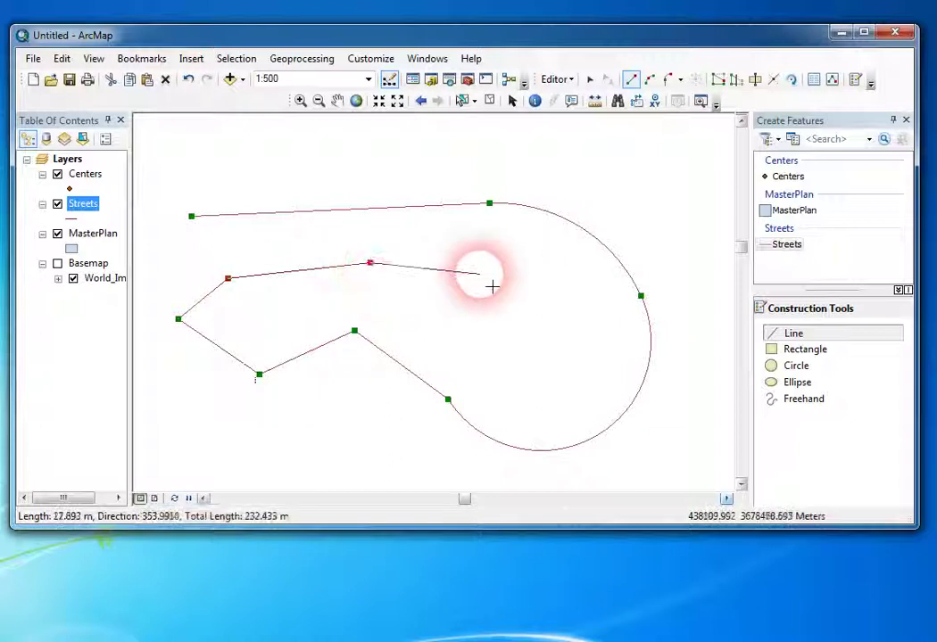
double_click(482, 274)
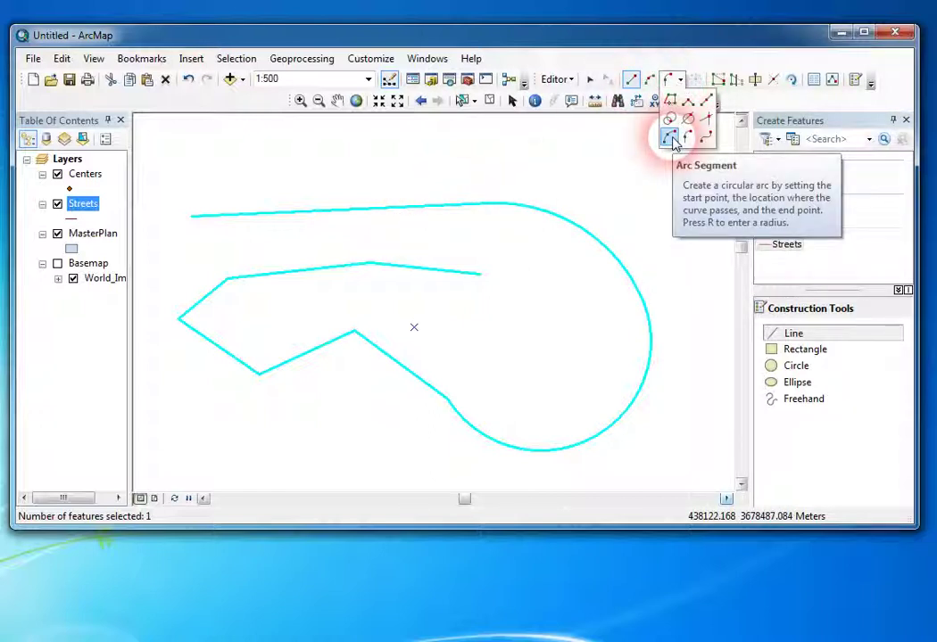
Step: Draw a separate Streets arc with Arc Segment, starting at the western endpoint of the new line and bulging north toward the east
click(669, 139)
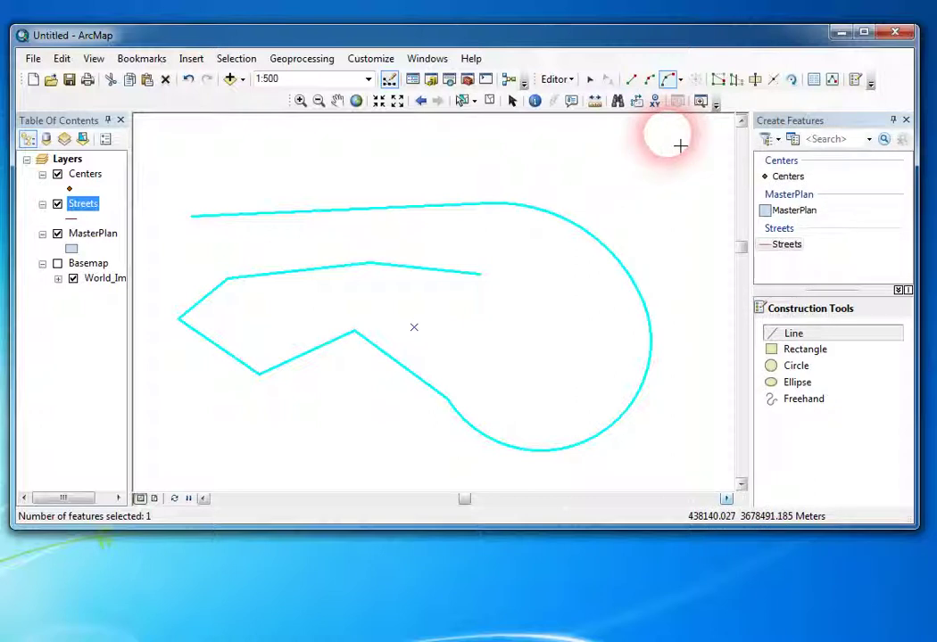
click(740, 121)
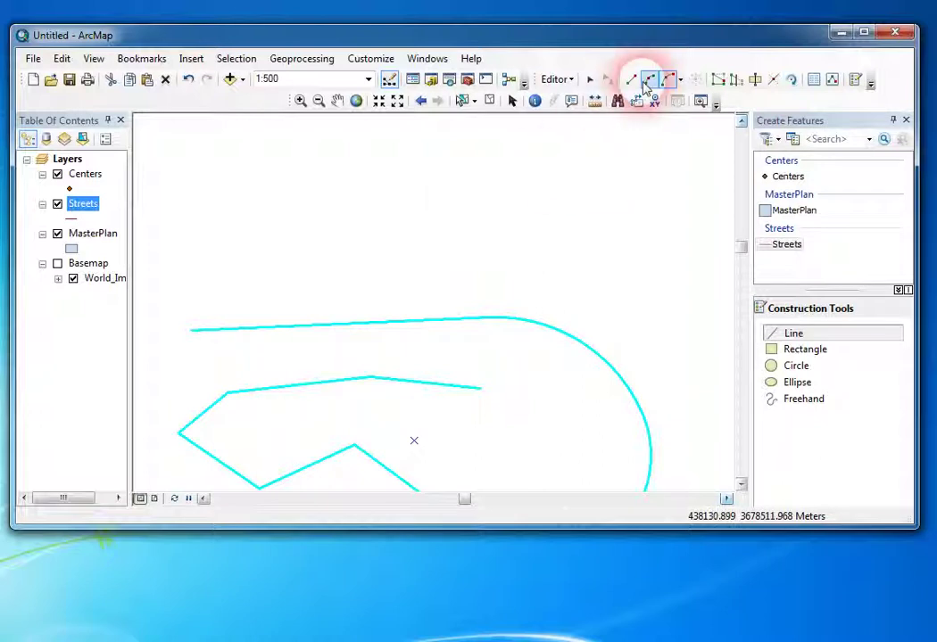
click(664, 79)
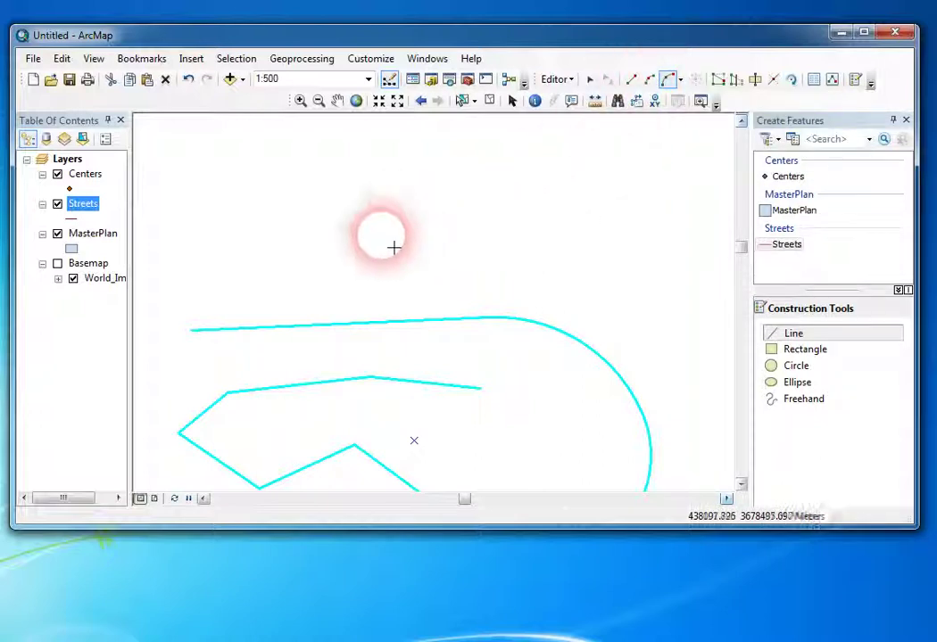
click(205, 344)
click(296, 197)
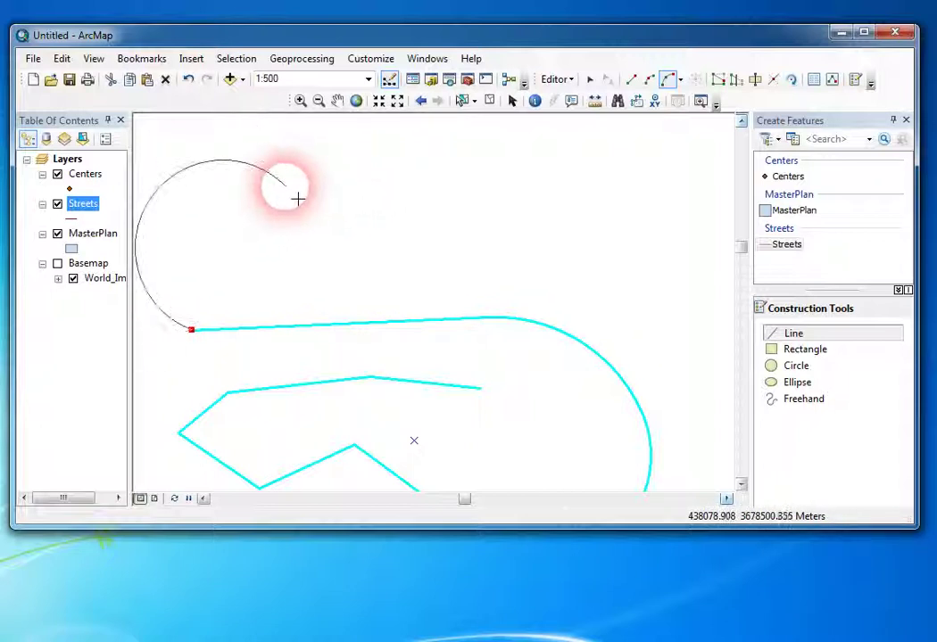
click(205, 342)
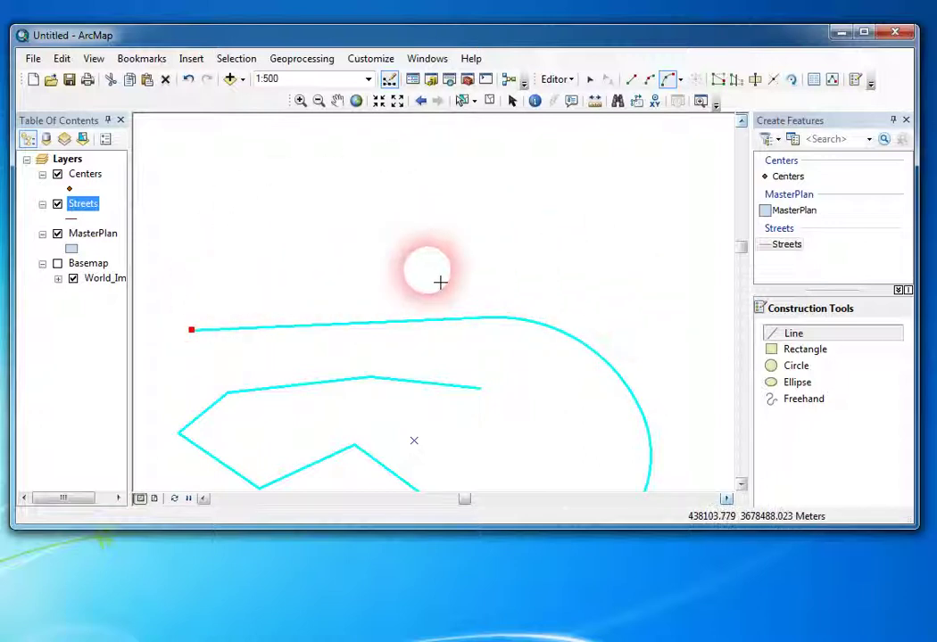
double_click(460, 253)
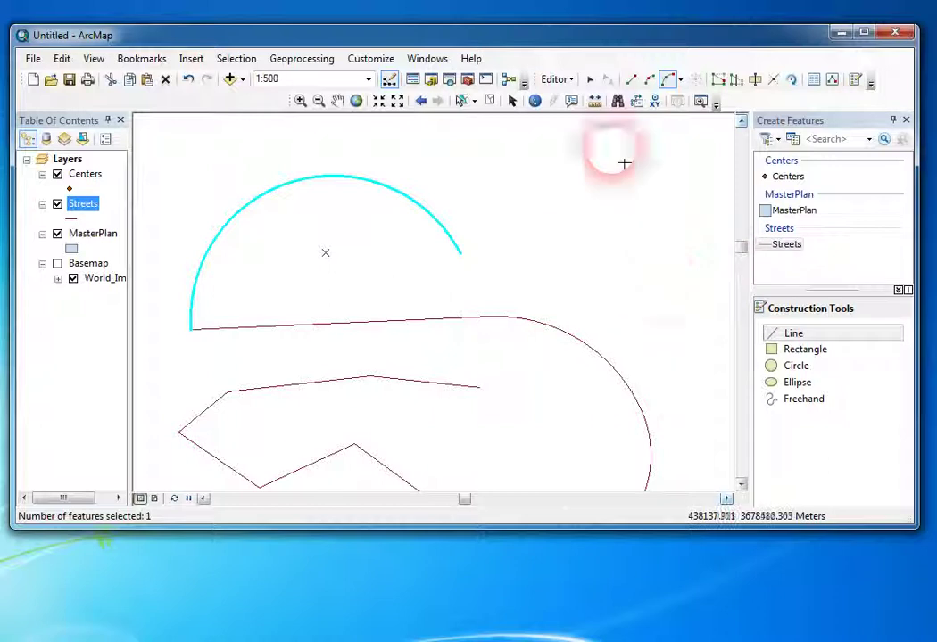
Step: Start another Streets line in the empty area northeast of the arc with a straight segment sloping slightly down to the east
click(678, 79)
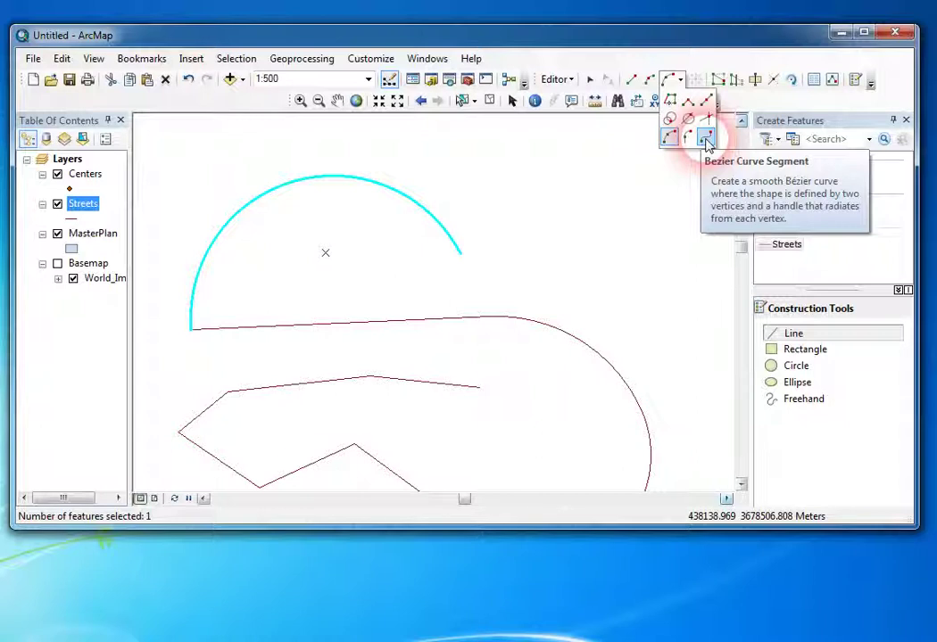
click(706, 139)
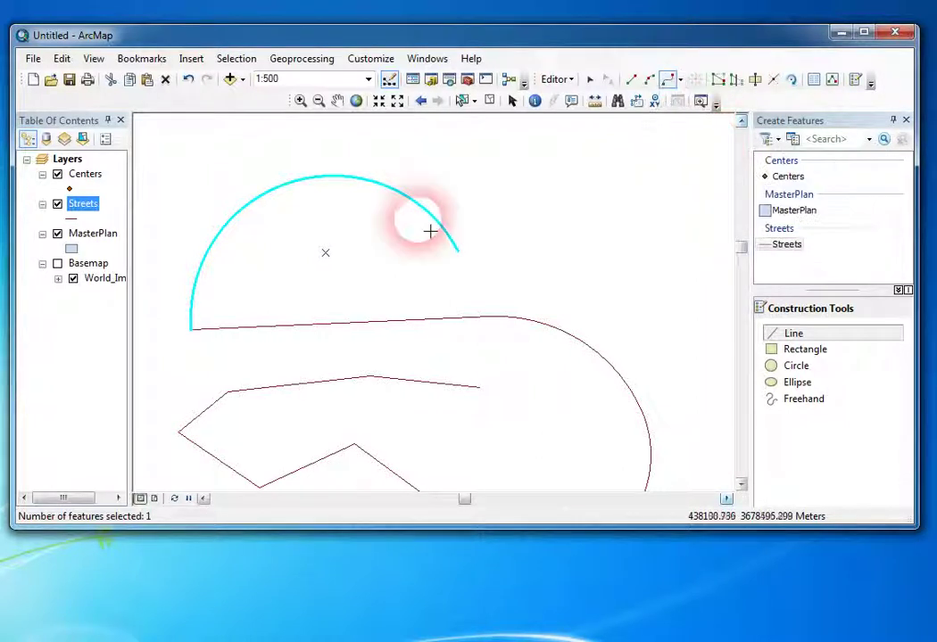
click(728, 498)
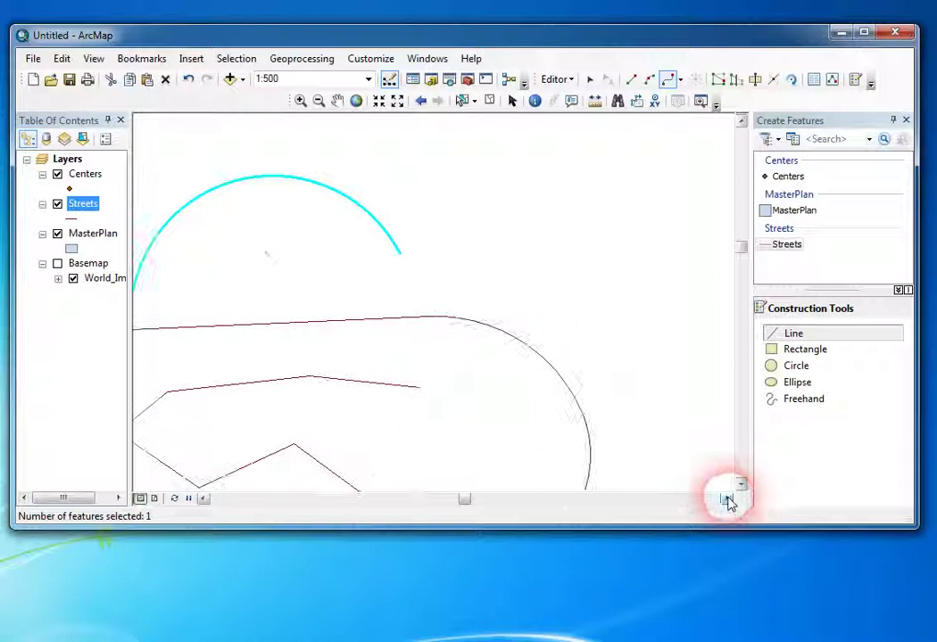
click(738, 122)
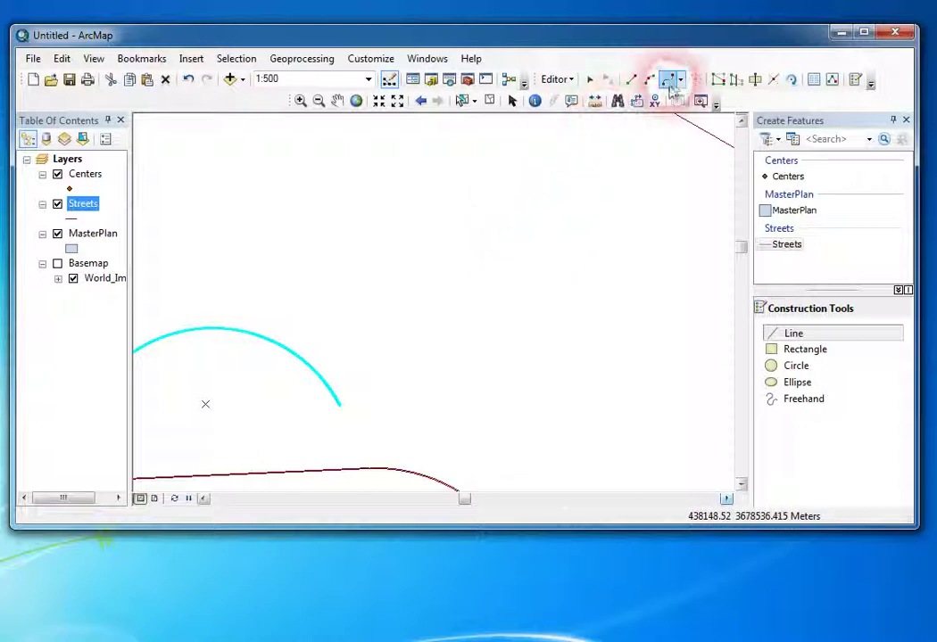
click(631, 80)
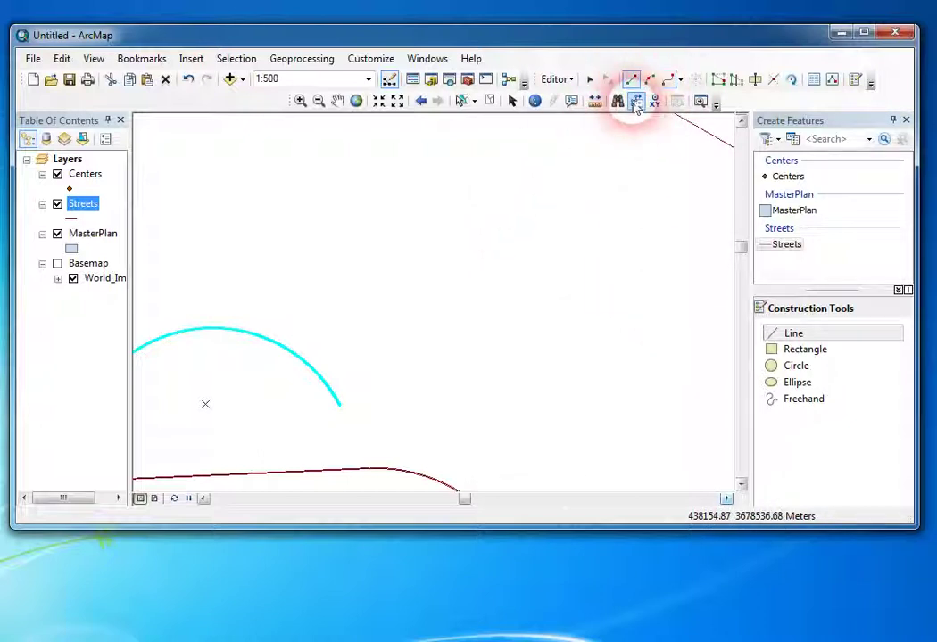
click(294, 193)
click(496, 224)
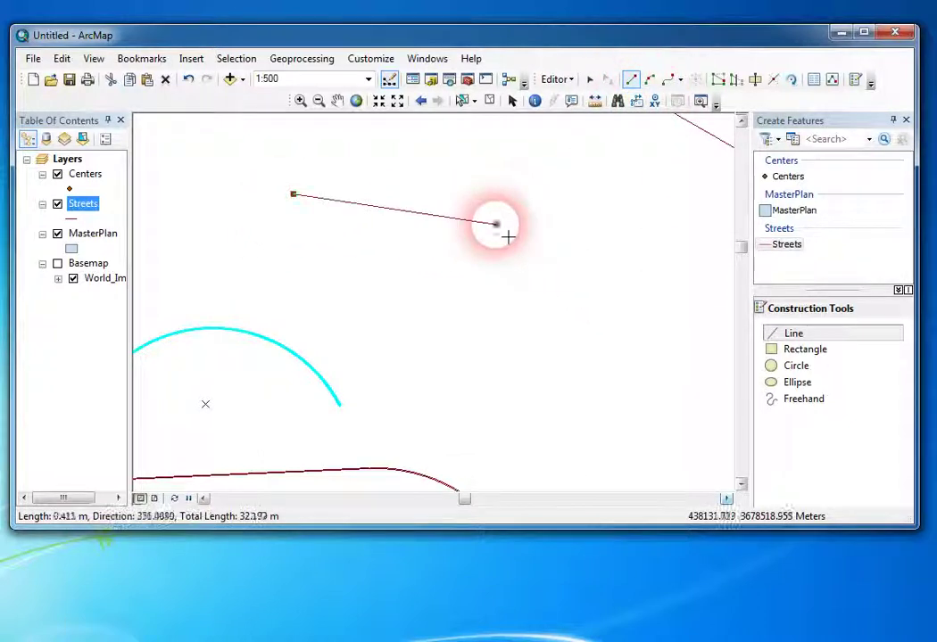
Step: Extend the line with Bezier Curve Segments that dip southeast, loop north and return west above the straight segment, and finish the sketch
click(667, 79)
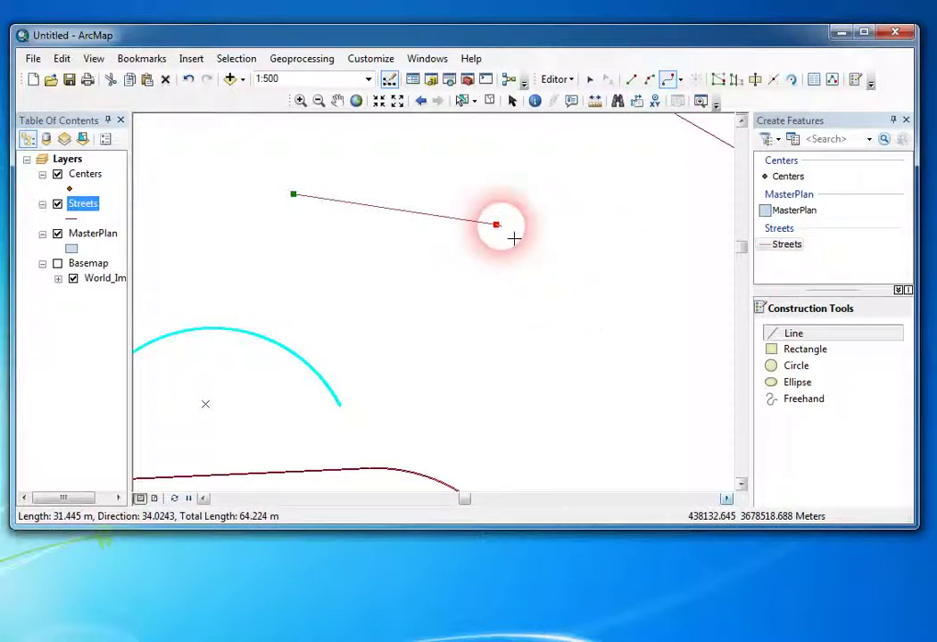
drag(652, 322, 628, 360)
click(622, 389)
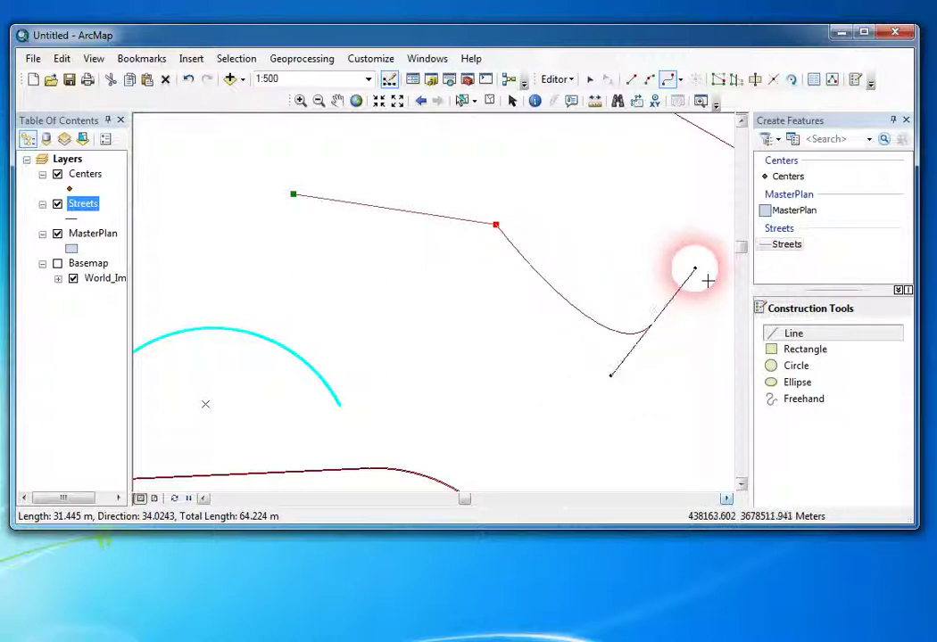
click(698, 313)
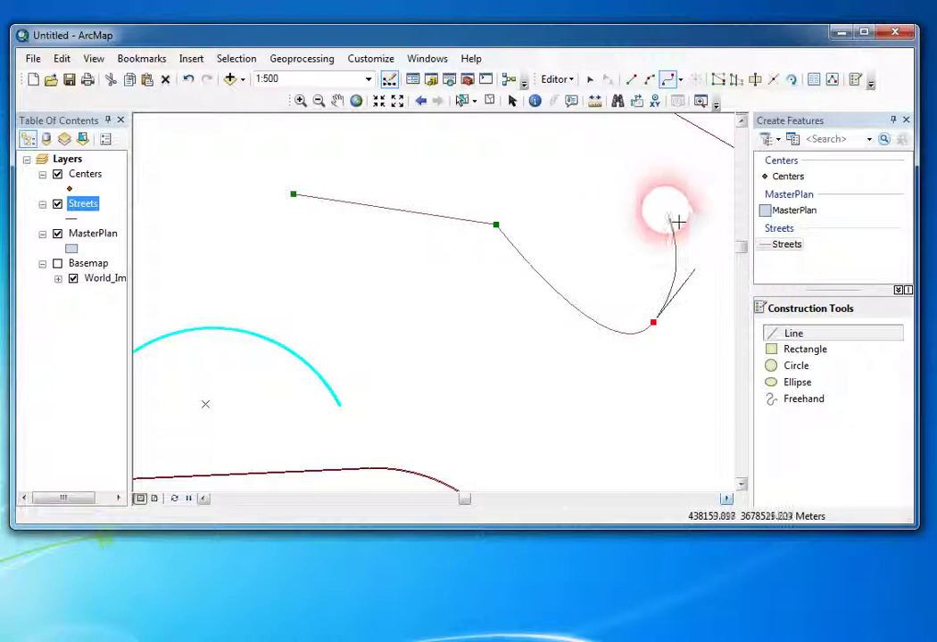
drag(690, 259, 445, 206)
double_click(406, 186)
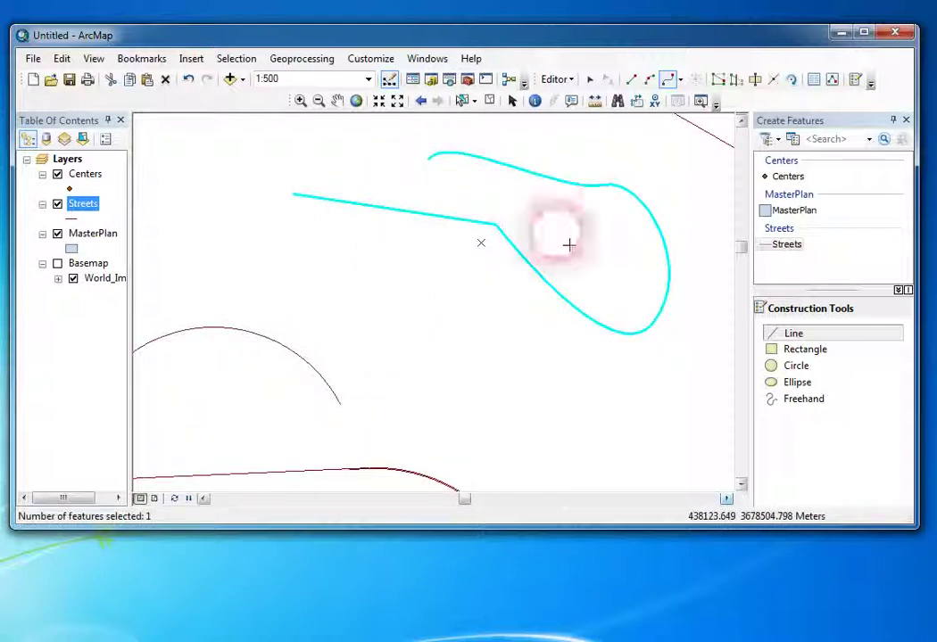
Step: Examine up close how the Bezier curve joins the straight segment at their shared vertex, and reactivate the Line construction tool
click(682, 84)
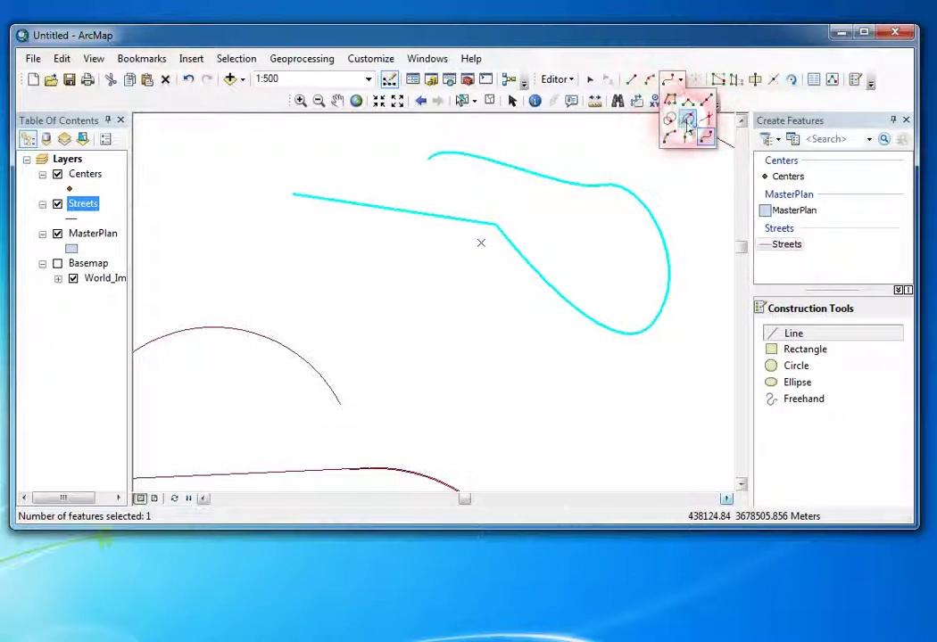
click(586, 318)
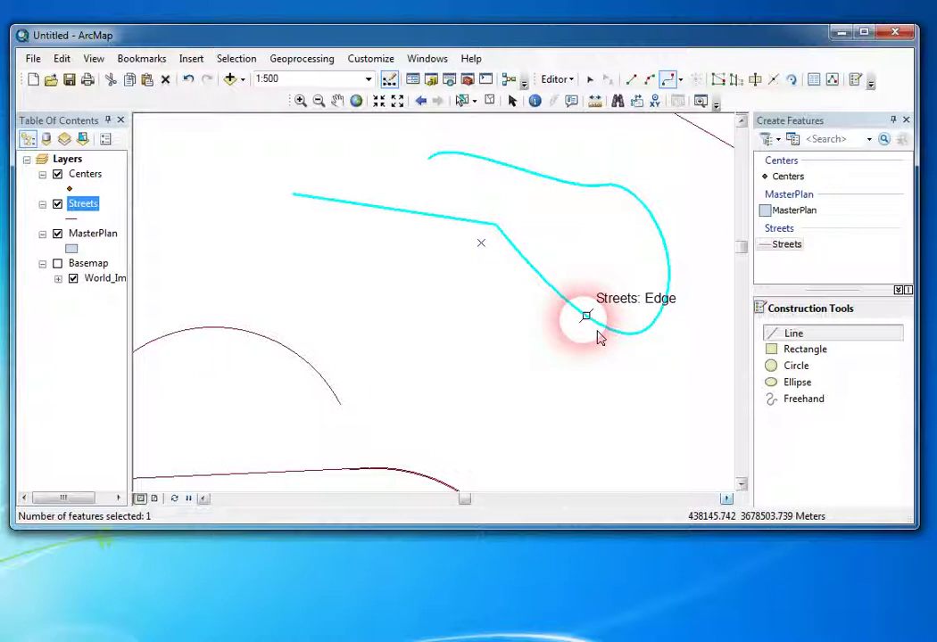
click(444, 418)
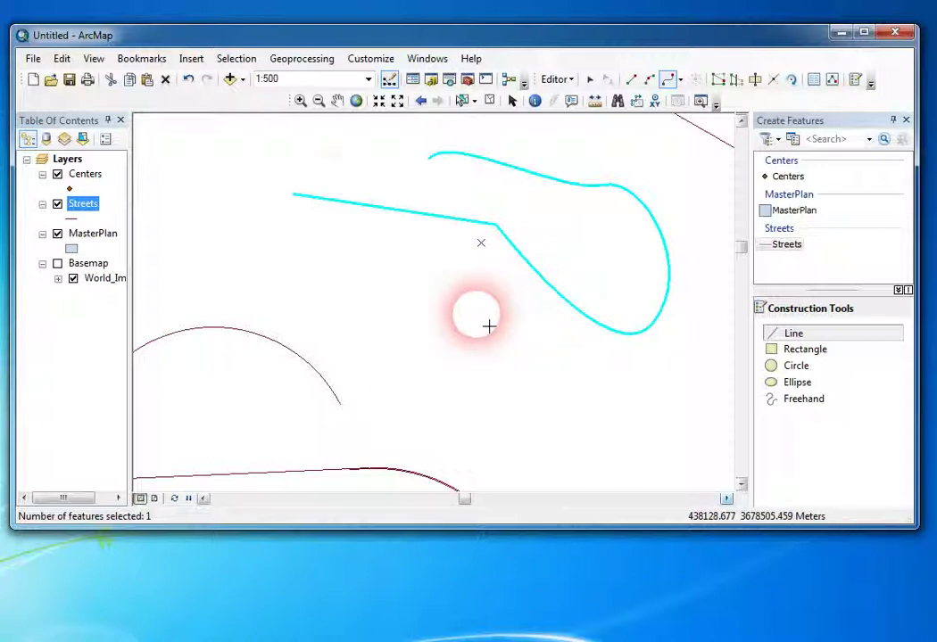
click(301, 100)
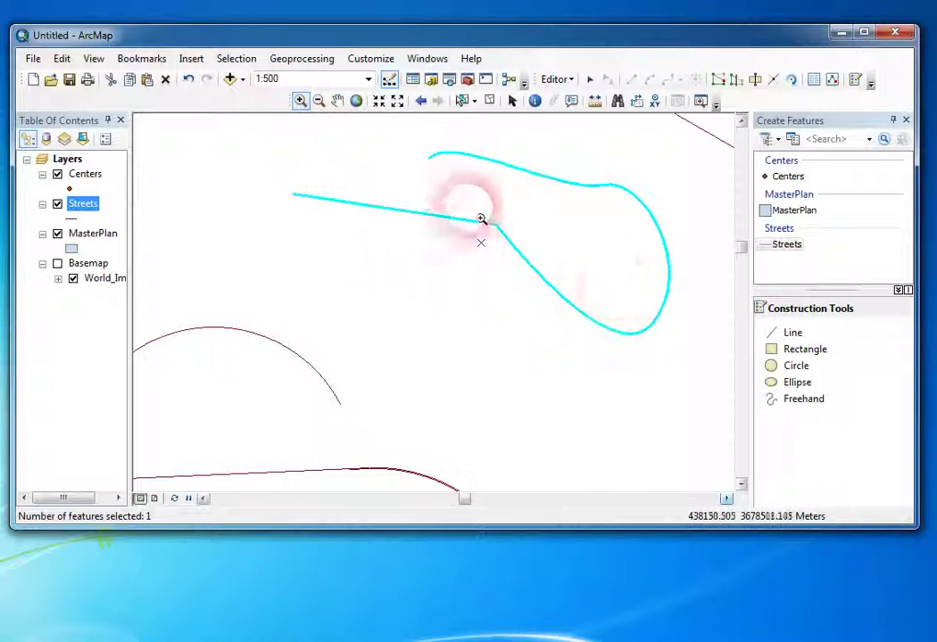
drag(480, 218, 569, 303)
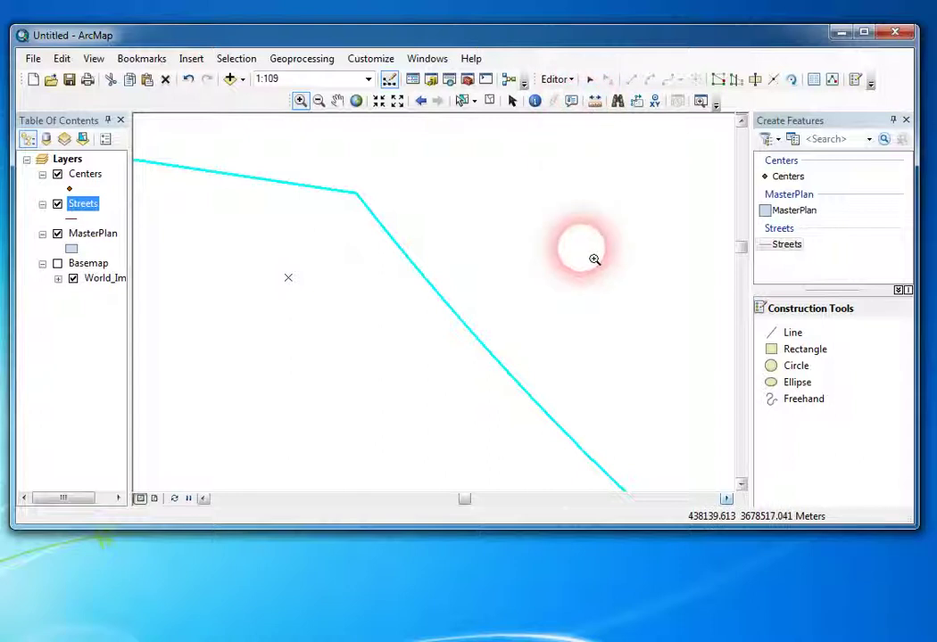
click(792, 333)
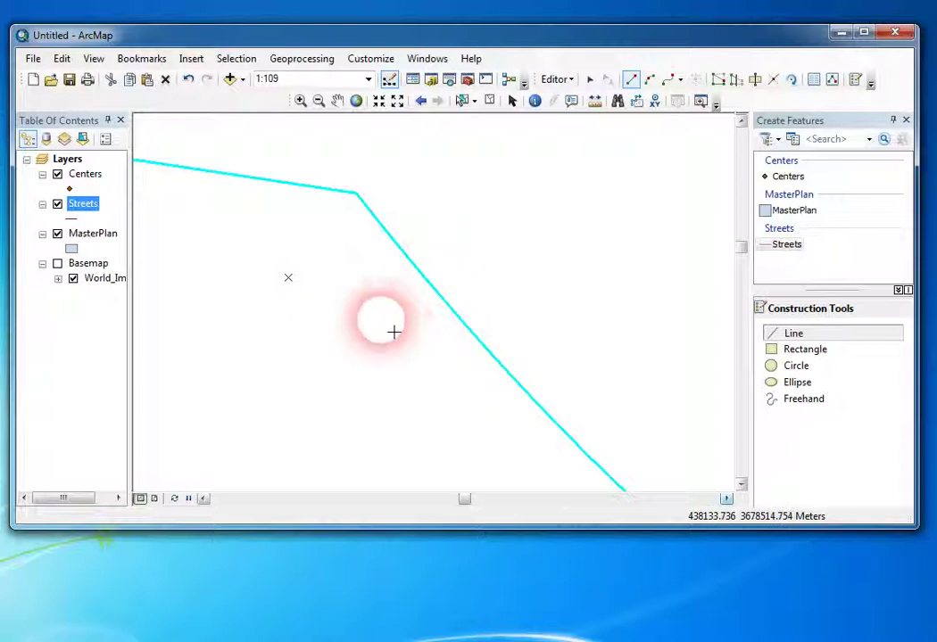
Step: Draw a short Streets line running west-southwest from a point on the Bezier curve, and inspect its junction with the curve up close
click(439, 295)
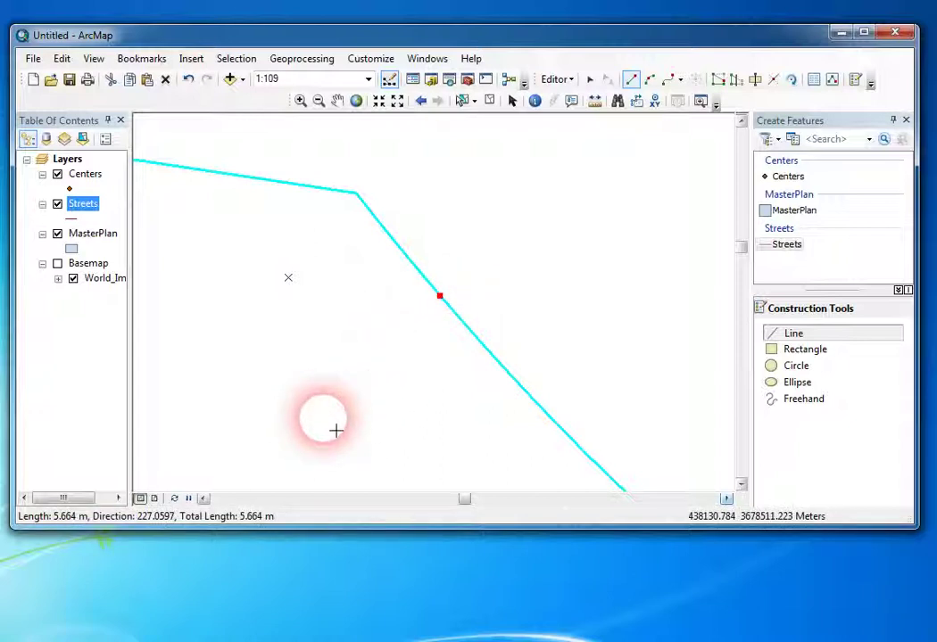
double_click(383, 309)
click(300, 100)
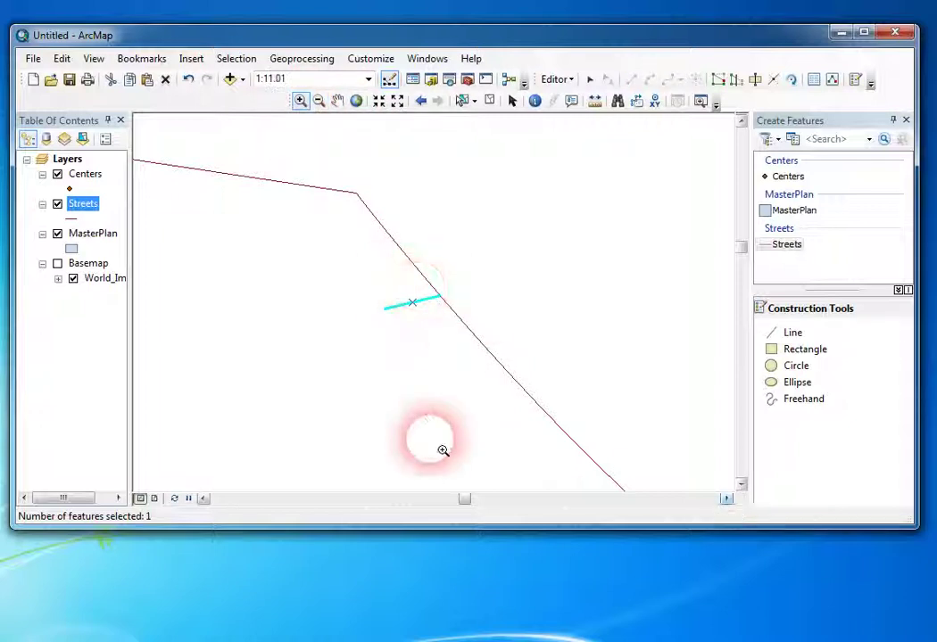
drag(477, 314, 505, 325)
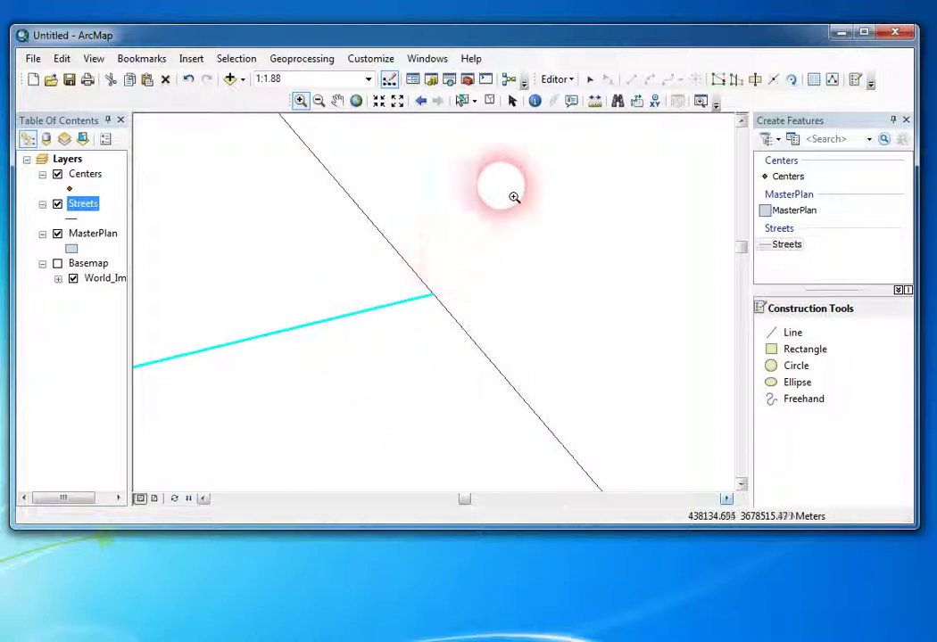
Step: Reactivate the Line construction tool, display the Snapping toolbar and place it over the northwestern part of the map
click(799, 336)
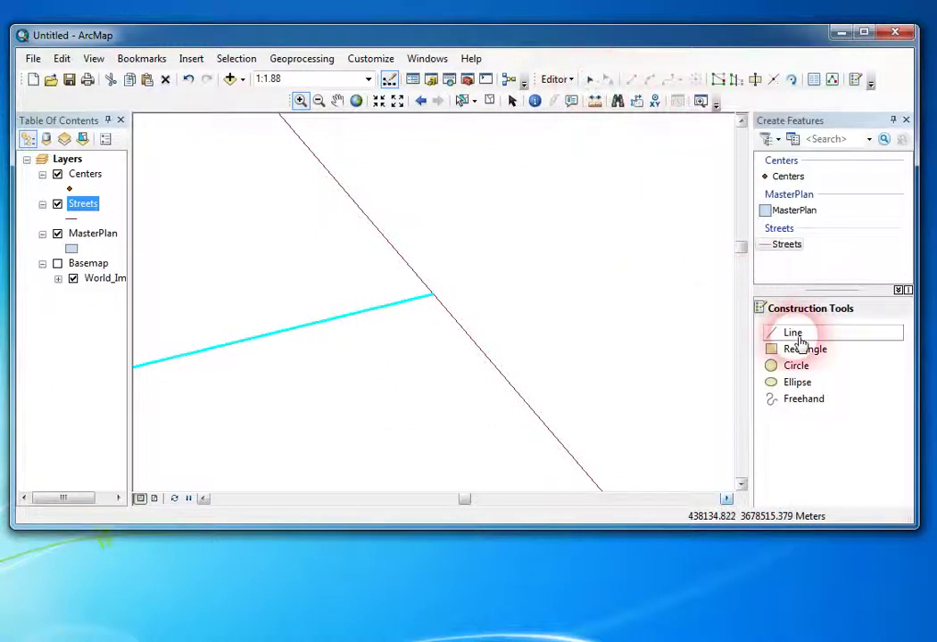
click(476, 314)
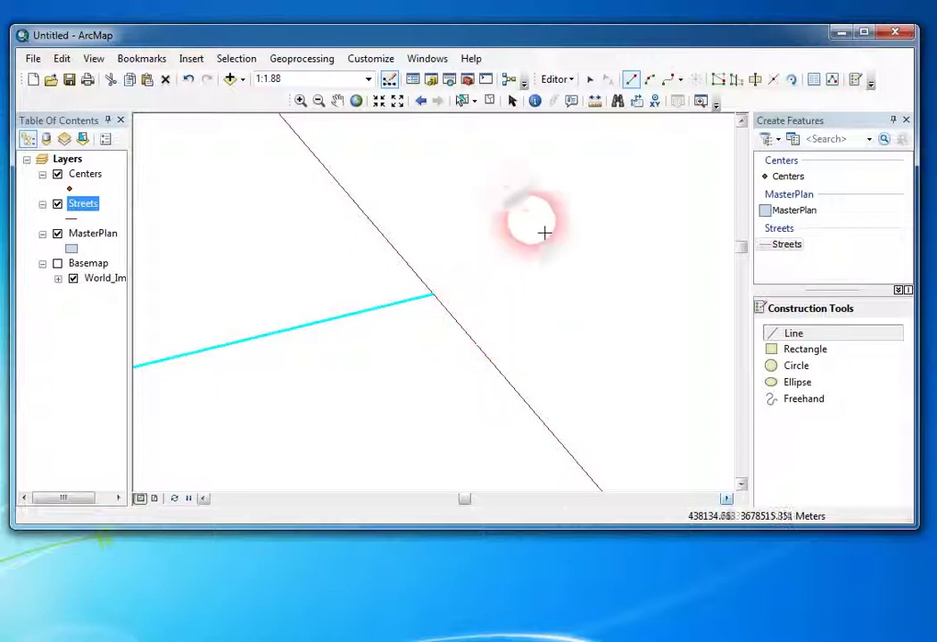
click(567, 83)
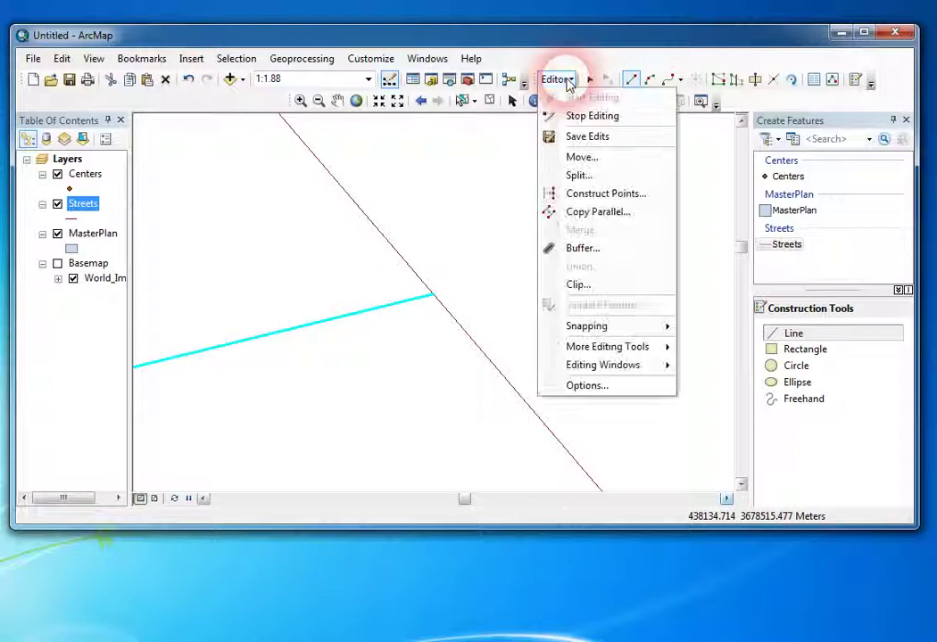
mouse_move(603, 331)
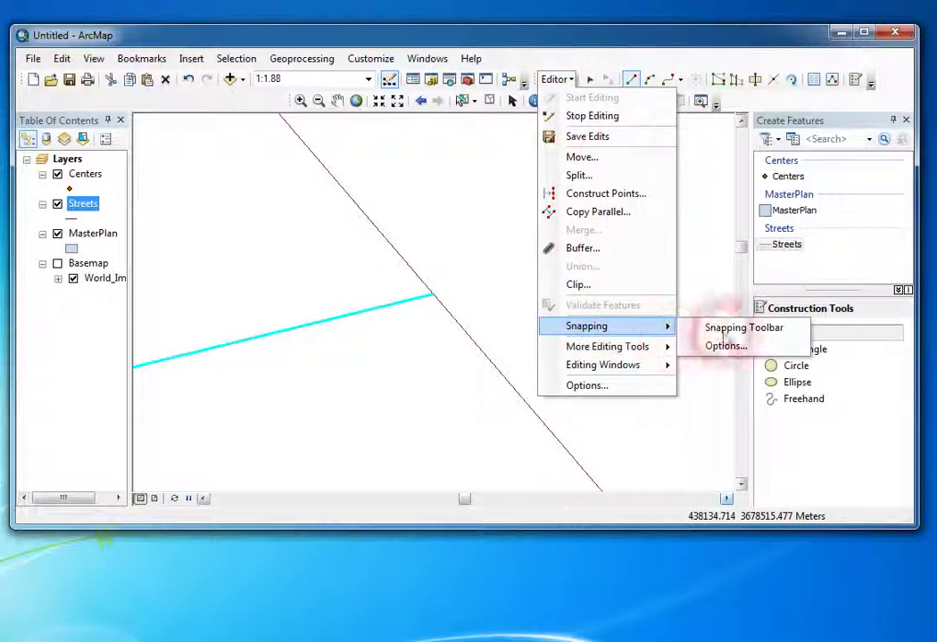
click(755, 330)
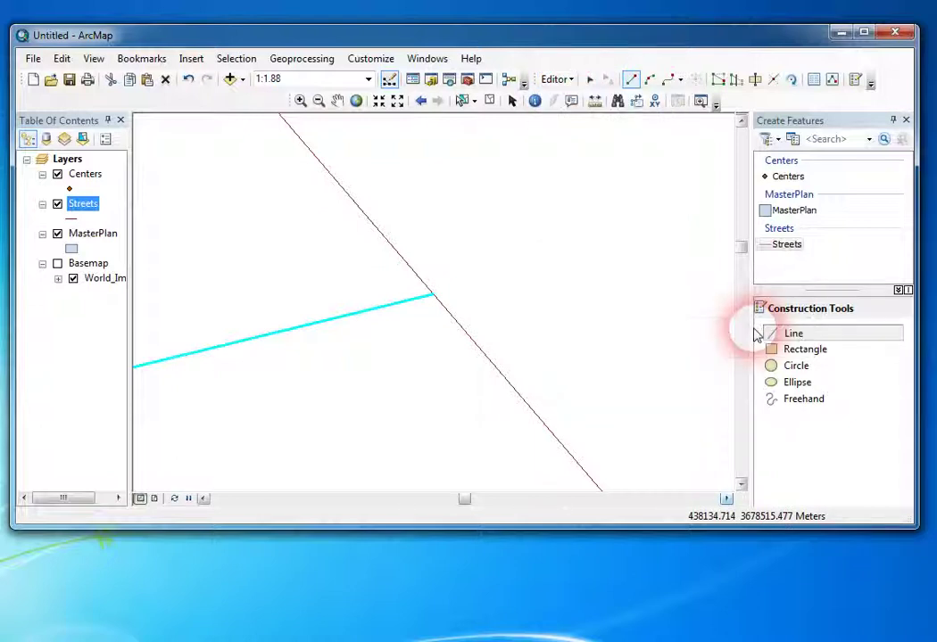
drag(100, 339, 212, 192)
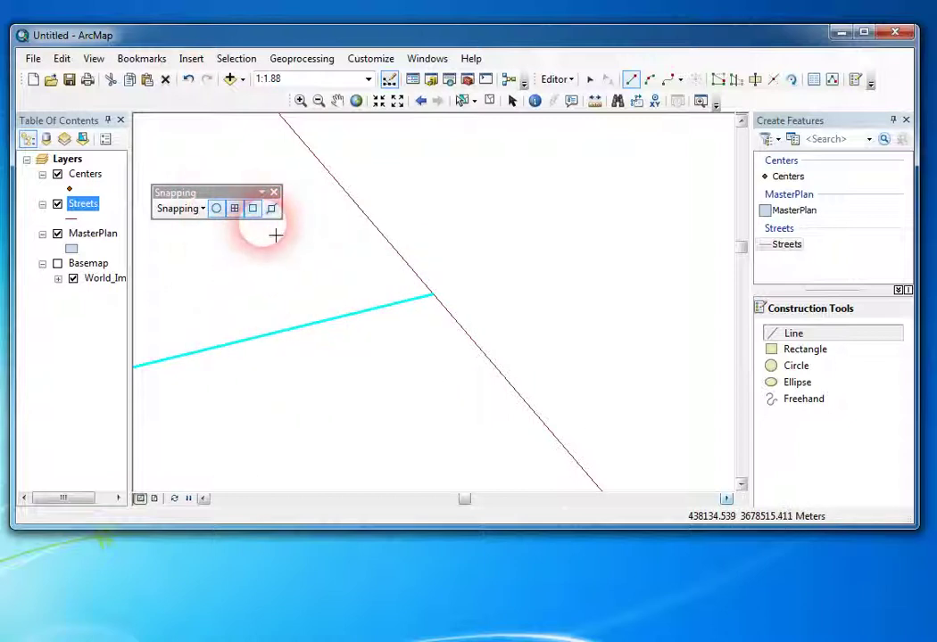
Step: Try End snapping alone at the short line's endpoint, and switch to Vertex and Edge snapping instead
click(235, 211)
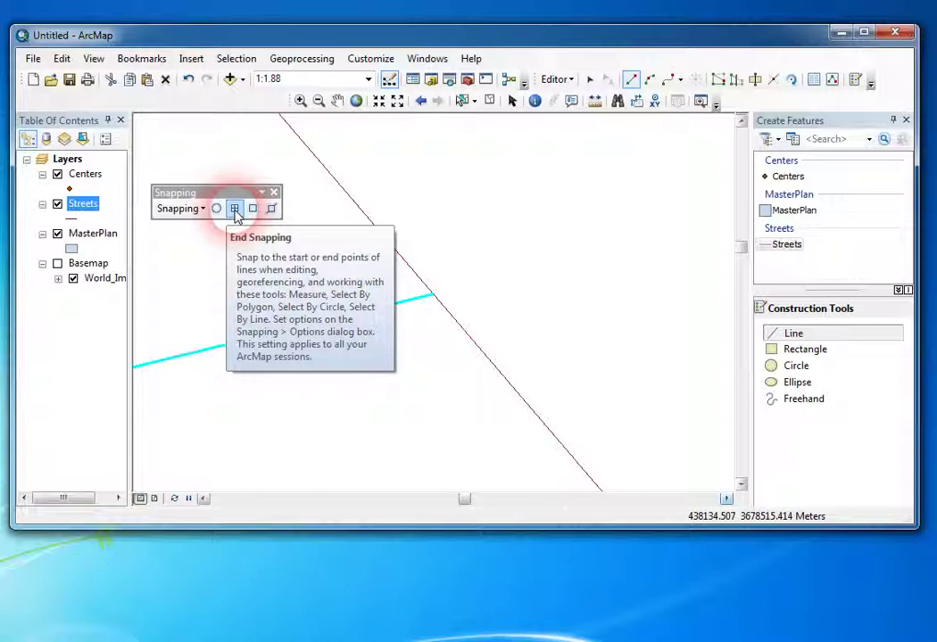
click(236, 210)
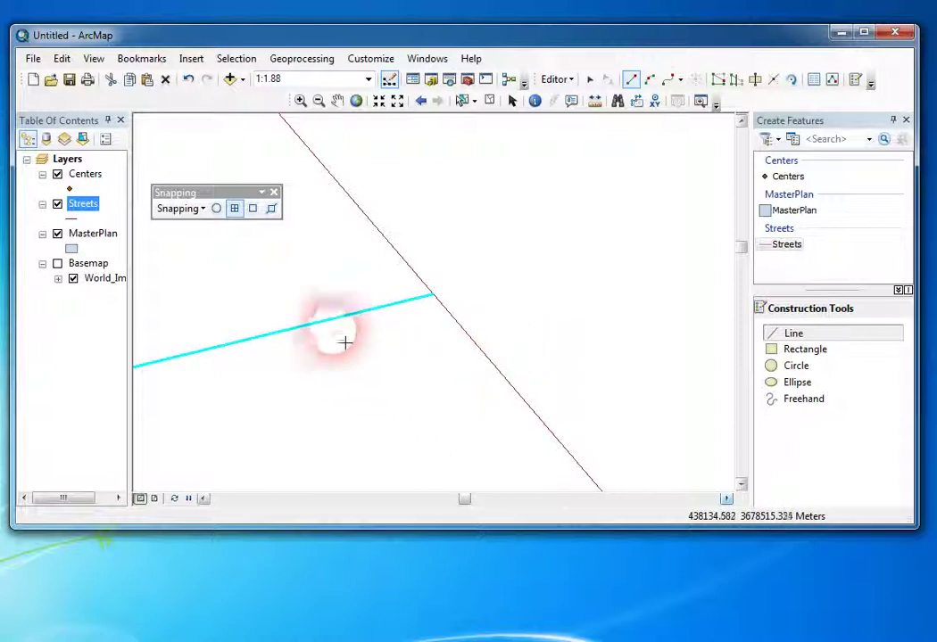
double_click(454, 308)
click(233, 208)
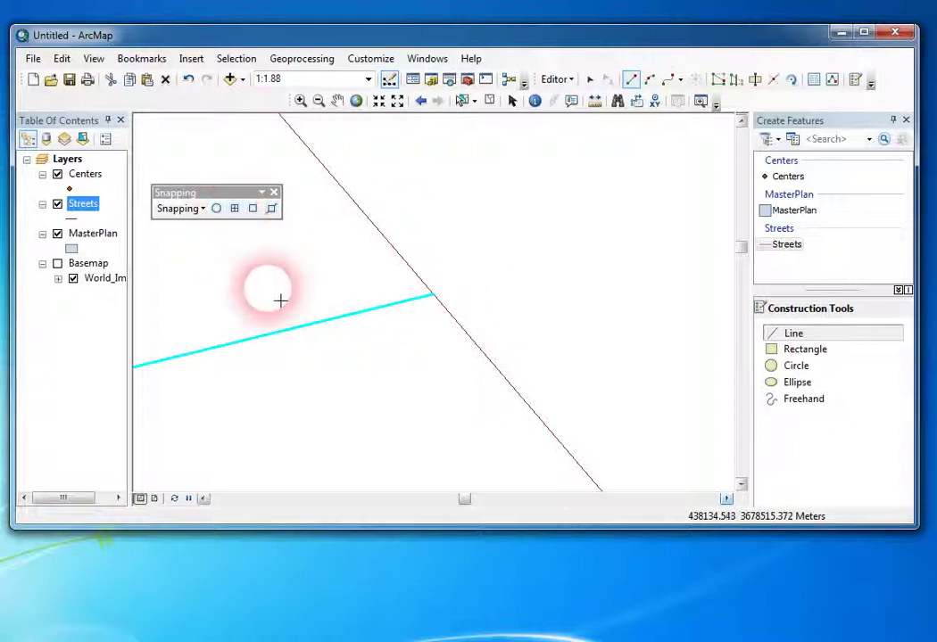
click(272, 211)
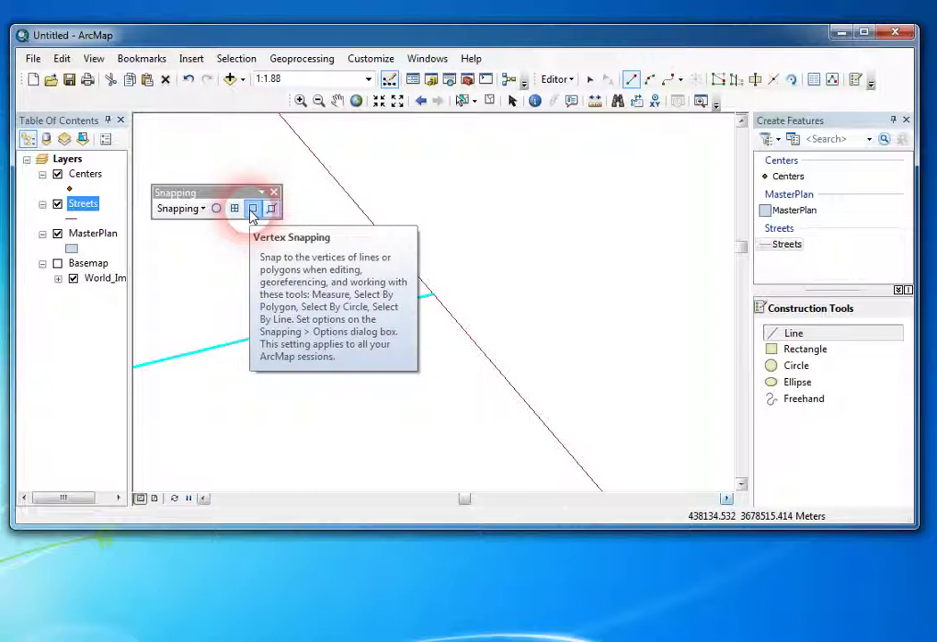
Step: Examine the vertices of the curved Streets line south of the MasterPlan polygon and test Vertex snapping where its curve meets the straight segment
right_click(86, 204)
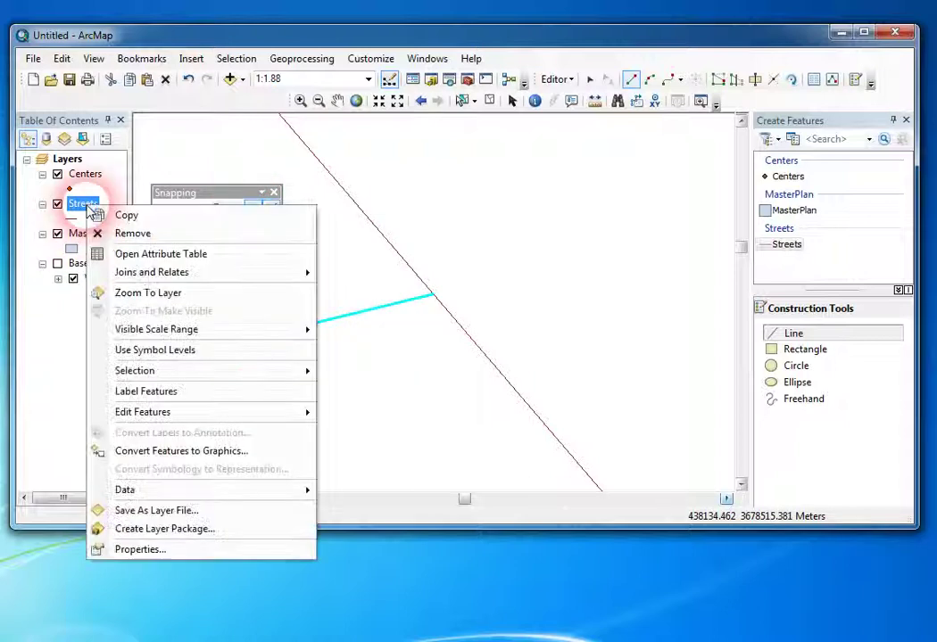
click(141, 294)
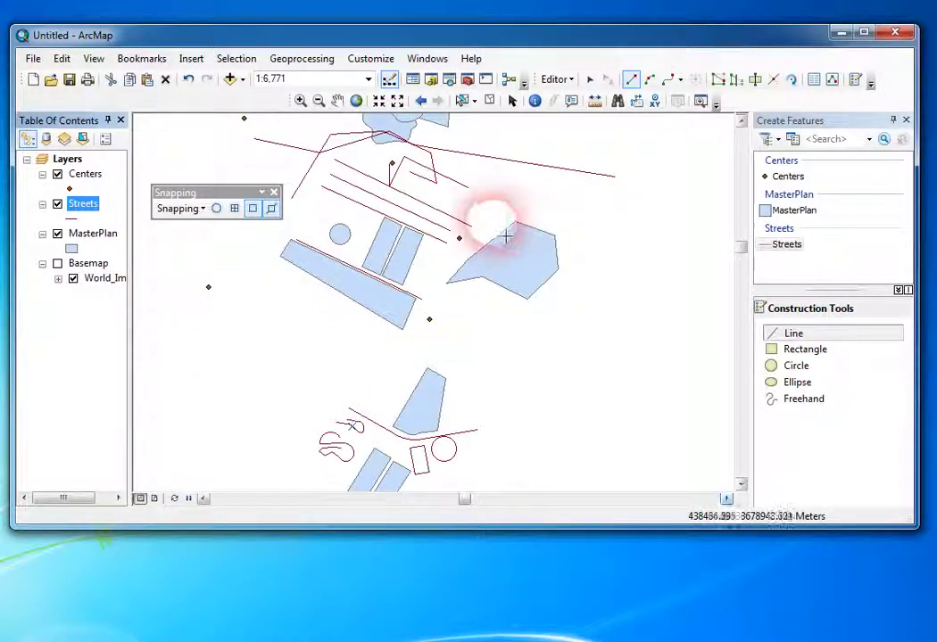
click(300, 101)
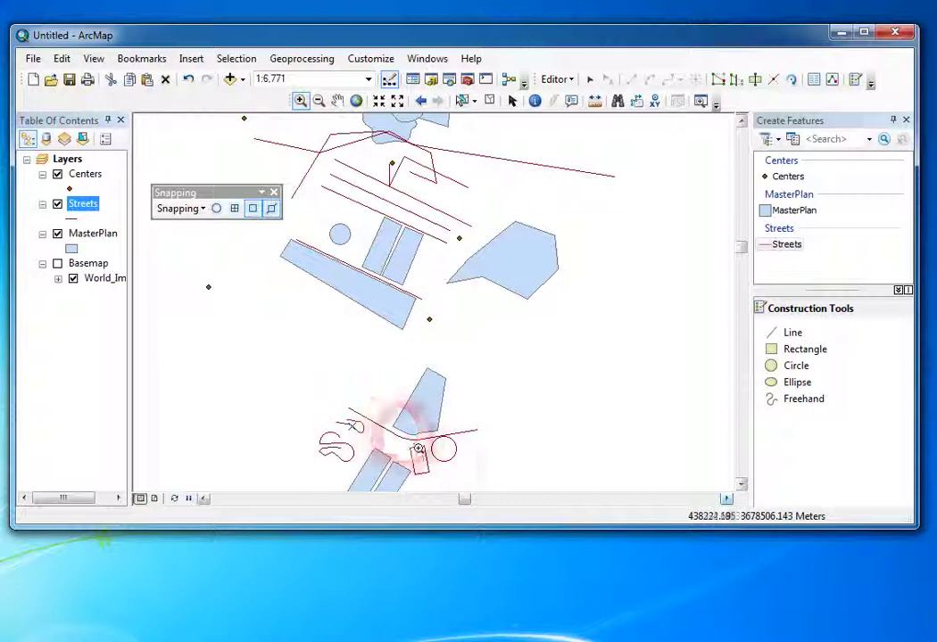
drag(382, 421, 456, 480)
drag(378, 242, 552, 352)
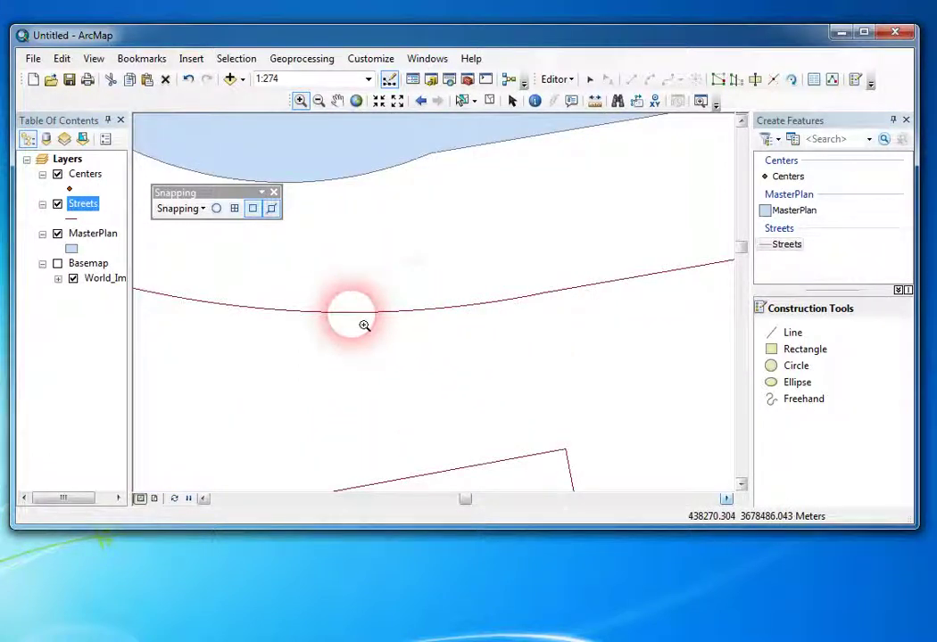
click(589, 79)
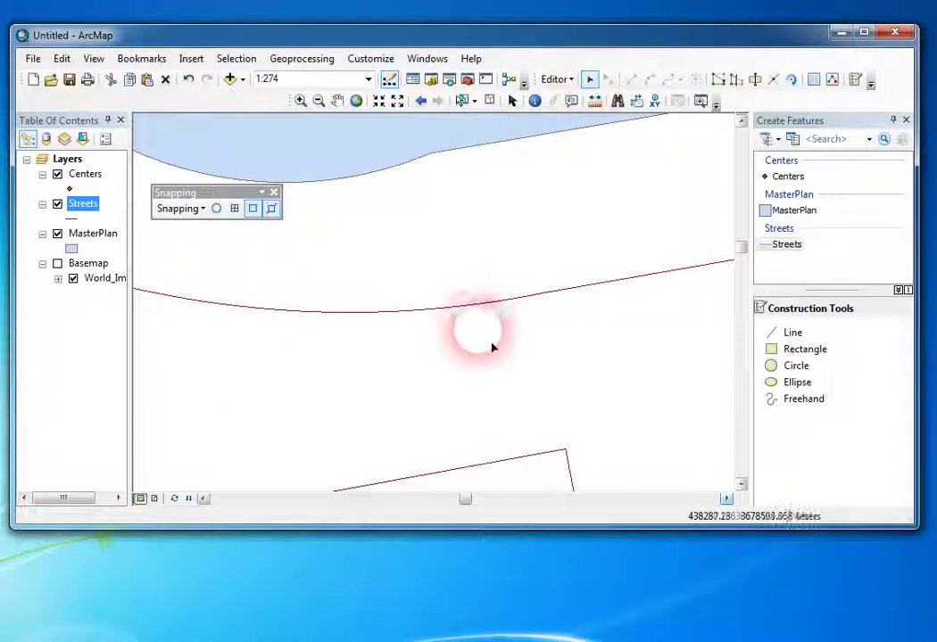
click(464, 321)
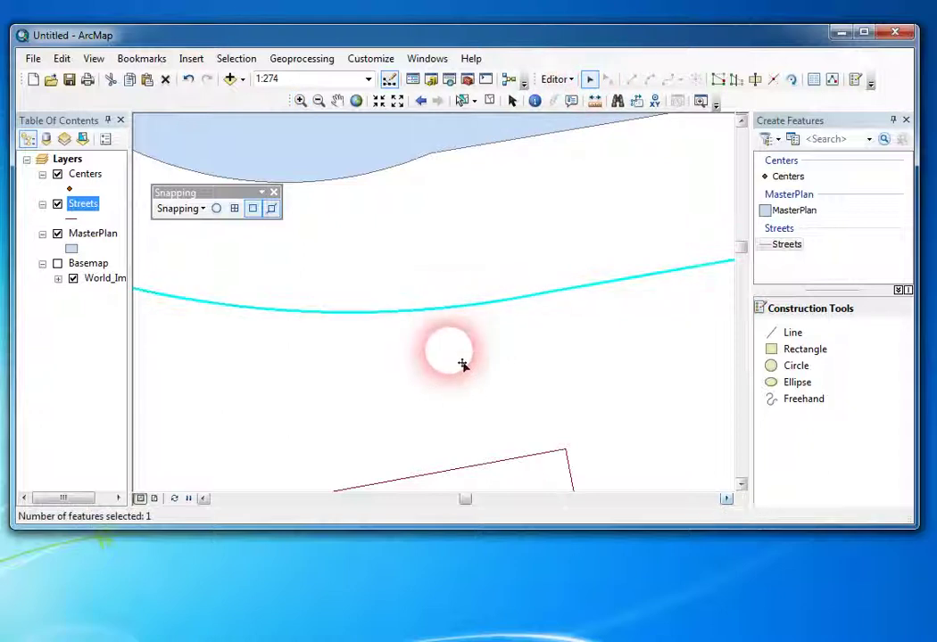
double_click(448, 314)
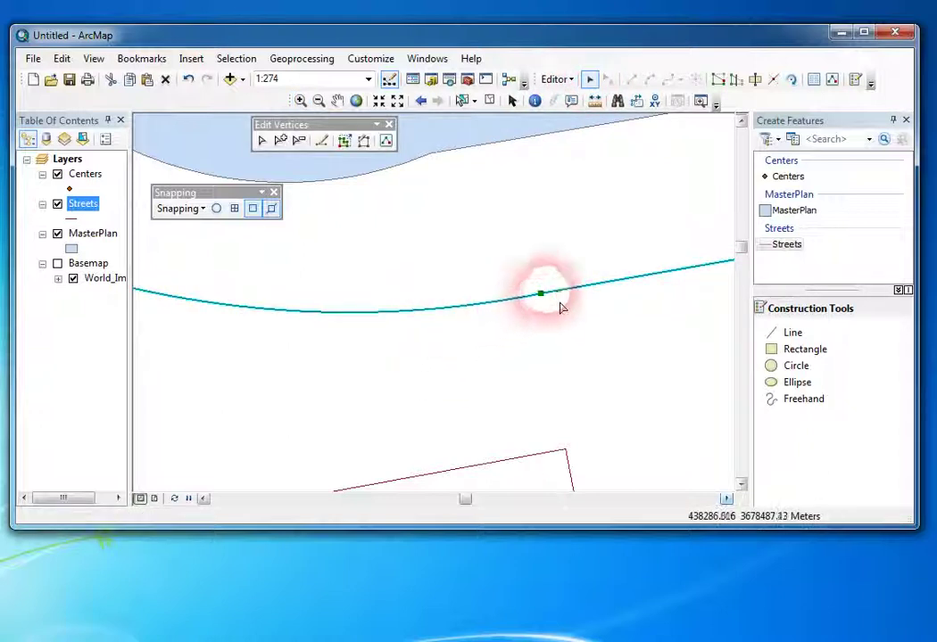
click(504, 370)
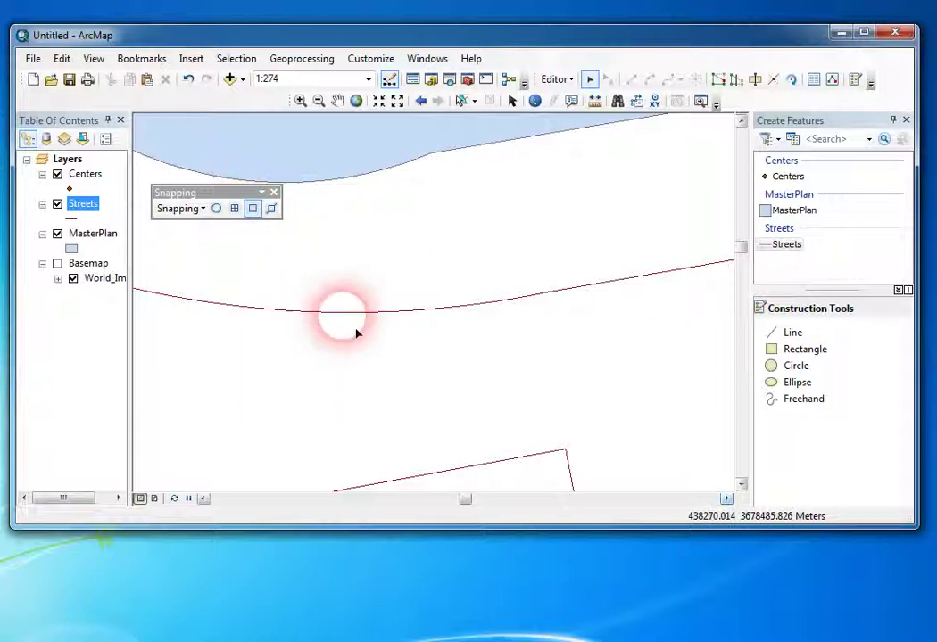
click(785, 336)
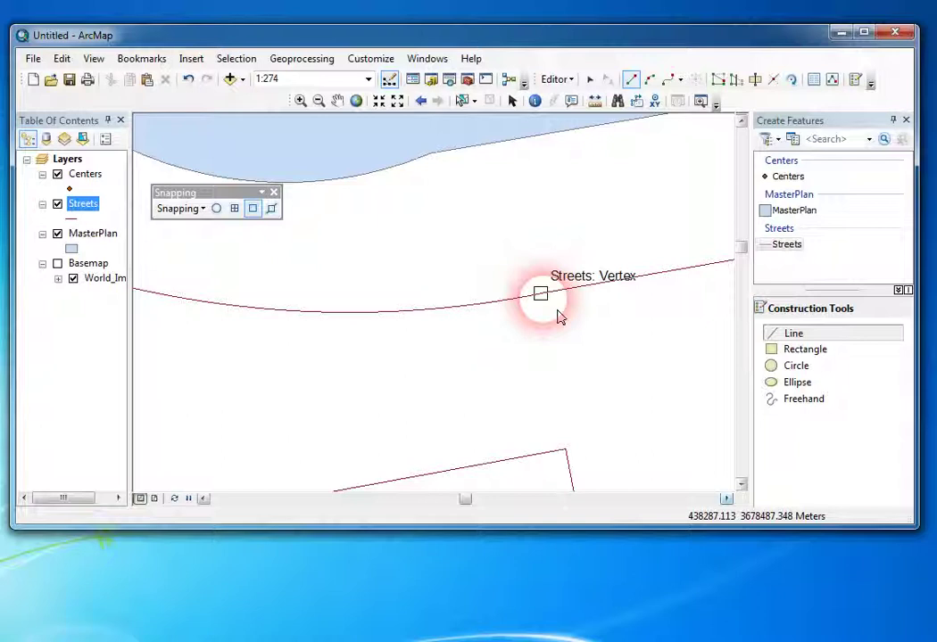
Step: Switch on Point, End, Vertex and Edge snapping together
click(252, 209)
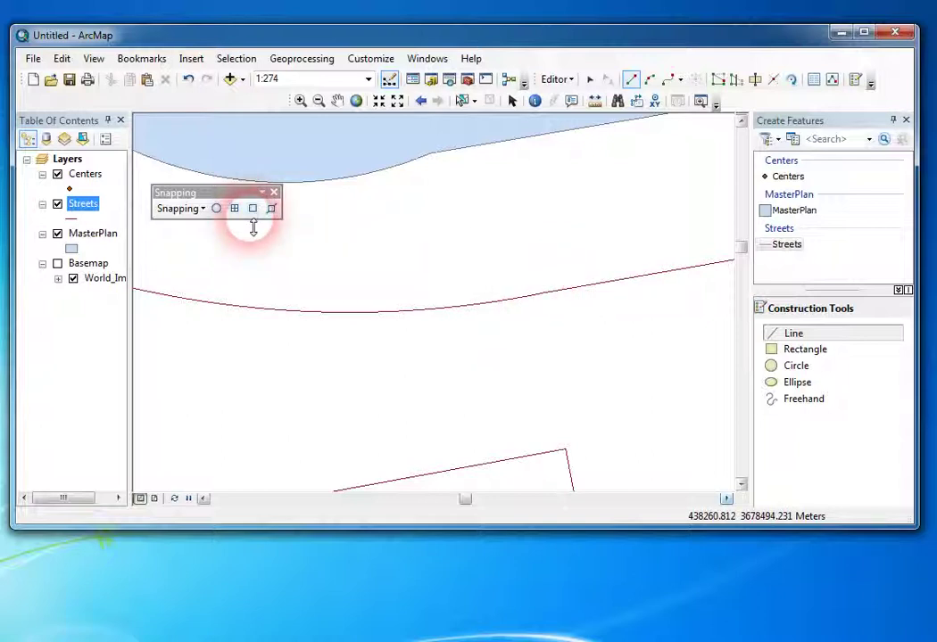
click(216, 209)
click(234, 209)
click(252, 209)
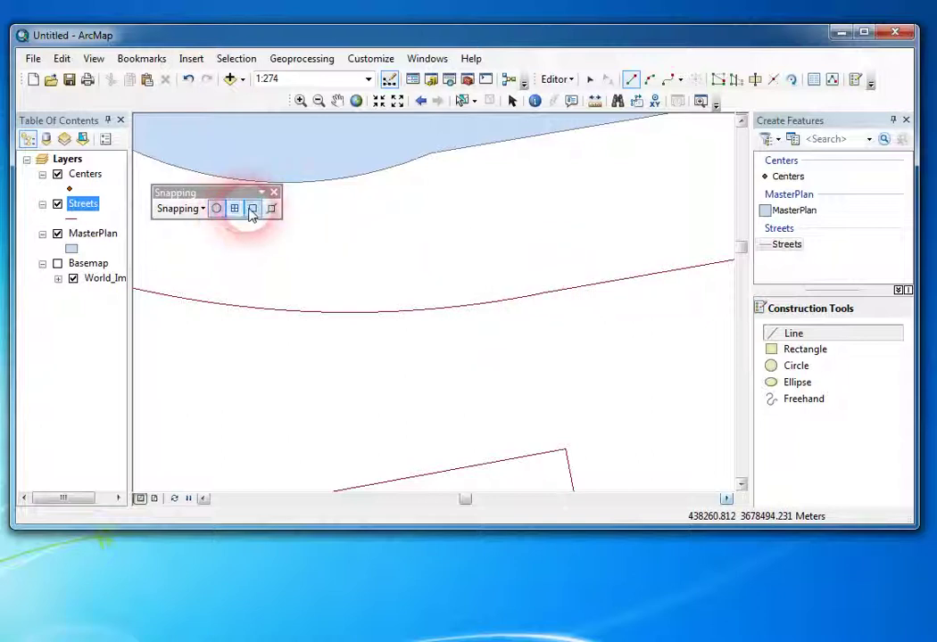
click(270, 209)
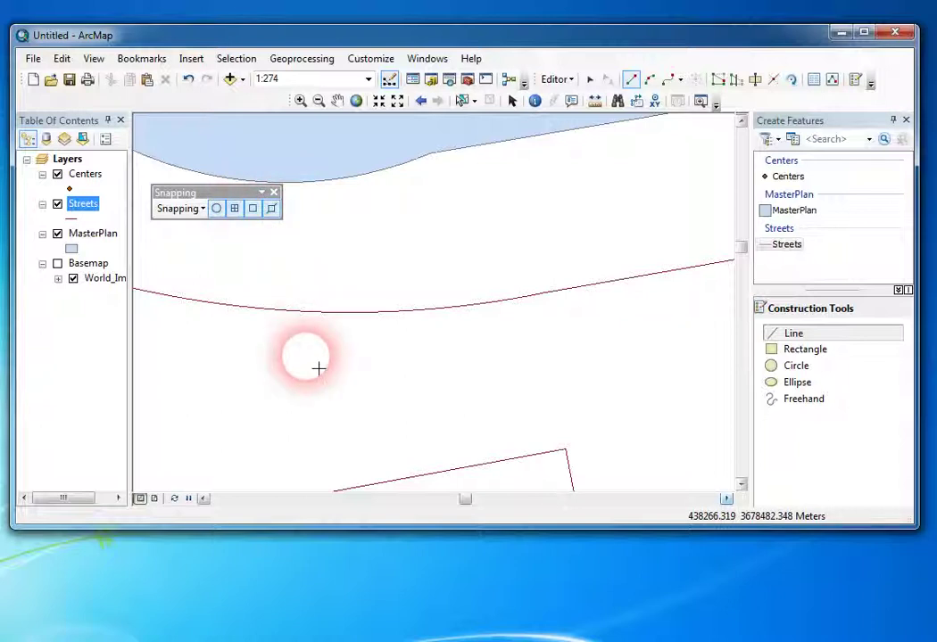
Step: Start a Streets line northeast of the rectangular MasterPlan polygon with a nearly horizontal segment heading east and a shorter one running south-southeast
click(742, 484)
click(741, 484)
click(741, 484)
click(741, 484)
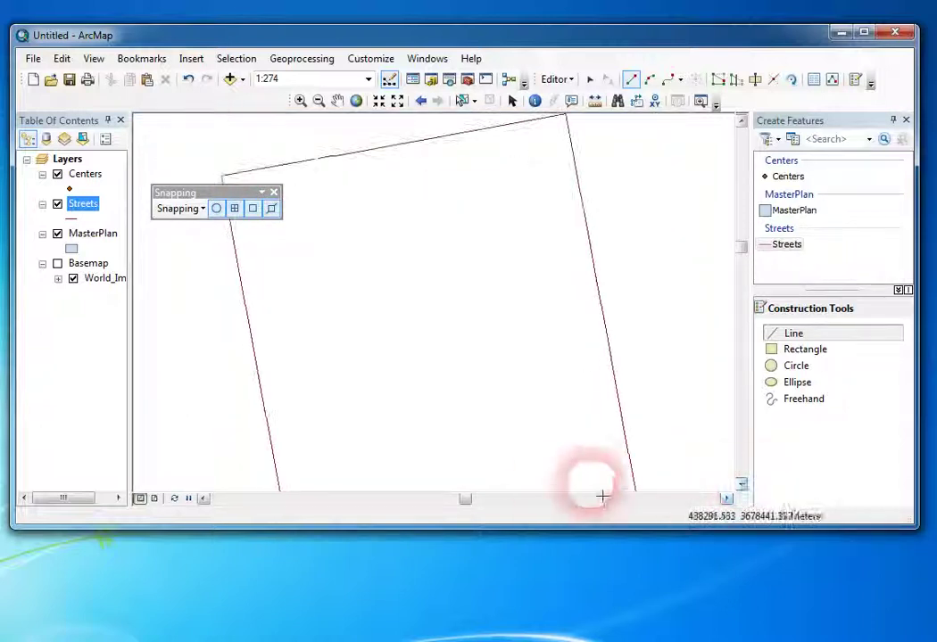
click(206, 499)
click(207, 499)
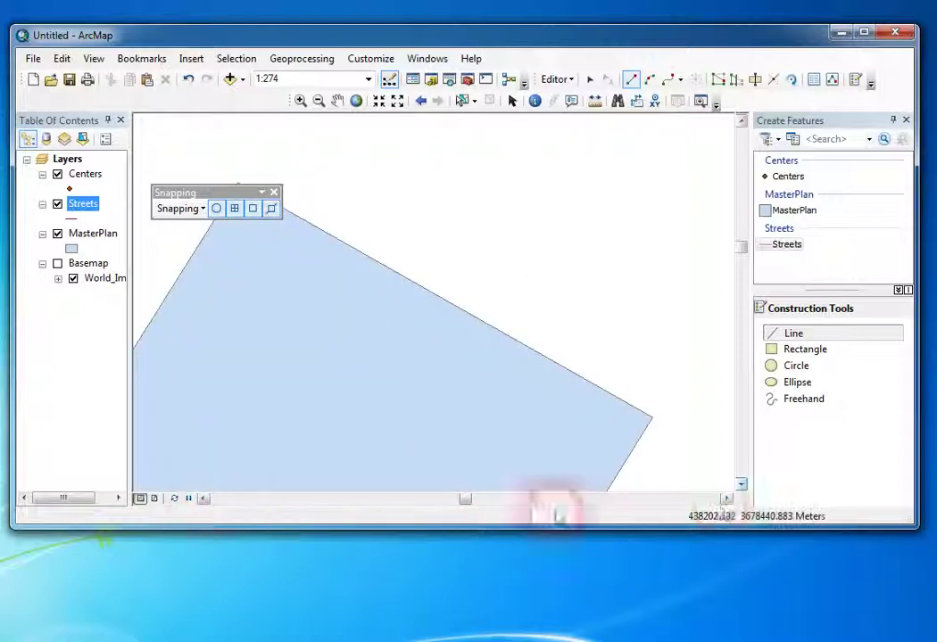
click(728, 498)
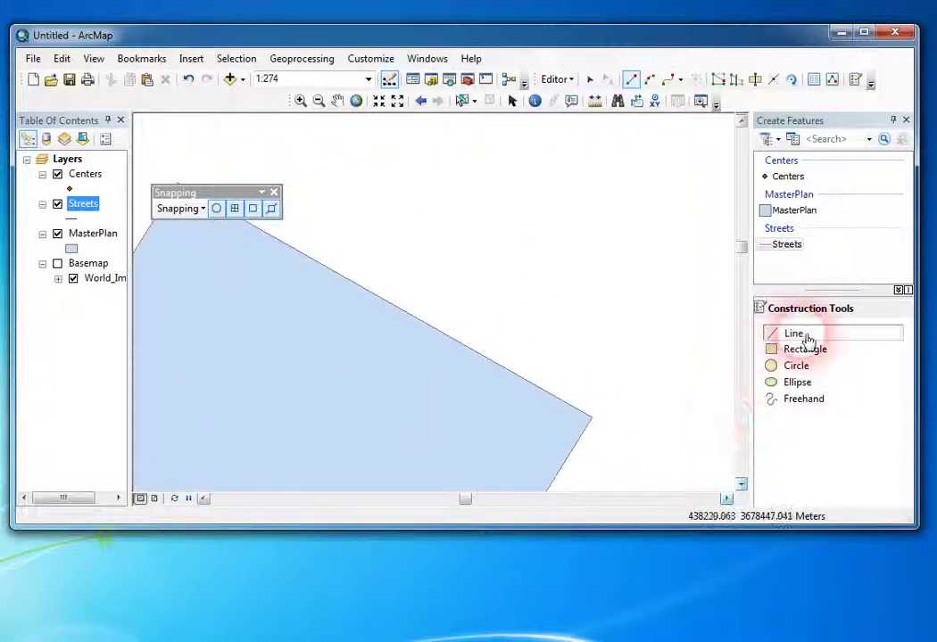
click(411, 159)
click(627, 156)
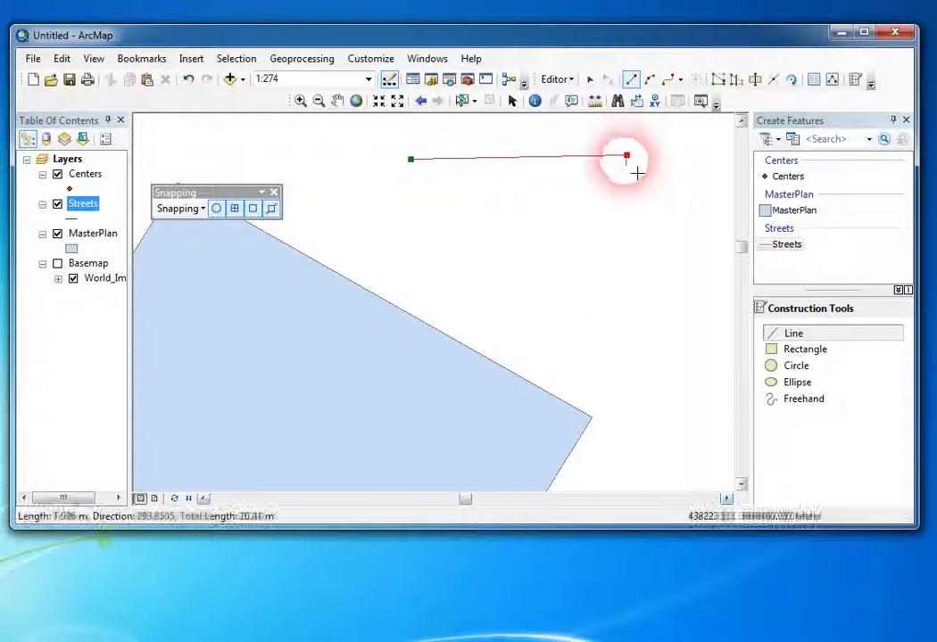
click(670, 250)
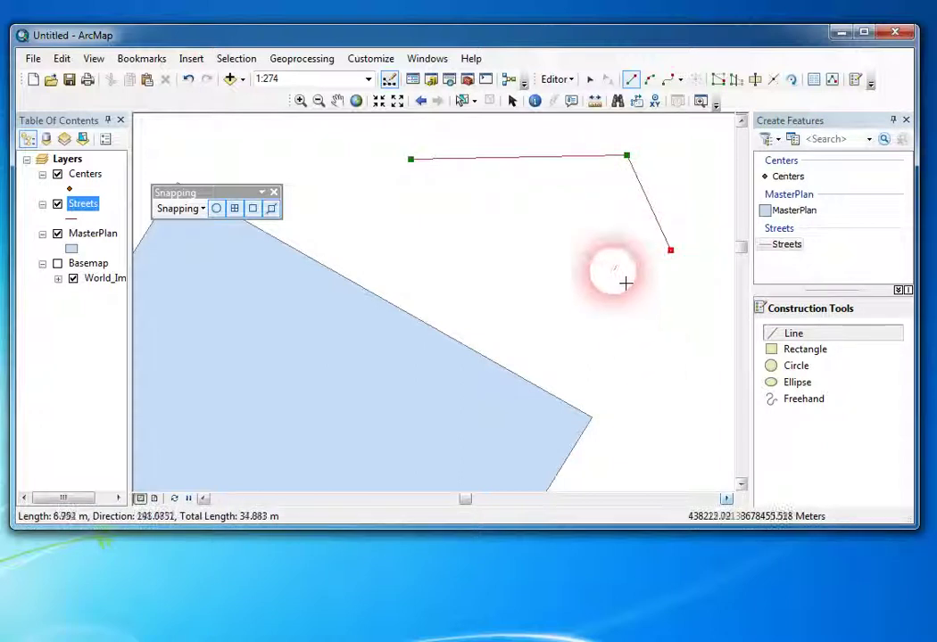
right_click(514, 160)
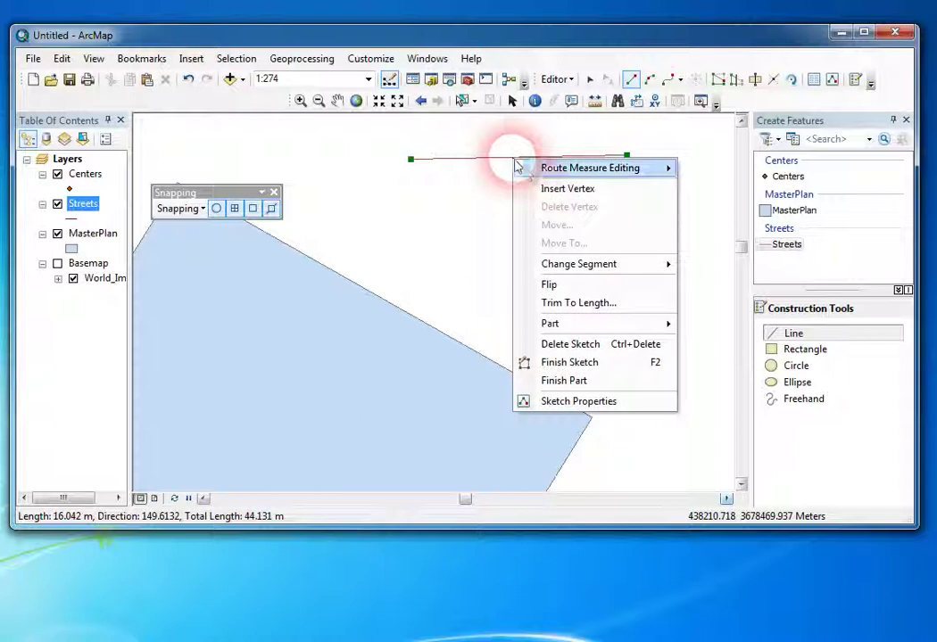
click(620, 284)
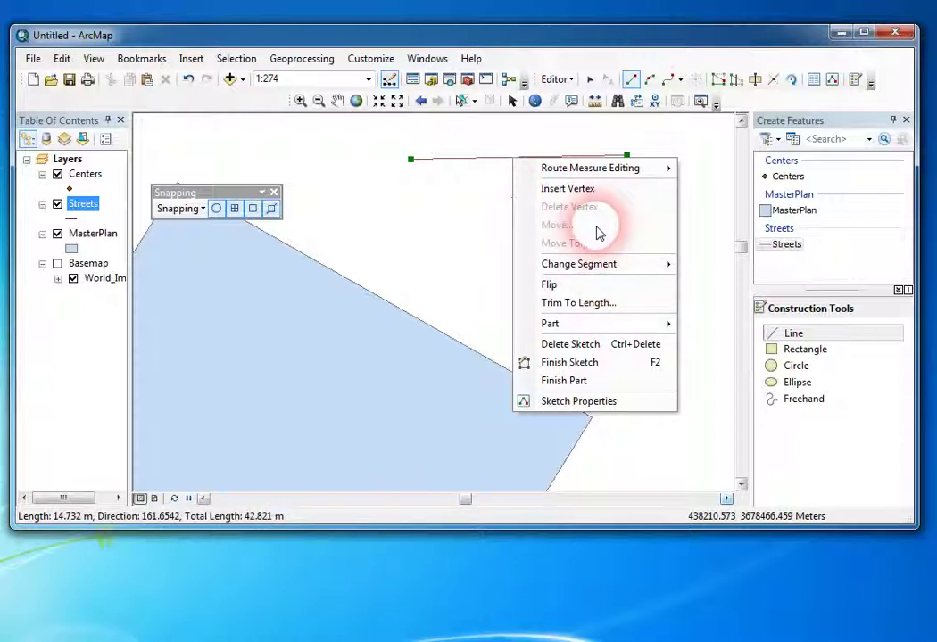
mouse_move(592, 329)
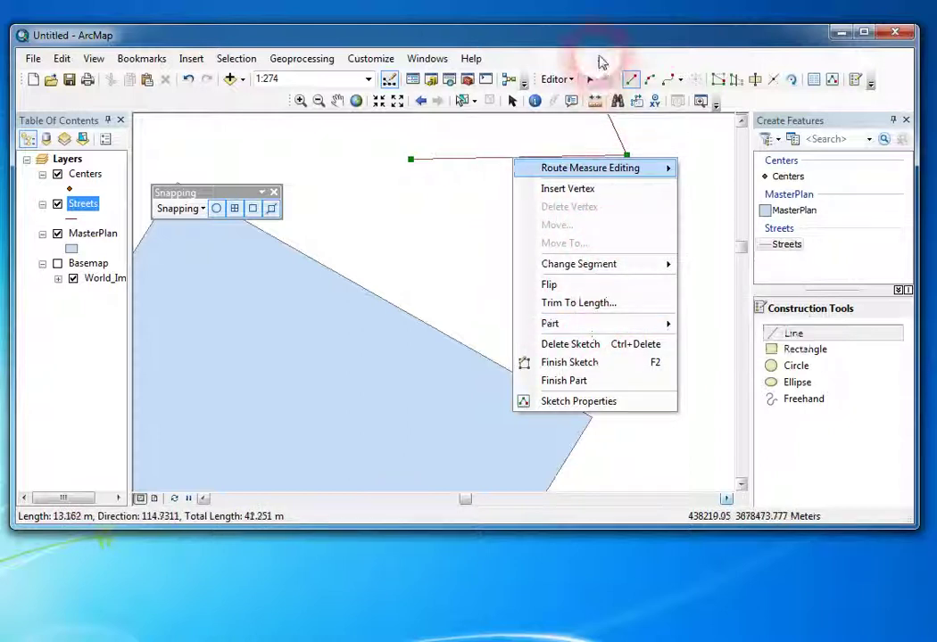
click(637, 127)
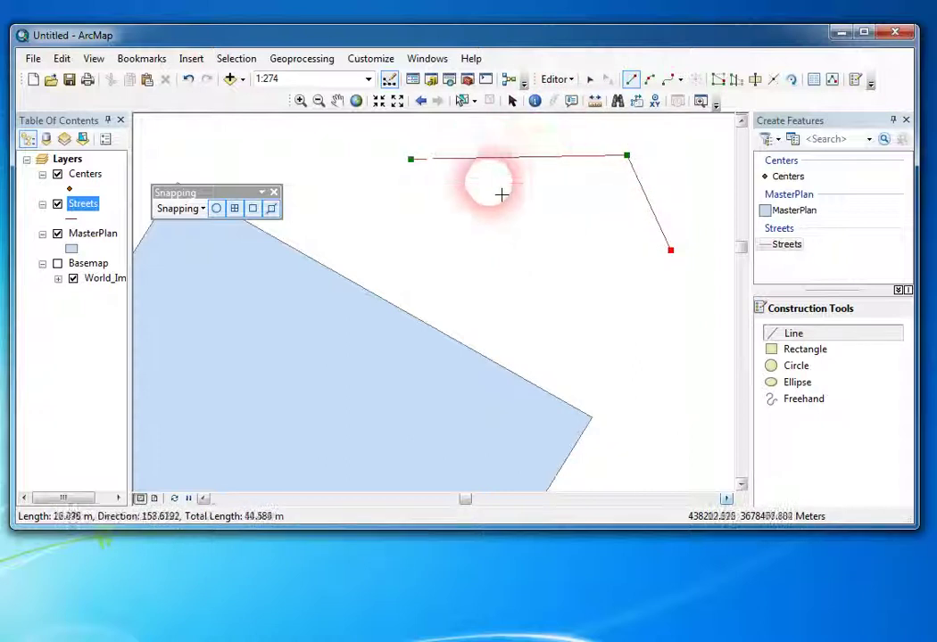
Step: Enable Snap To Sketch and finish the Streets line with a westward segment parallel to its first segment
click(201, 209)
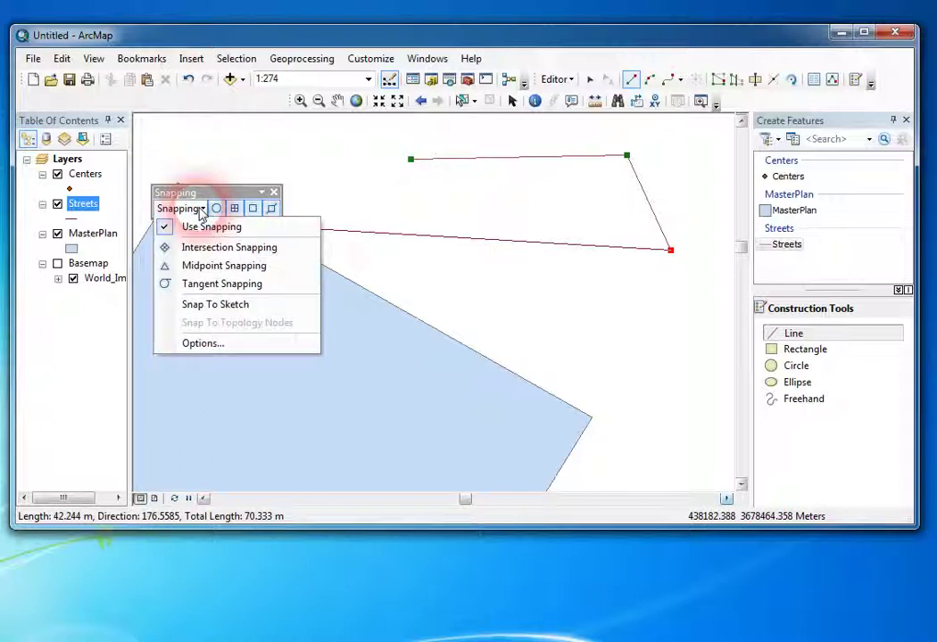
click(210, 306)
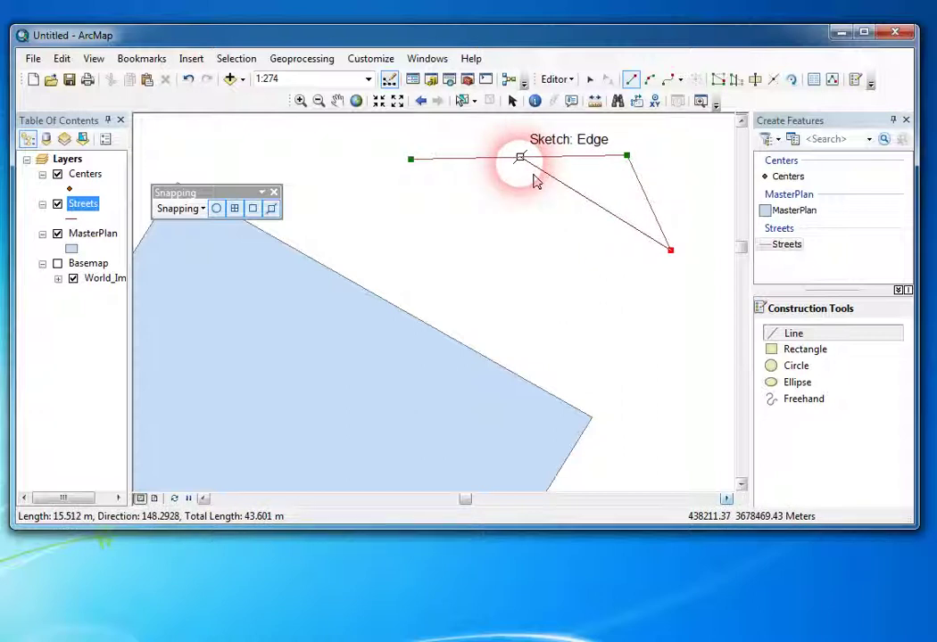
right_click(522, 165)
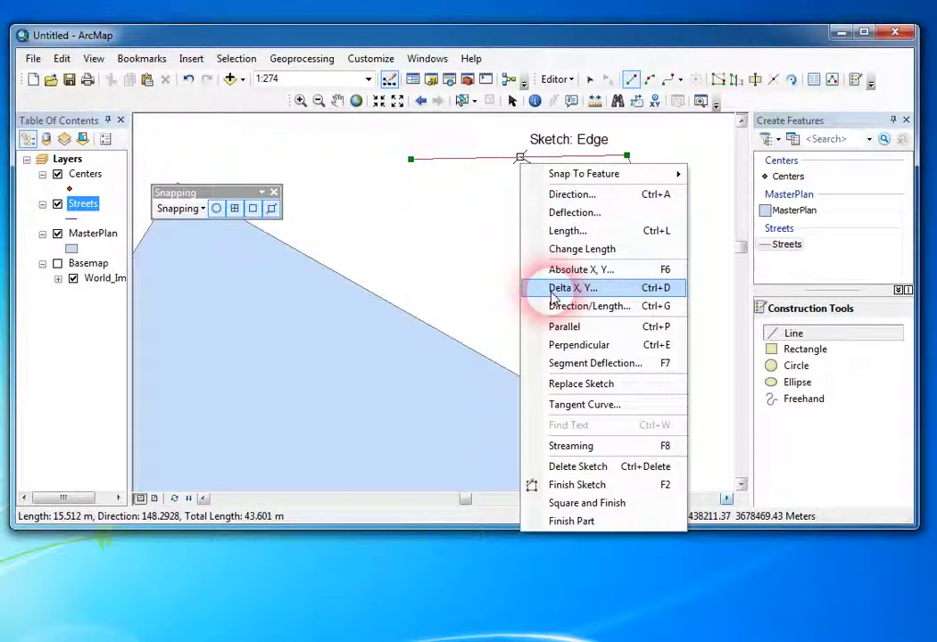
click(575, 328)
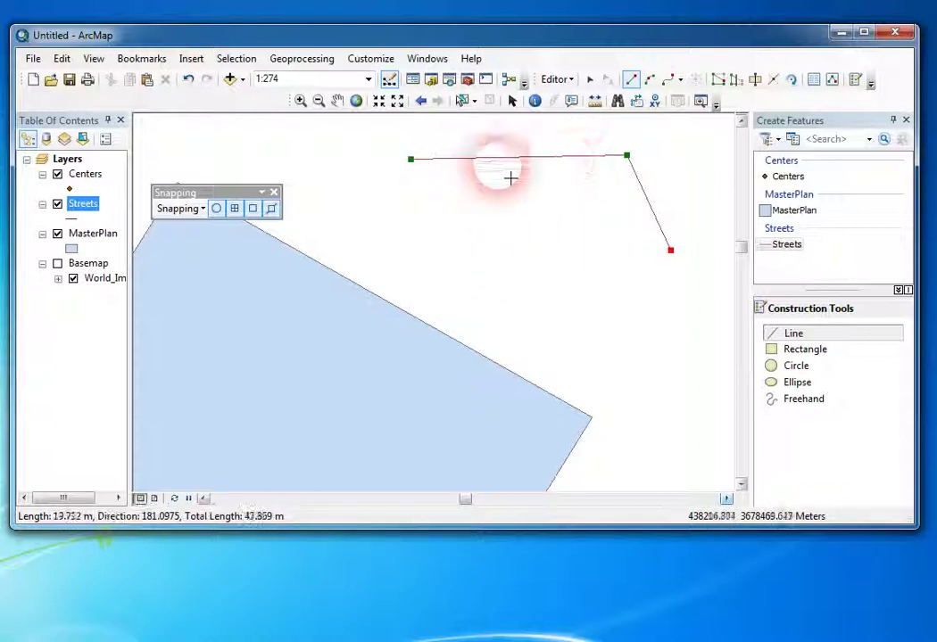
double_click(393, 257)
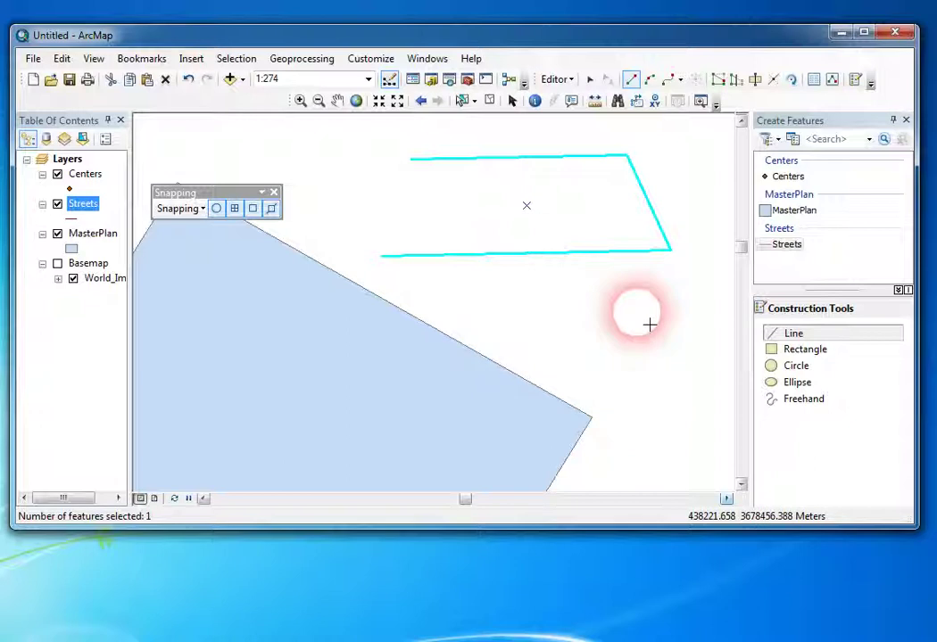
Step: Draw a Streets line northeast of the MasterPlan polygon with two northwestward segments and a last one perpendicular to the first, ending on the polygon's edge
click(693, 430)
click(633, 337)
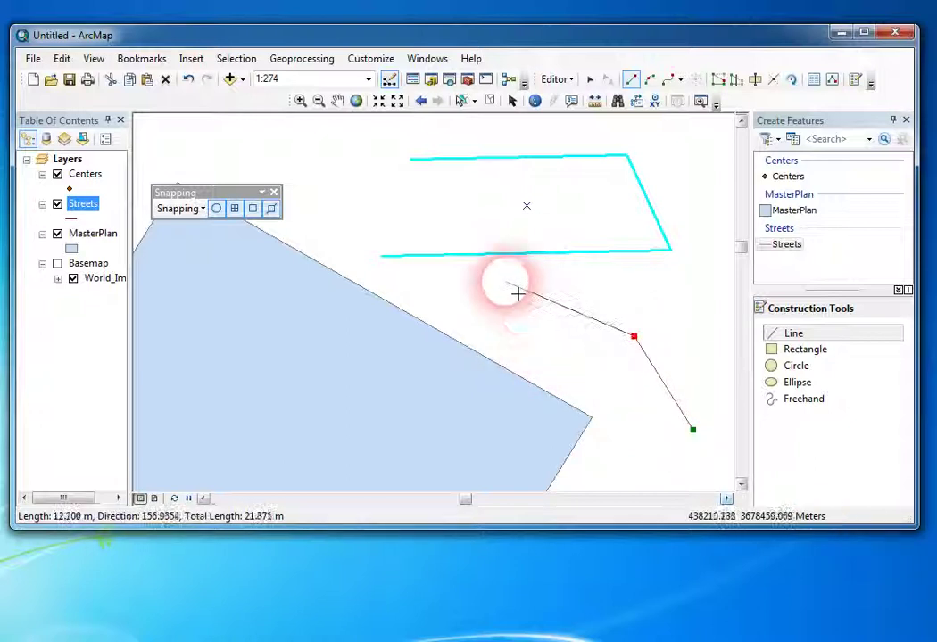
click(542, 283)
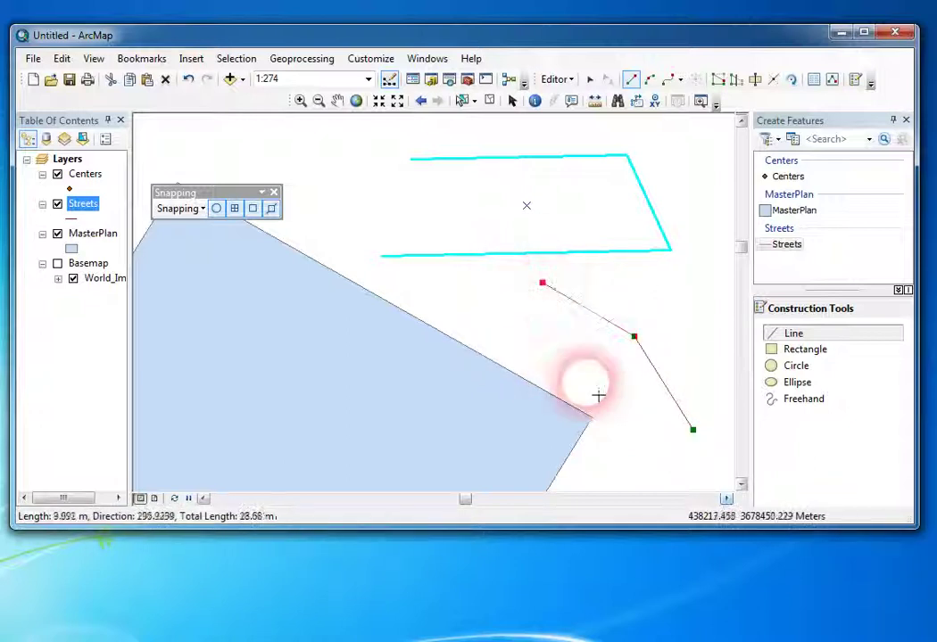
right_click(664, 378)
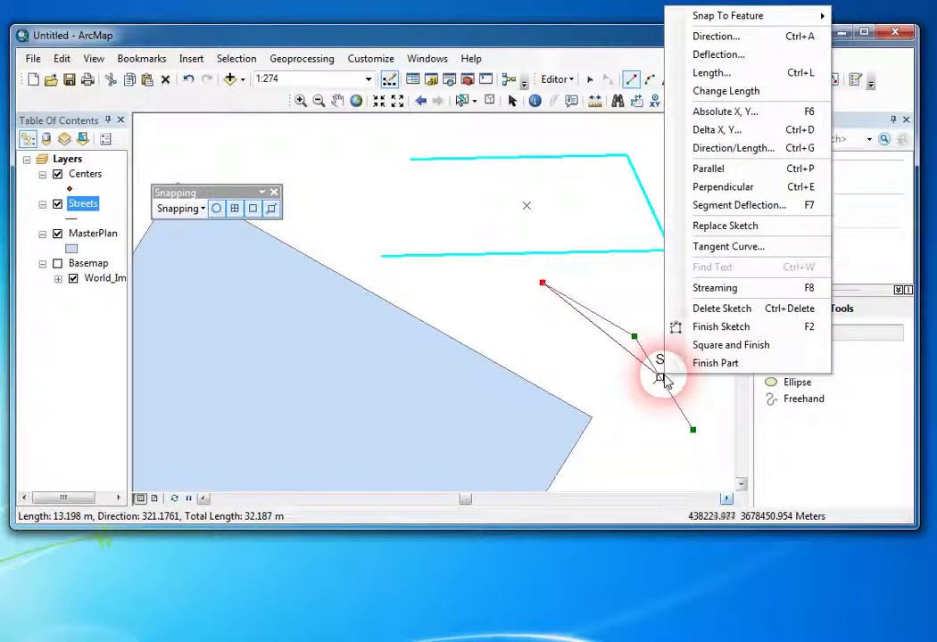
click(718, 186)
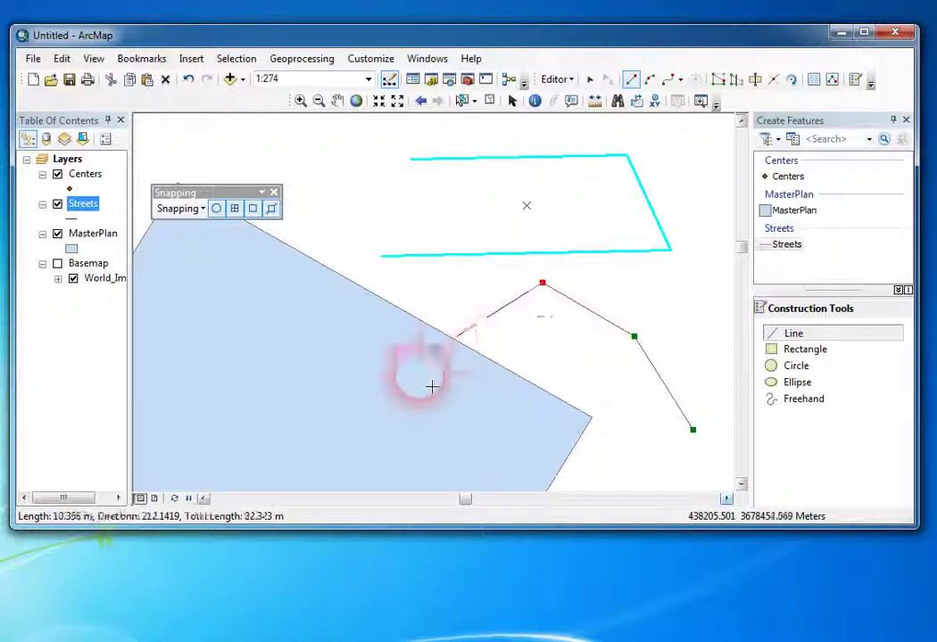
double_click(468, 350)
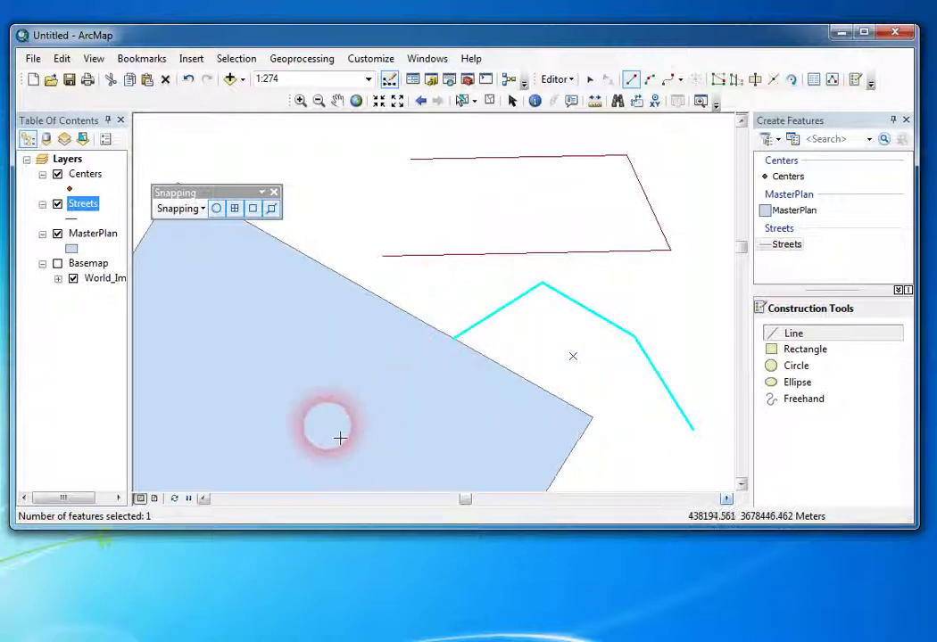
click(201, 209)
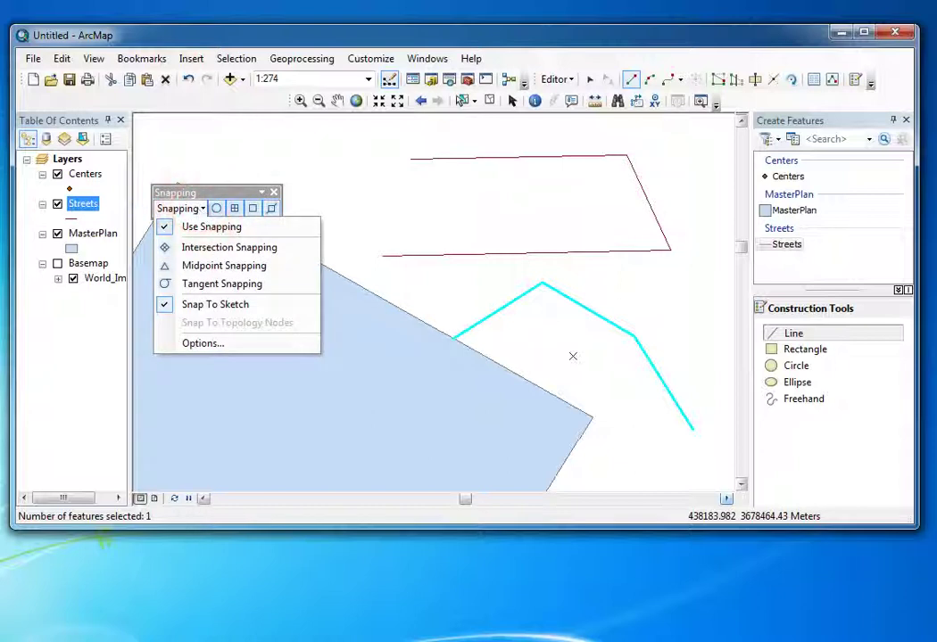
click(240, 307)
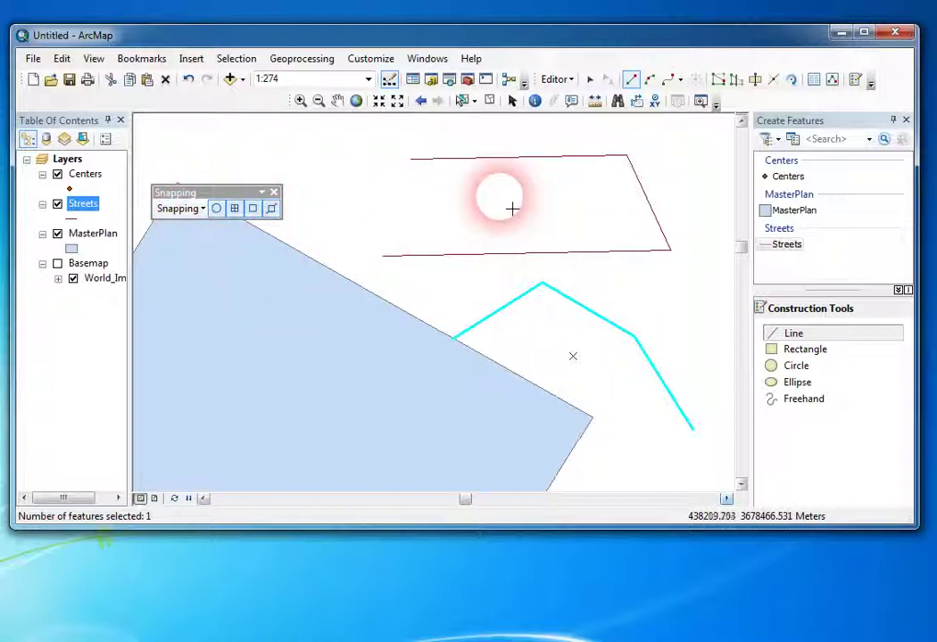
Step: Turn on classic snapping in the editing options
click(571, 80)
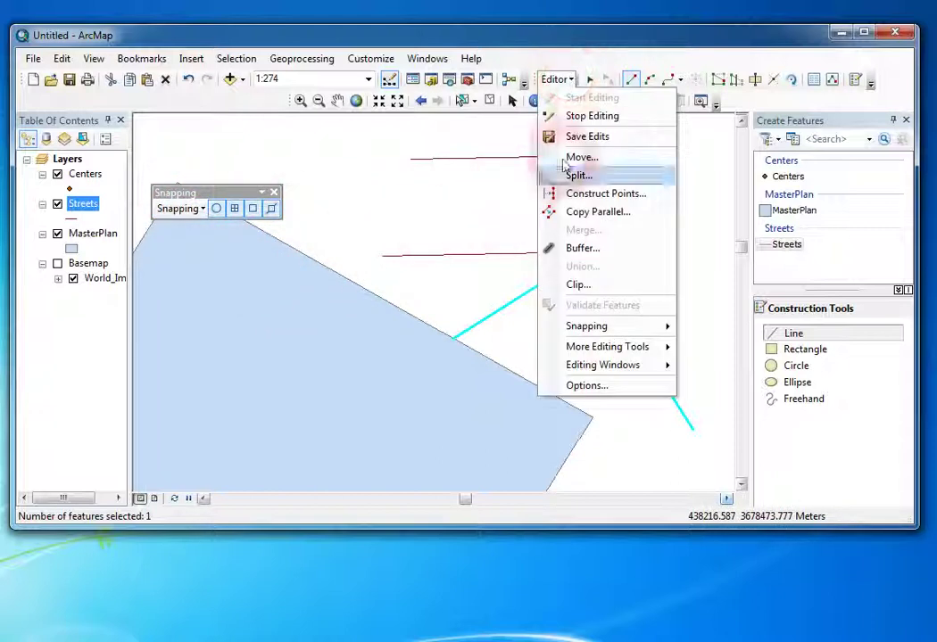
click(610, 388)
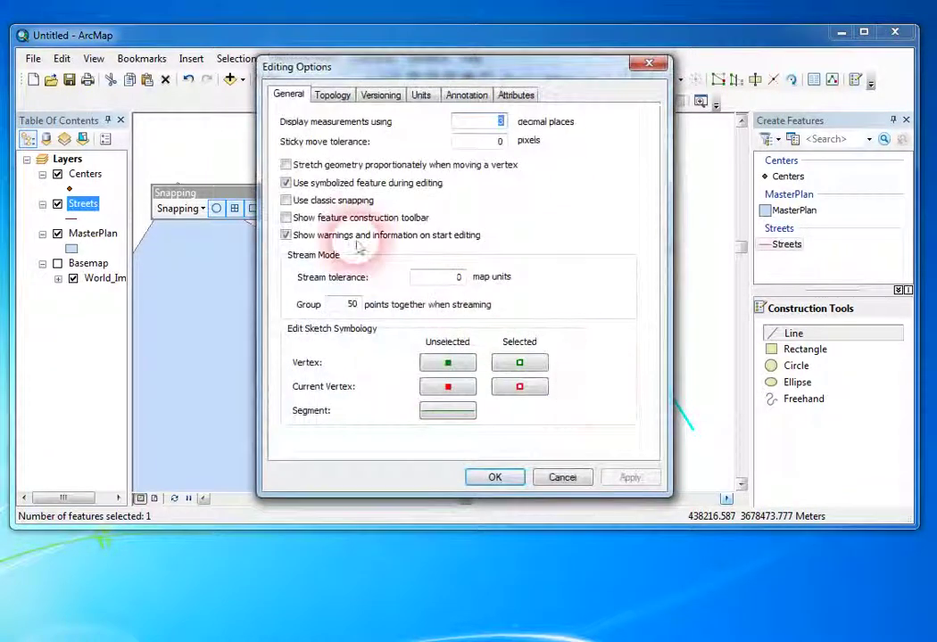
click(353, 209)
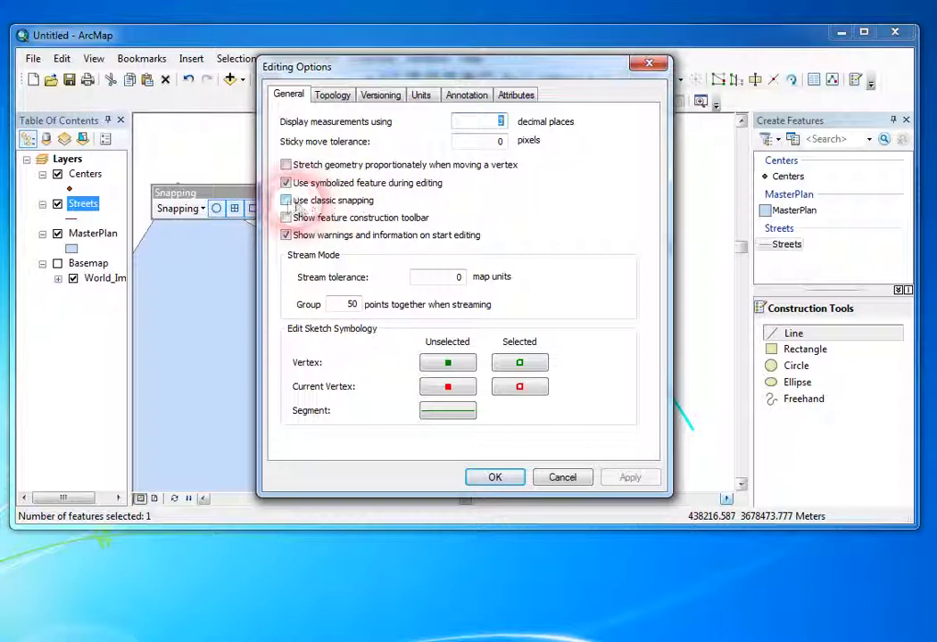
click(477, 485)
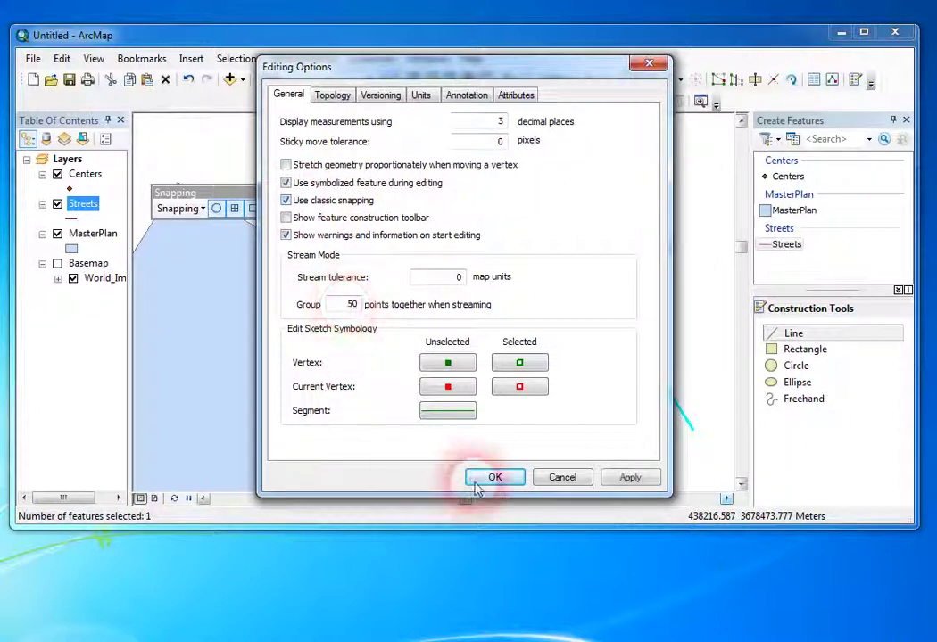
click(627, 477)
click(501, 477)
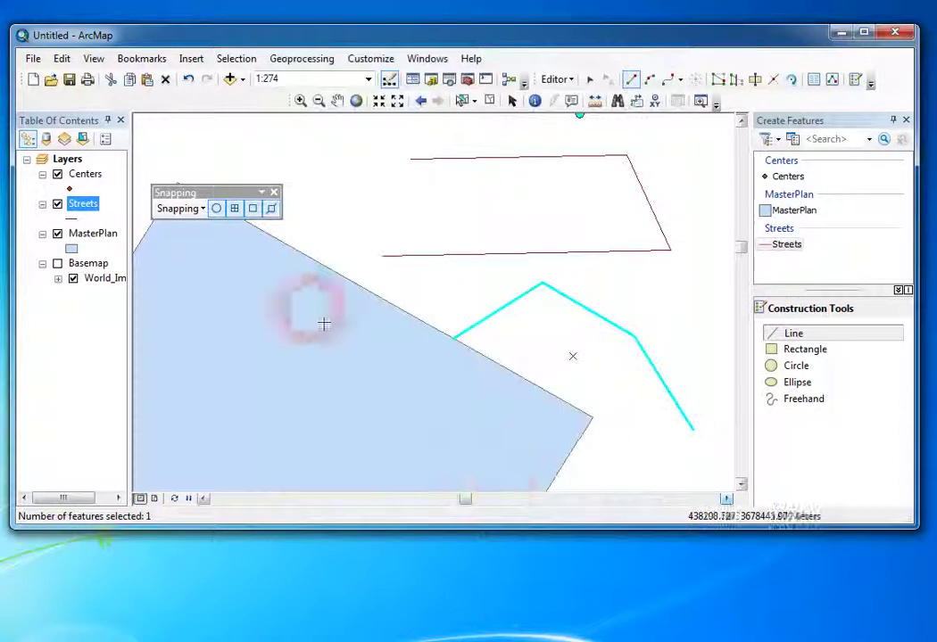
Step: Replace the Snapping toolbar with the classic Snapping Environment window, and resize it to show the Vertex, Edge and End columns and the sketch options
click(274, 193)
click(556, 79)
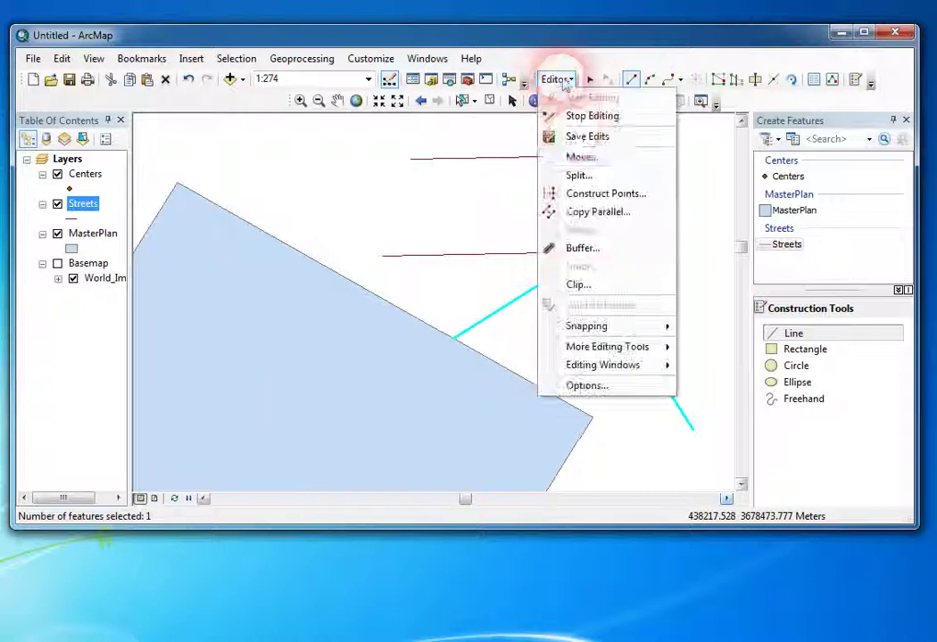
mouse_move(652, 328)
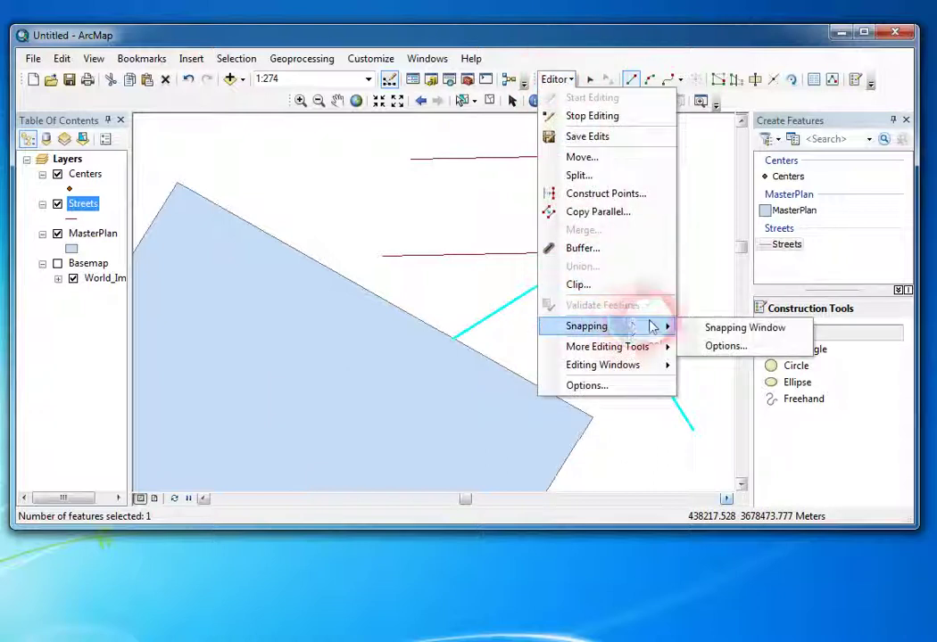
click(727, 336)
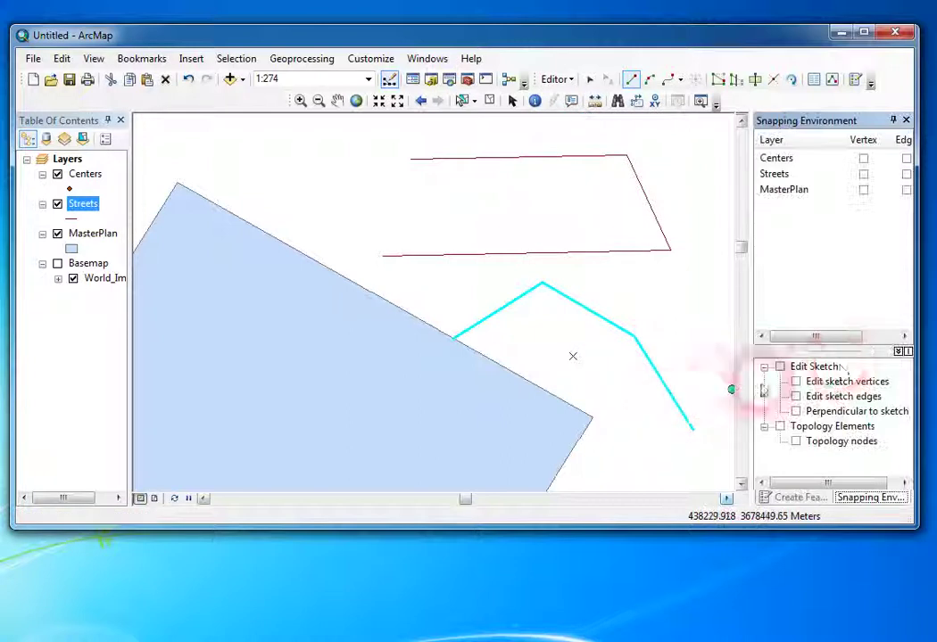
drag(751, 289, 655, 284)
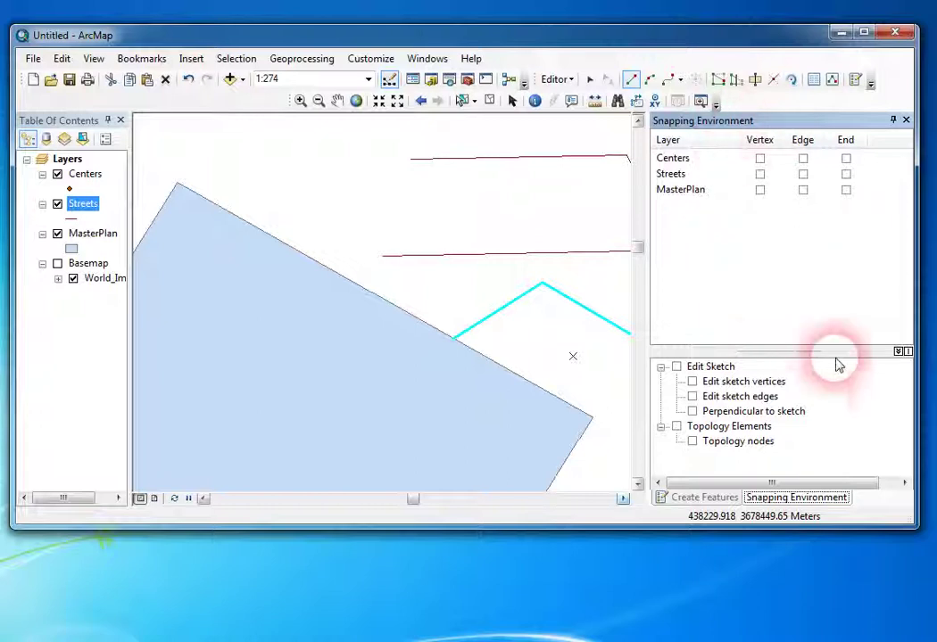
mouse_move(807, 364)
mouse_down()
mouse_move(819, 310)
mouse_move(811, 270)
mouse_up()
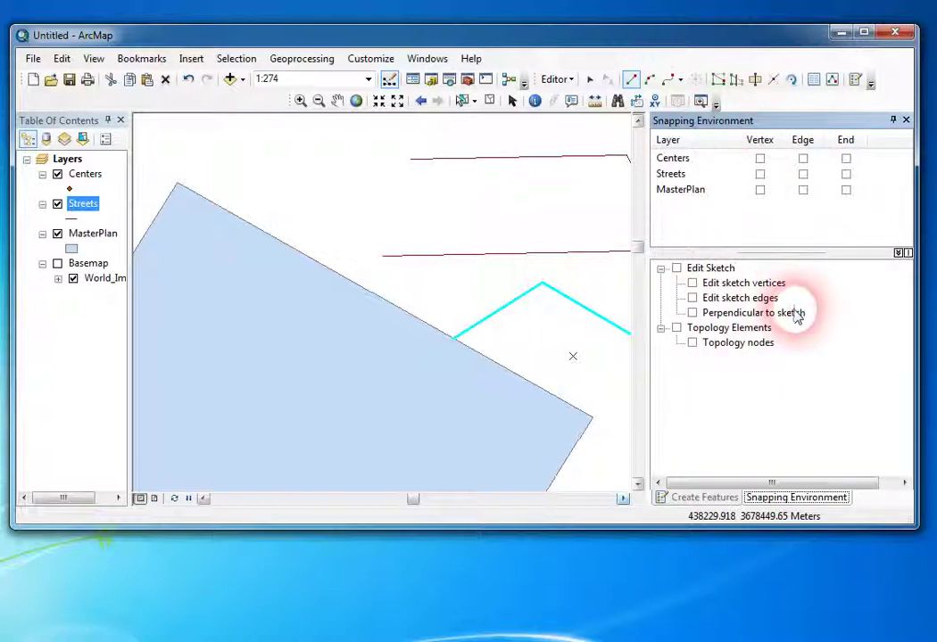
Step: Turn classic snapping off again in the editing options
click(562, 78)
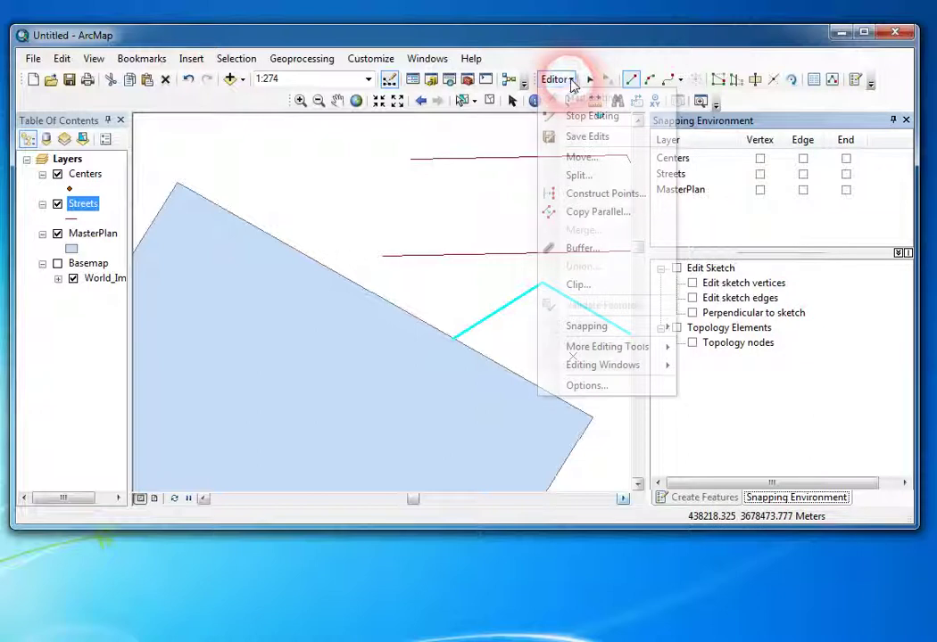
click(622, 385)
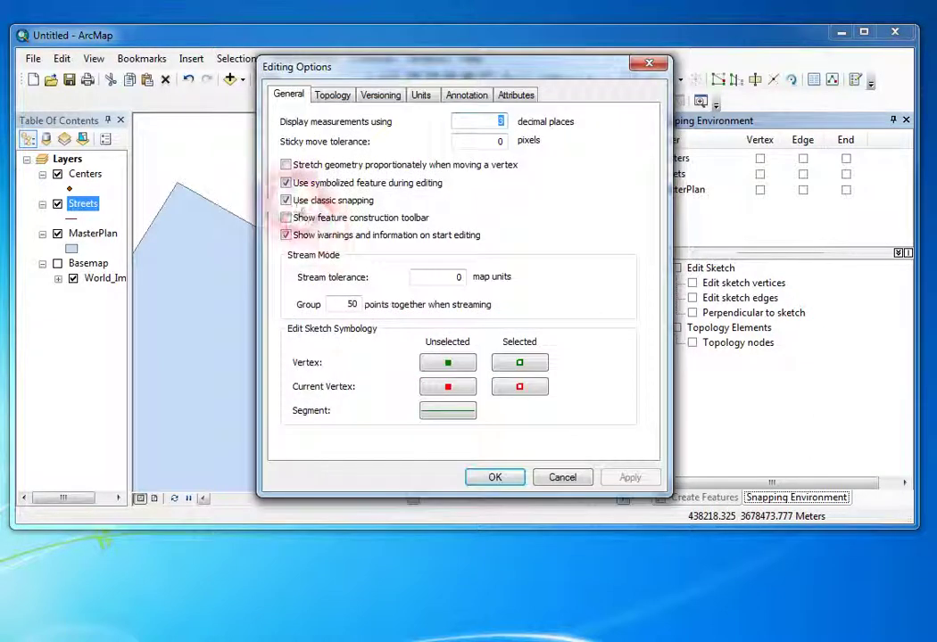
click(286, 200)
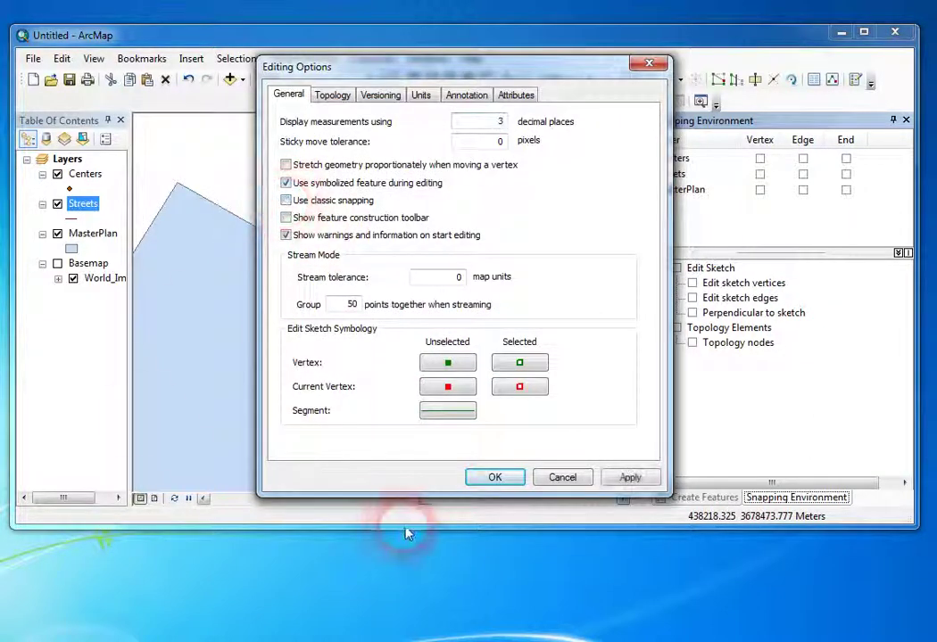
click(490, 477)
Step: Reopen the Snapping toolbar, move it off the MasterPlan polygon's northern corner, and review its snapping options
click(555, 80)
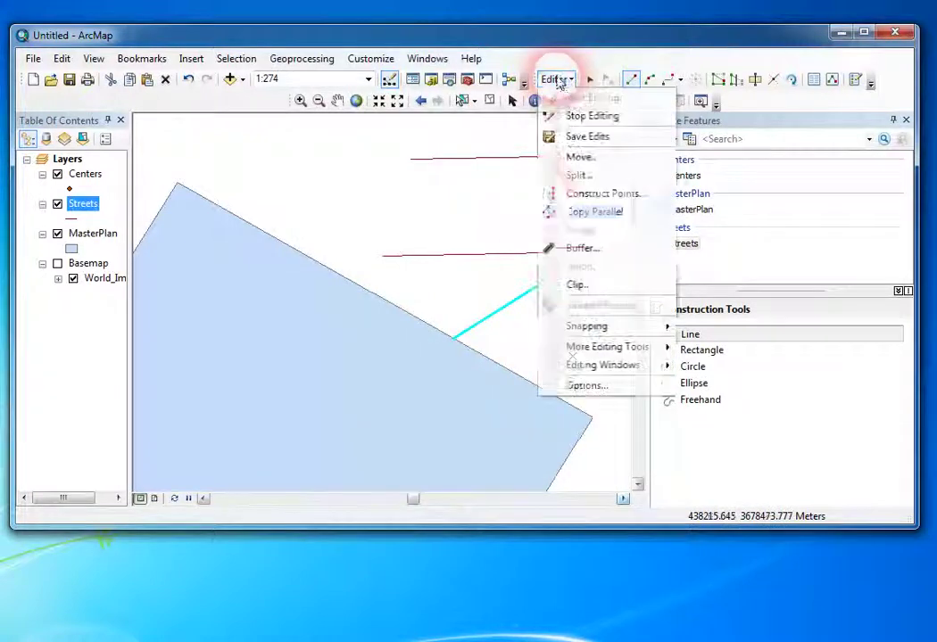
mouse_move(589, 327)
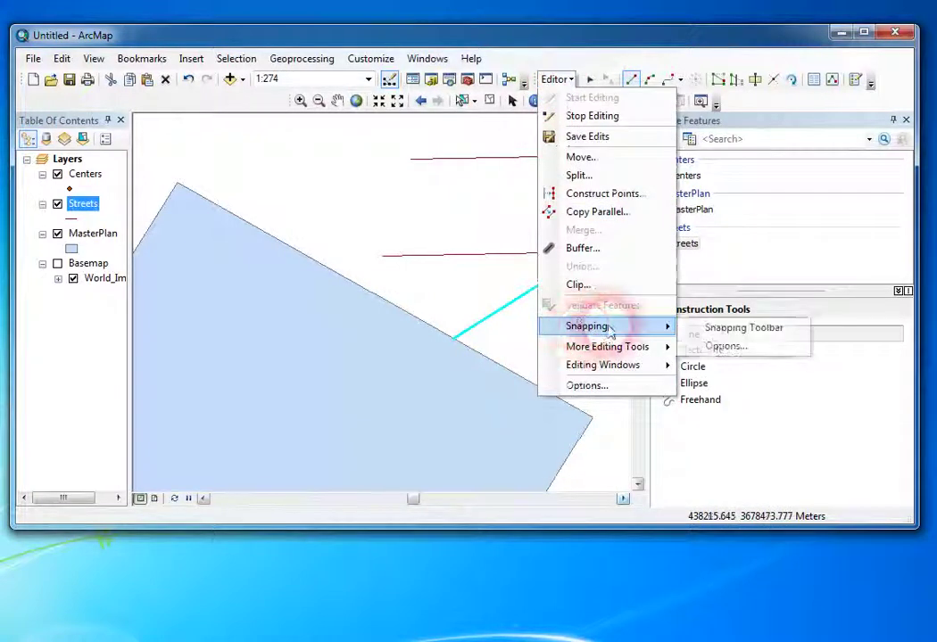
click(732, 331)
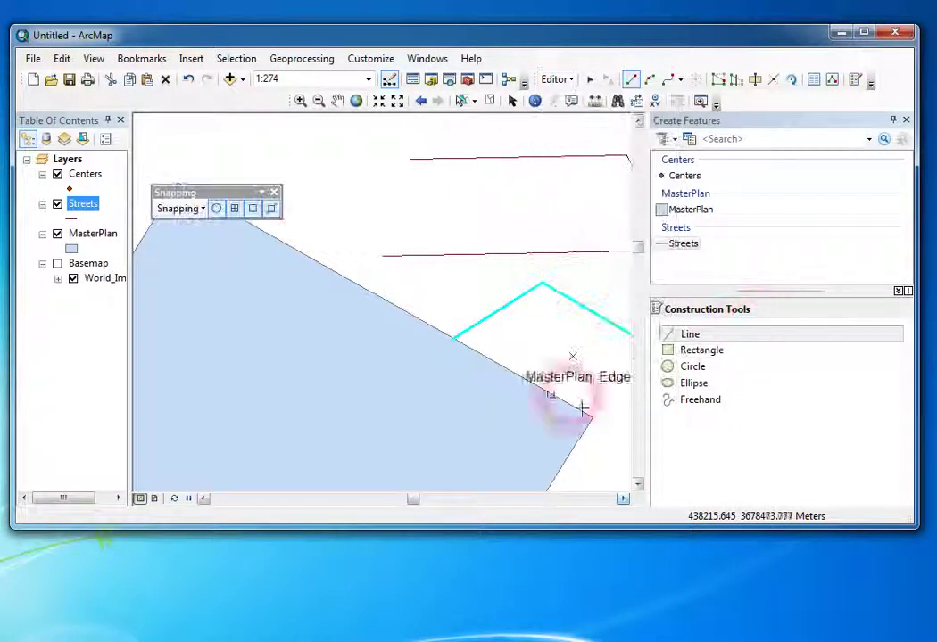
drag(231, 192, 264, 166)
click(237, 182)
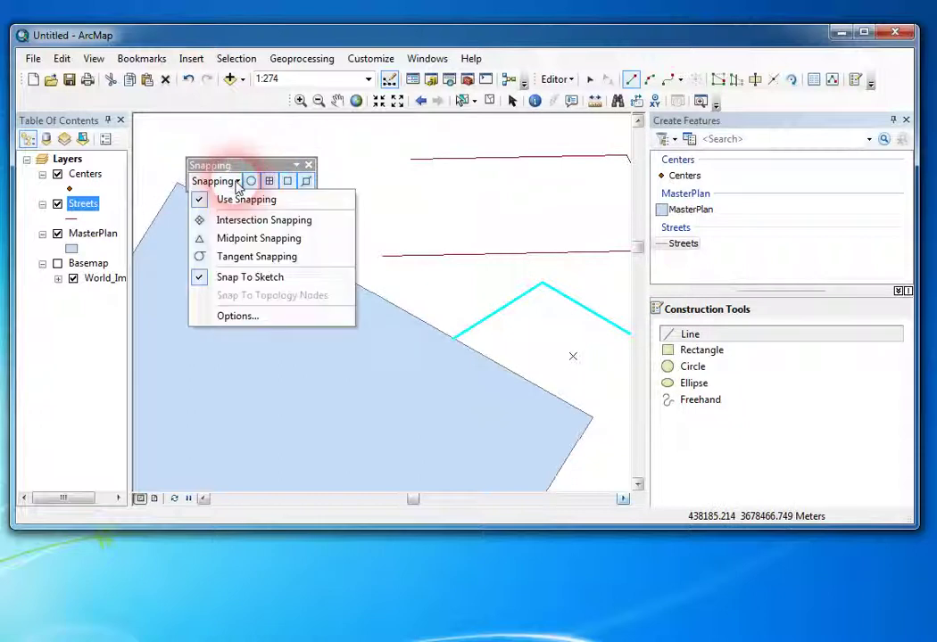
click(239, 181)
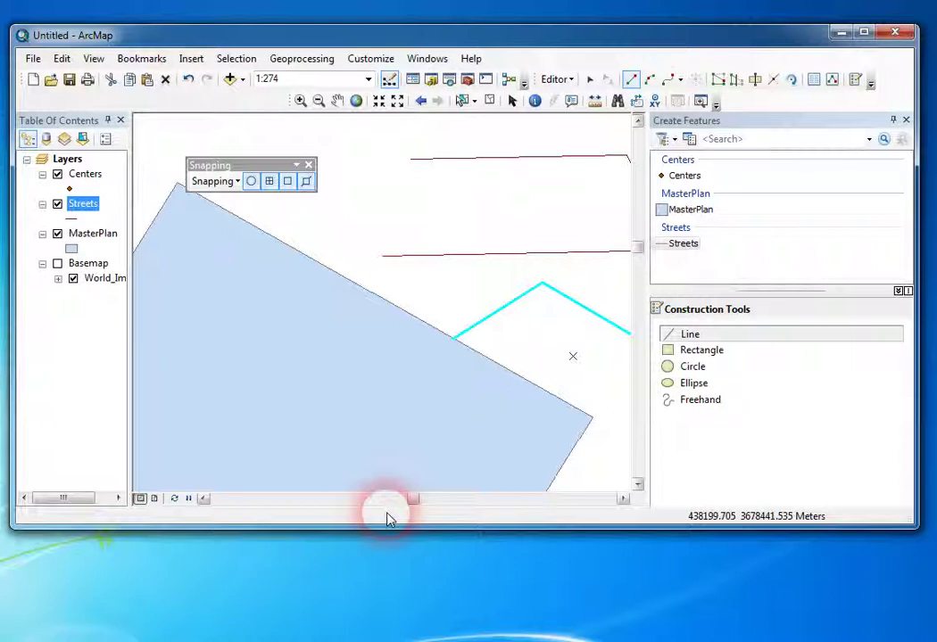
Step: Place five Centers points with the Point construction: four north of the MasterPlan polygon and one east of its eastern corner
click(684, 177)
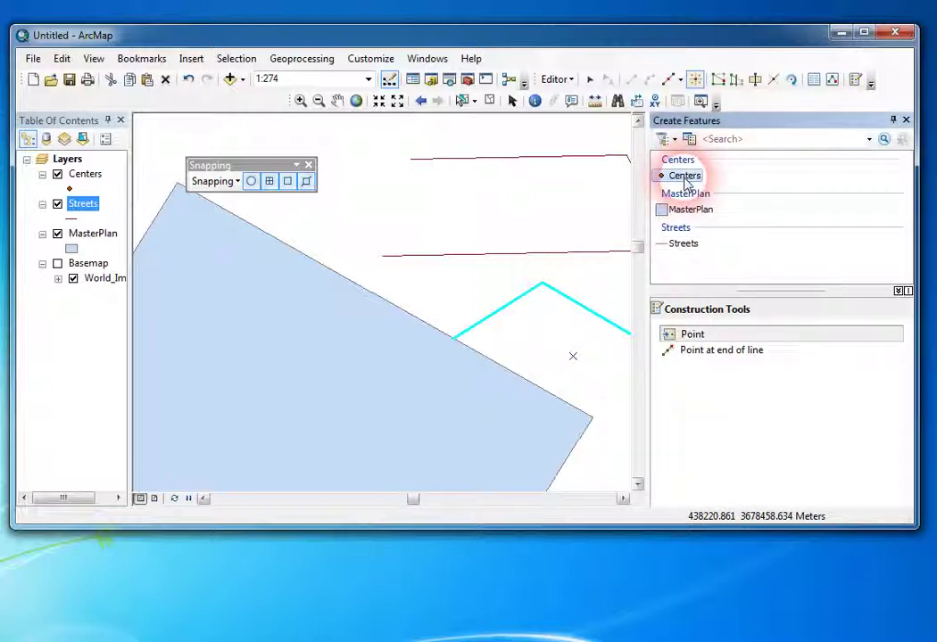
click(700, 334)
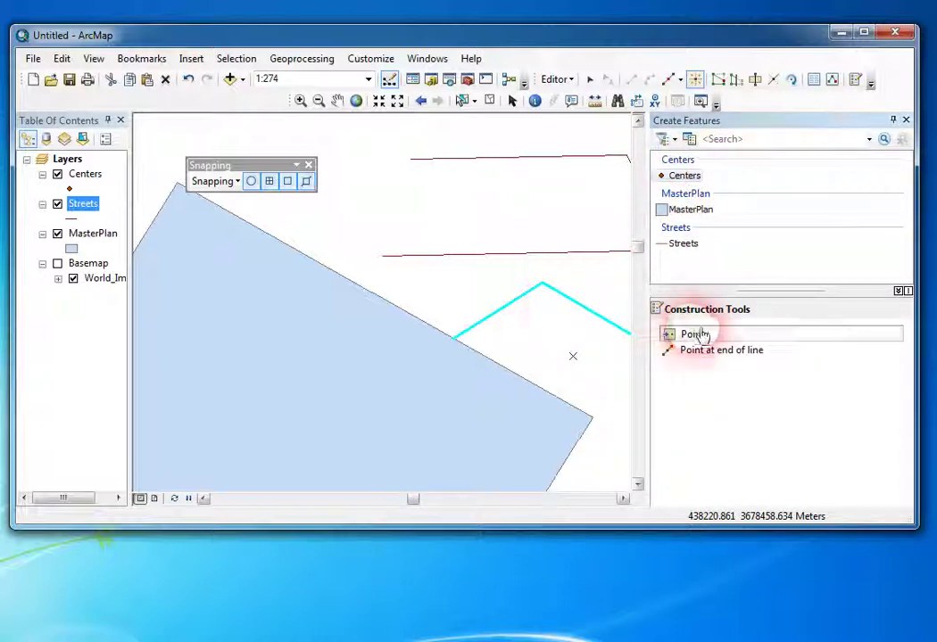
click(361, 179)
click(467, 193)
click(347, 234)
click(543, 180)
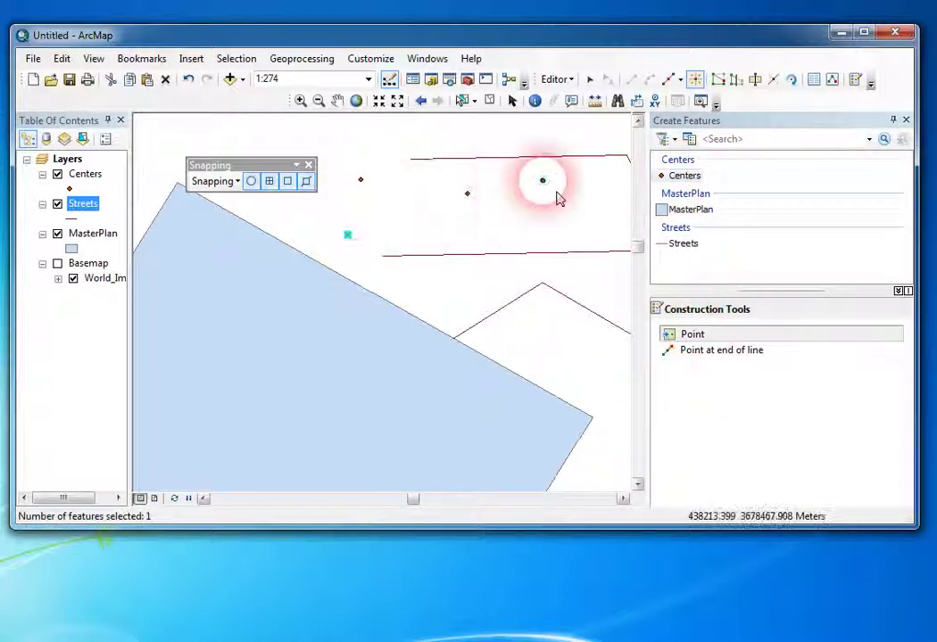
click(588, 428)
Step: Start a Centers sketch with the Point at end of line construction, snapped to the western endpoint of the lower near-horizontal street
click(724, 351)
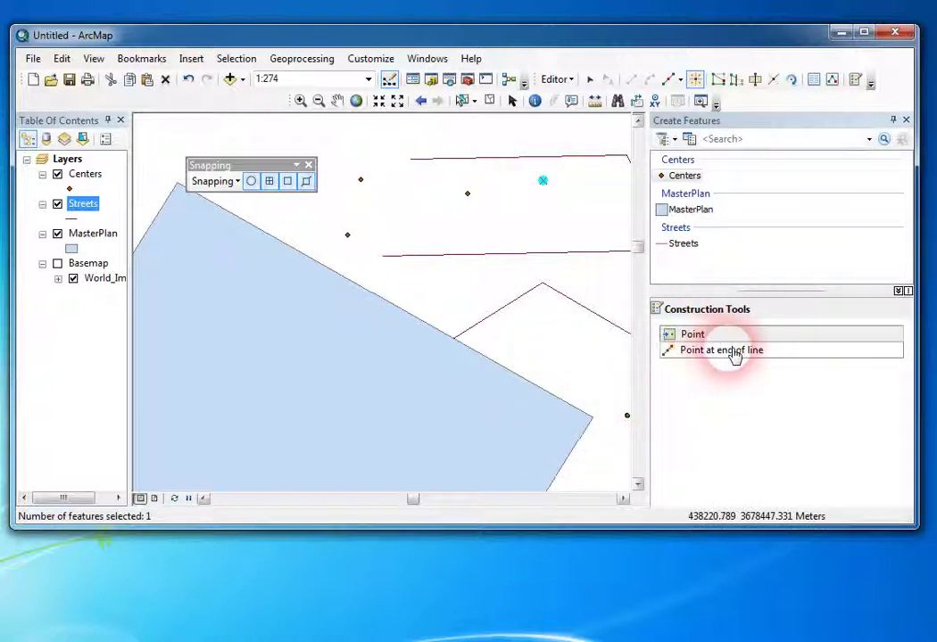
click(734, 353)
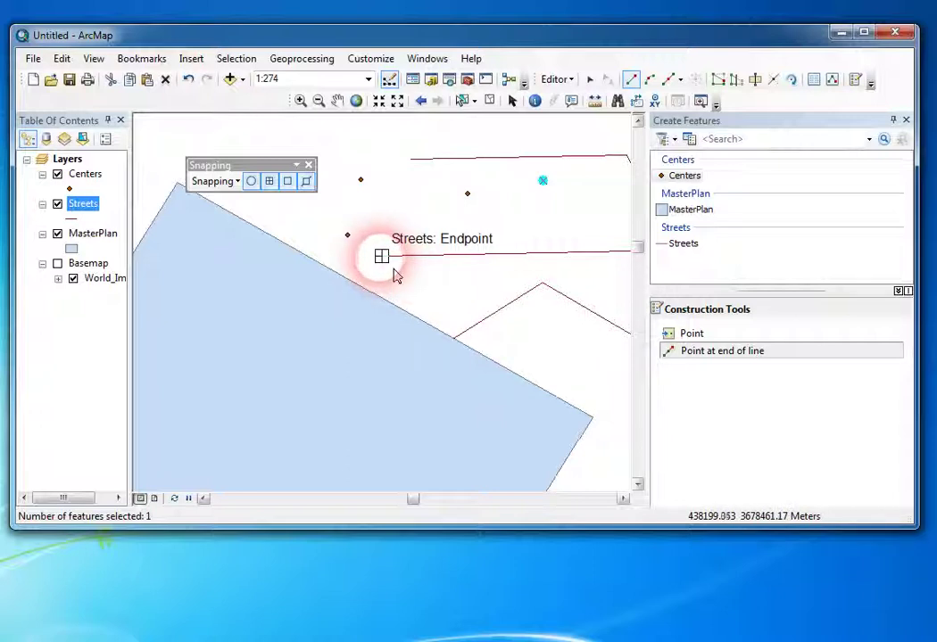
mouse_move(381, 256)
mouse_down()
mouse_move(377, 287)
mouse_move(473, 339)
mouse_move(475, 419)
mouse_move(434, 418)
mouse_up()
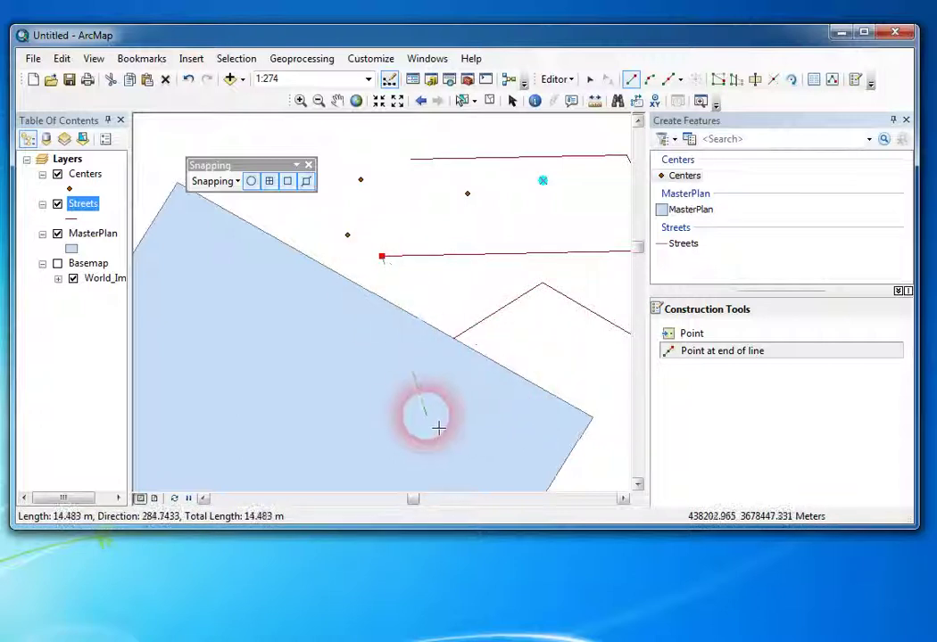
Step: Define the sketch segment from the lower street's endpoint by a direction of 45 and a length of 15 m
right_click(465, 228)
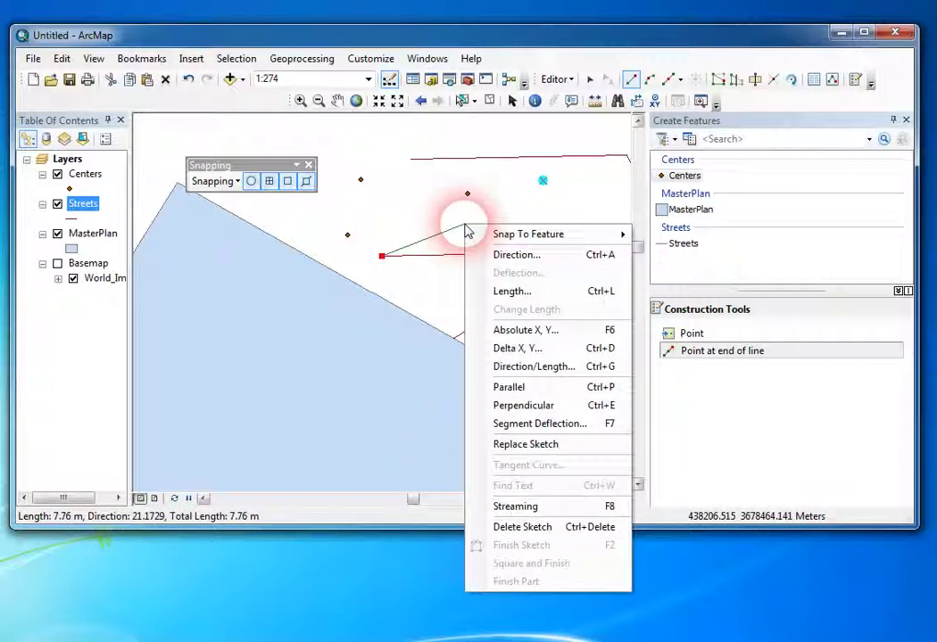
click(547, 368)
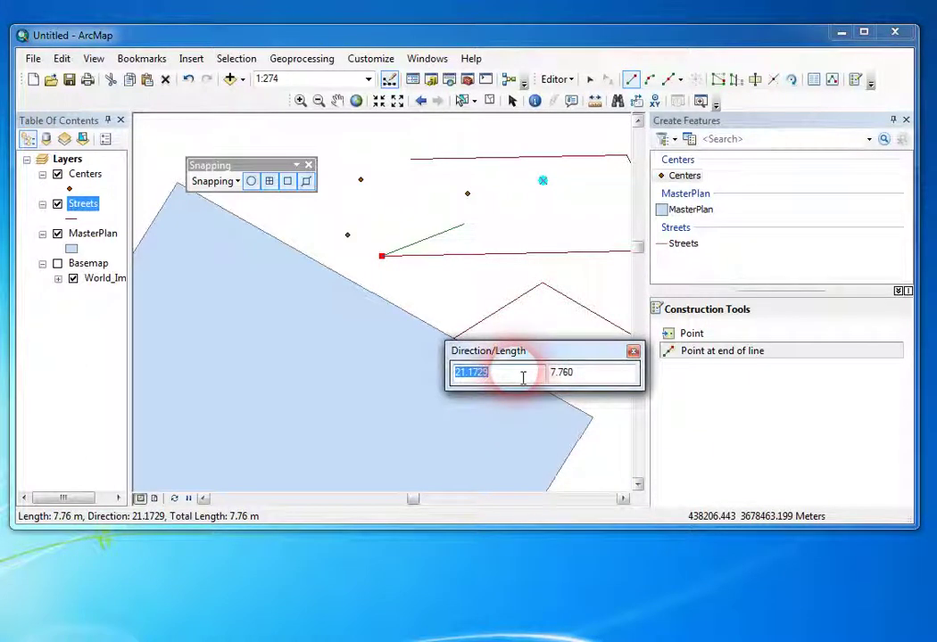
drag(524, 375, 432, 381)
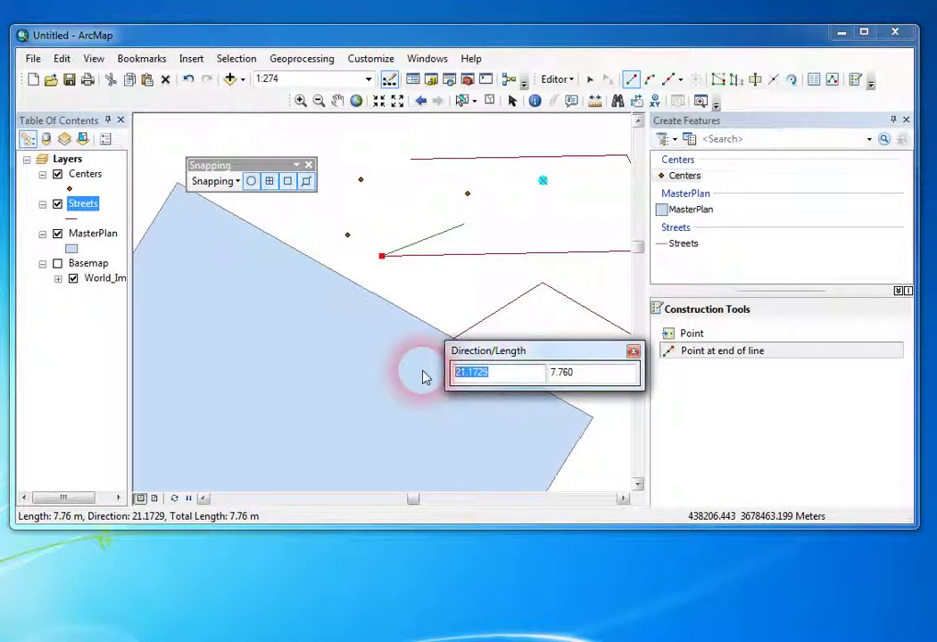
text(45)
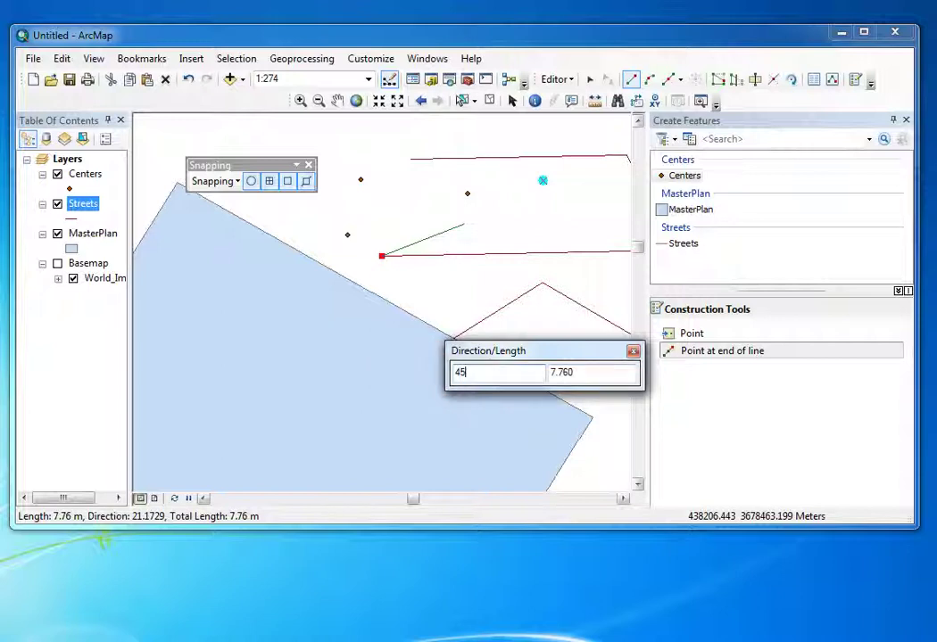
drag(593, 376, 538, 384)
text(1)
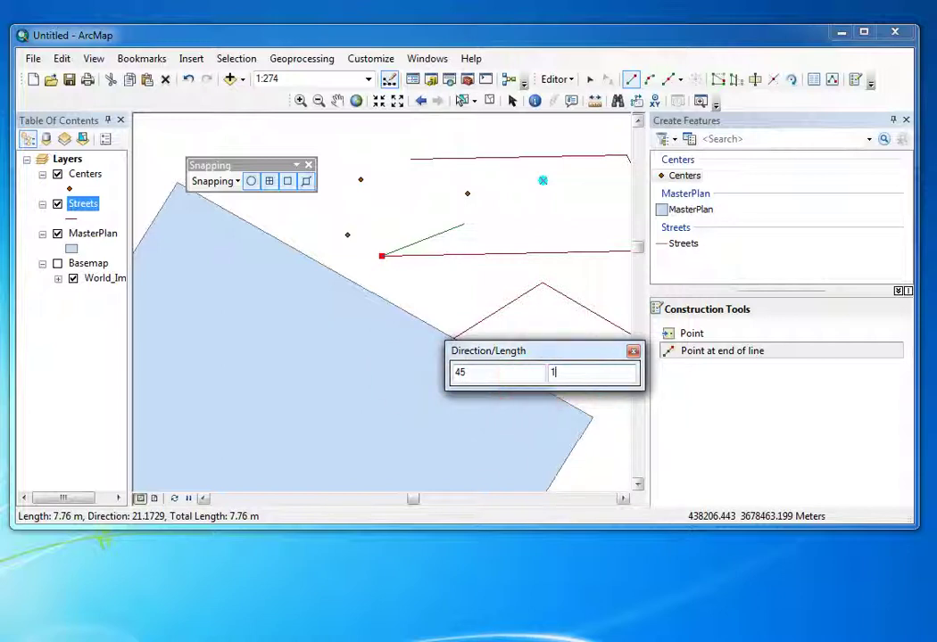
key(Return)
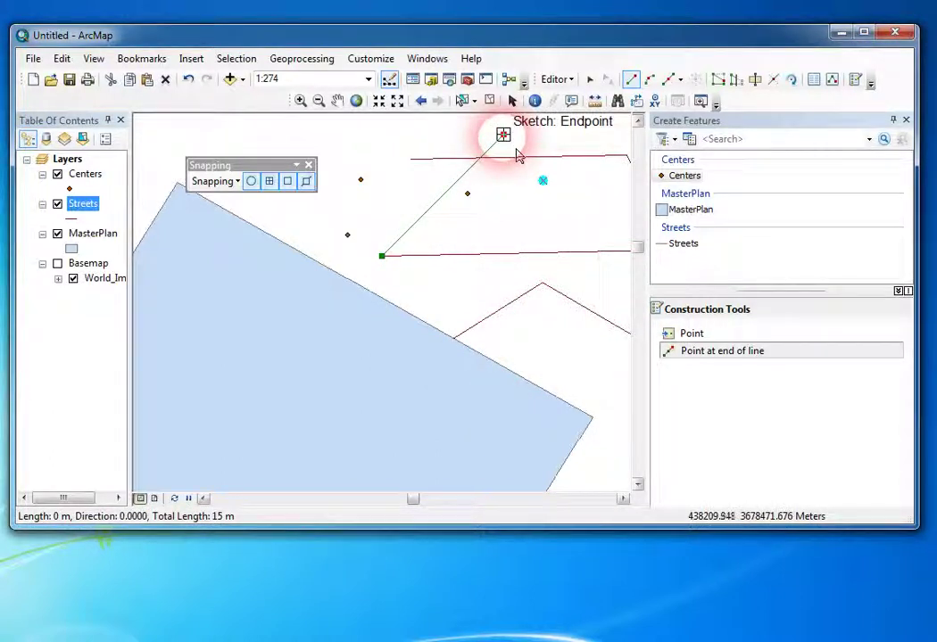
Step: Finish the 15 m sketch to place a Centers point at its end
right_click(507, 207)
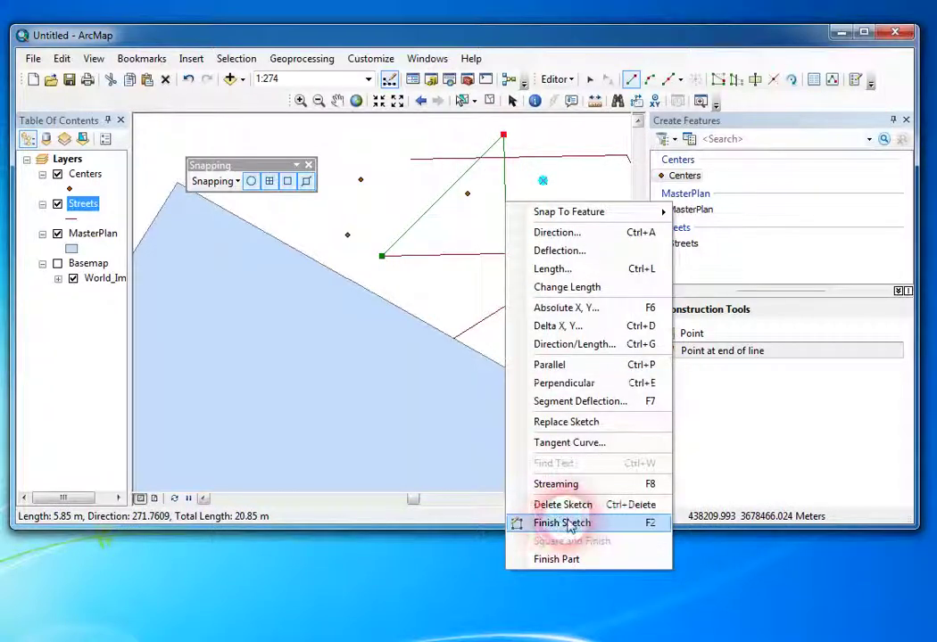
click(544, 524)
click(504, 139)
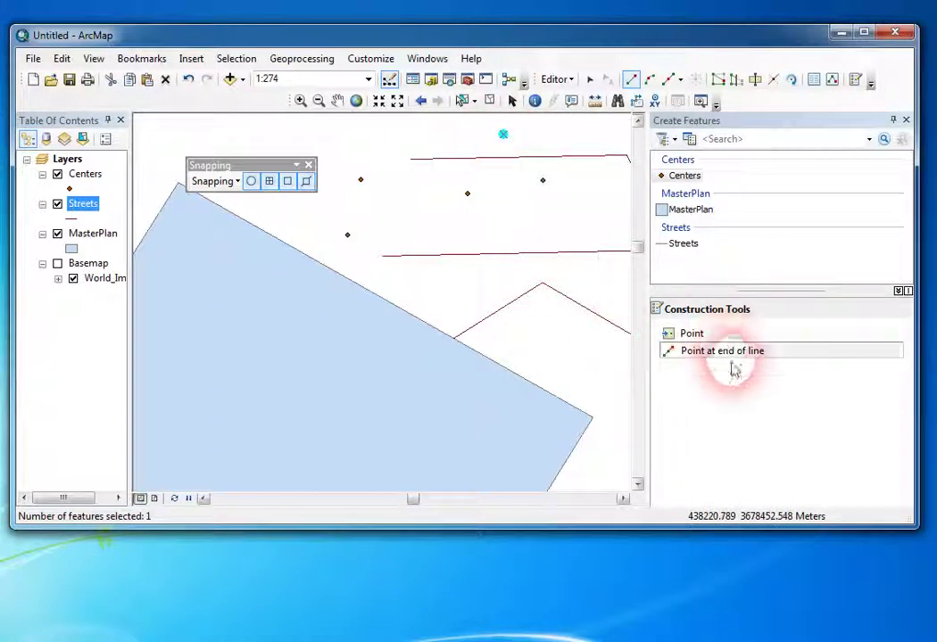
Step: Start another Point at end of line sketch, snapped to the western endpoint of the upper near-horizontal street
click(639, 123)
click(638, 122)
click(639, 122)
click(638, 123)
click(639, 122)
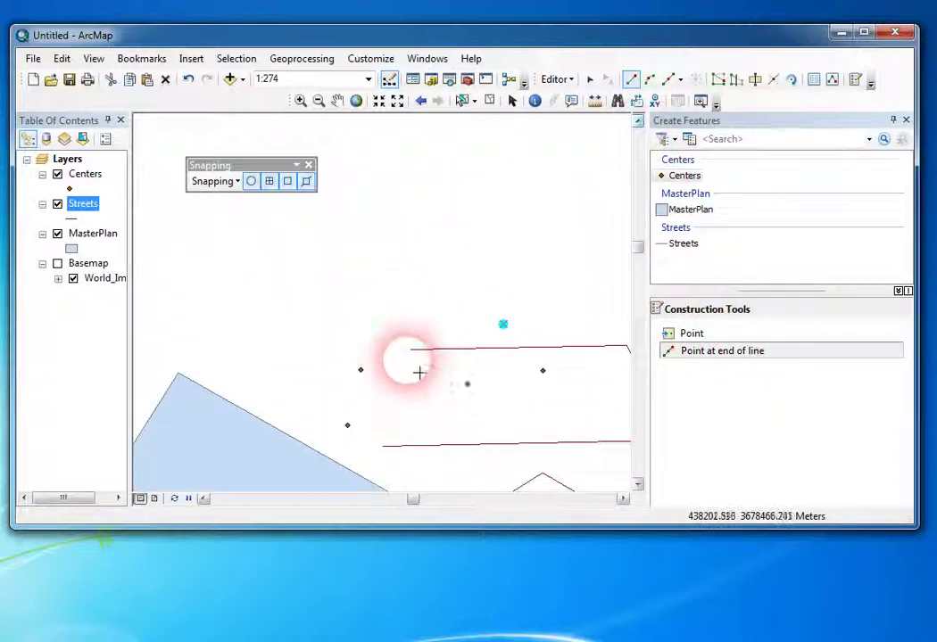
click(426, 360)
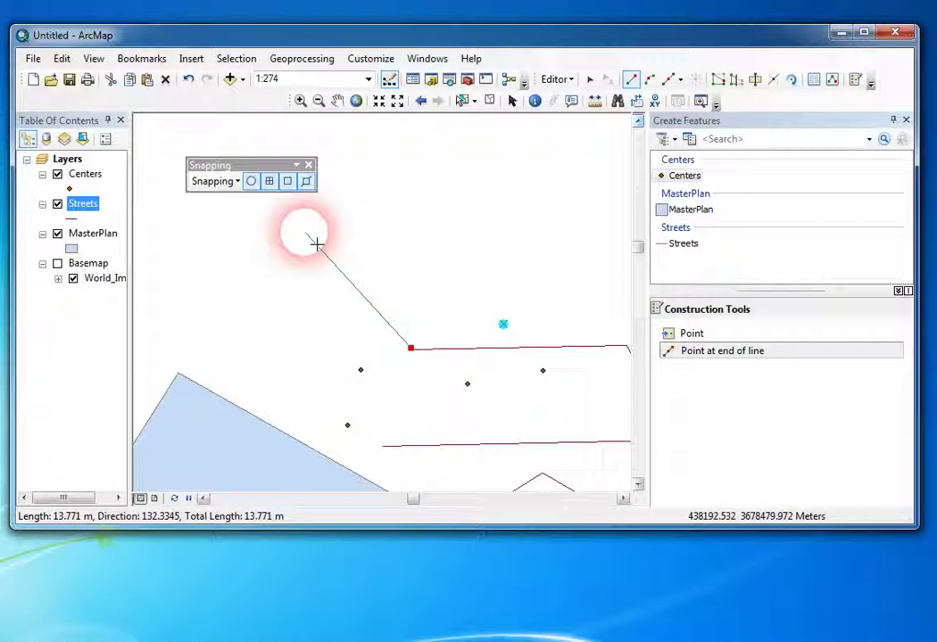
Step: Define the segment from the upper street's endpoint by a direction of 130 and a length of 20 m
right_click(450, 186)
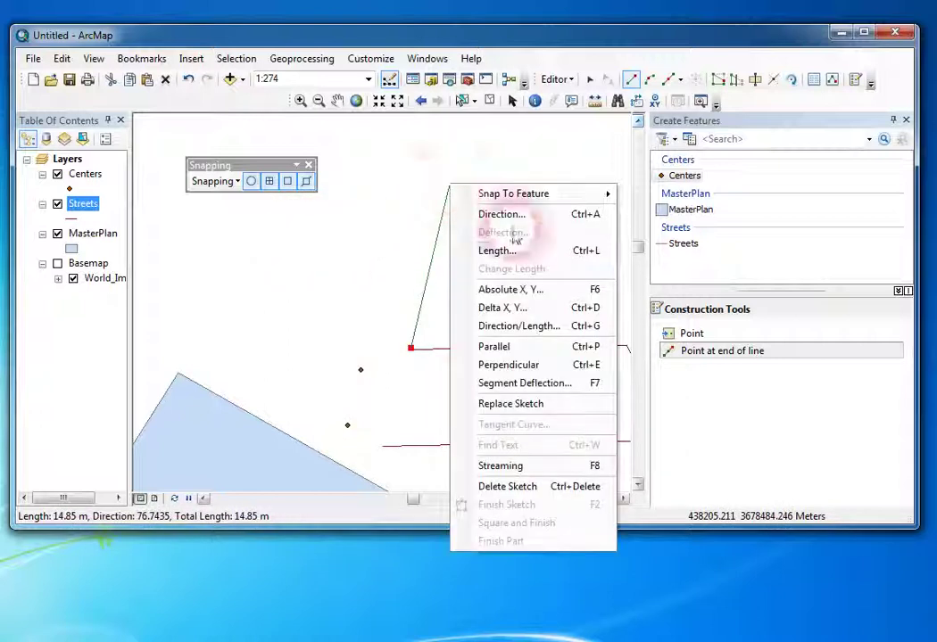
click(517, 326)
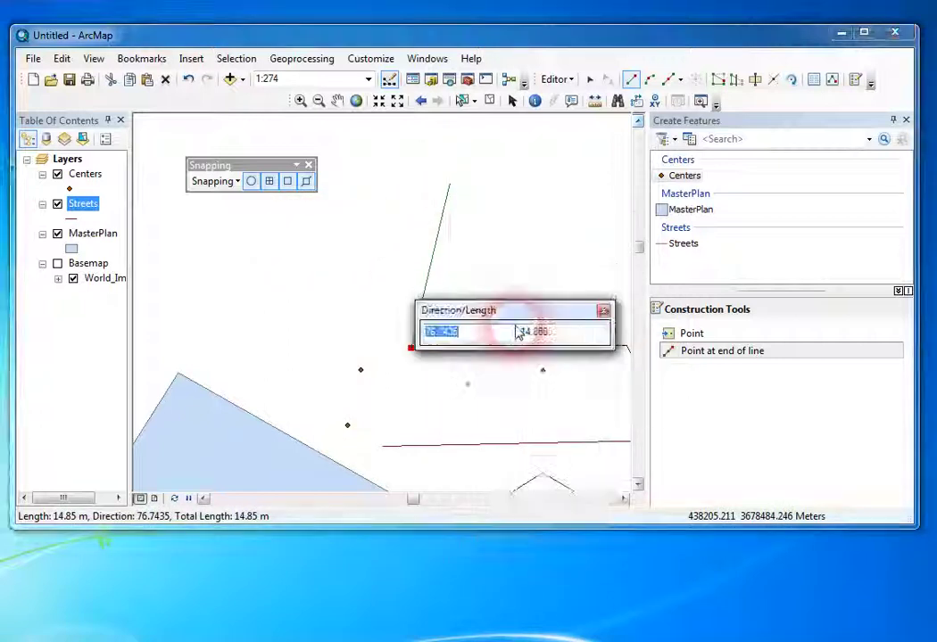
drag(515, 314, 225, 430)
click(303, 424)
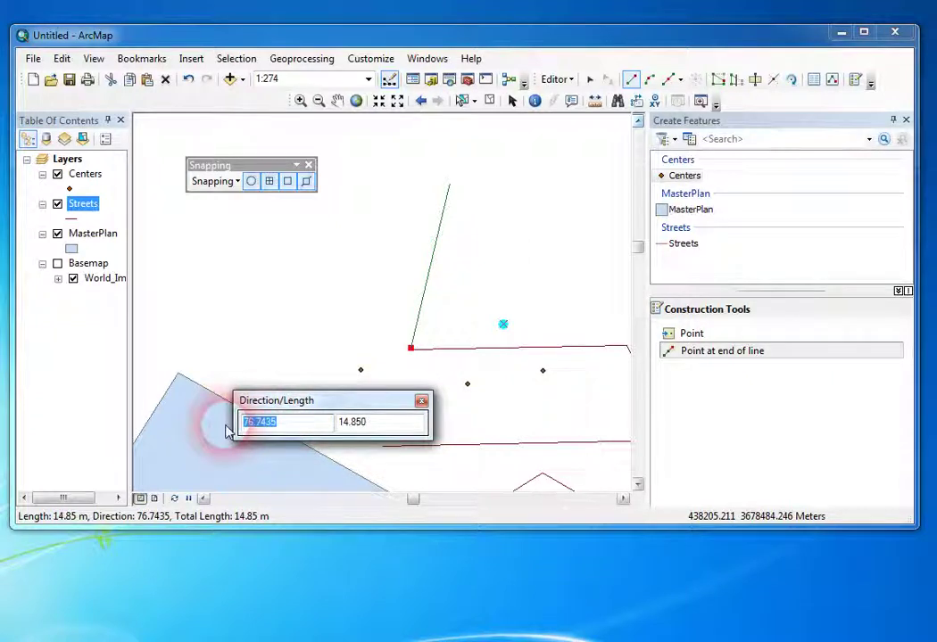
text(180)
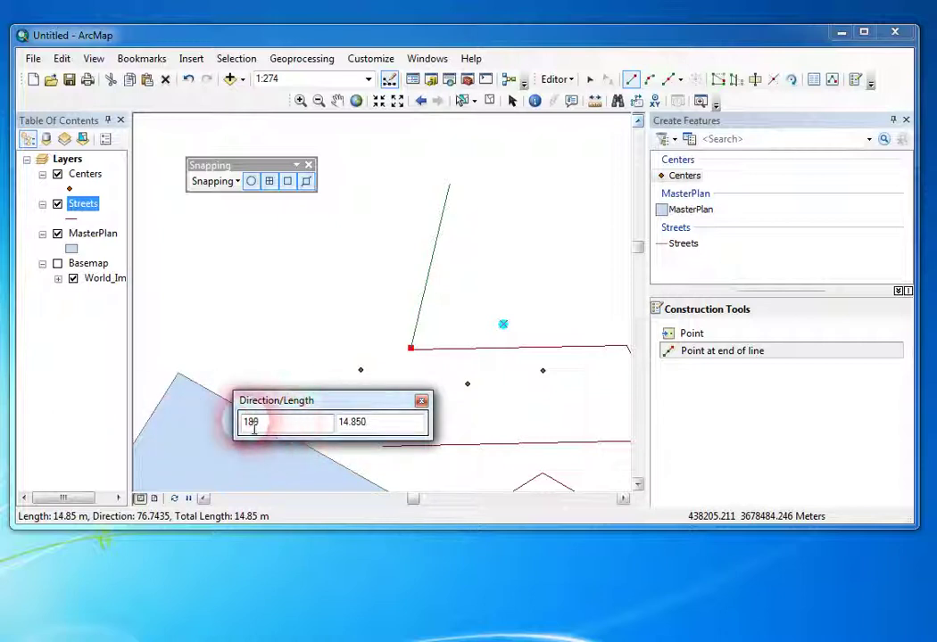
drag(246, 421, 316, 422)
text(13)
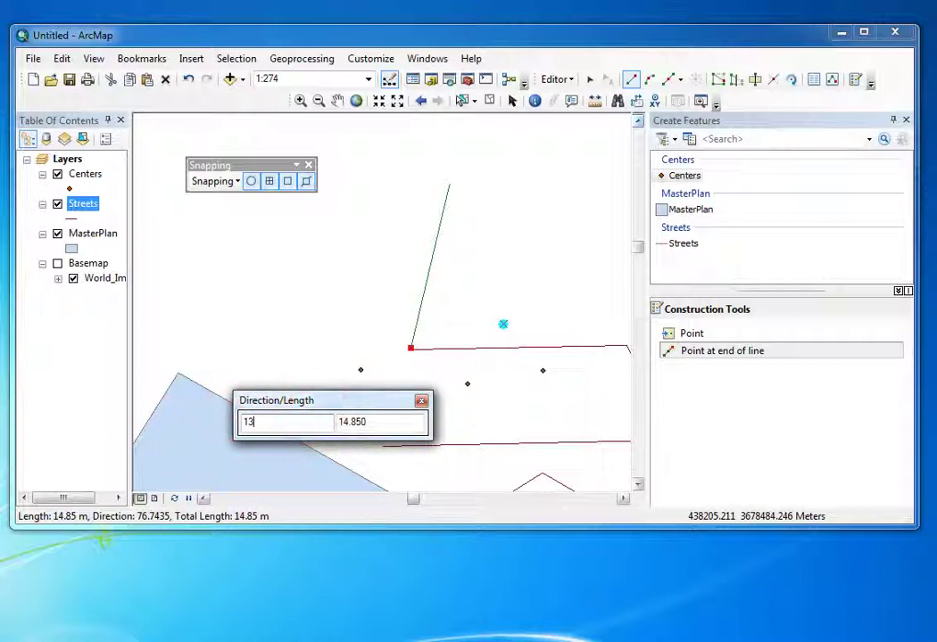
text(0)
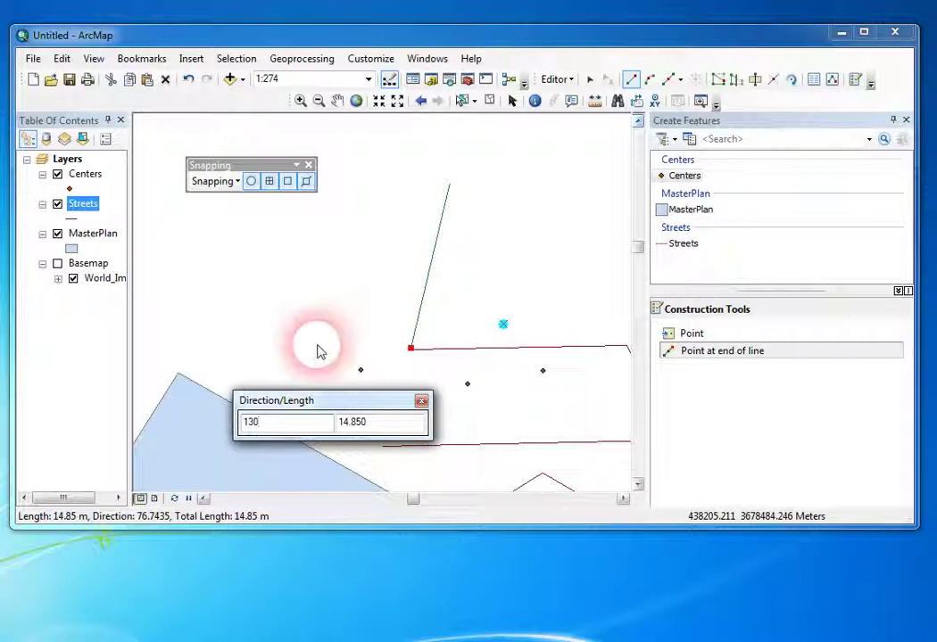
drag(389, 426, 320, 432)
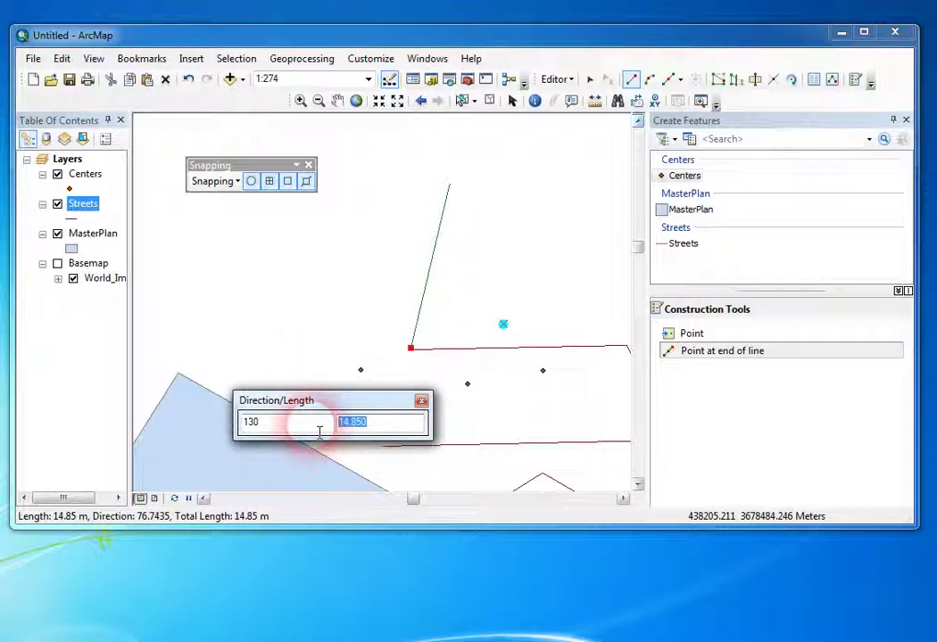
text(20)
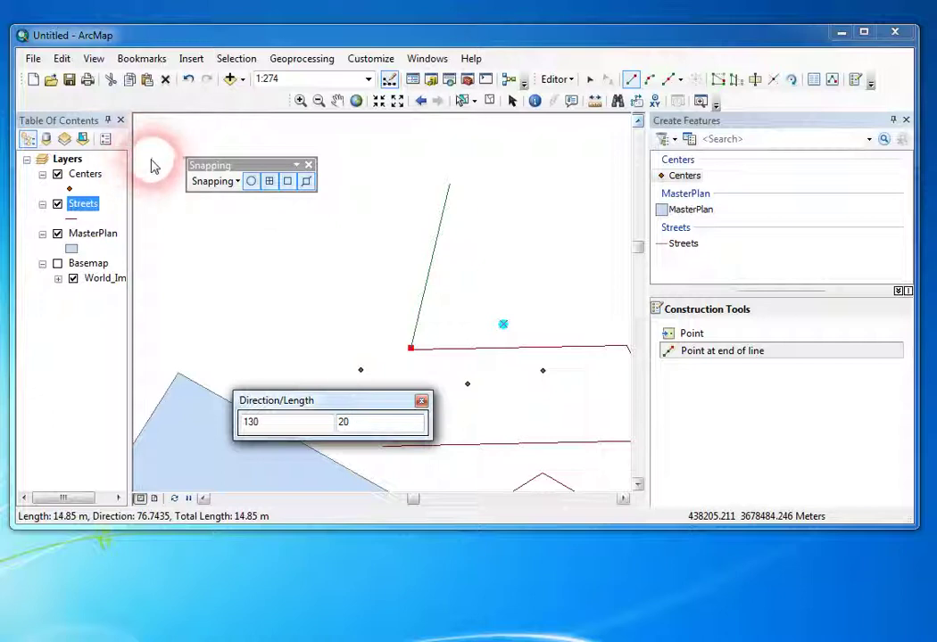
key(Return)
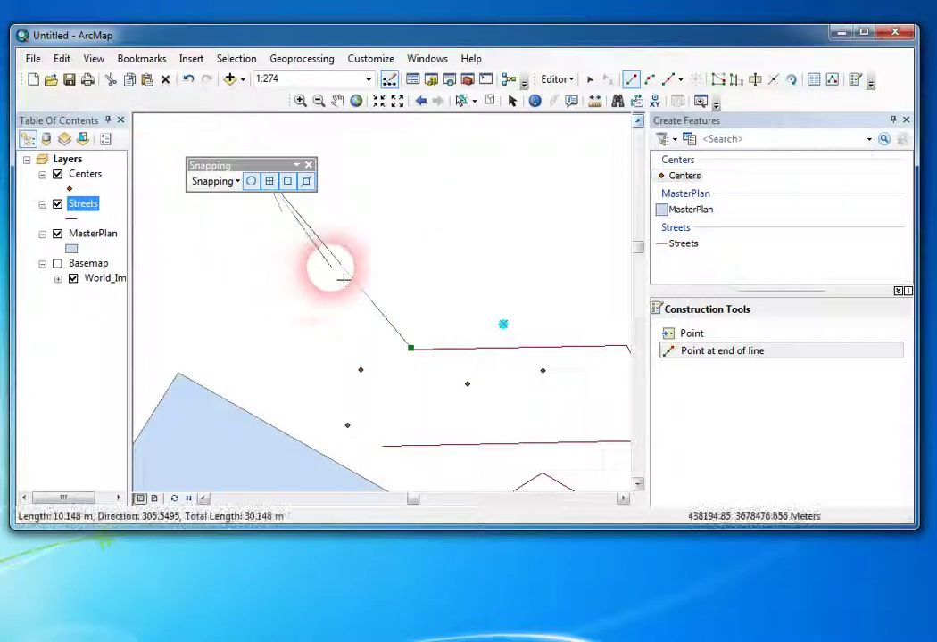
Step: Move the Snapping toolbar off the sketch's far end and finish the 20 m sketch to place a Centers point there
drag(268, 166, 227, 268)
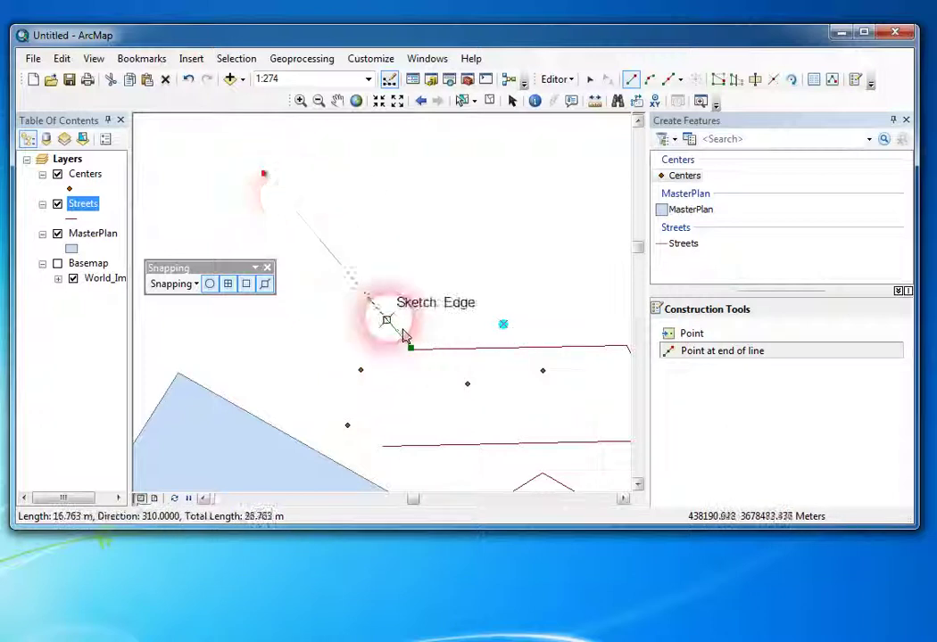
right_click(161, 168)
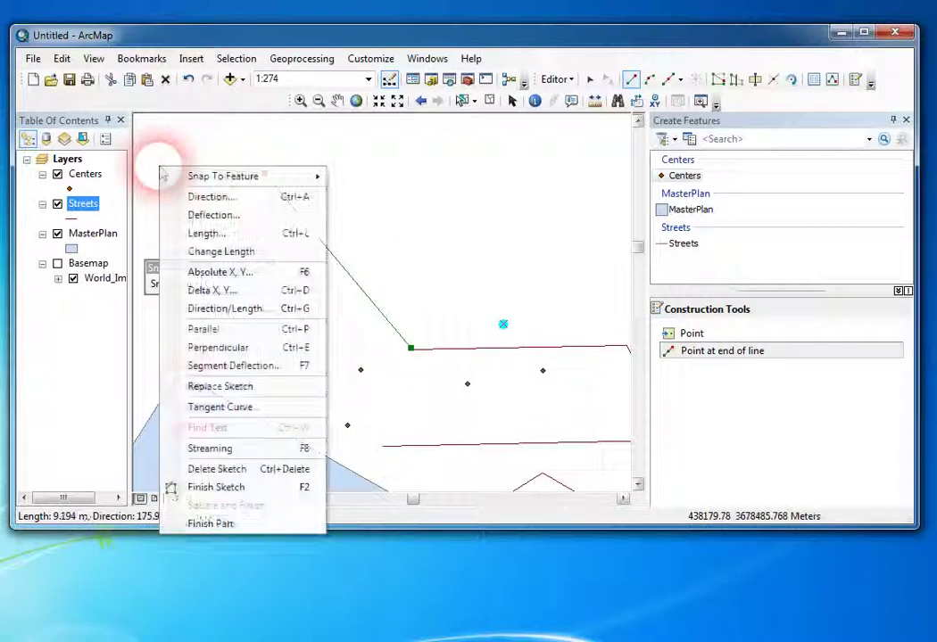
click(223, 491)
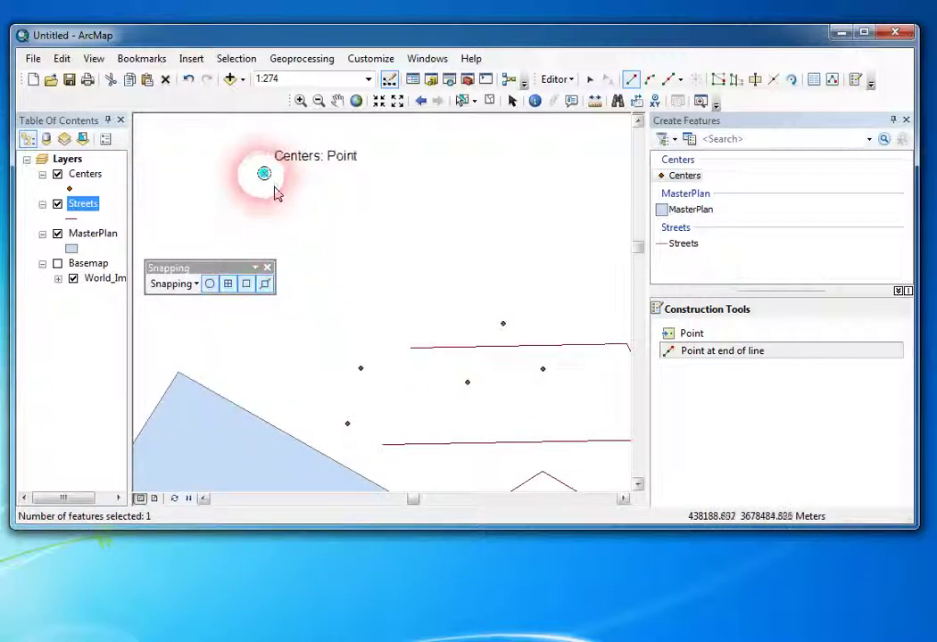